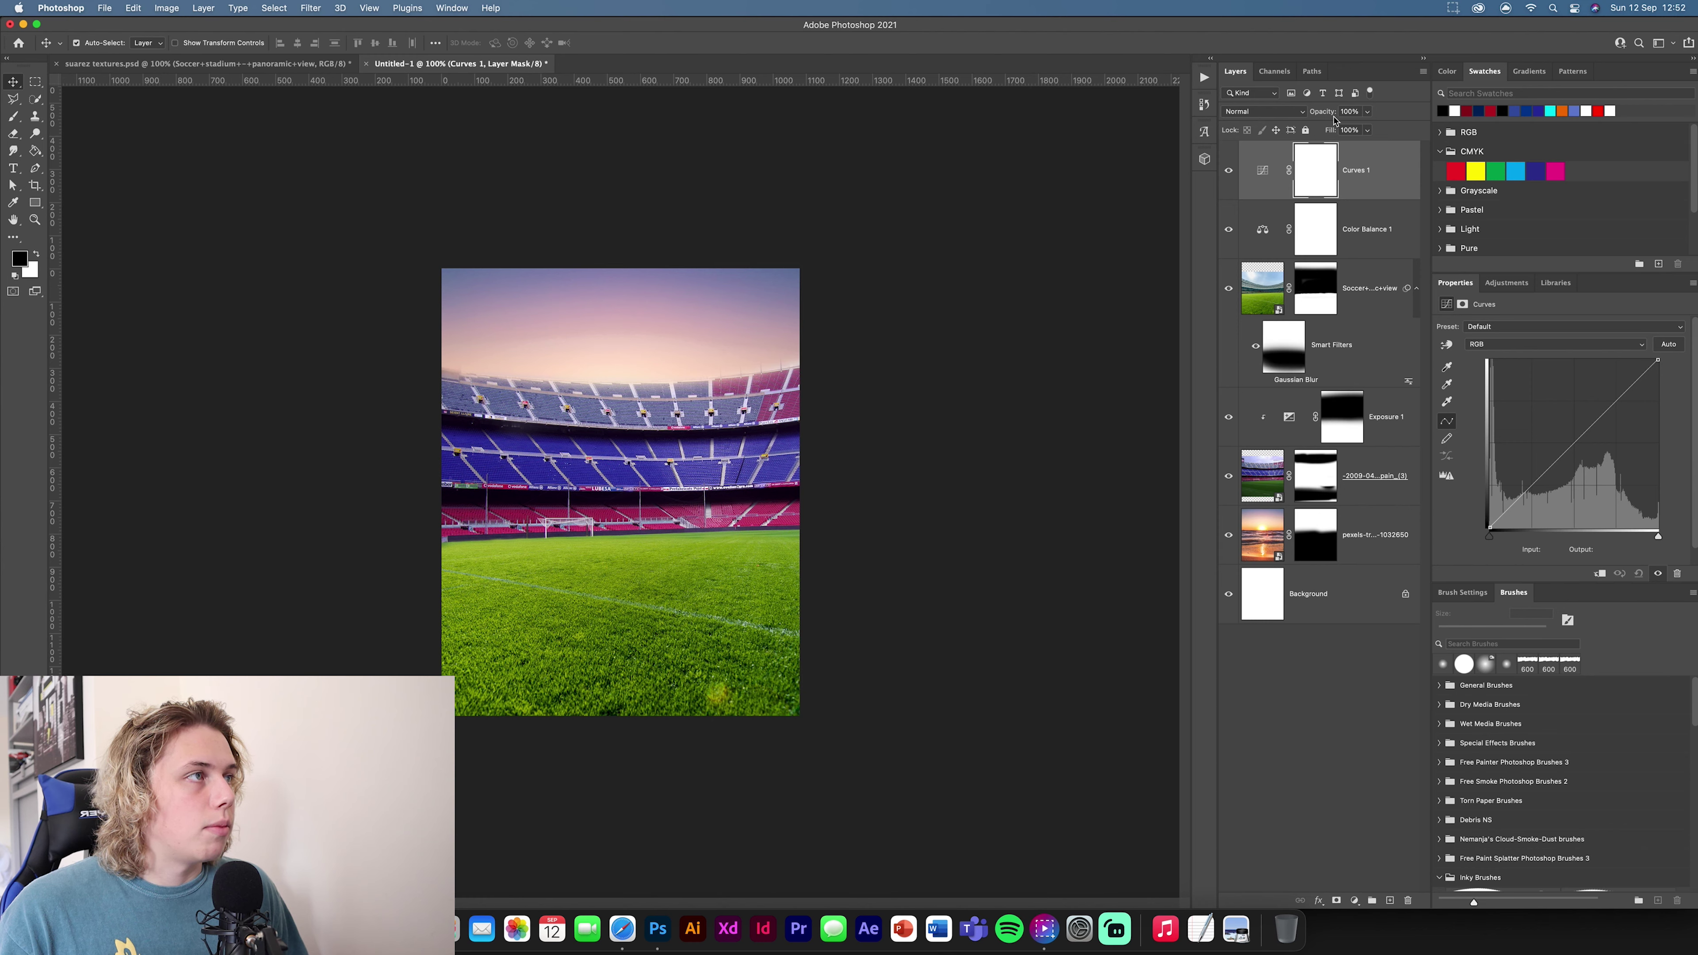
Step: Shape the Curves adjustment into a gentle S-curve with darker shadows and brighter highlights, then compare the image without the Curves and Color Balance adjustments
{"action": "left_click_drag", "start_coordinate": [1523, 493], "coordinate": [1527, 495]}
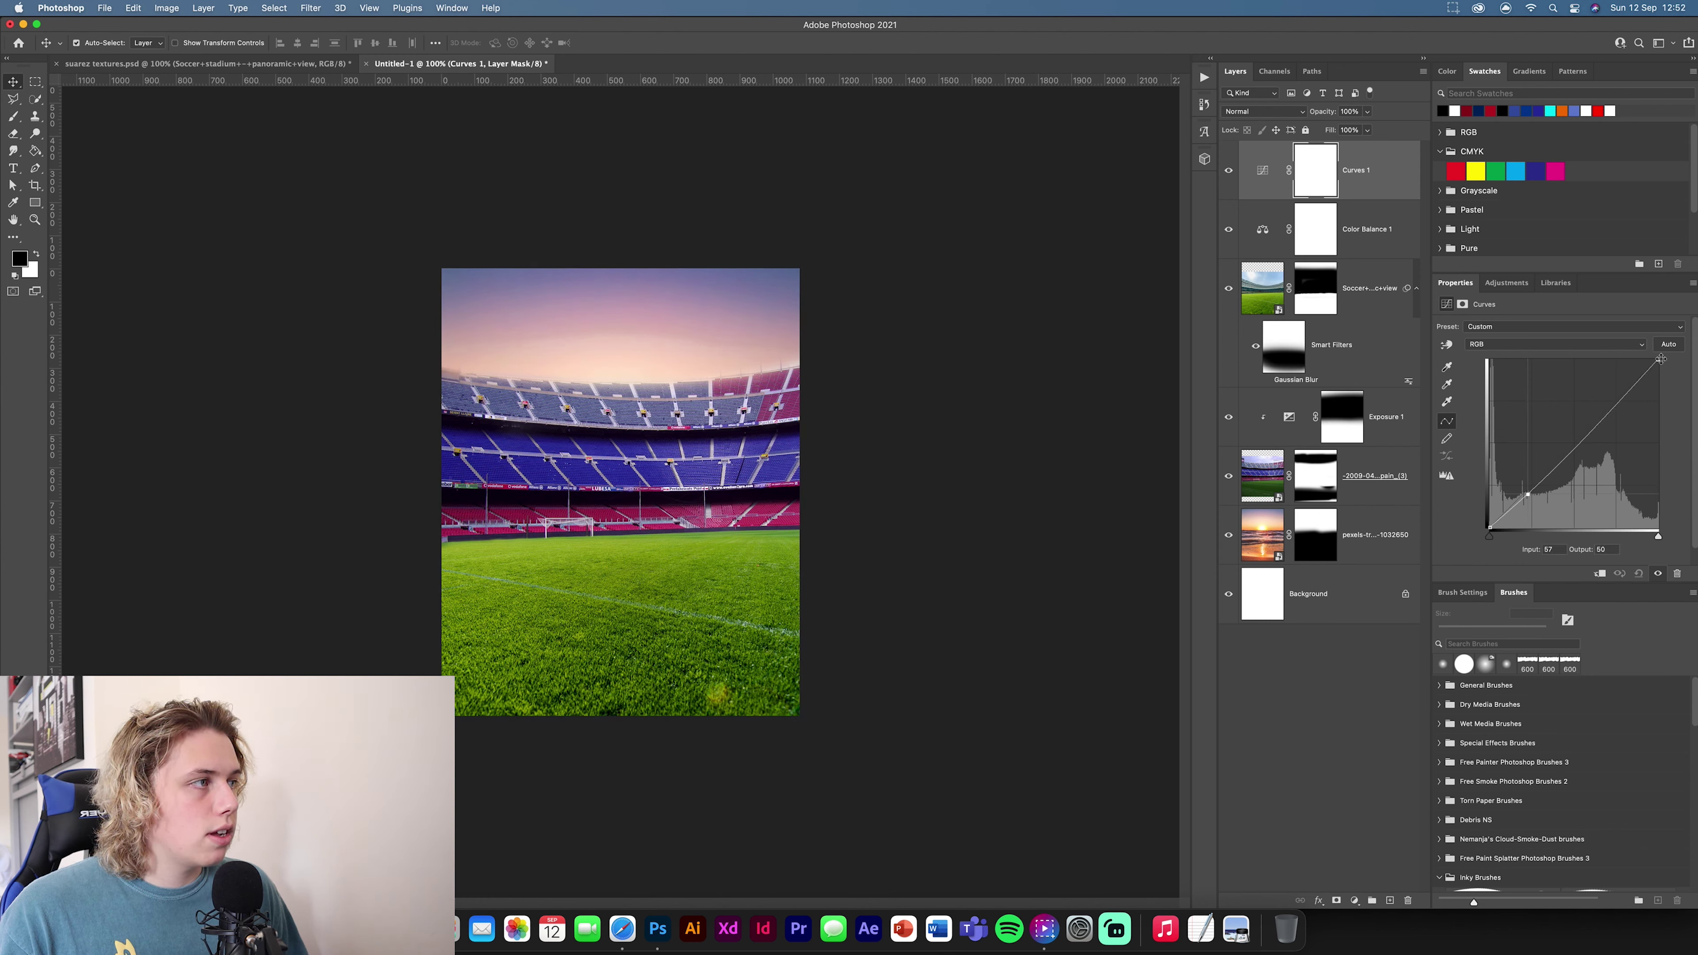
{"action": "left_click_drag", "start_coordinate": [1641, 379], "coordinate": [1638, 371]}
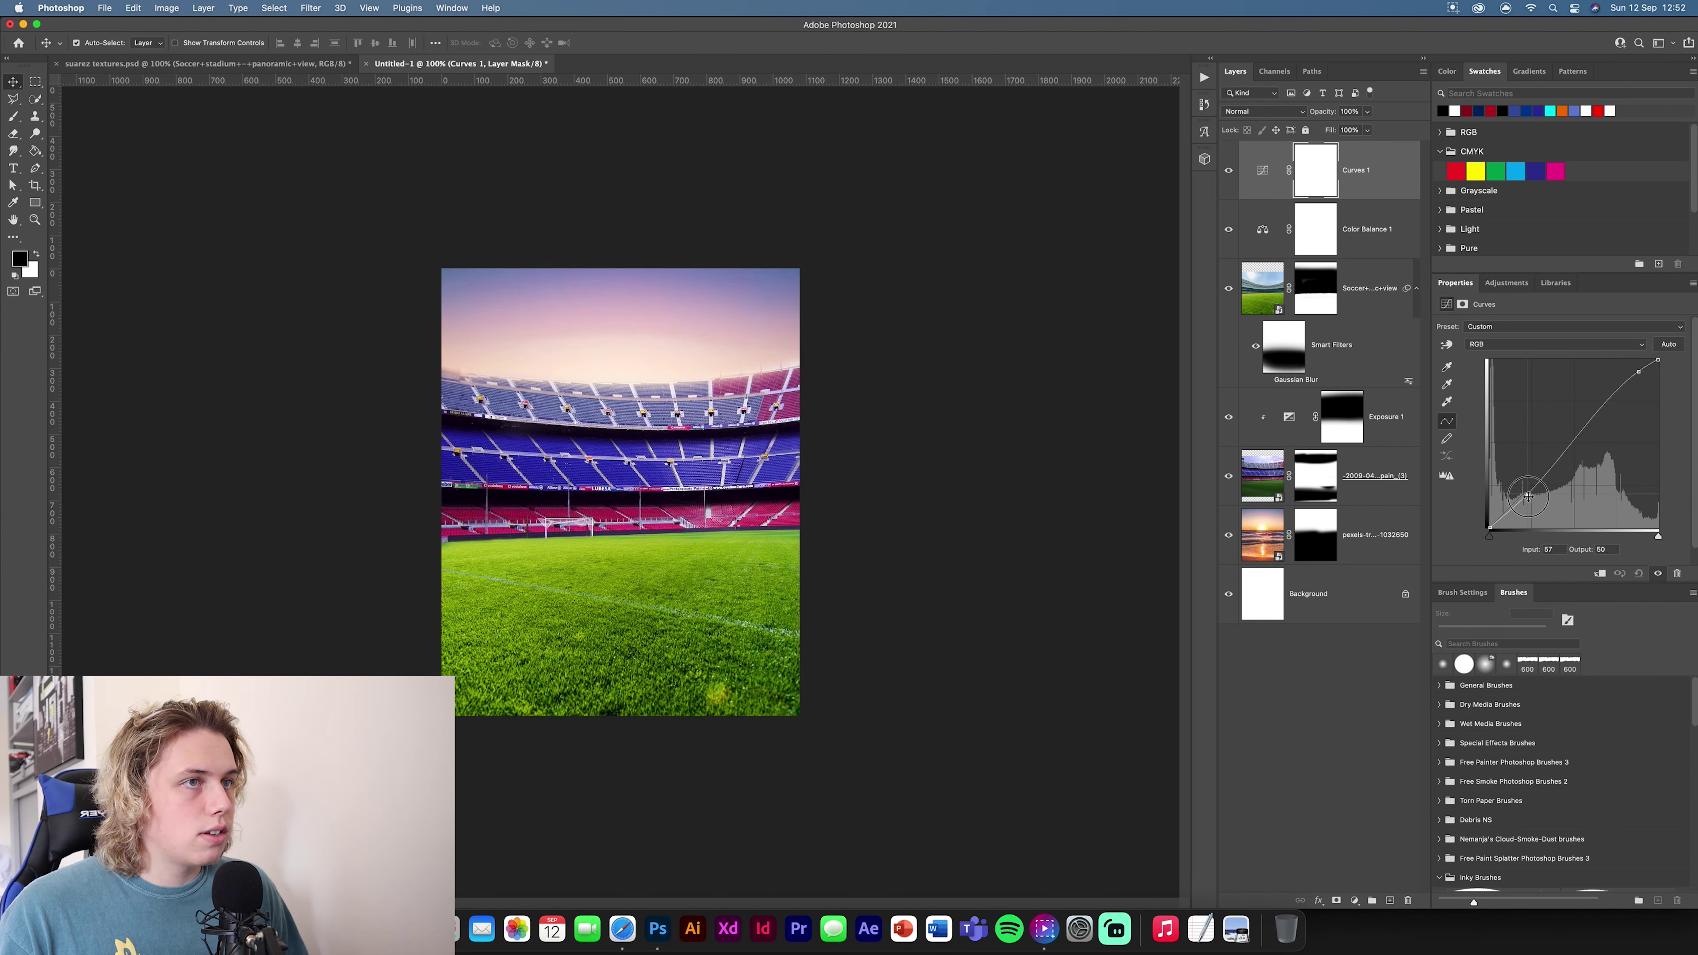
{"action": "left_click", "coordinate": [1638, 372]}
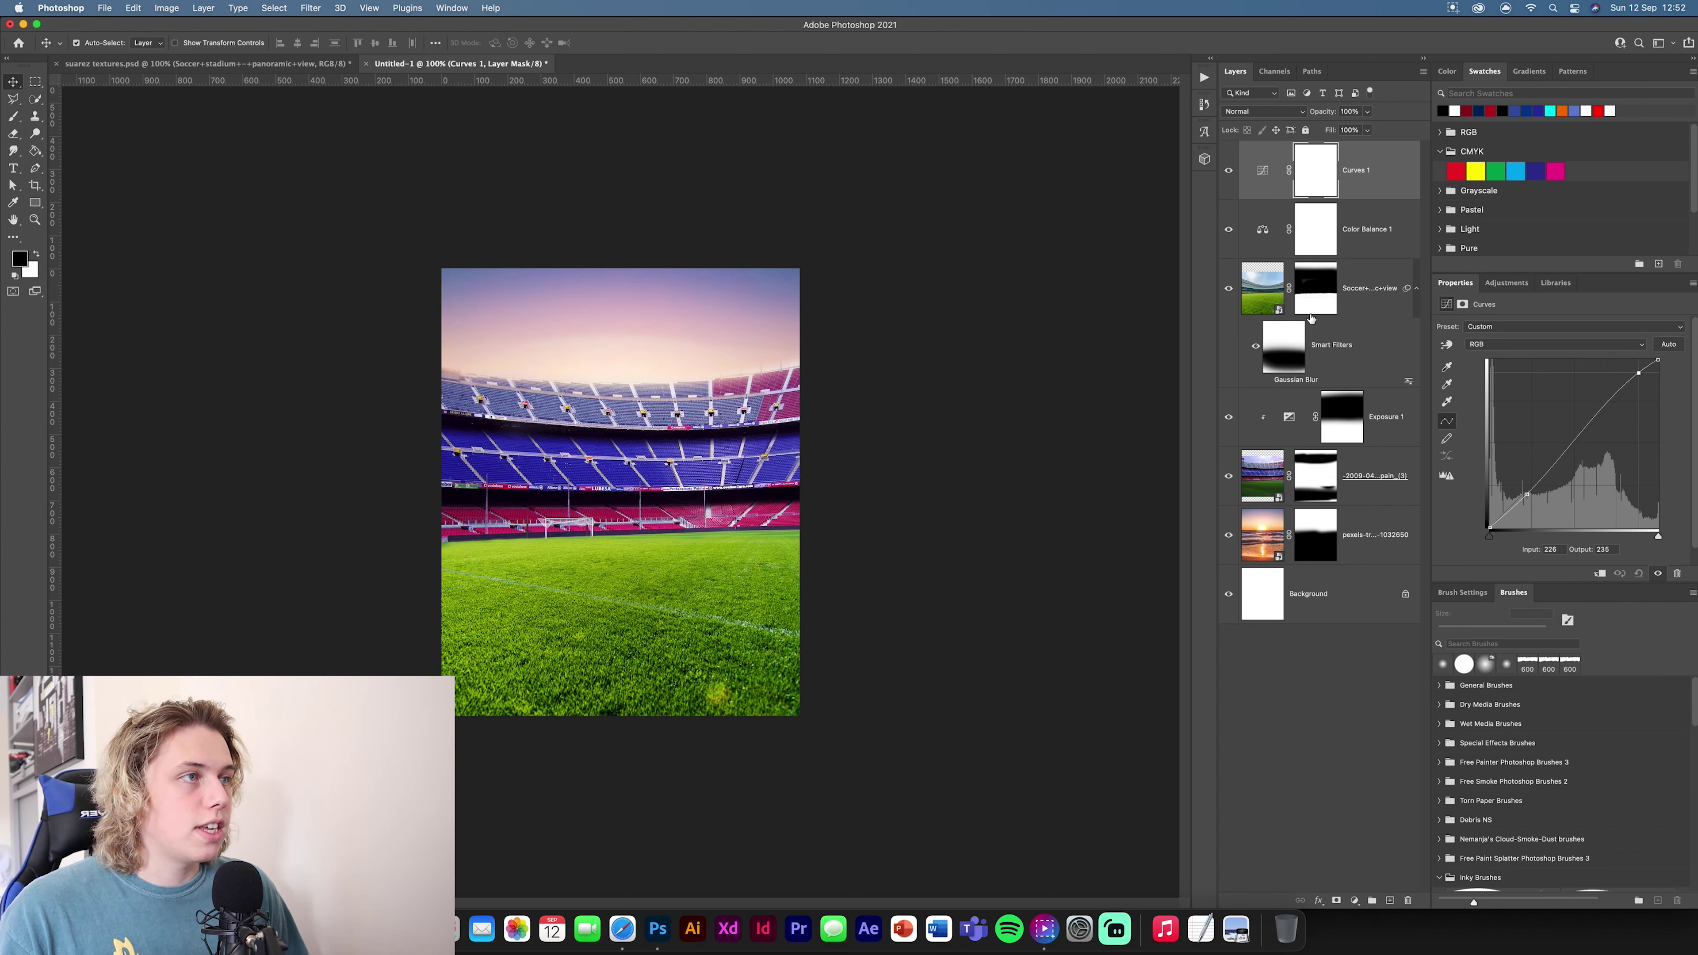
{"action": "left_click_drag", "start_coordinate": [1228, 169], "coordinate": [1231, 218]}
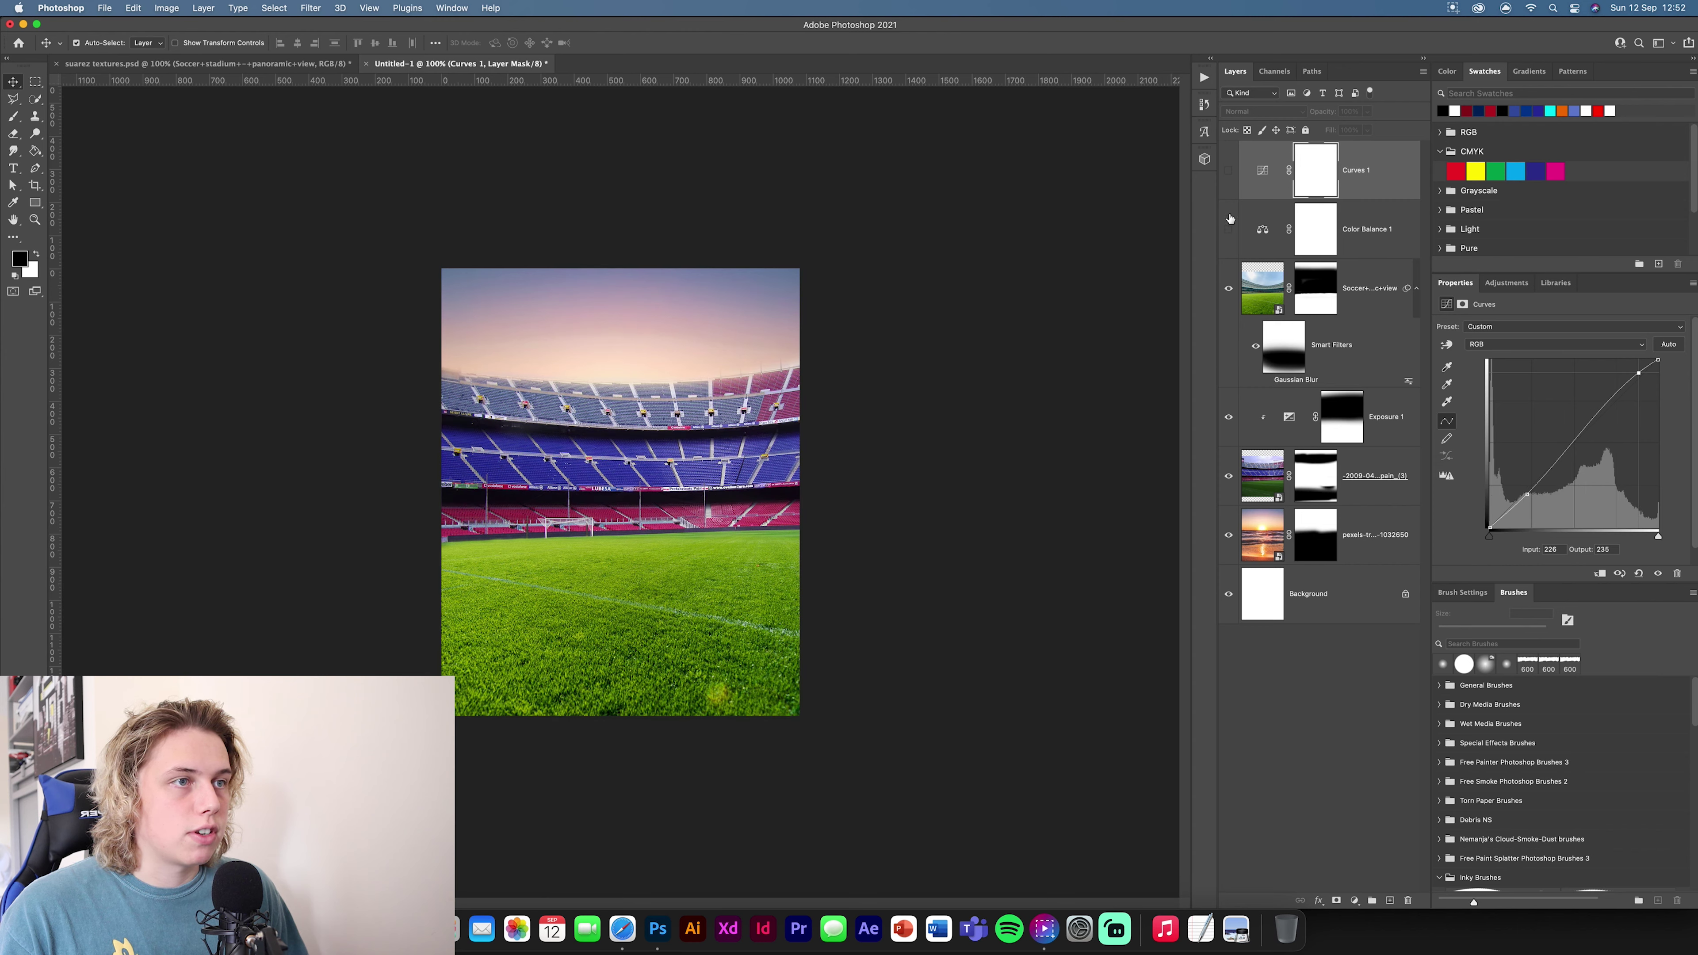
{"action": "left_click", "coordinate": [1229, 170]}
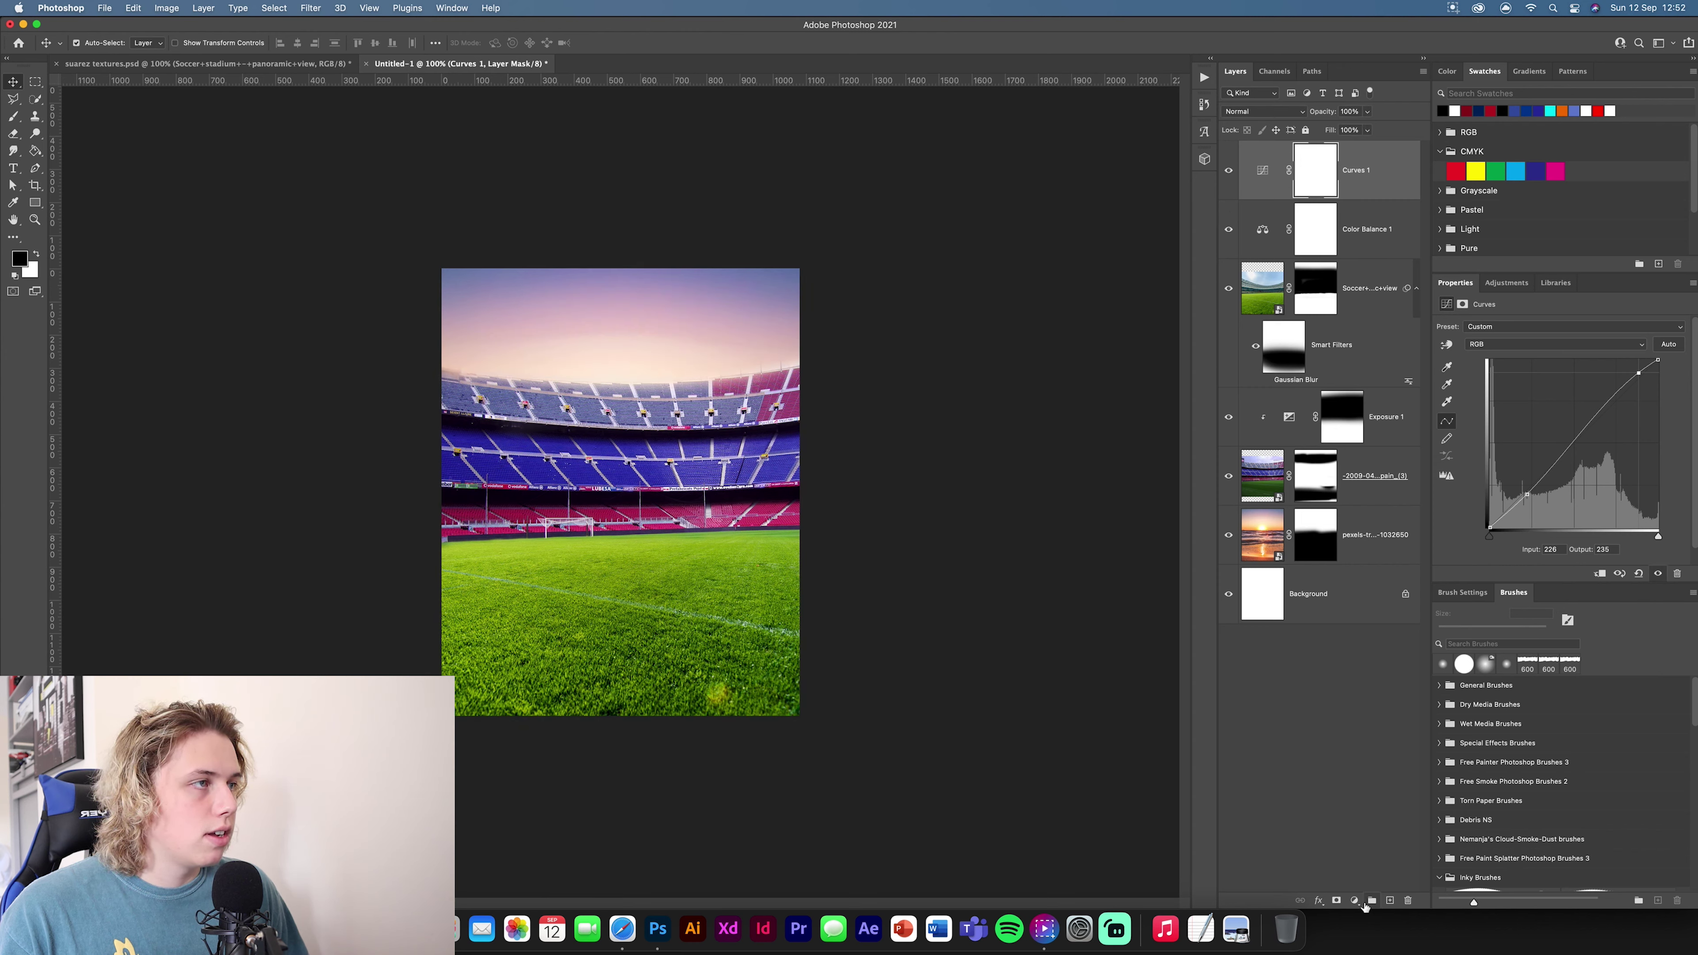
Step: Copy the masked player cutout layer from suarez textures.psd into the Untitled-1 stadium composition
{"action": "left_click", "coordinate": [309, 64]}
{"action": "left_click", "coordinate": [1360, 256]}
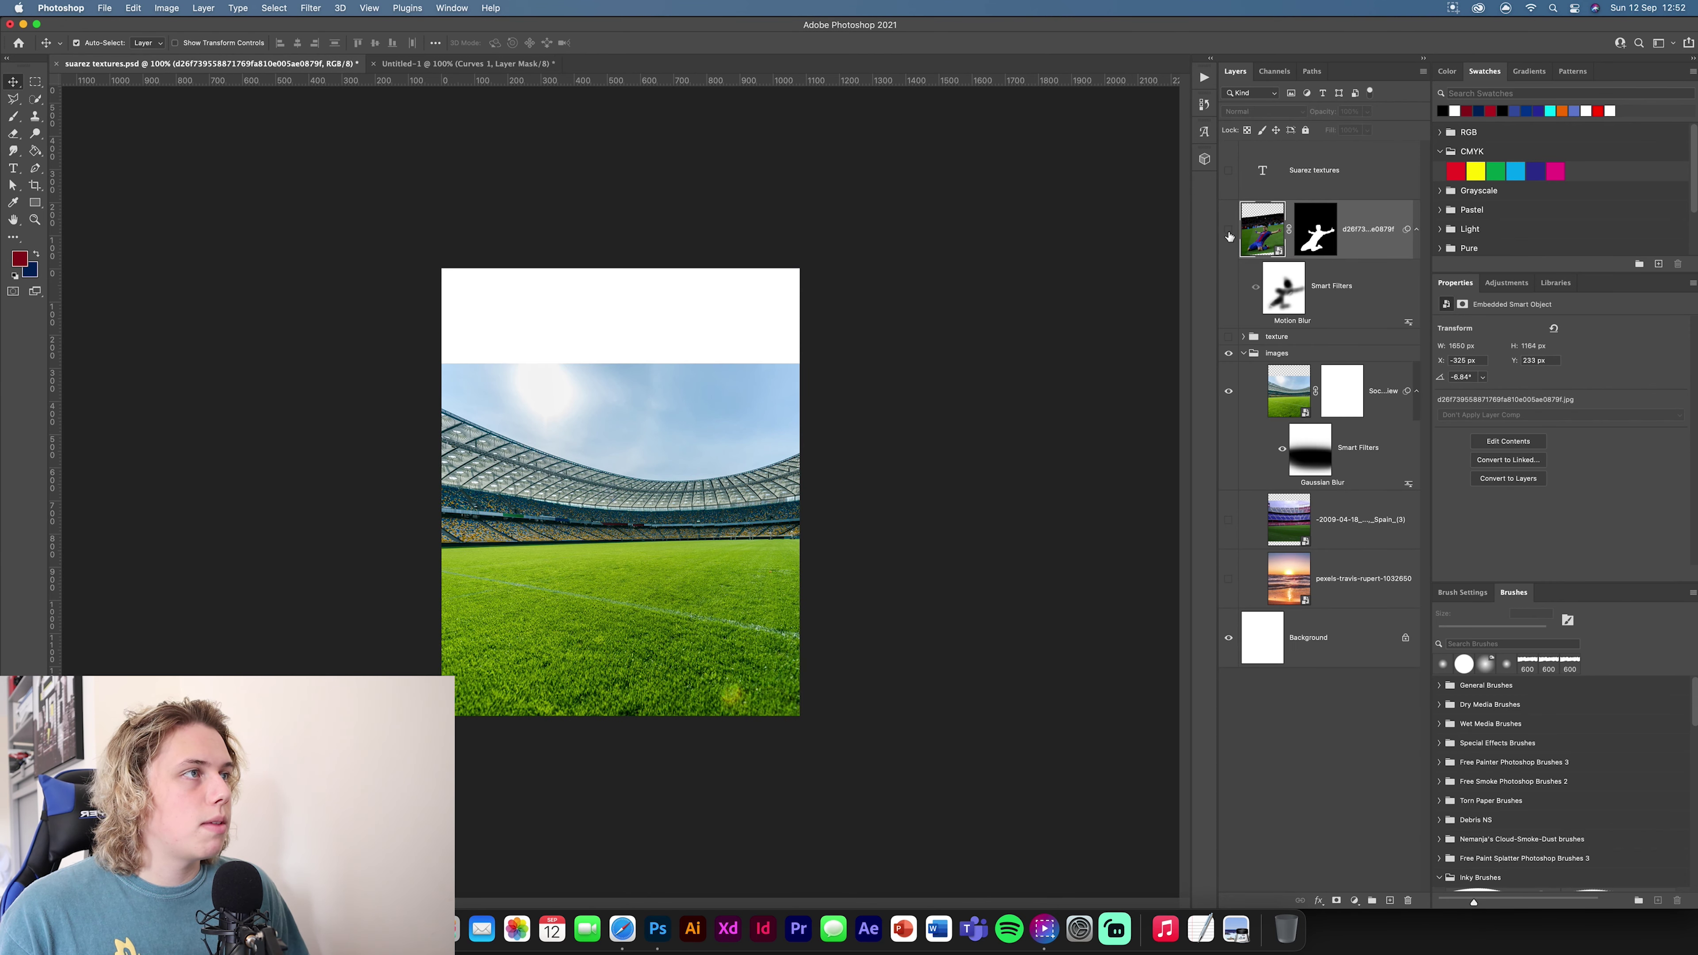
{"action": "left_click_drag", "start_coordinate": [1376, 255], "coordinate": [639, 562]}
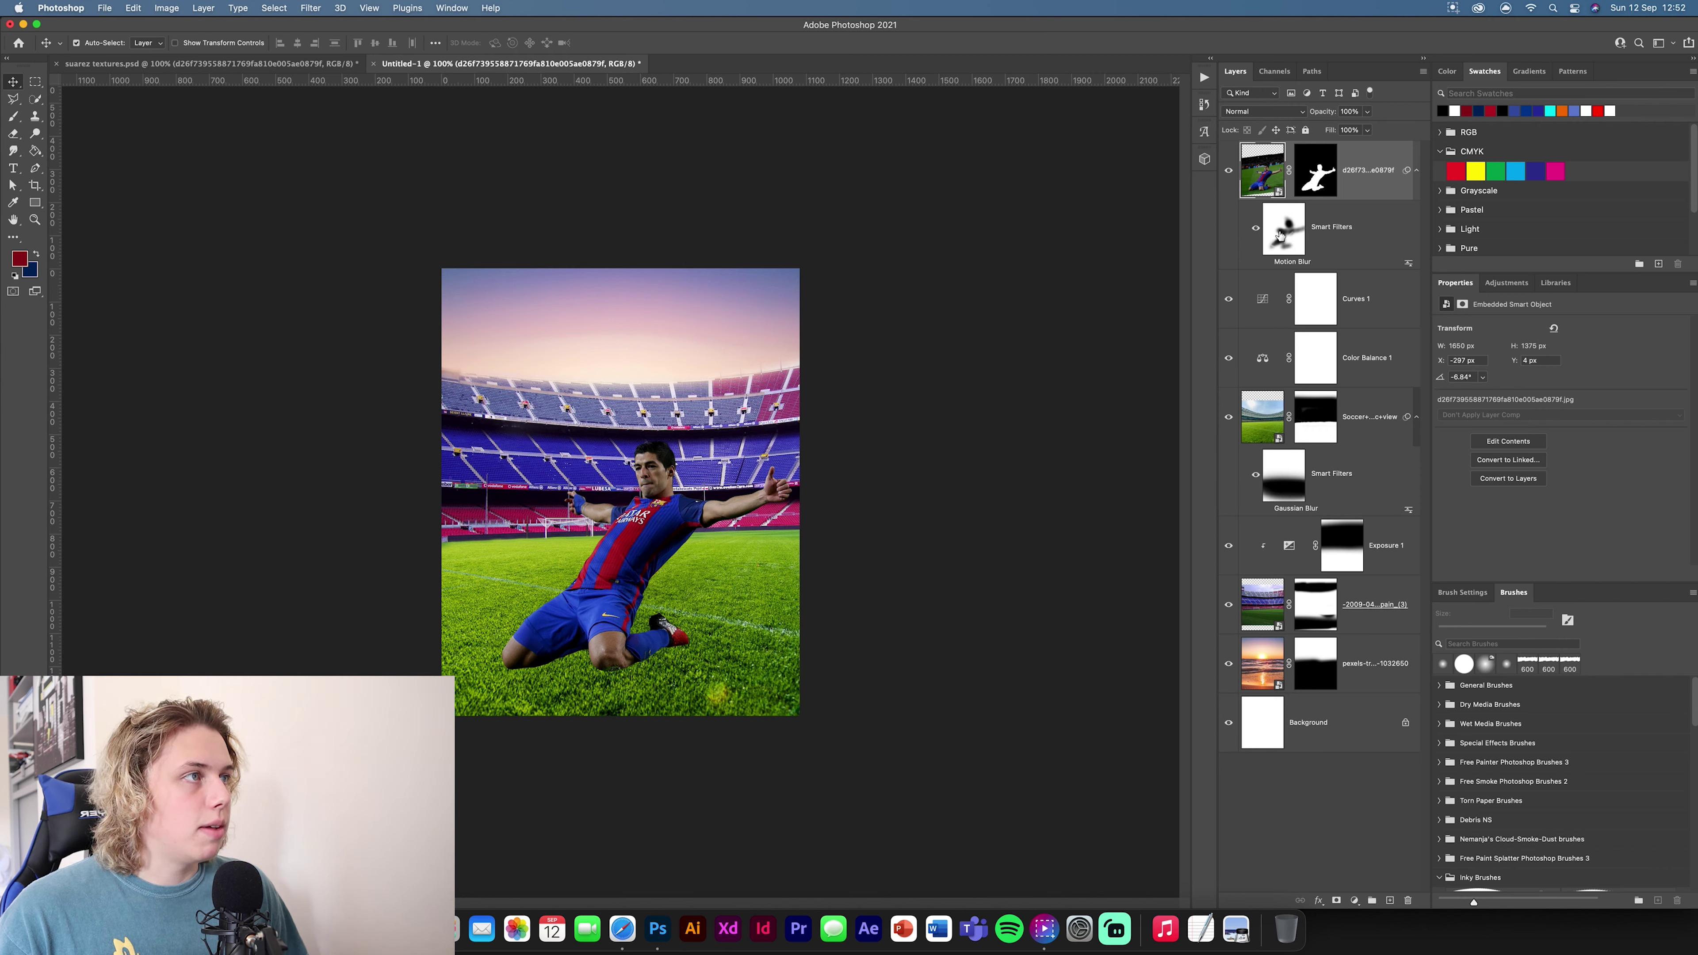
Step: Add an empty layer between the Curves adjustment and the player, and flatten the Soft Round brush tip into a horizontal ellipse
{"action": "left_click", "coordinate": [1355, 281]}
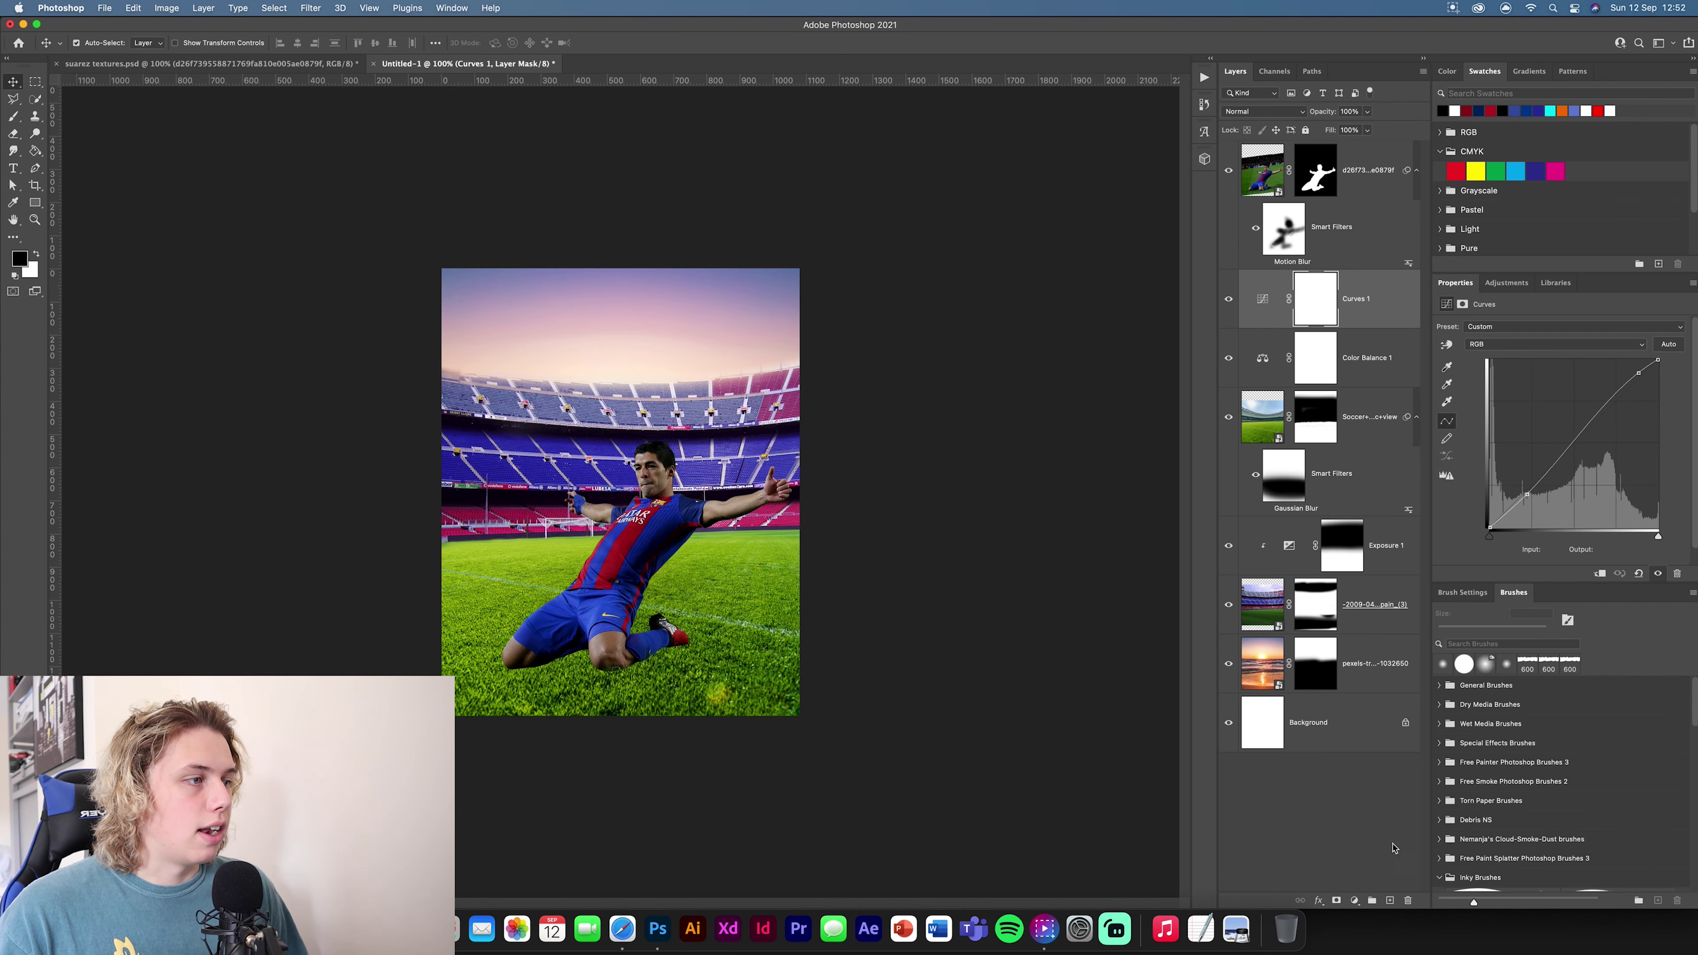
{"action": "left_click", "coordinate": [1391, 901]}
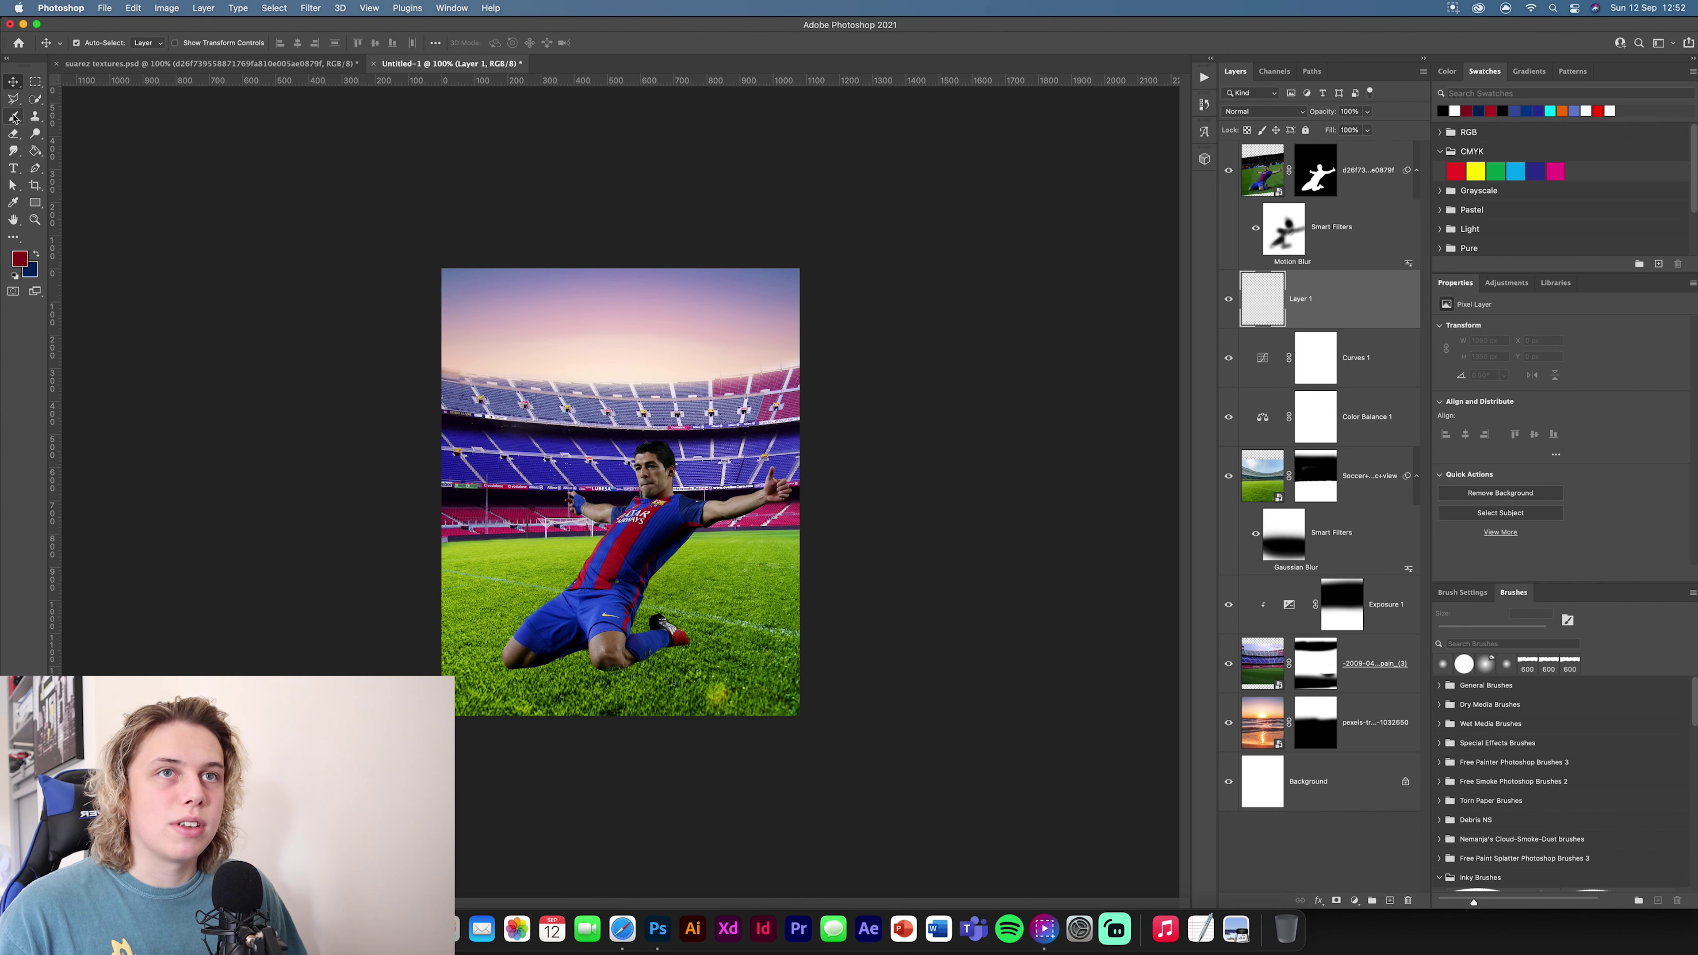
{"action": "left_click", "coordinate": [14, 117]}
{"action": "left_click", "coordinate": [95, 46]}
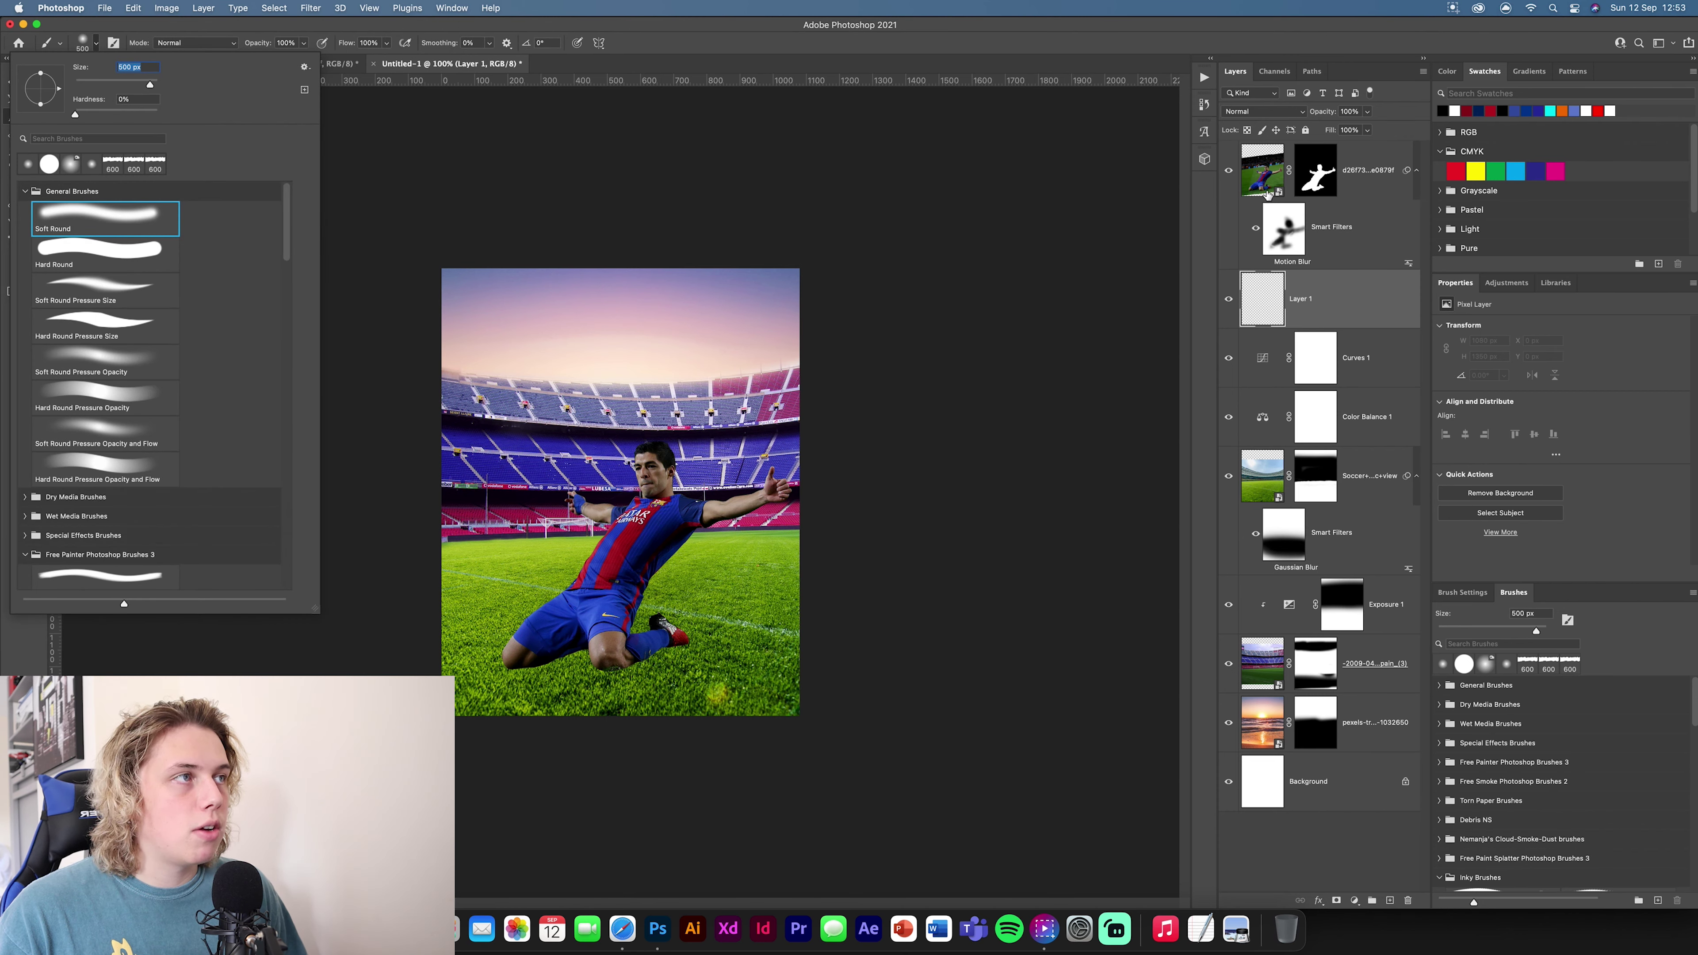
{"action": "left_click_drag", "start_coordinate": [43, 107], "coordinate": [45, 93]}
{"action": "left_click", "coordinate": [87, 44]}
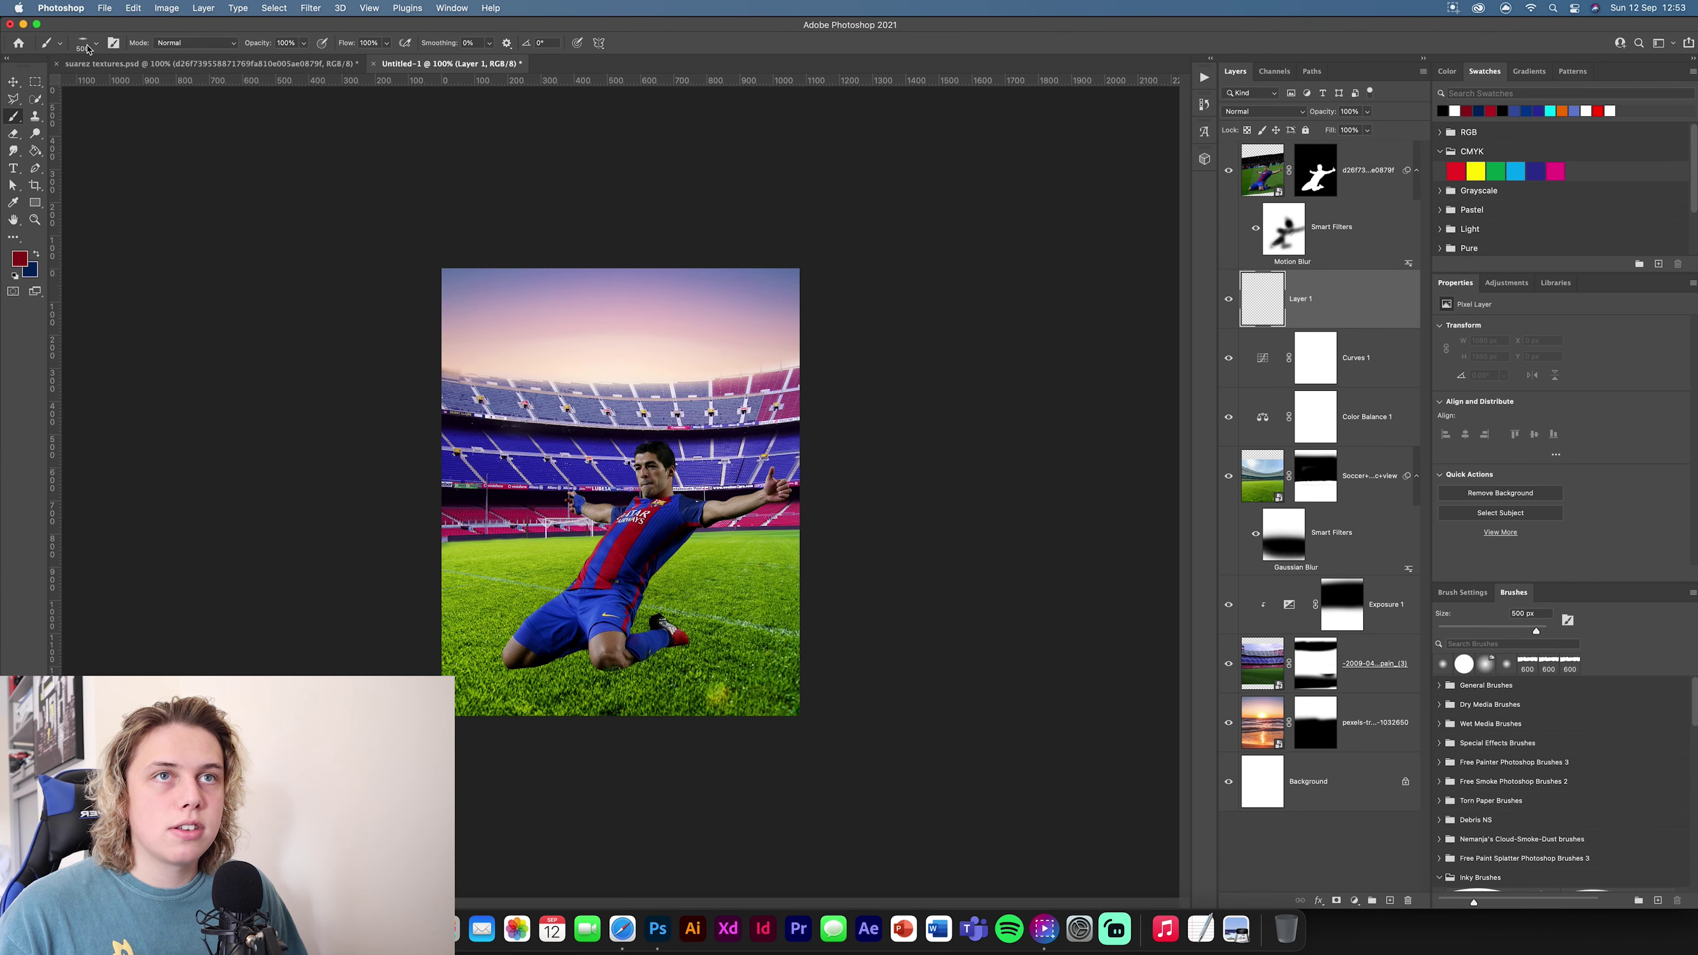
Step: Paint a black contact shadow on the grass beneath the player's knees and boot with the flattened brush at 150 px
{"action": "scroll", "coordinate": [610, 681], "scroll_direction": "up", "scroll_amount": 5}
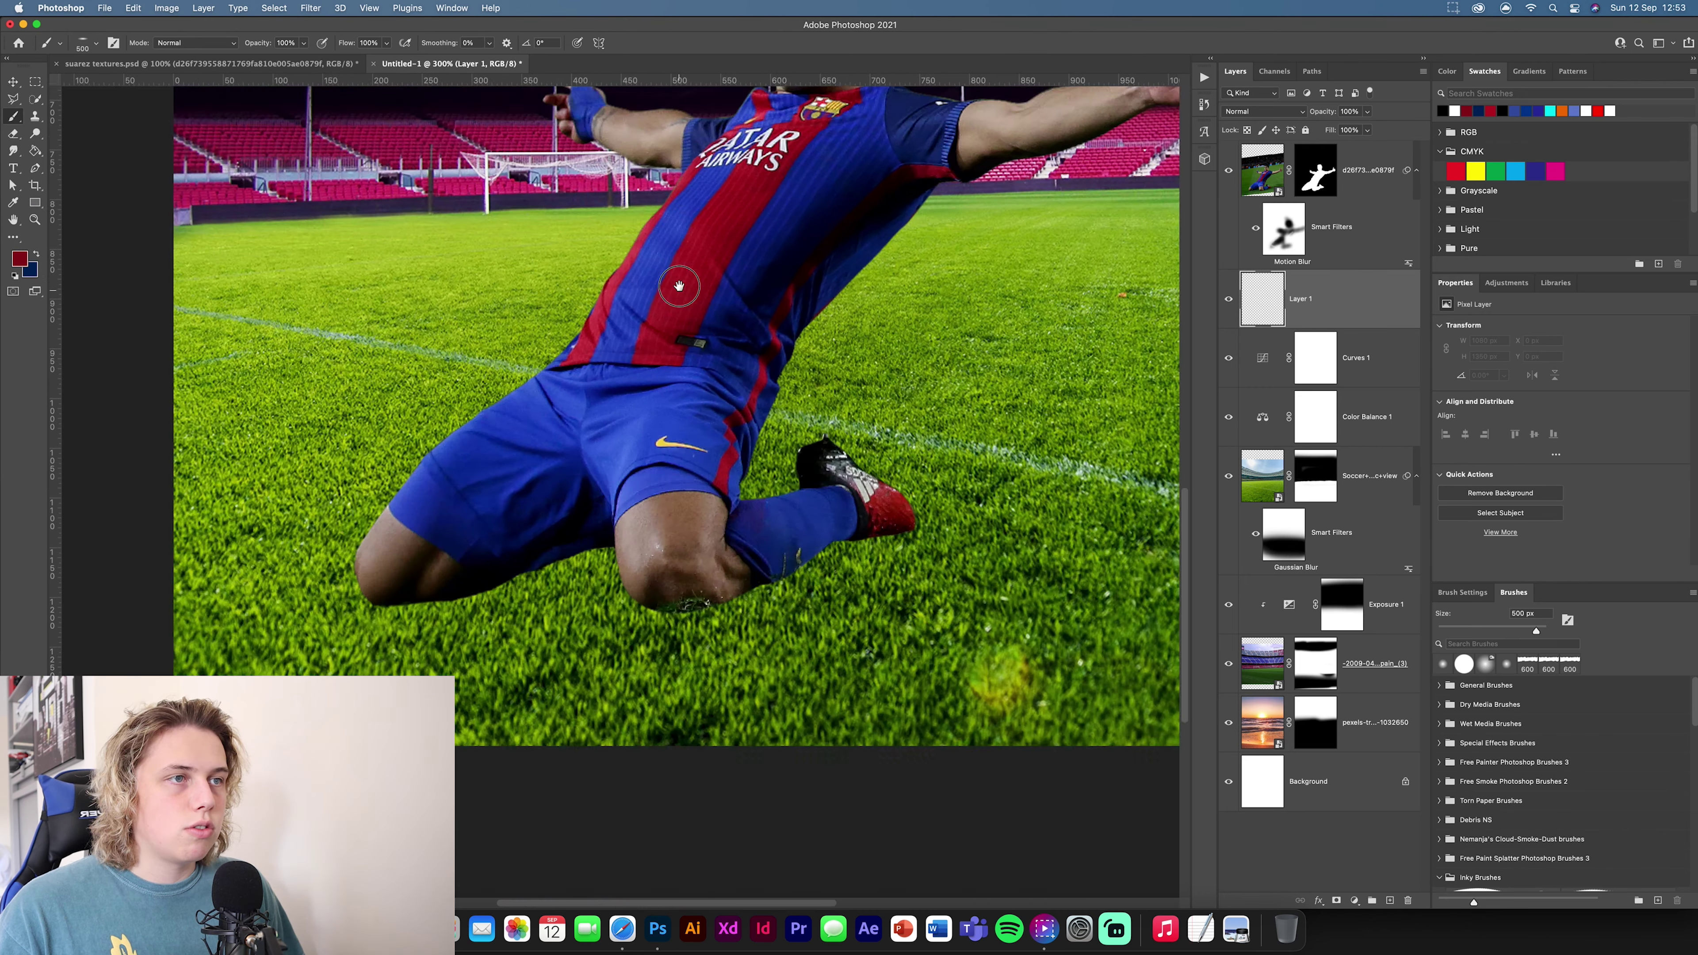
{"action": "key", "text": "bracketleft"}
{"action": "key", "text": "bracketleft"}
{"action": "key", "text": "bracketleft"}
{"action": "key", "text": "bracketleft"}
{"action": "key", "text": "bracketleft"}
{"action": "left_click", "coordinate": [15, 276]}
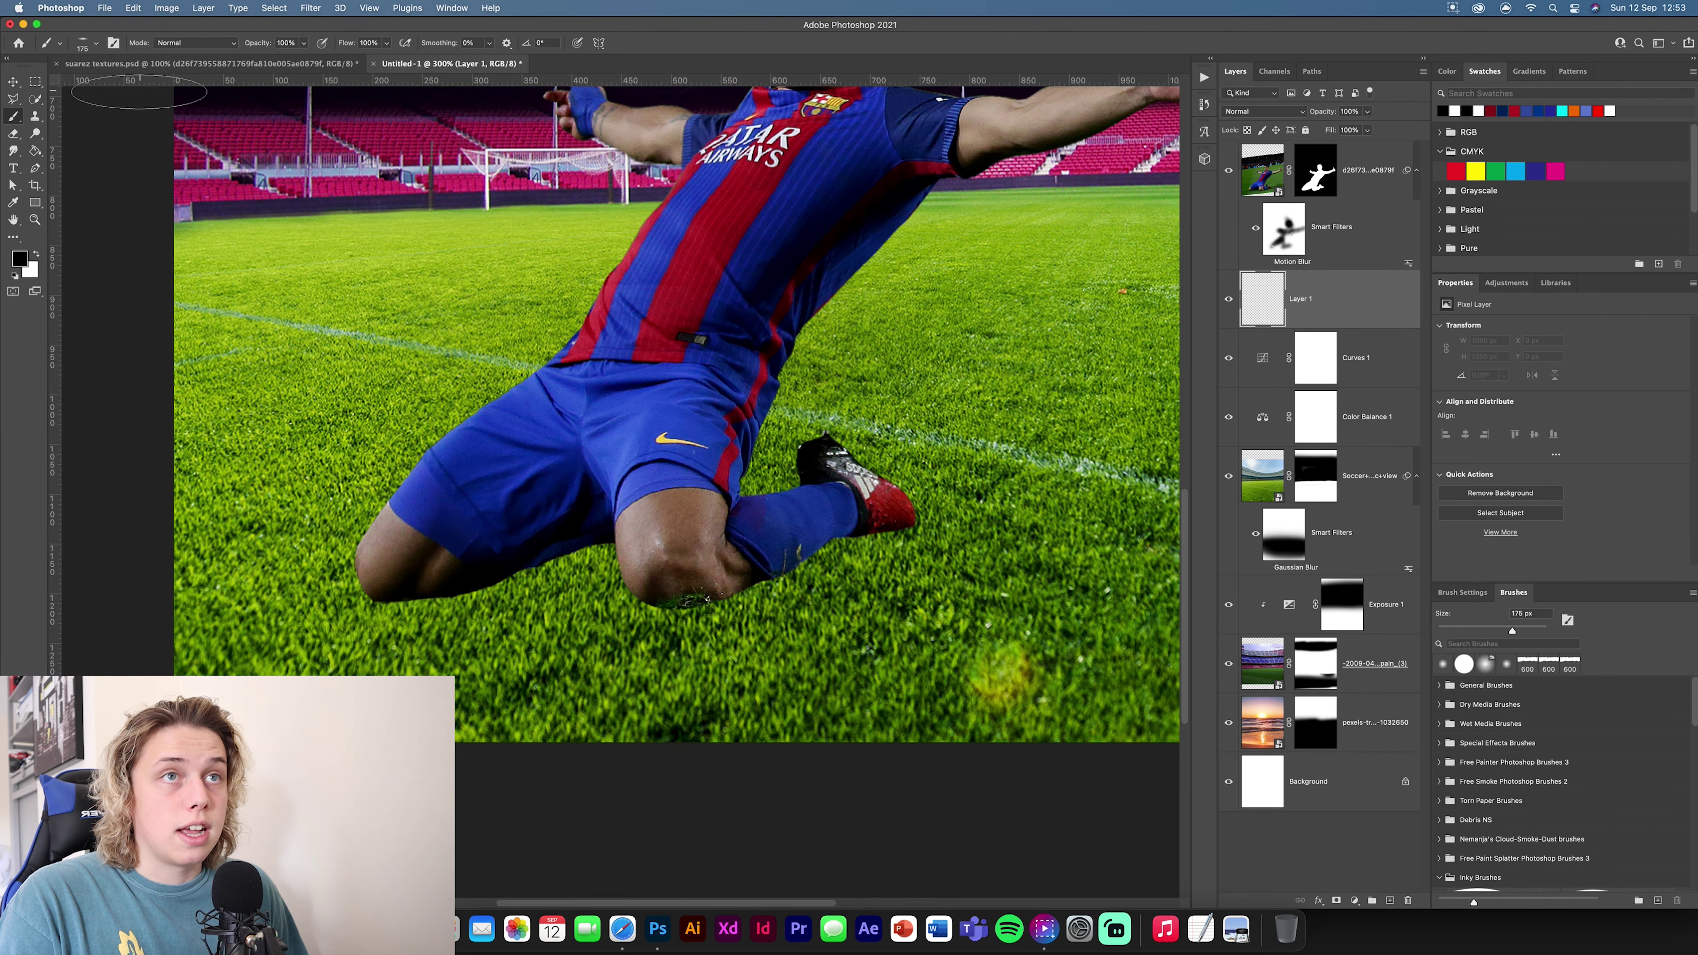
{"action": "key", "text": "bracketleft"}
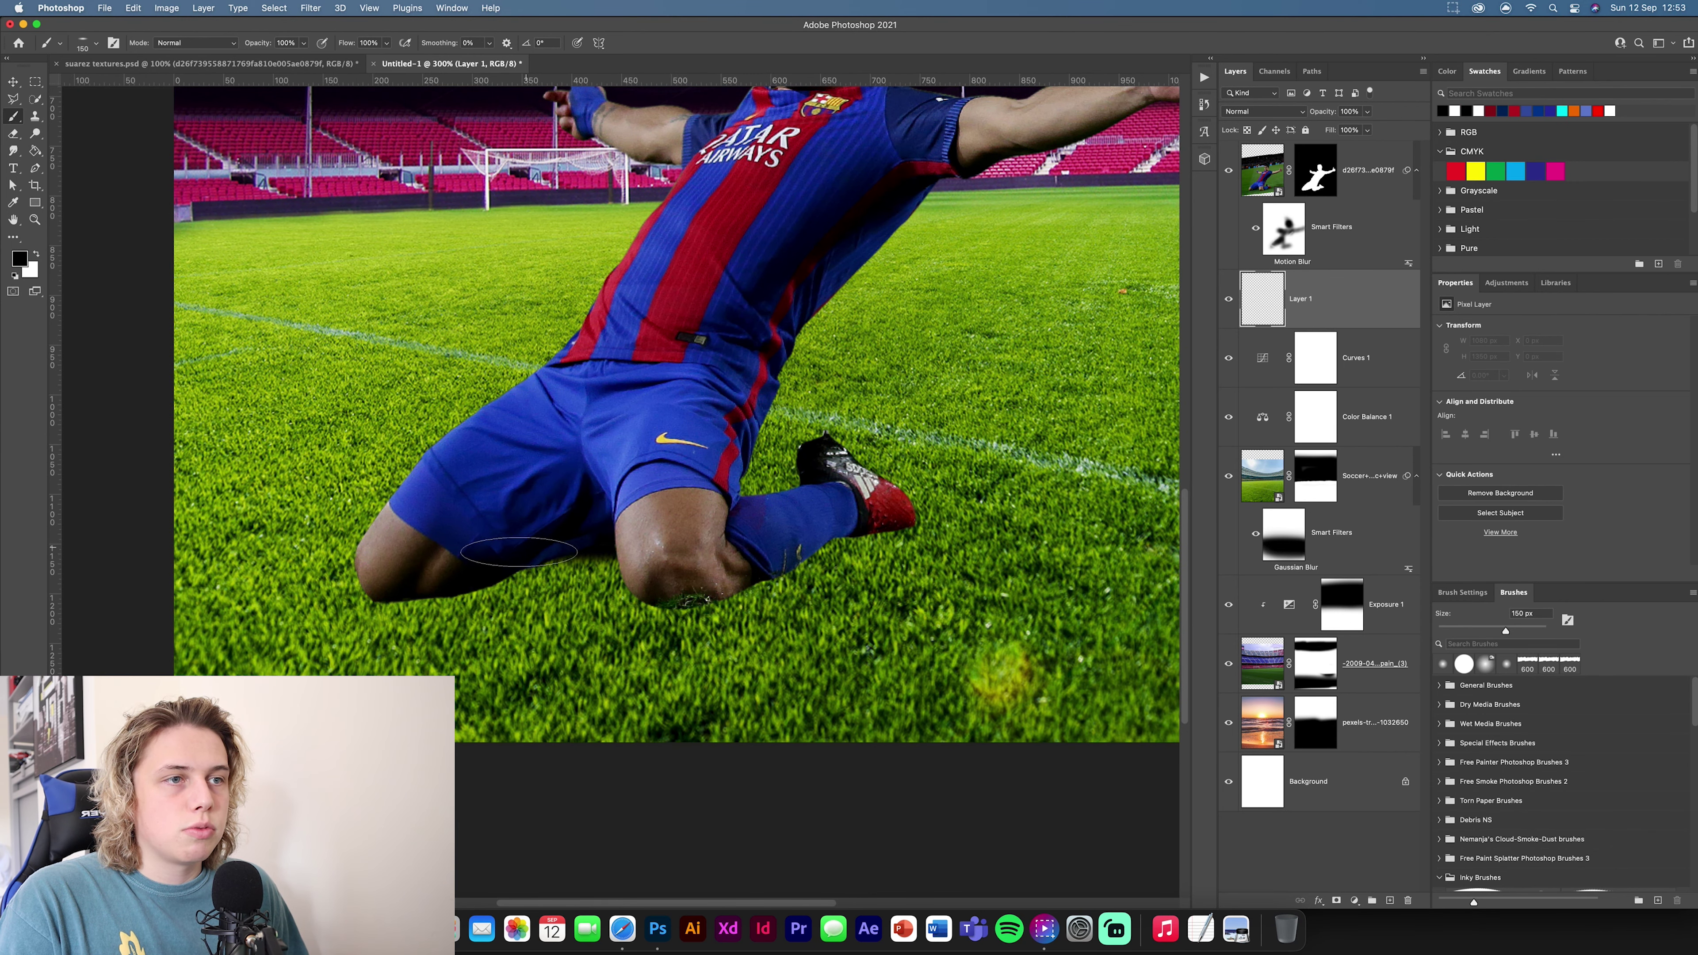
{"action": "mouse_move", "coordinate": [381, 578]}
{"action": "left_mouse_down"}
{"action": "mouse_move", "coordinate": [675, 589]}
{"action": "mouse_move", "coordinate": [841, 522]}
{"action": "left_mouse_up"}
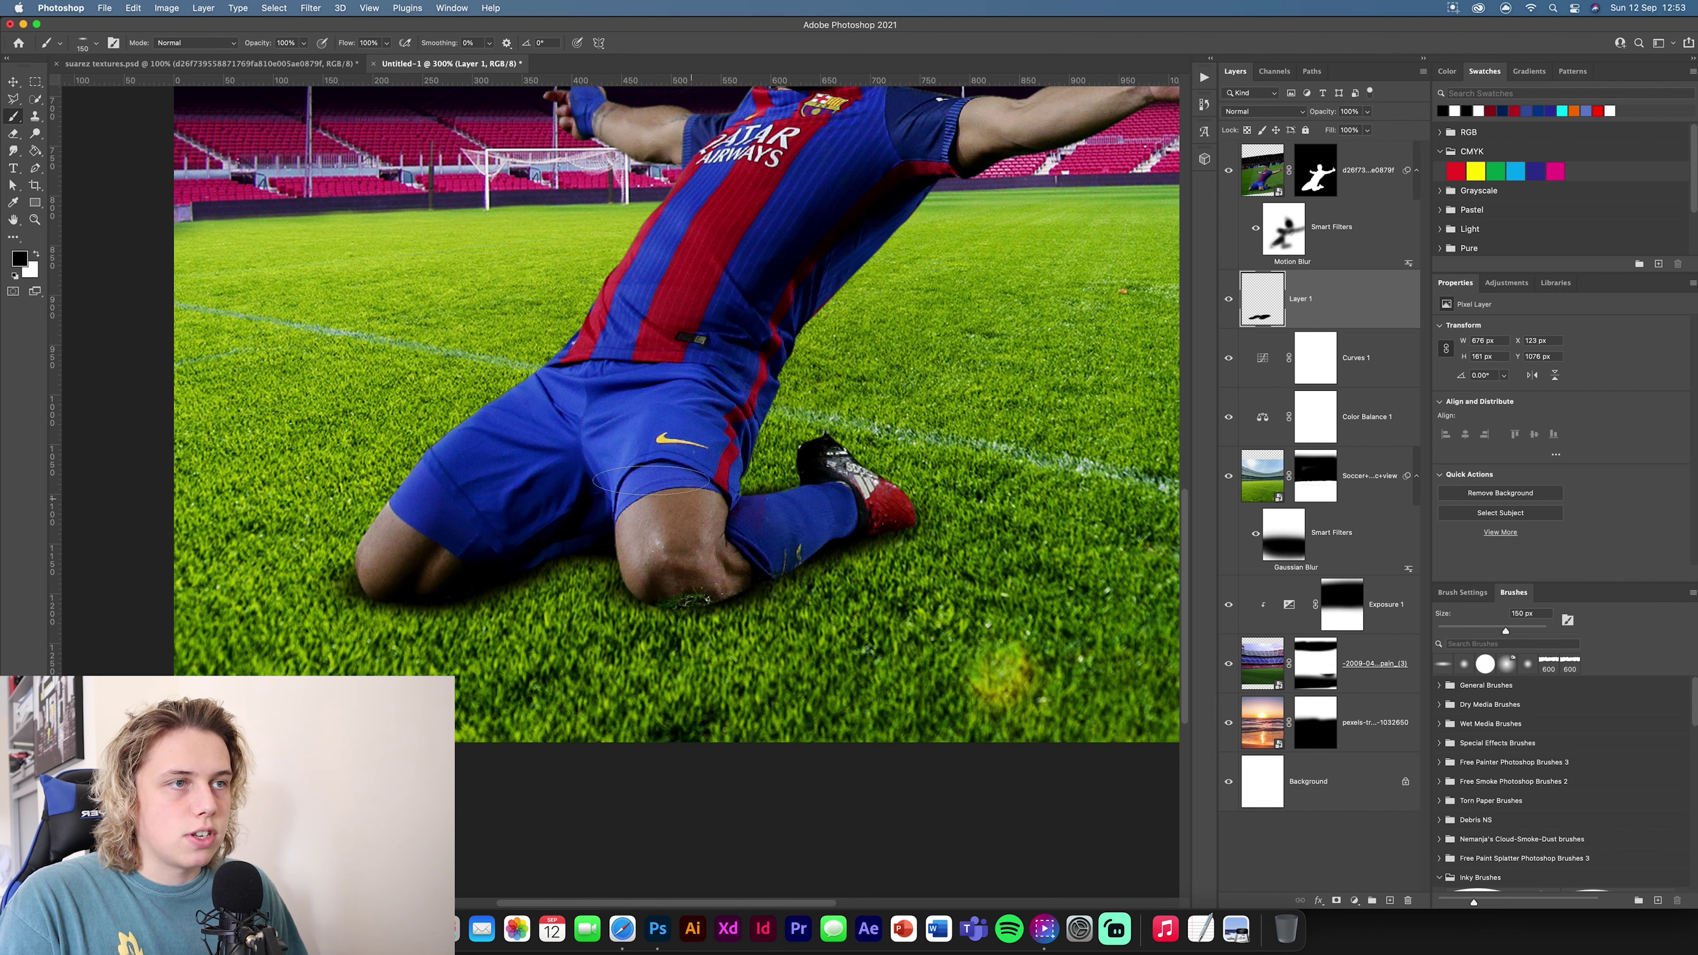
Step: Lower the brush opacity to 19% and paint a softer, wider shadow on the grass around the player's legs
{"action": "left_click_drag", "start_coordinate": [277, 45], "coordinate": [207, 49]}
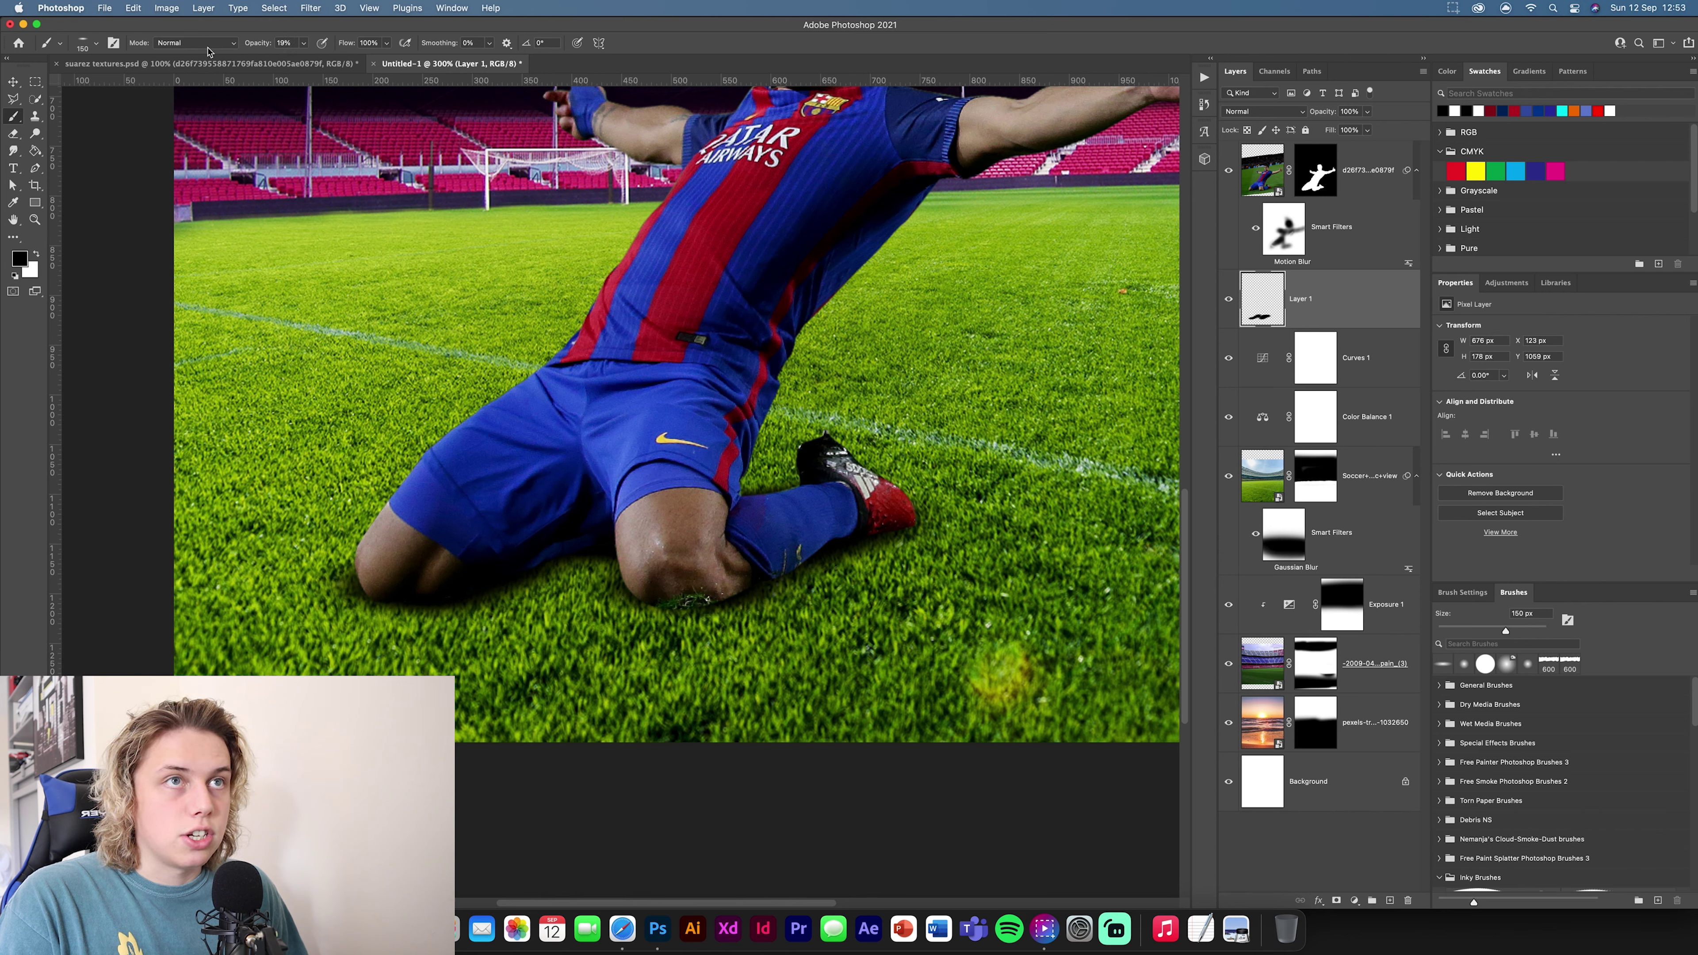
{"action": "mouse_move", "coordinate": [565, 577]}
{"action": "left_mouse_down"}
{"action": "mouse_move", "coordinate": [520, 569]}
{"action": "mouse_move", "coordinate": [429, 607]}
{"action": "mouse_move", "coordinate": [348, 607]}
{"action": "left_mouse_up"}
{"action": "mouse_move", "coordinate": [627, 546]}
{"action": "left_mouse_down"}
{"action": "mouse_move", "coordinate": [324, 562]}
{"action": "mouse_move", "coordinate": [419, 431]}
{"action": "left_mouse_up"}
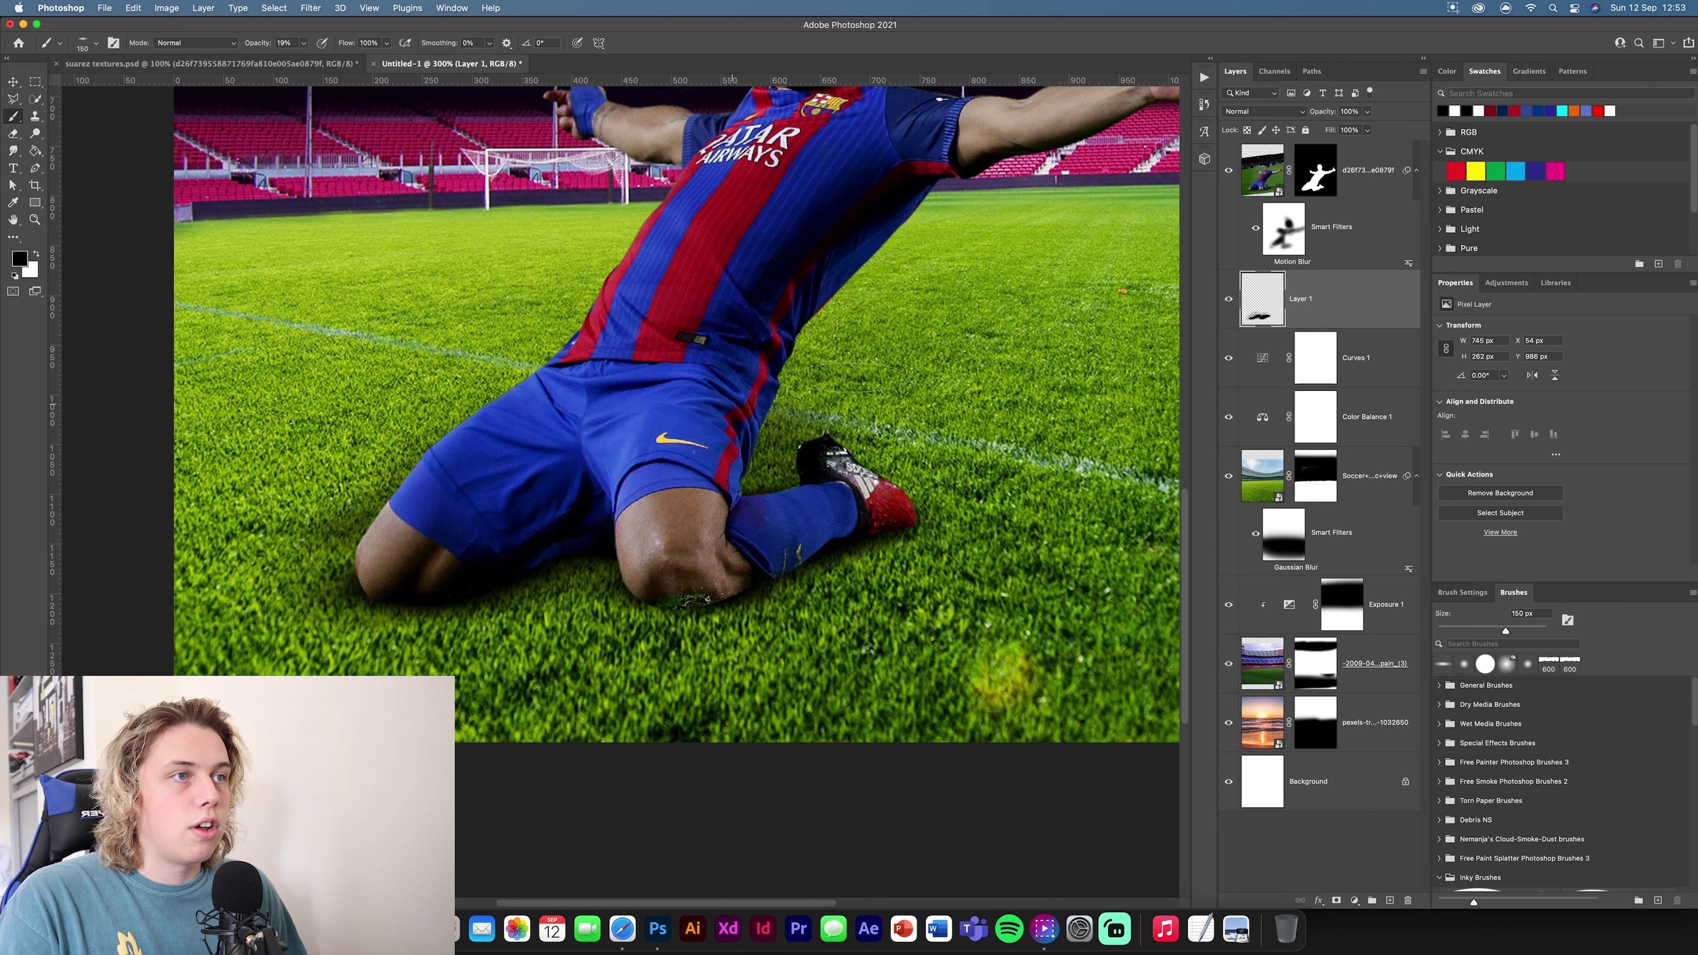
{"action": "left_click_drag", "start_coordinate": [827, 400], "coordinate": [917, 364]}
{"action": "mouse_move", "coordinate": [819, 564]}
{"action": "left_mouse_down"}
{"action": "mouse_move", "coordinate": [699, 581]}
{"action": "mouse_move", "coordinate": [954, 533]}
{"action": "mouse_move", "coordinate": [736, 603]}
{"action": "mouse_move", "coordinate": [637, 607]}
{"action": "mouse_move", "coordinate": [595, 644]}
{"action": "mouse_move", "coordinate": [612, 546]}
{"action": "mouse_move", "coordinate": [551, 588]}
{"action": "left_mouse_up"}
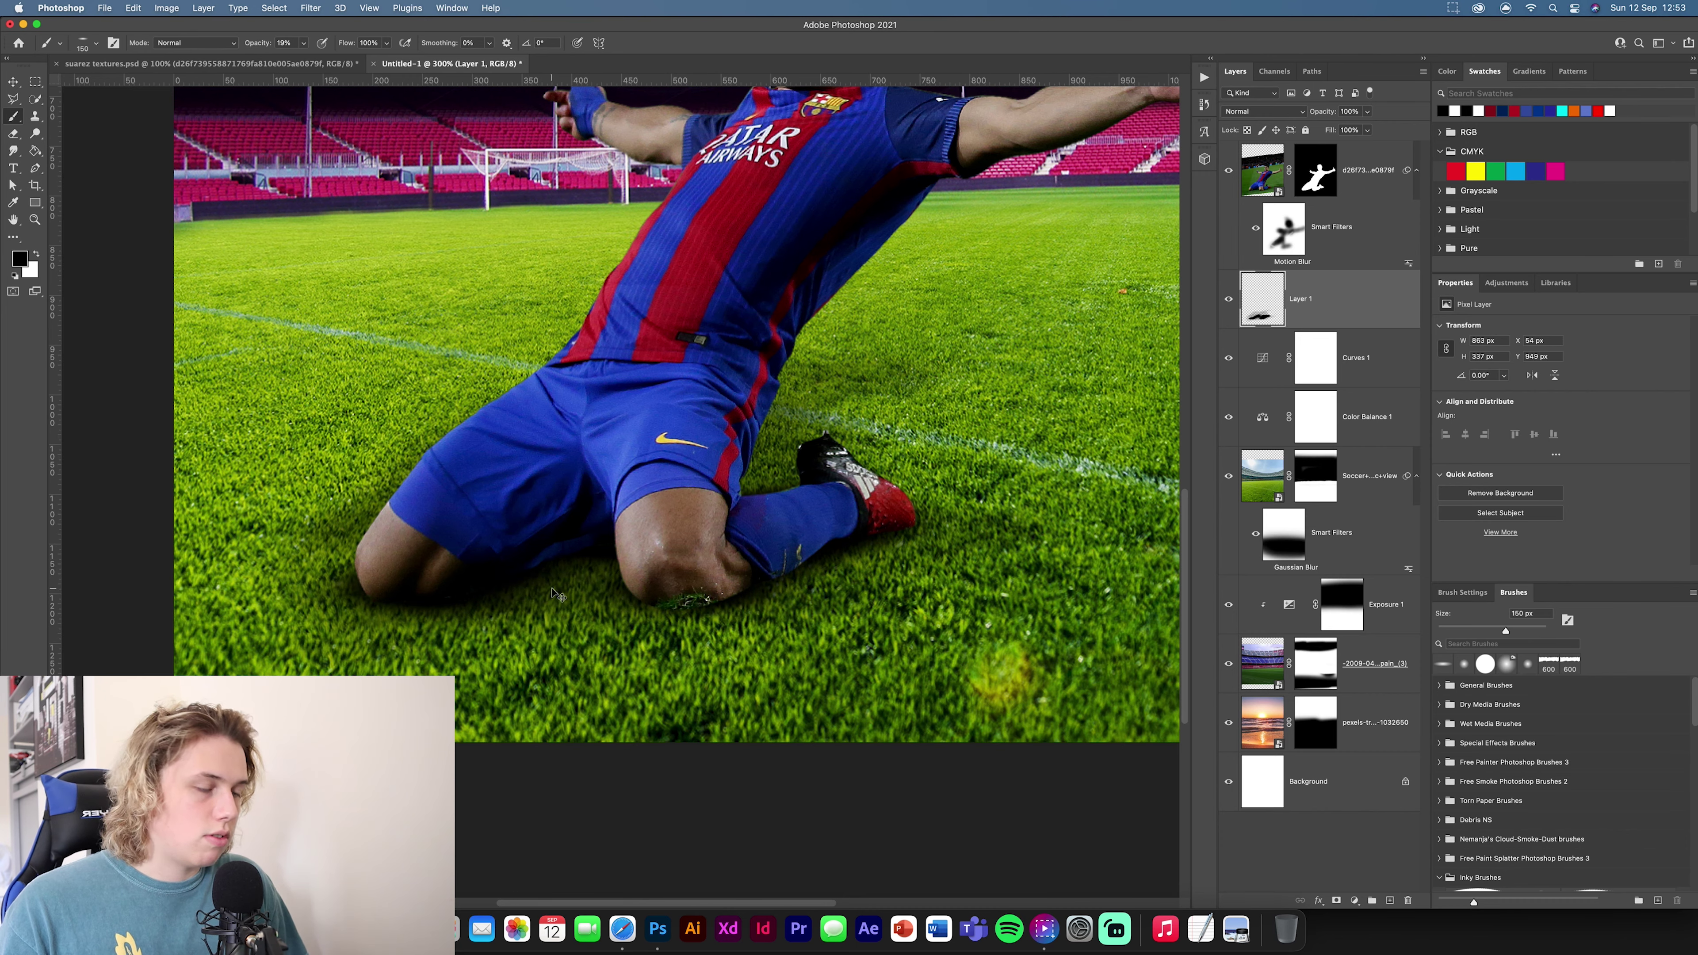
Step: Add an empty layer above the player and clip it to the player layer
{"action": "key", "text": "super+minus"}
{"action": "key", "text": "super+minus"}
{"action": "key", "text": "super+plus"}
{"action": "key", "text": "super+plus"}
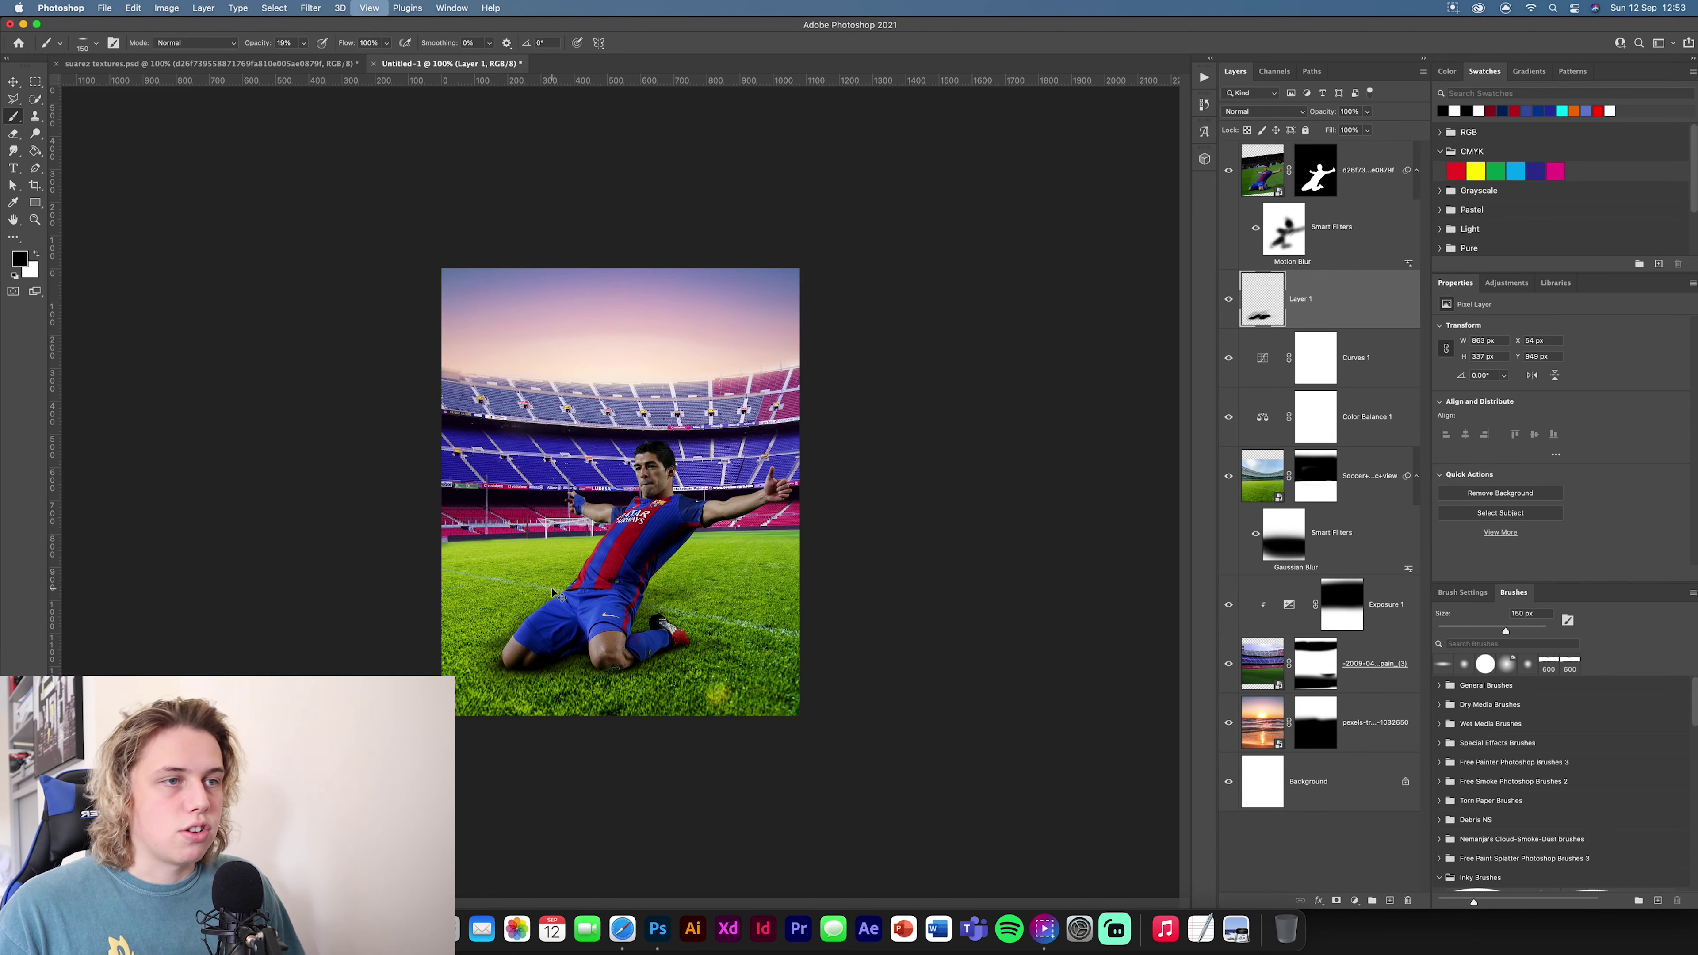
{"action": "left_click_drag", "start_coordinate": [548, 593], "coordinate": [694, 346]}
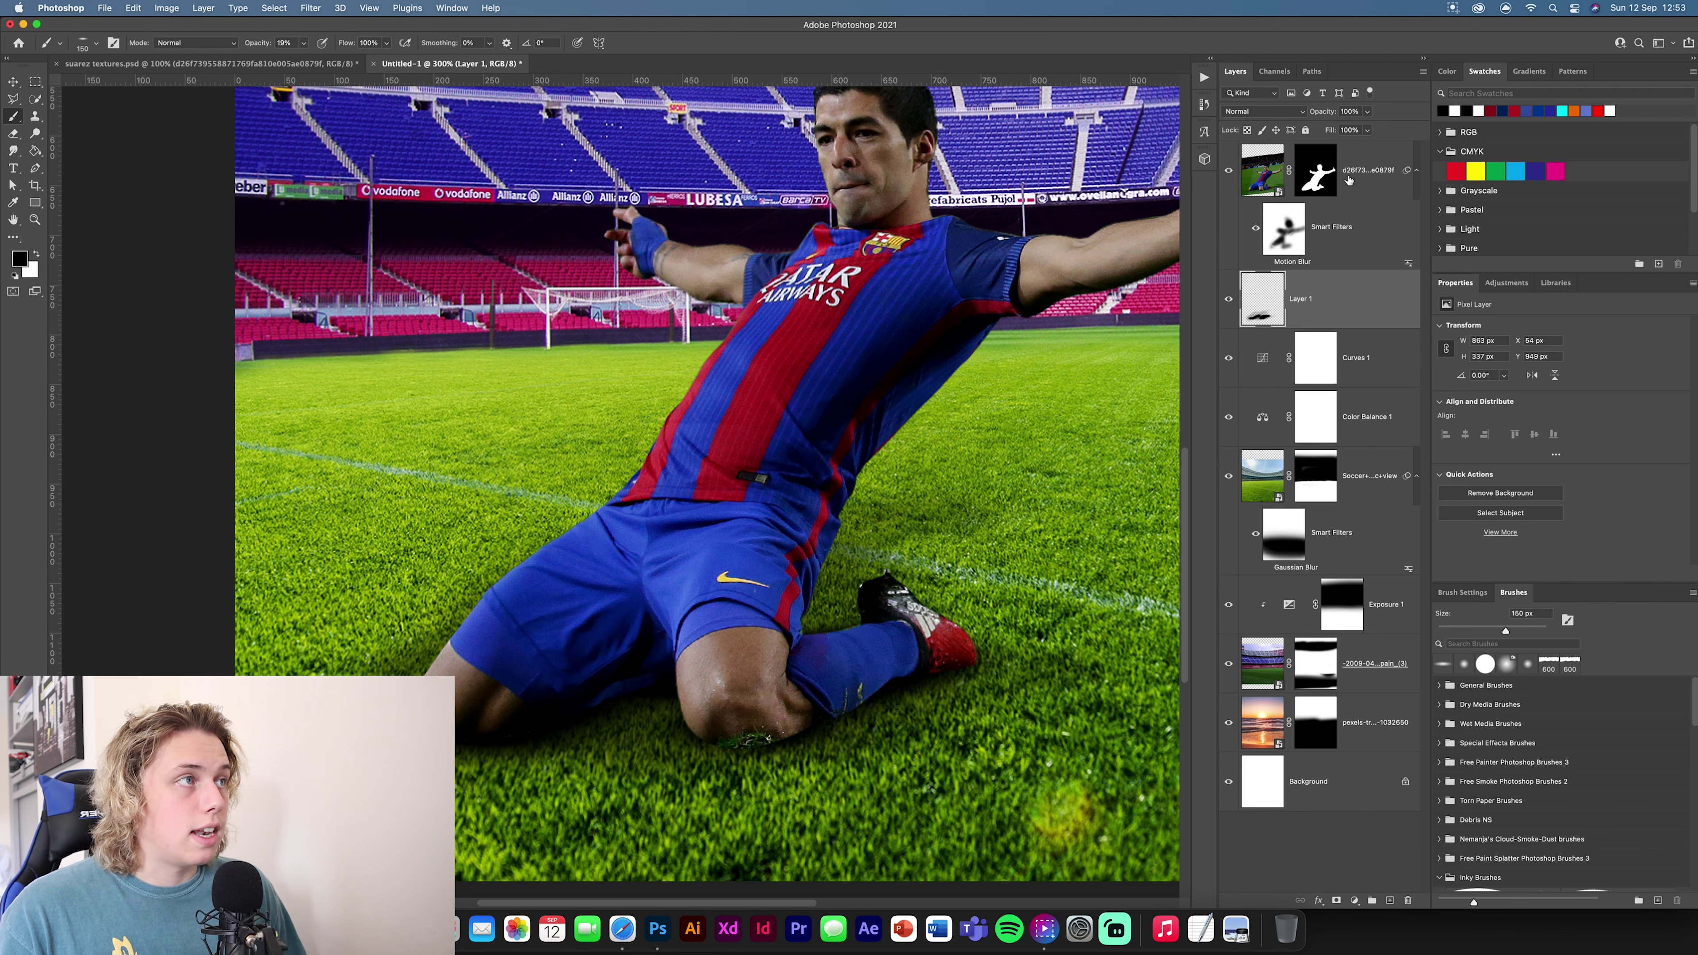
{"action": "left_click", "coordinate": [1273, 180]}
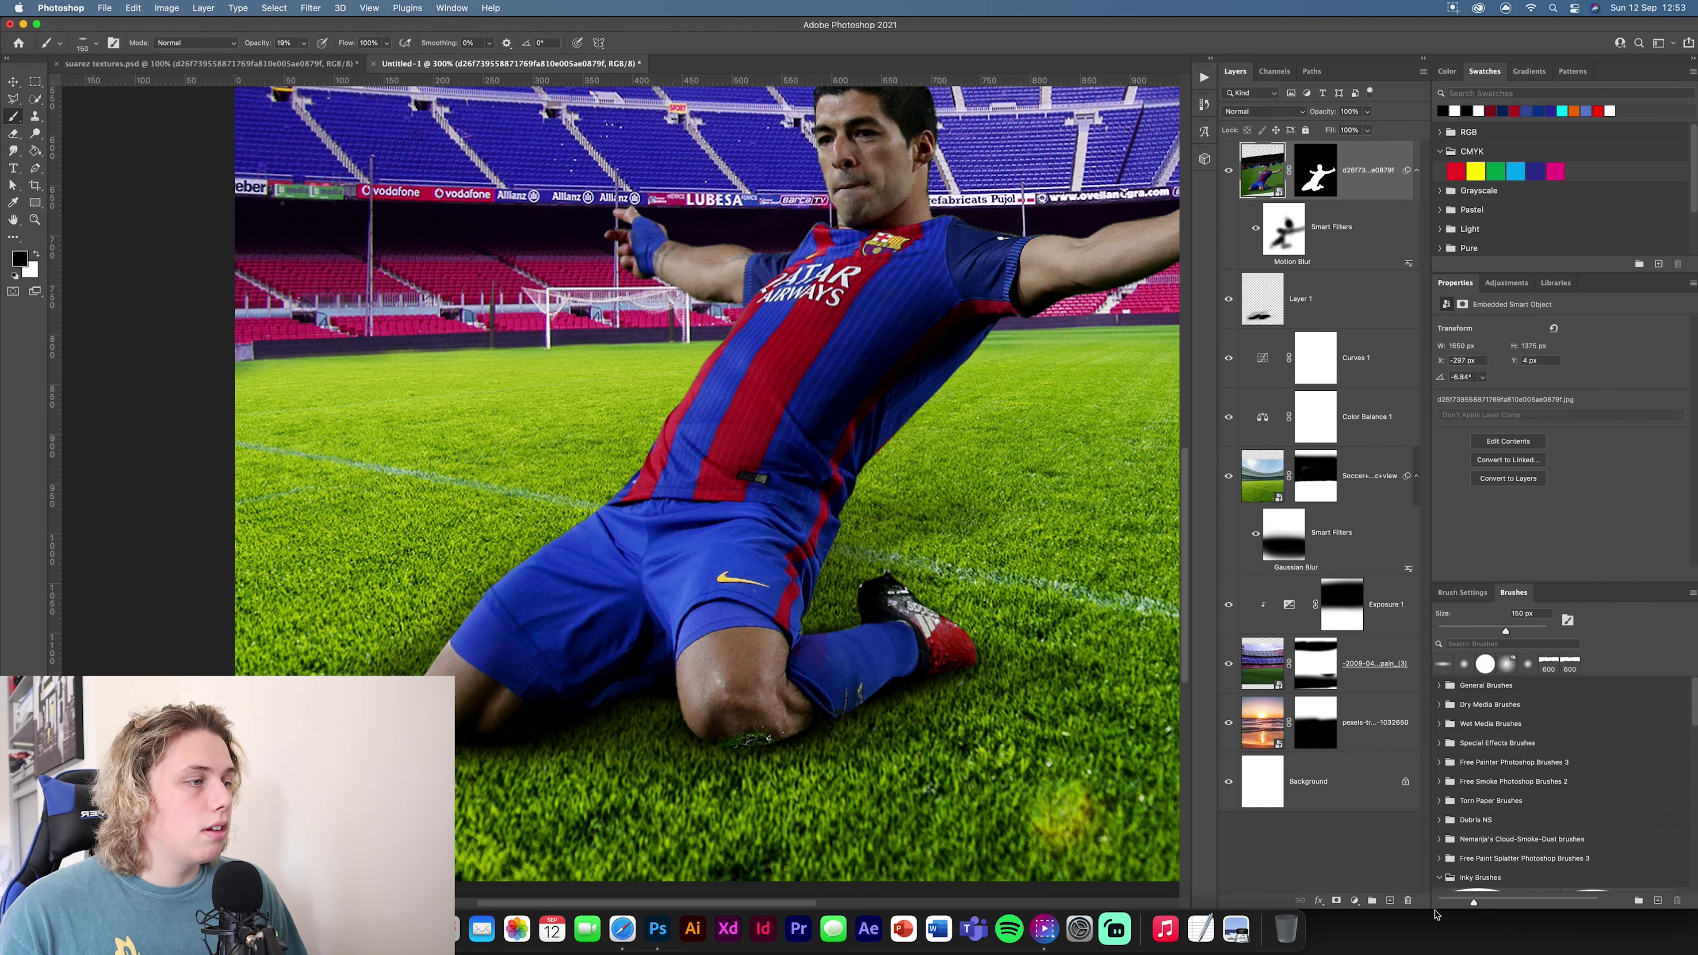
{"action": "left_click", "coordinate": [1390, 900]}
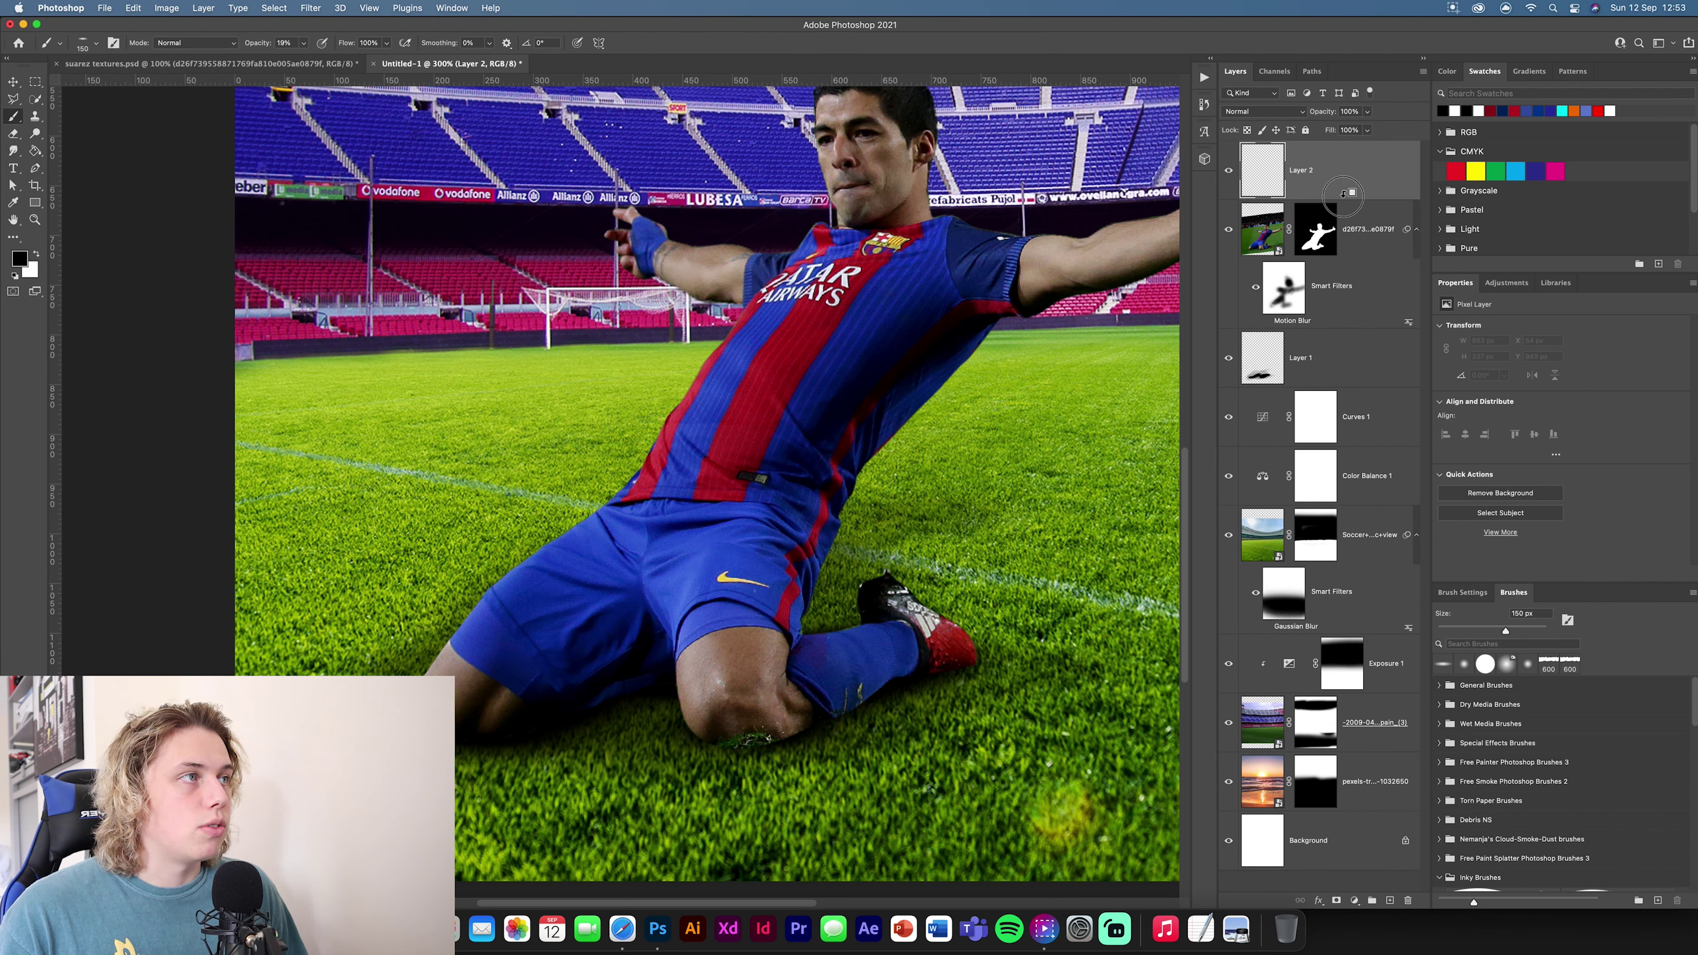
{"action": "left_click", "coordinate": [1344, 193], "text": "alt"}
{"action": "right_click", "coordinate": [1352, 186]}
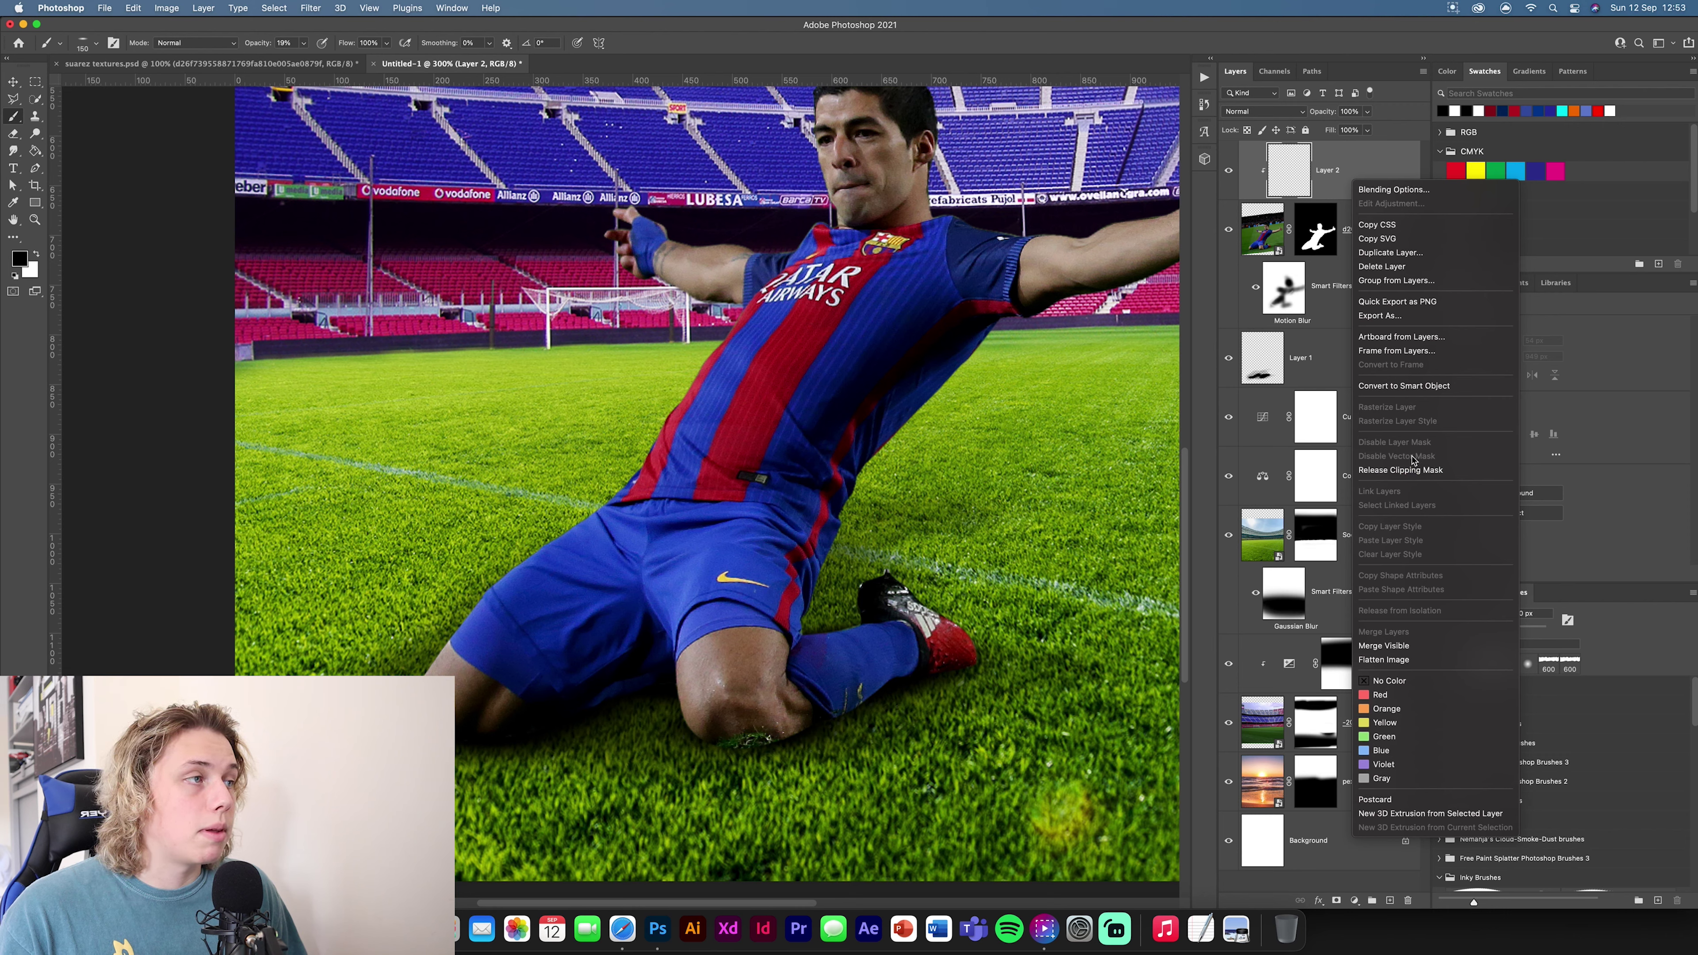
{"action": "left_click", "coordinate": [907, 391]}
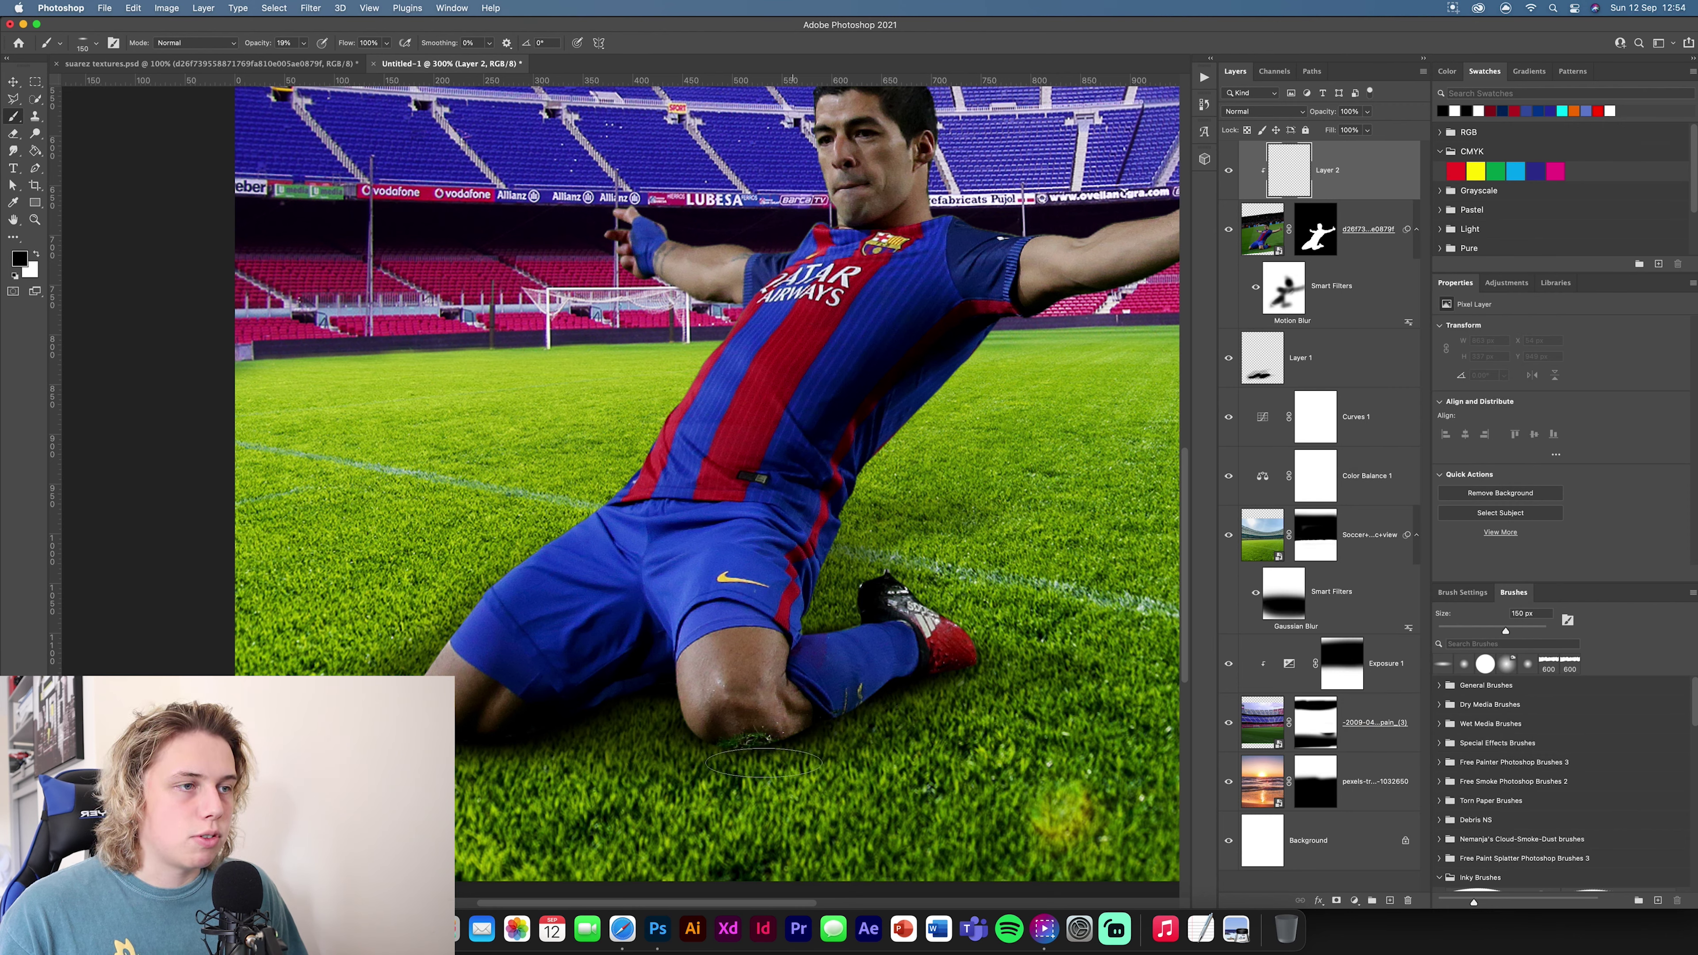
Step: Shade the underside of the front knee on the clipped layer, then set the brush to 45 px and 46% opacity
{"action": "left_click_drag", "start_coordinate": [764, 763], "coordinate": [789, 749]}
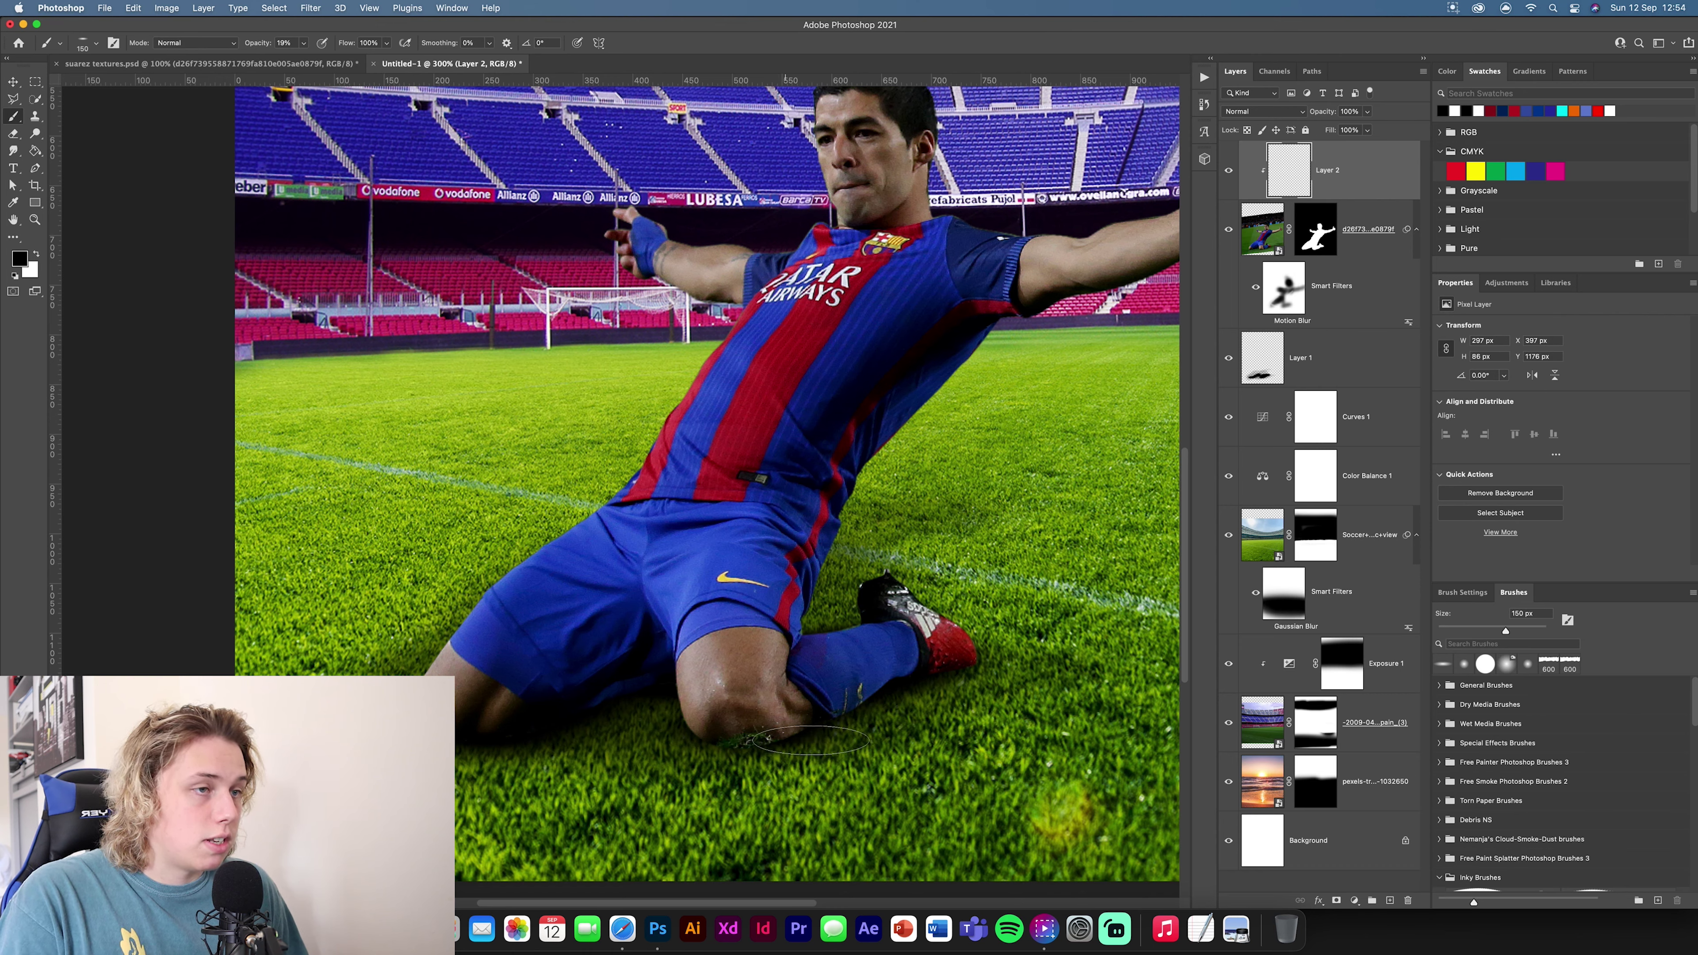
{"action": "key", "text": "bracketleft"}
{"action": "key", "text": "bracketleft"}
{"action": "key", "text": "bracketleft"}
{"action": "key", "text": "bracketleft"}
{"action": "key", "text": "bracketleft"}
{"action": "key", "text": "bracketleft"}
{"action": "key", "text": "bracketleft"}
{"action": "key", "text": "bracketleft"}
{"action": "left_click", "coordinate": [280, 43]}
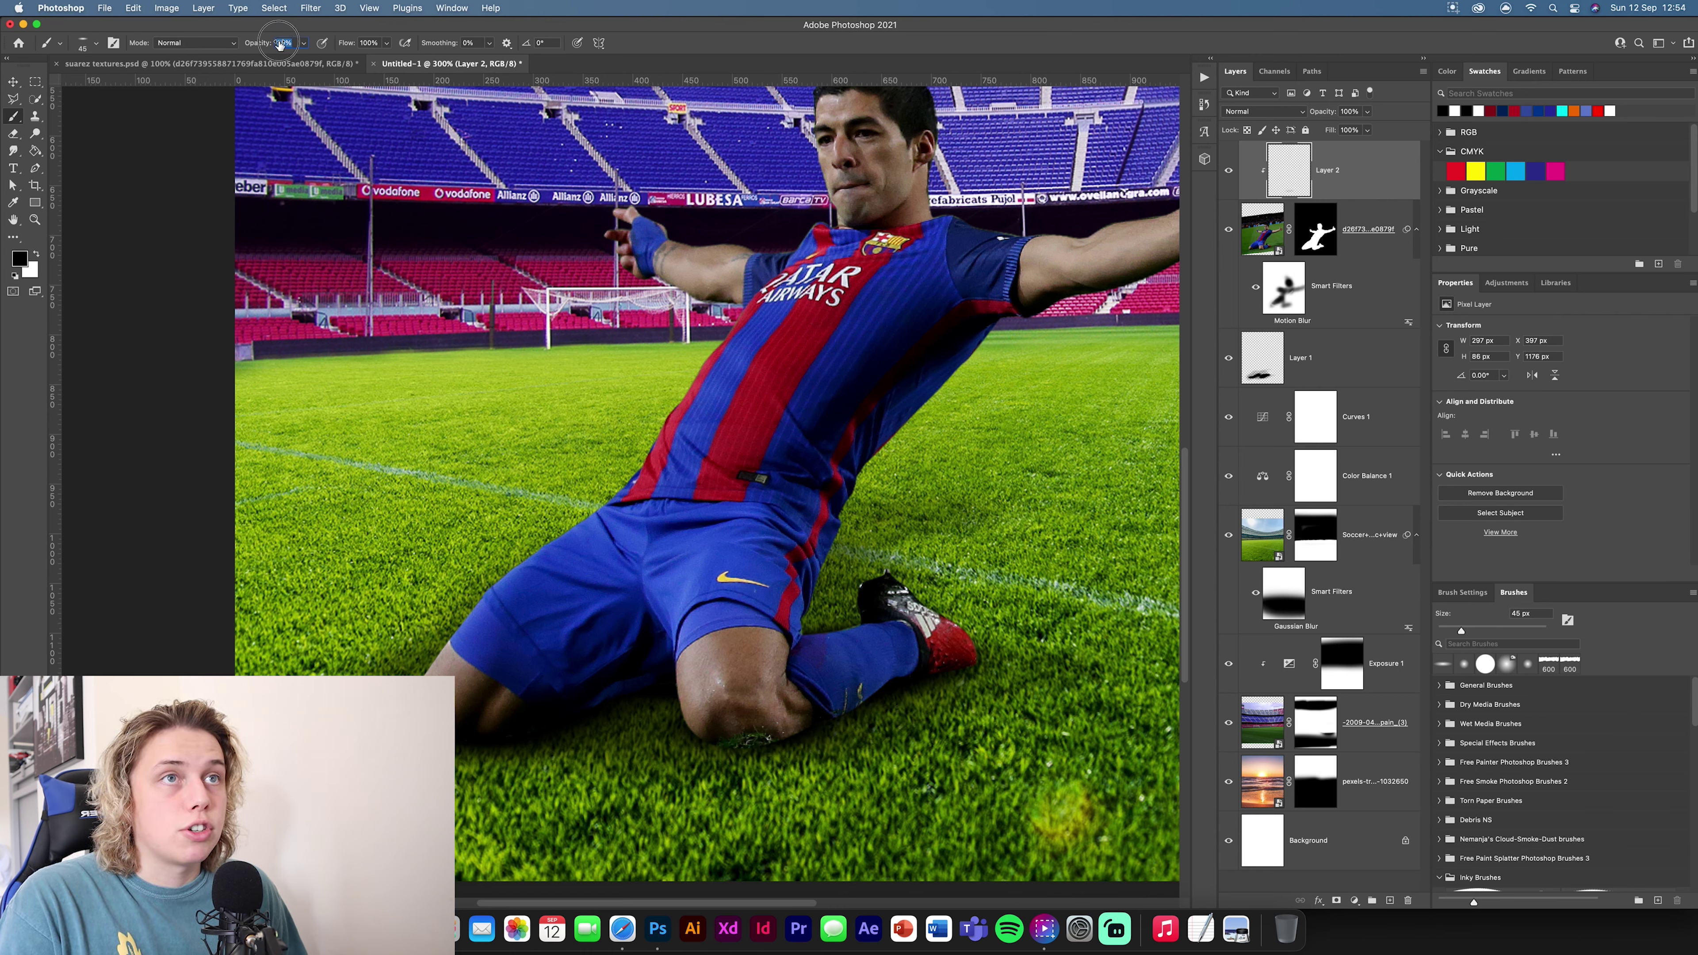
{"action": "type", "text": "46"}
{"action": "key", "text": "Return"}
Step: Undo the test stroke beneath the front knee and switch to a circular soft brush tip
{"action": "mouse_move", "coordinate": [803, 741]}
{"action": "left_mouse_down"}
{"action": "mouse_move", "coordinate": [714, 748]}
{"action": "mouse_move", "coordinate": [752, 758]}
{"action": "mouse_move", "coordinate": [690, 726]}
{"action": "mouse_move", "coordinate": [700, 746]}
{"action": "mouse_move", "coordinate": [789, 755]}
{"action": "left_mouse_up"}
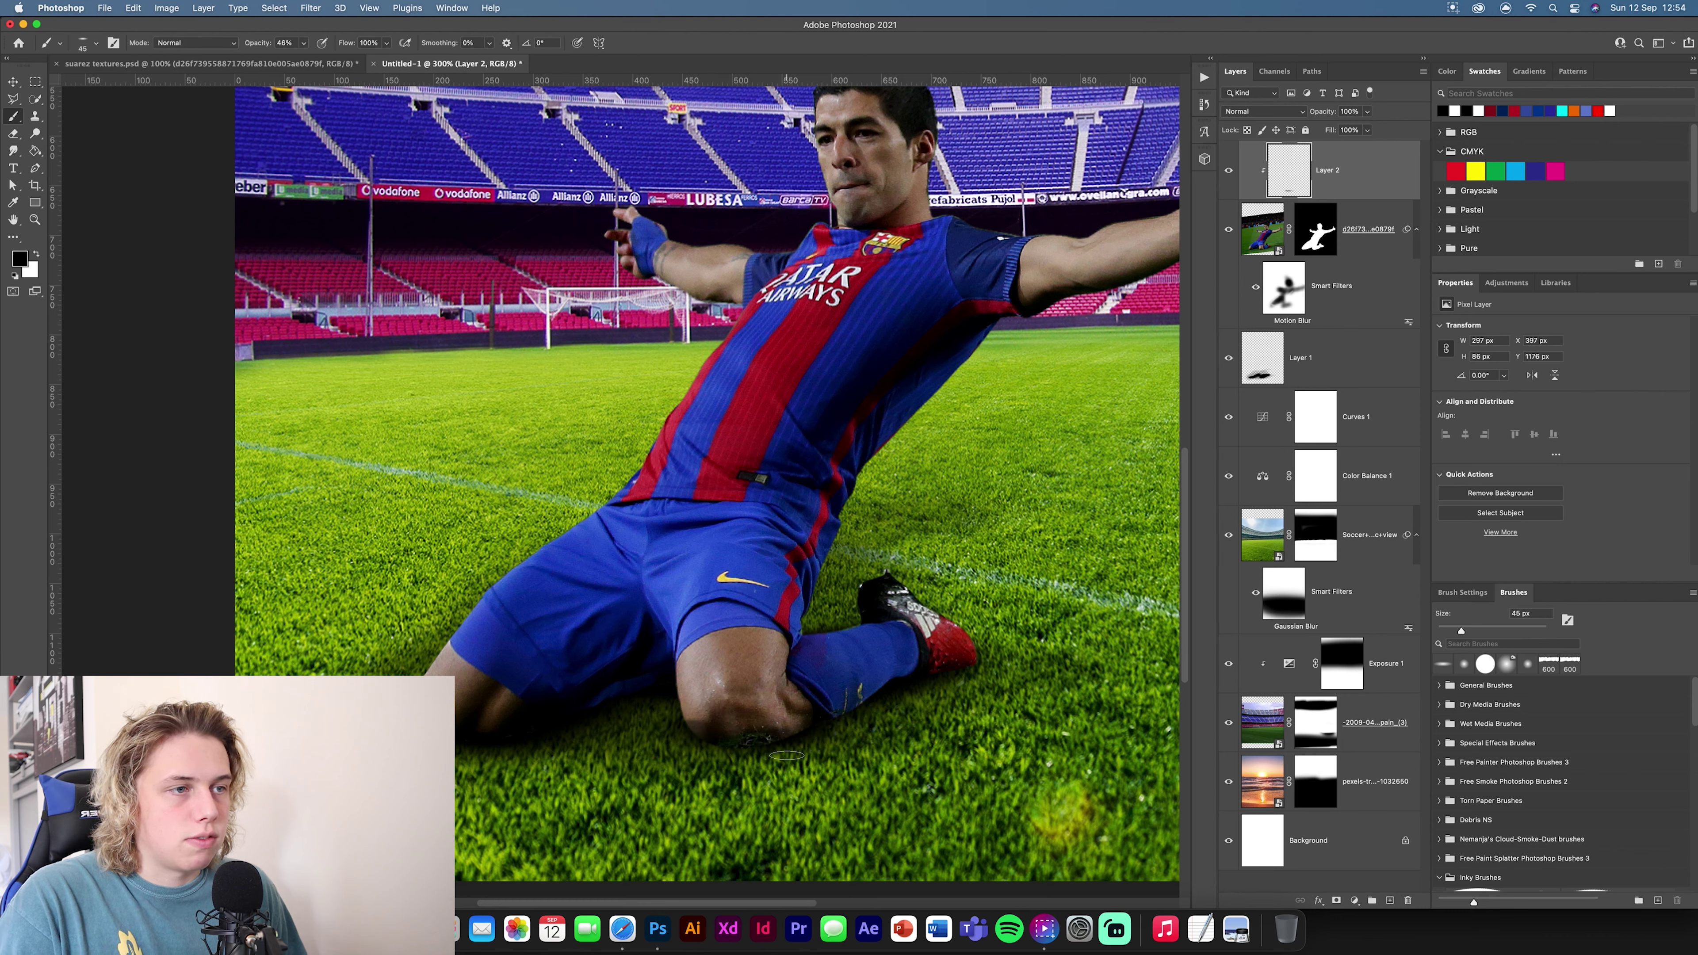
{"action": "key", "text": "super+z"}
{"action": "left_click", "coordinate": [89, 42]}
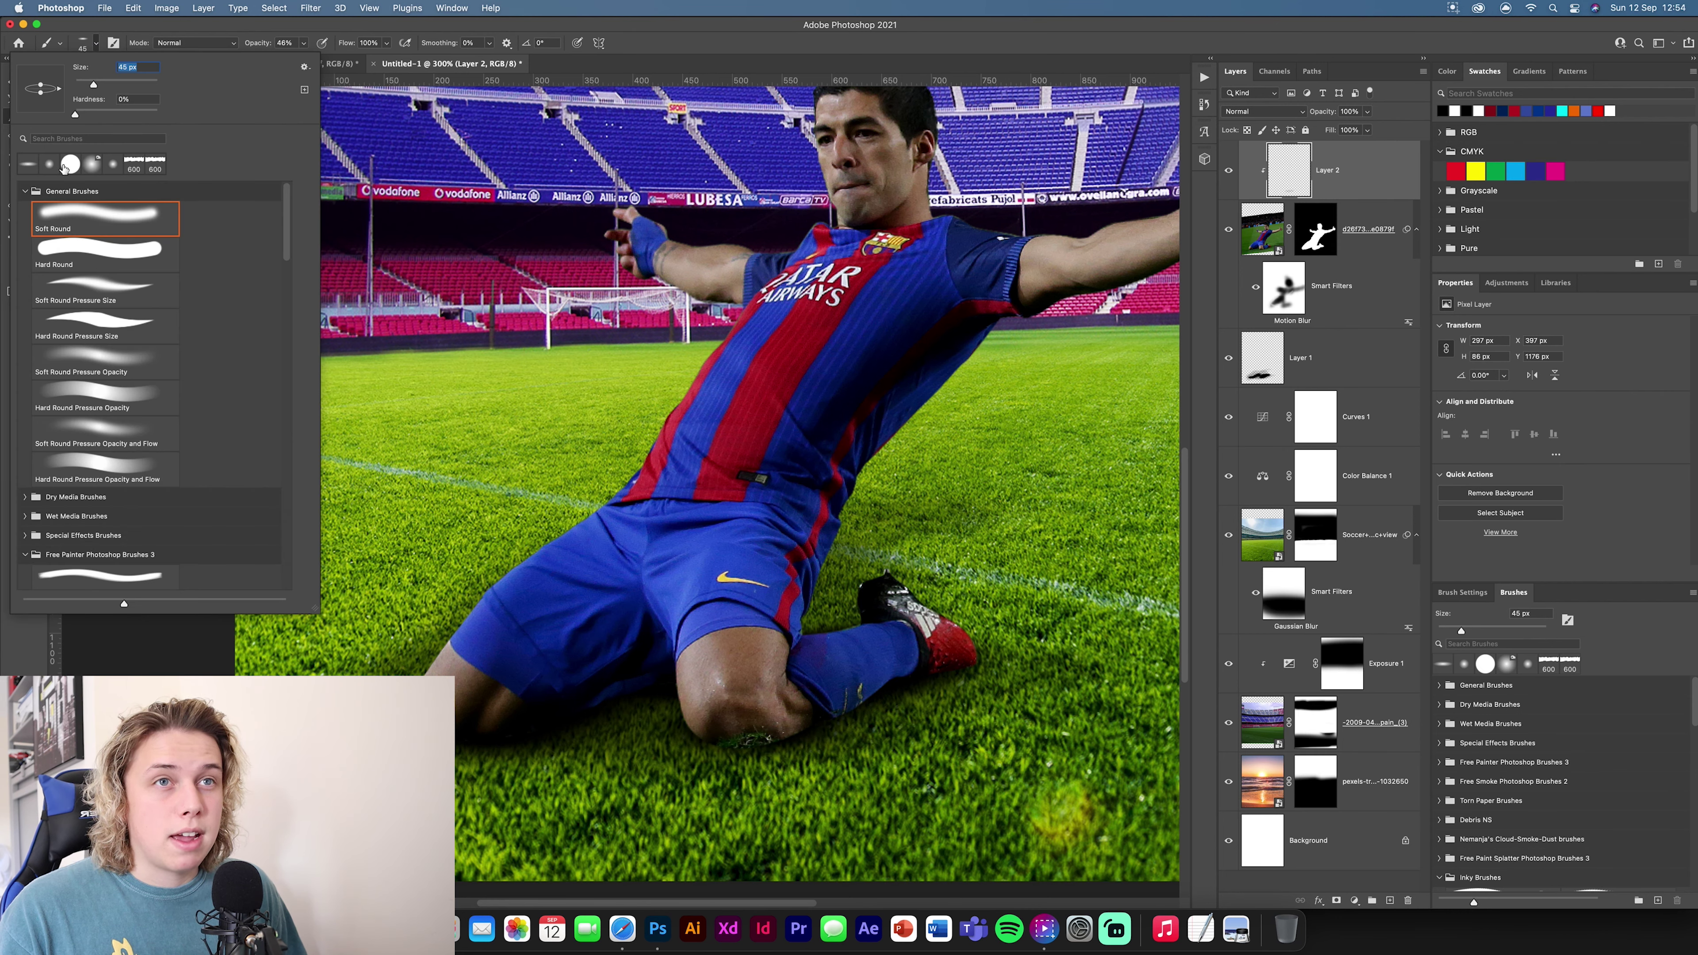
{"action": "left_click", "coordinate": [94, 53]}
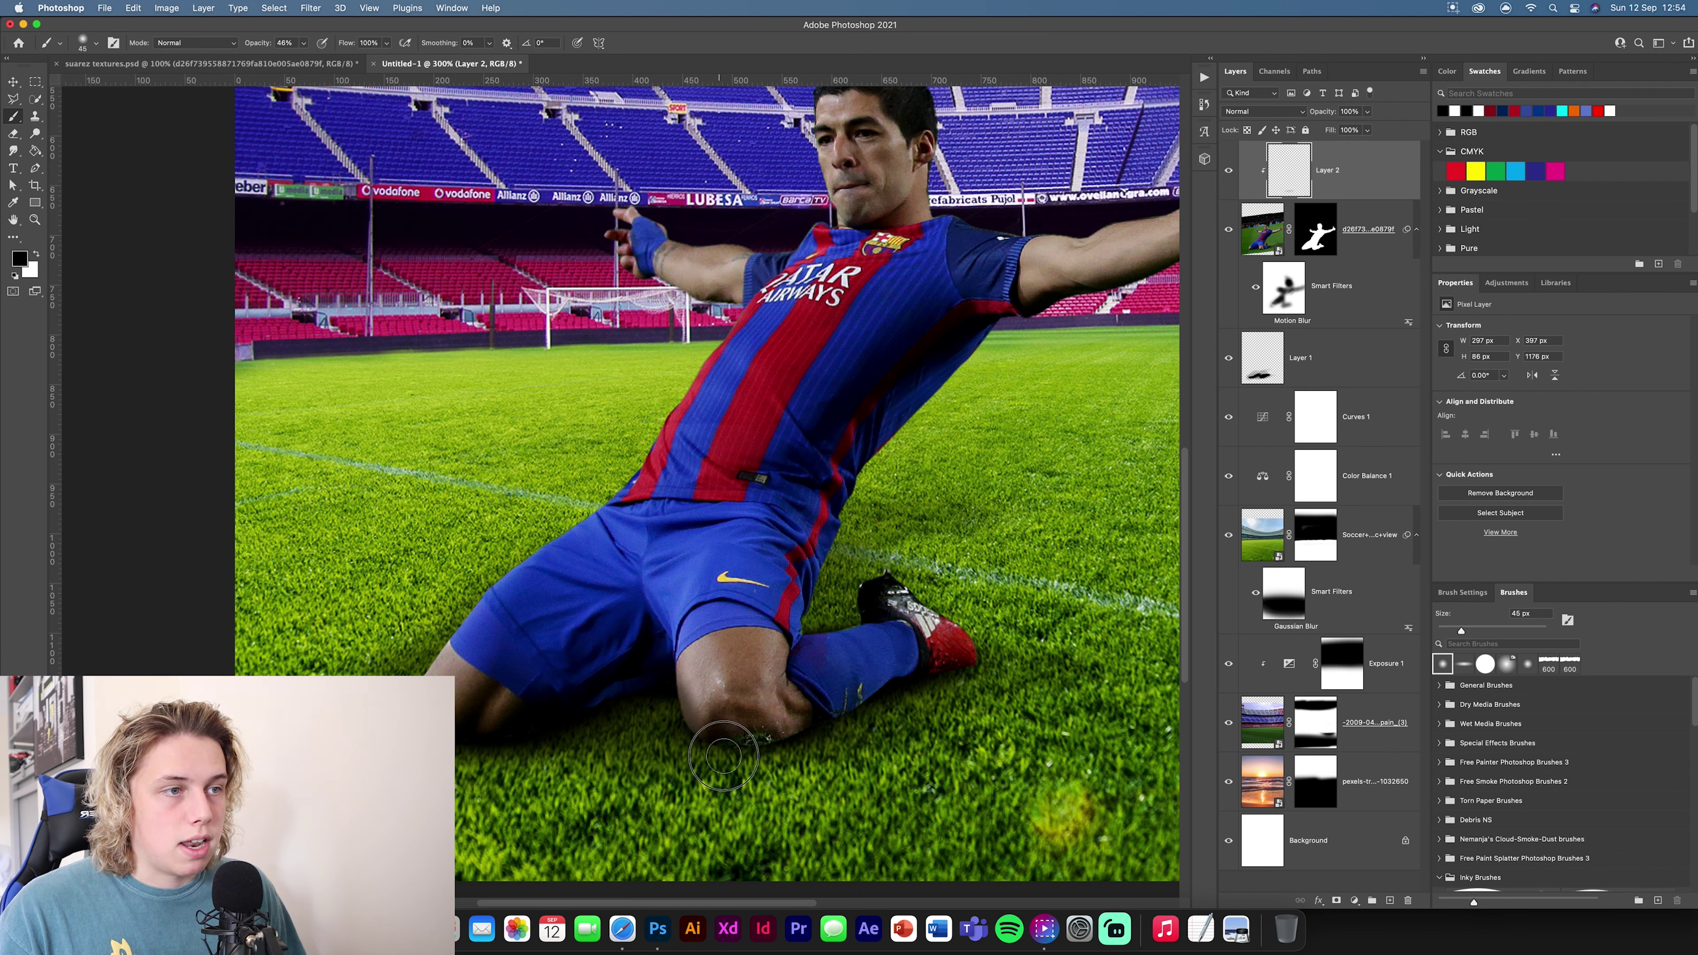
Step: Paint black shading along the undersides of the player's knees, sock and boot on the clipped layer
{"action": "left_click_drag", "start_coordinate": [723, 756], "coordinate": [832, 741]}
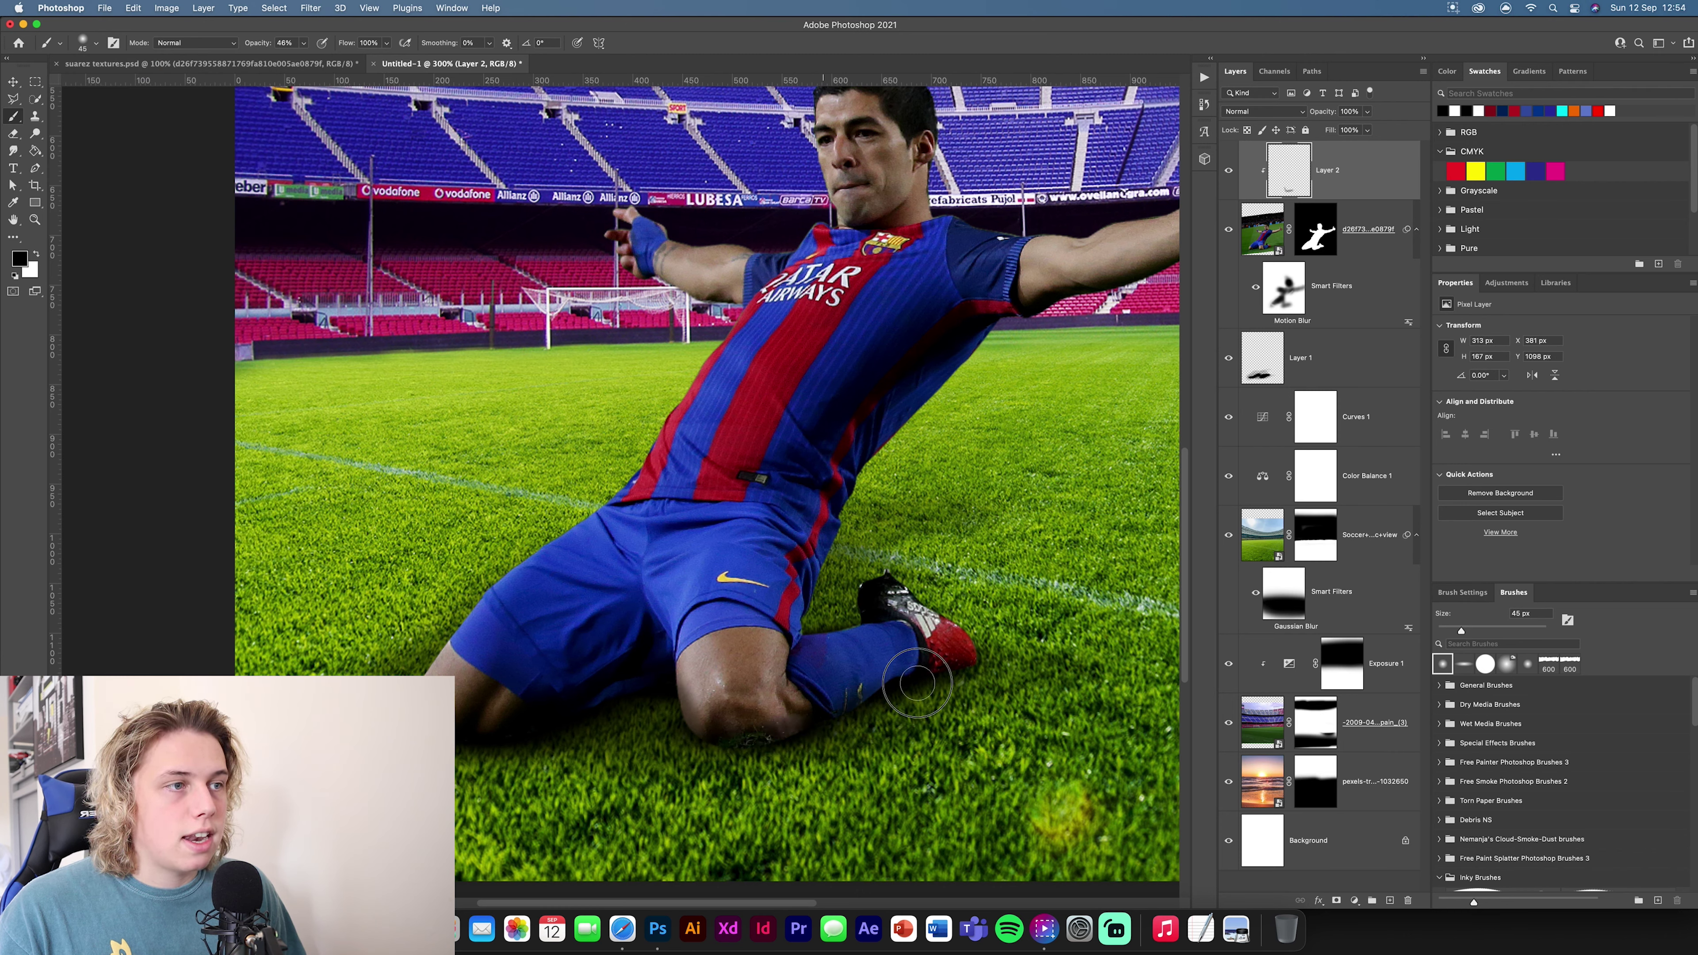
{"action": "left_click_drag", "start_coordinate": [917, 683], "coordinate": [976, 670]}
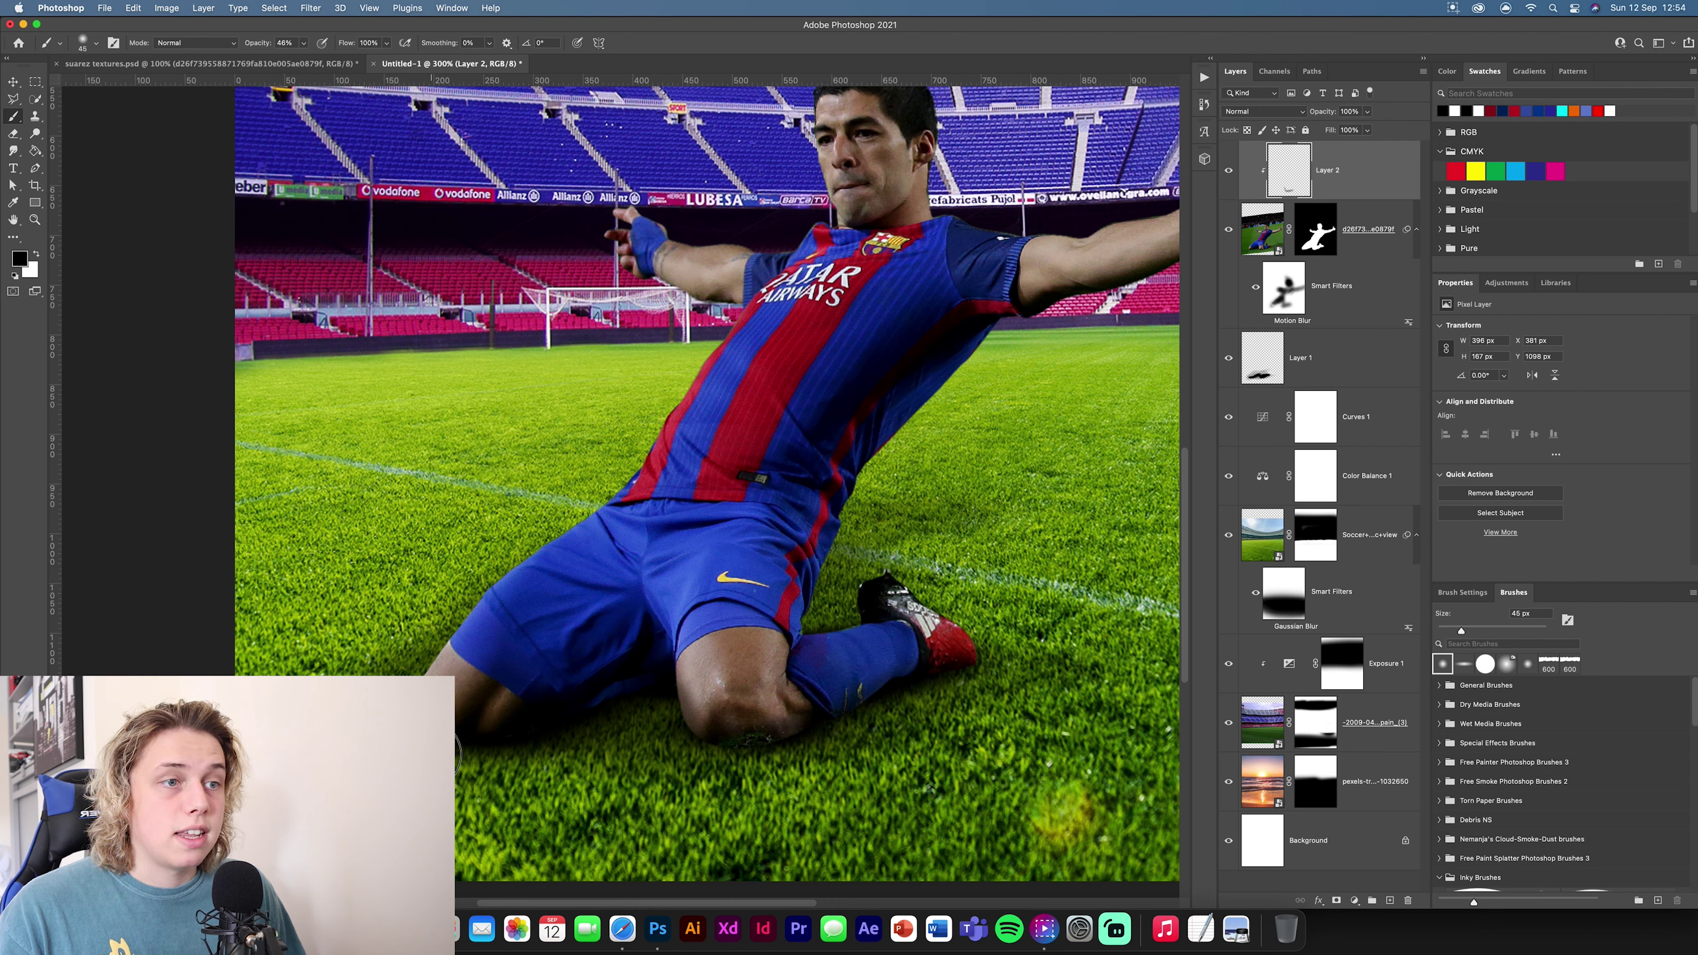
{"action": "mouse_move", "coordinate": [668, 684]}
{"action": "left_mouse_down"}
{"action": "mouse_move", "coordinate": [589, 724]}
{"action": "mouse_move", "coordinate": [674, 739]}
{"action": "mouse_move", "coordinate": [670, 719]}
{"action": "mouse_move", "coordinate": [747, 758]}
{"action": "left_mouse_up"}
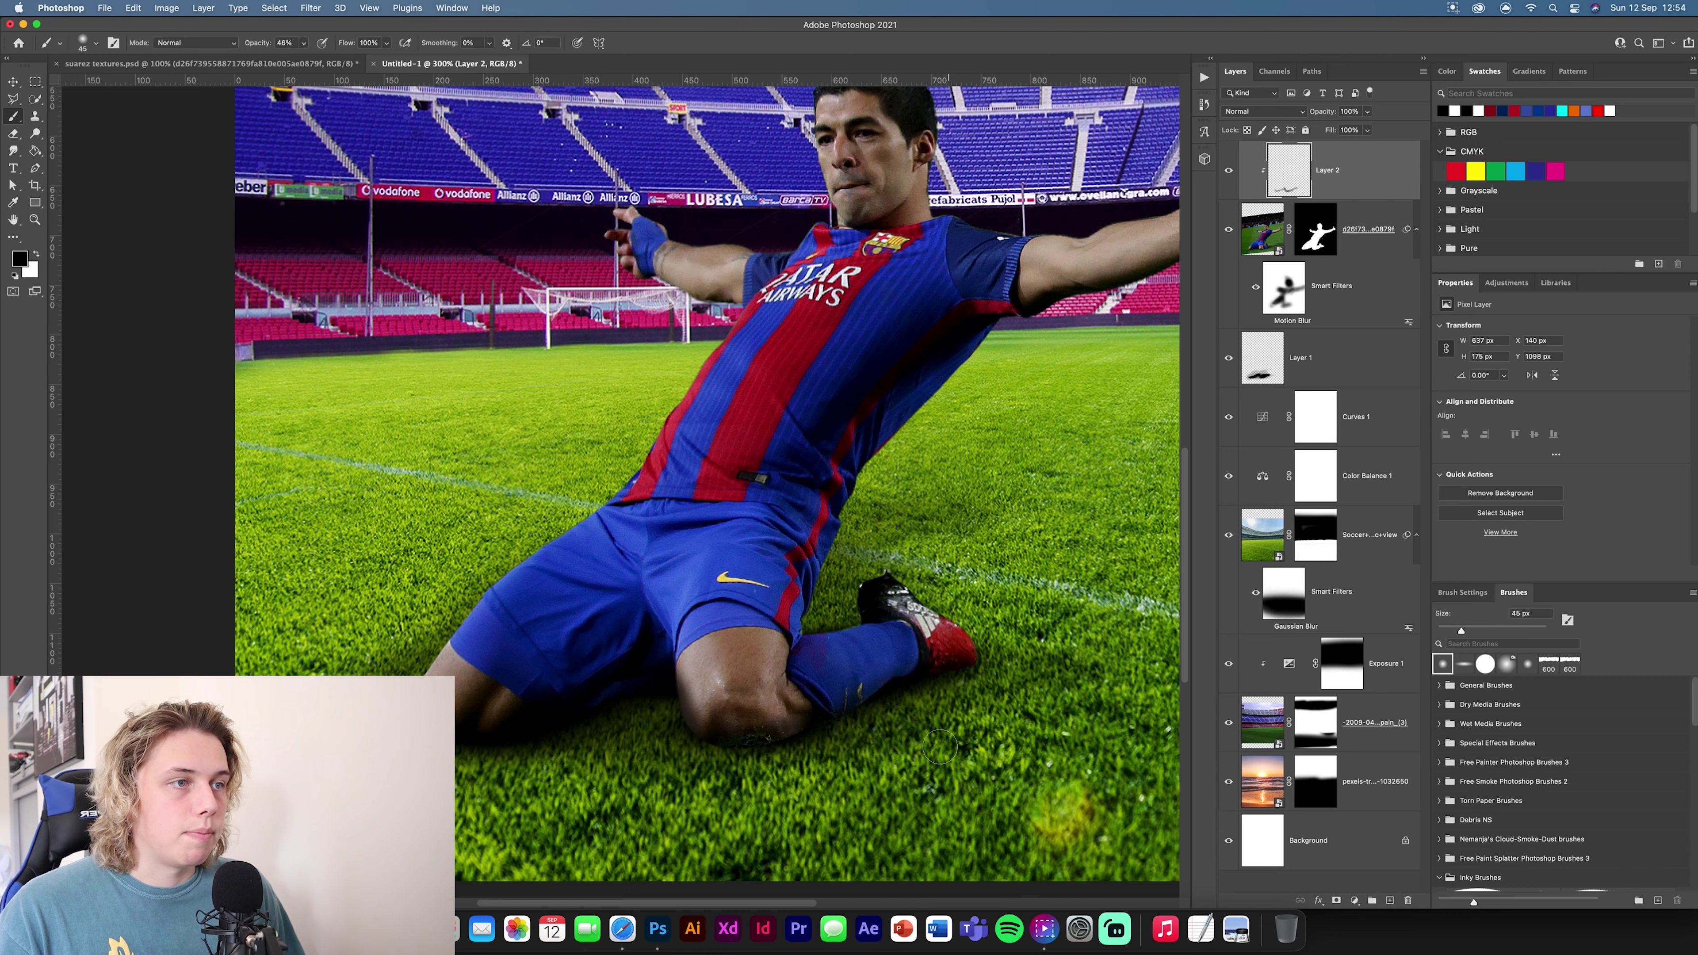
{"action": "mouse_move", "coordinate": [867, 620]}
{"action": "left_mouse_down"}
{"action": "mouse_move", "coordinate": [812, 618]}
{"action": "mouse_move", "coordinate": [815, 639]}
{"action": "mouse_move", "coordinate": [809, 616]}
{"action": "left_mouse_up"}
{"action": "key", "text": "super+1"}
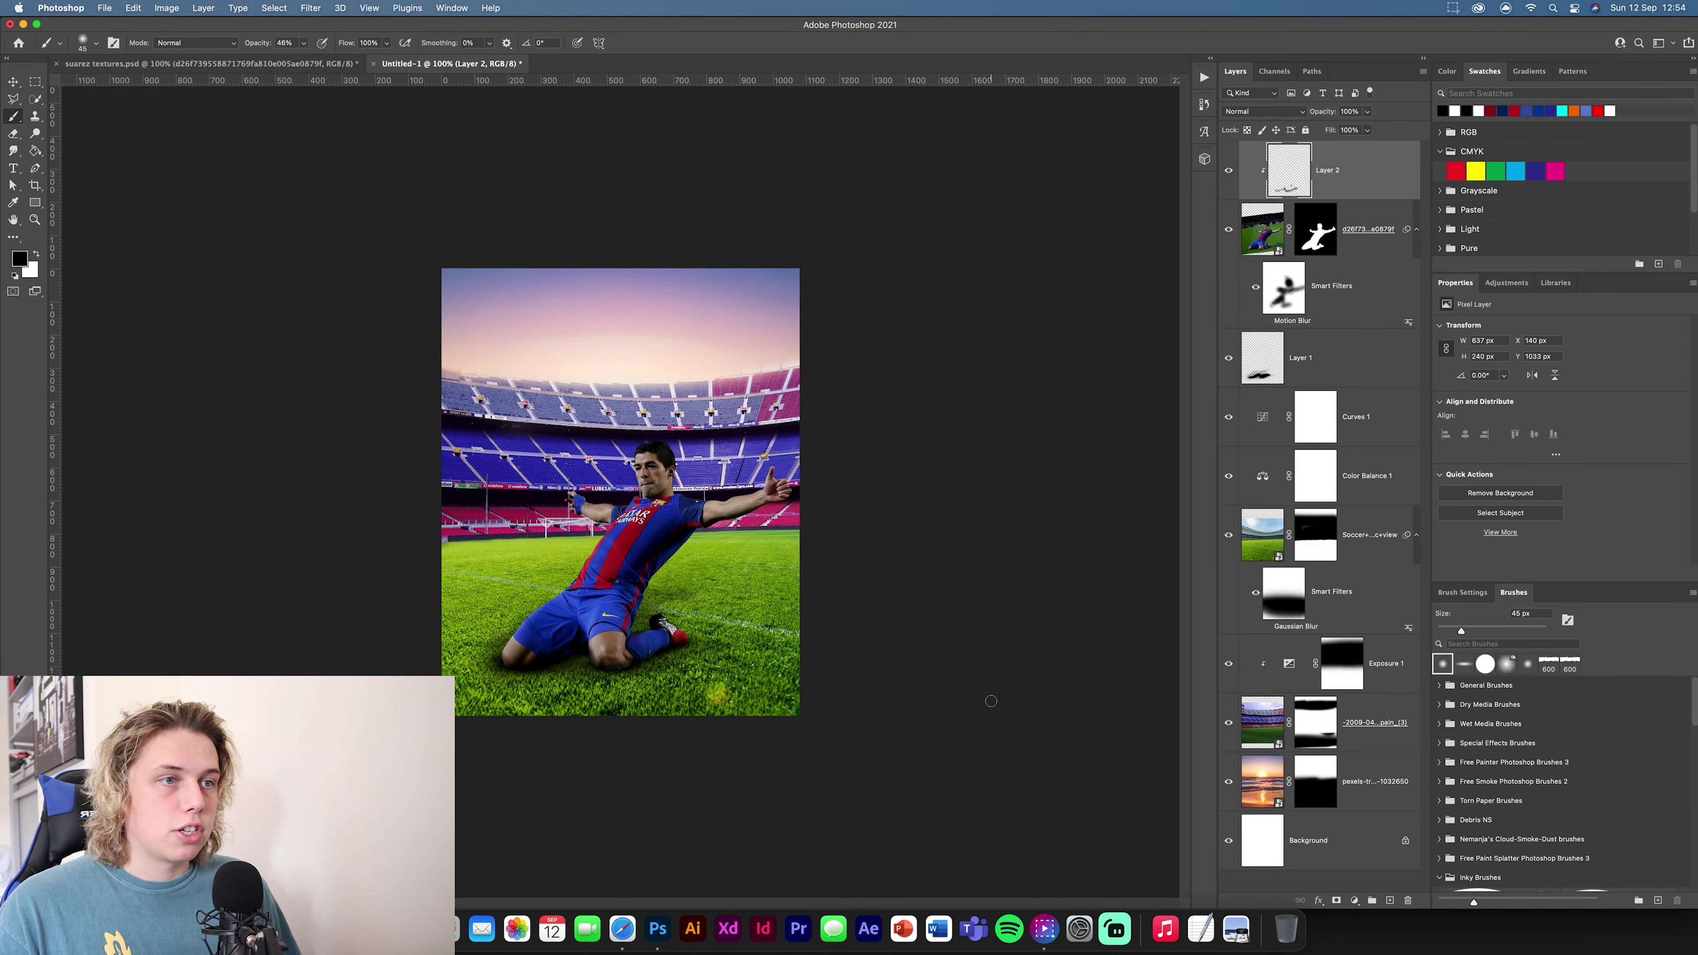
Step: Reduce the opacity of both shadow layers, Layer 1 and Layer 2, to 91% and deselect them
{"action": "left_click", "coordinate": [1334, 361], "text": "super"}
{"action": "left_click_drag", "start_coordinate": [1334, 113], "coordinate": [1329, 118]}
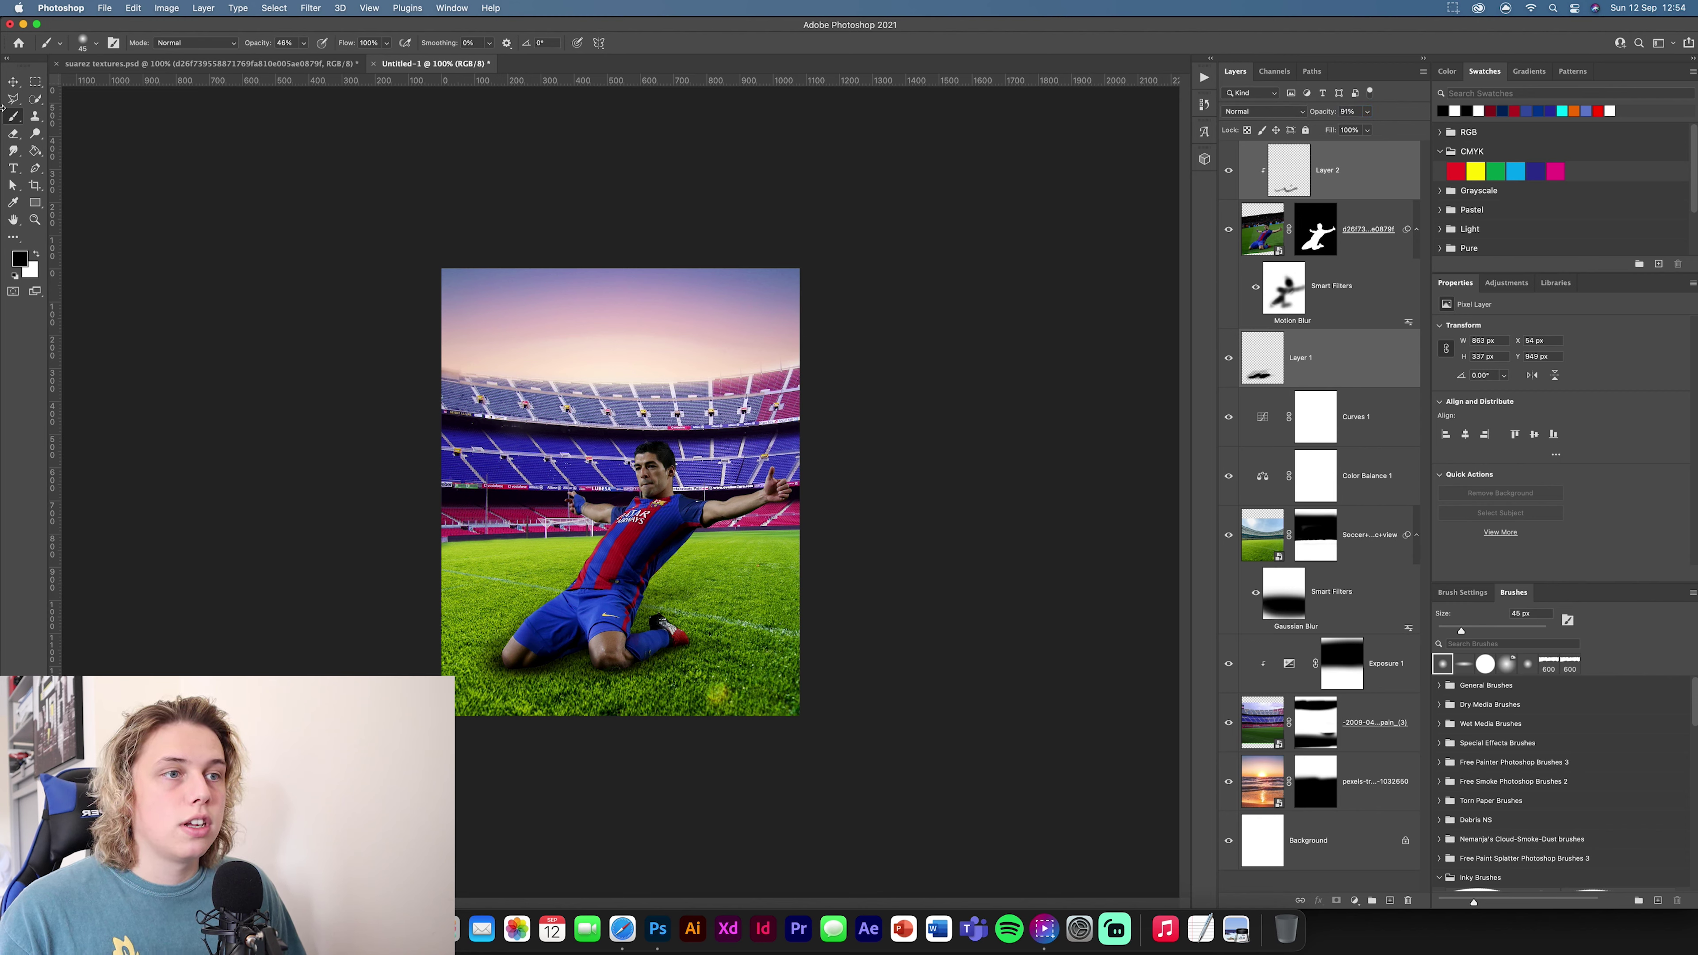
{"action": "left_click", "coordinate": [13, 81]}
{"action": "left_click", "coordinate": [431, 645]}
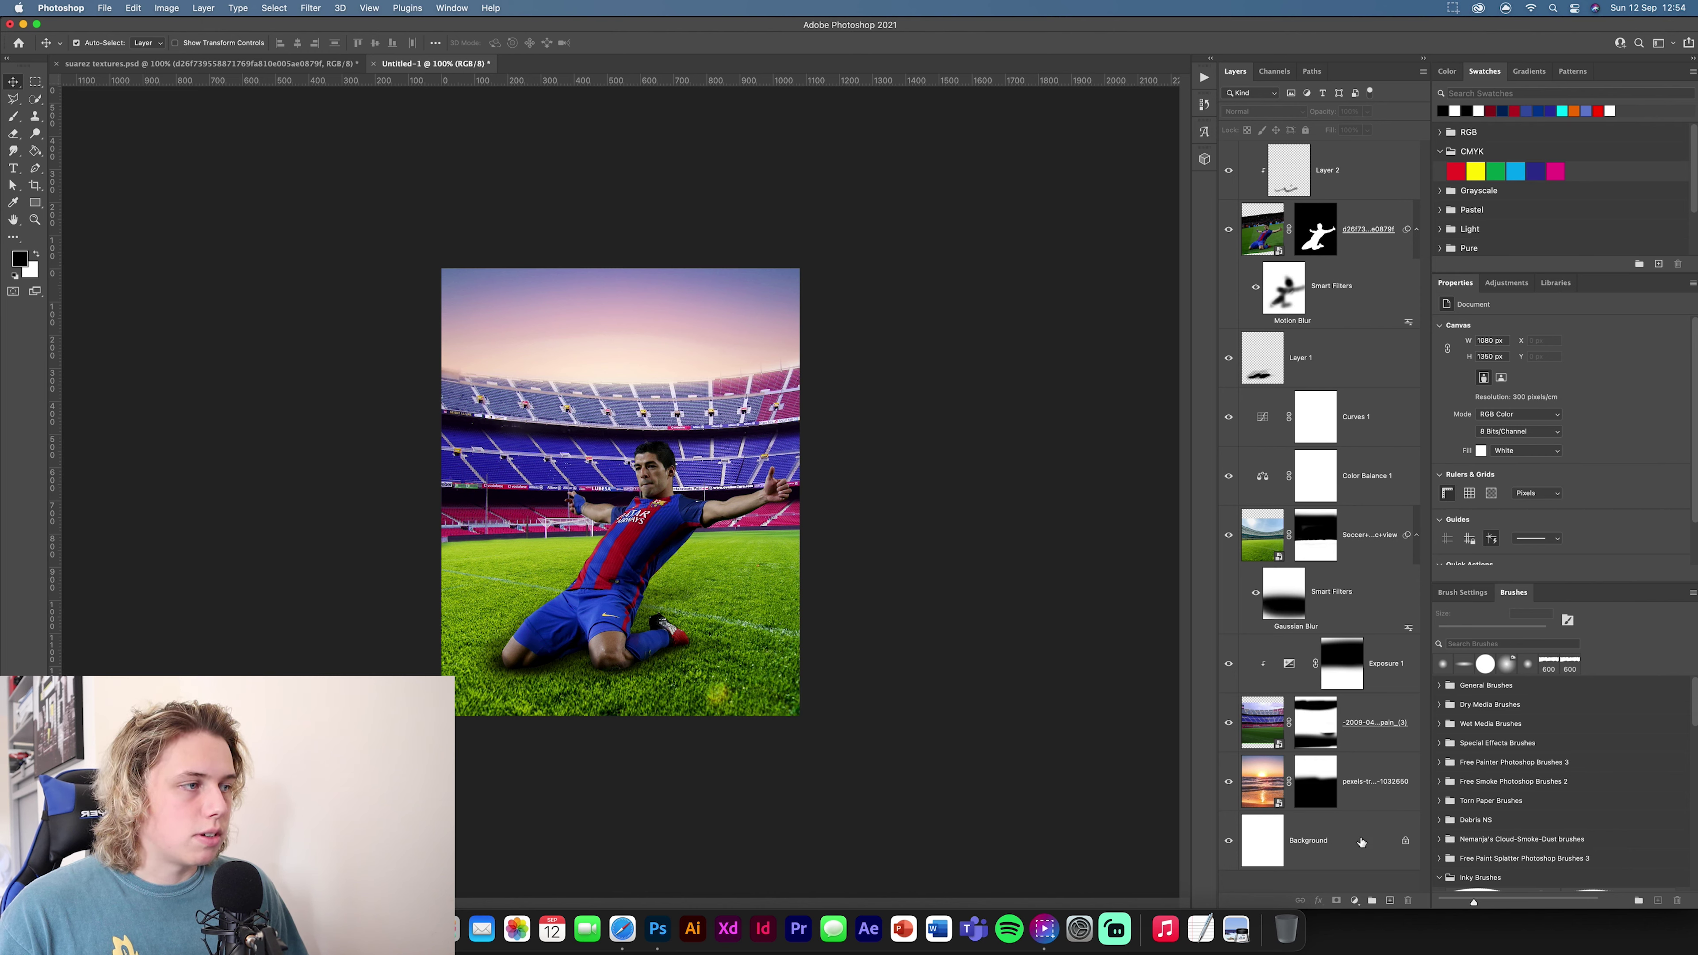
Step: Add a new layer above the soccer stadium layer and sample the pale cream of the sky near the horizon as the painting colour
{"action": "left_click", "coordinate": [1364, 524]}
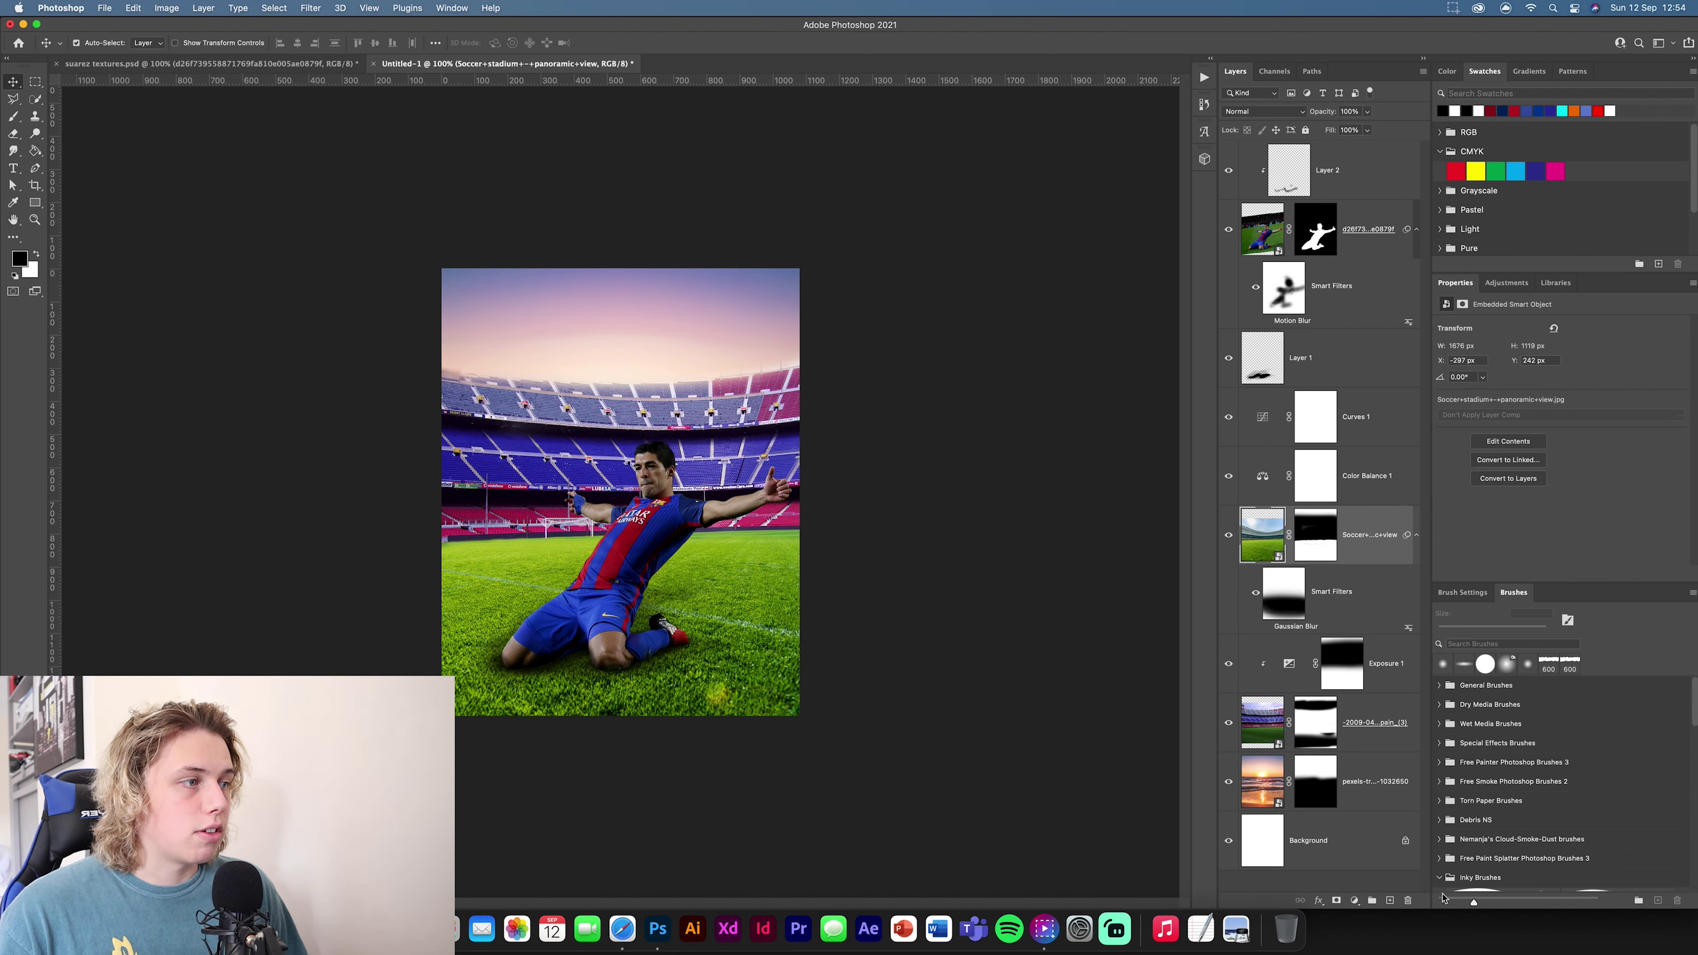
{"action": "left_click", "coordinate": [1389, 901]}
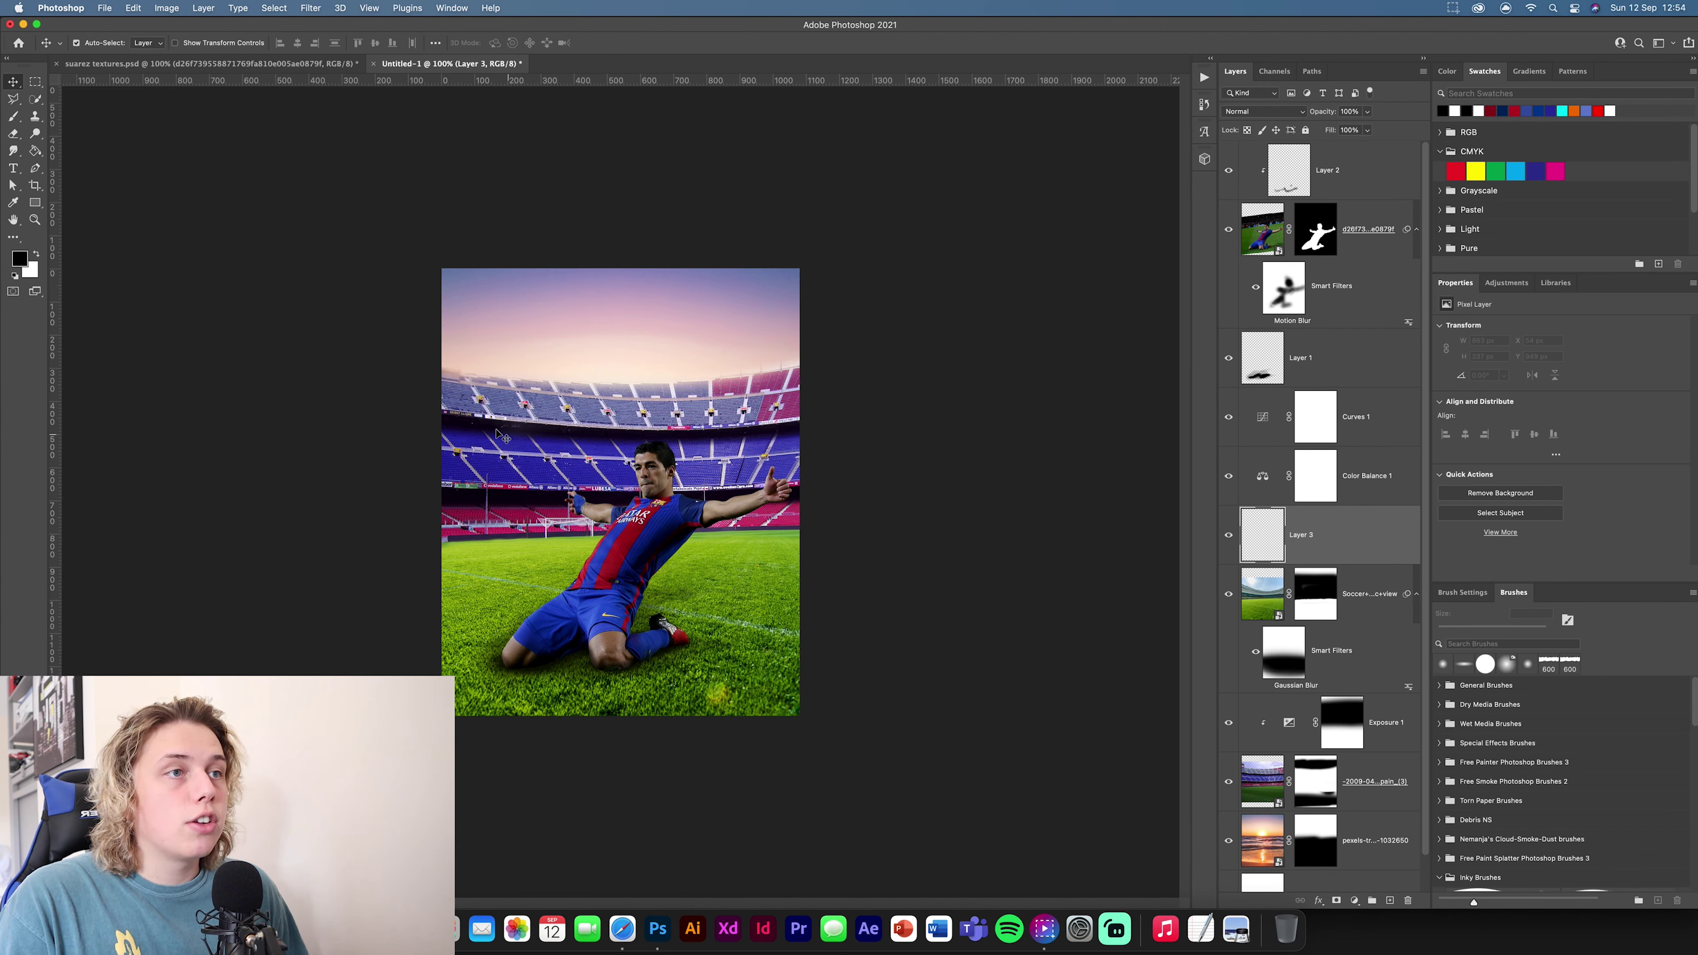
{"action": "key", "text": "i"}
{"action": "left_click", "coordinate": [622, 373]}
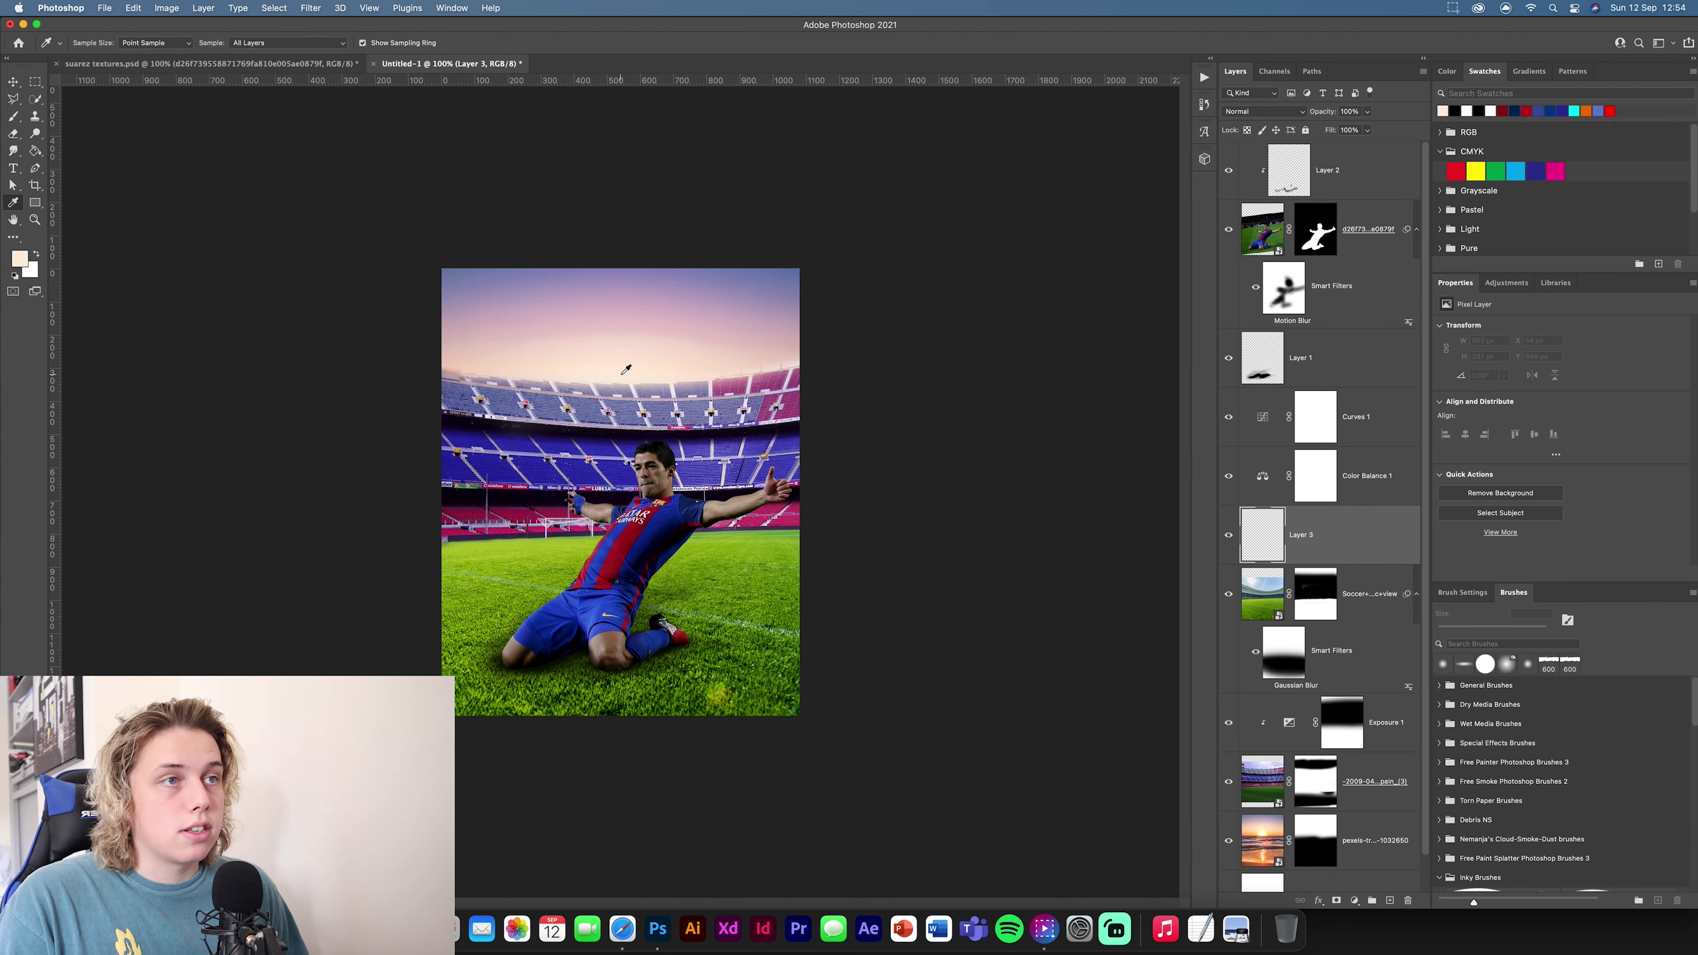
Step: Switch to the Brush tool with a larger tip and set Layer 3's blend mode to Linear Dodge (Add)
{"action": "left_click", "coordinate": [15, 116]}
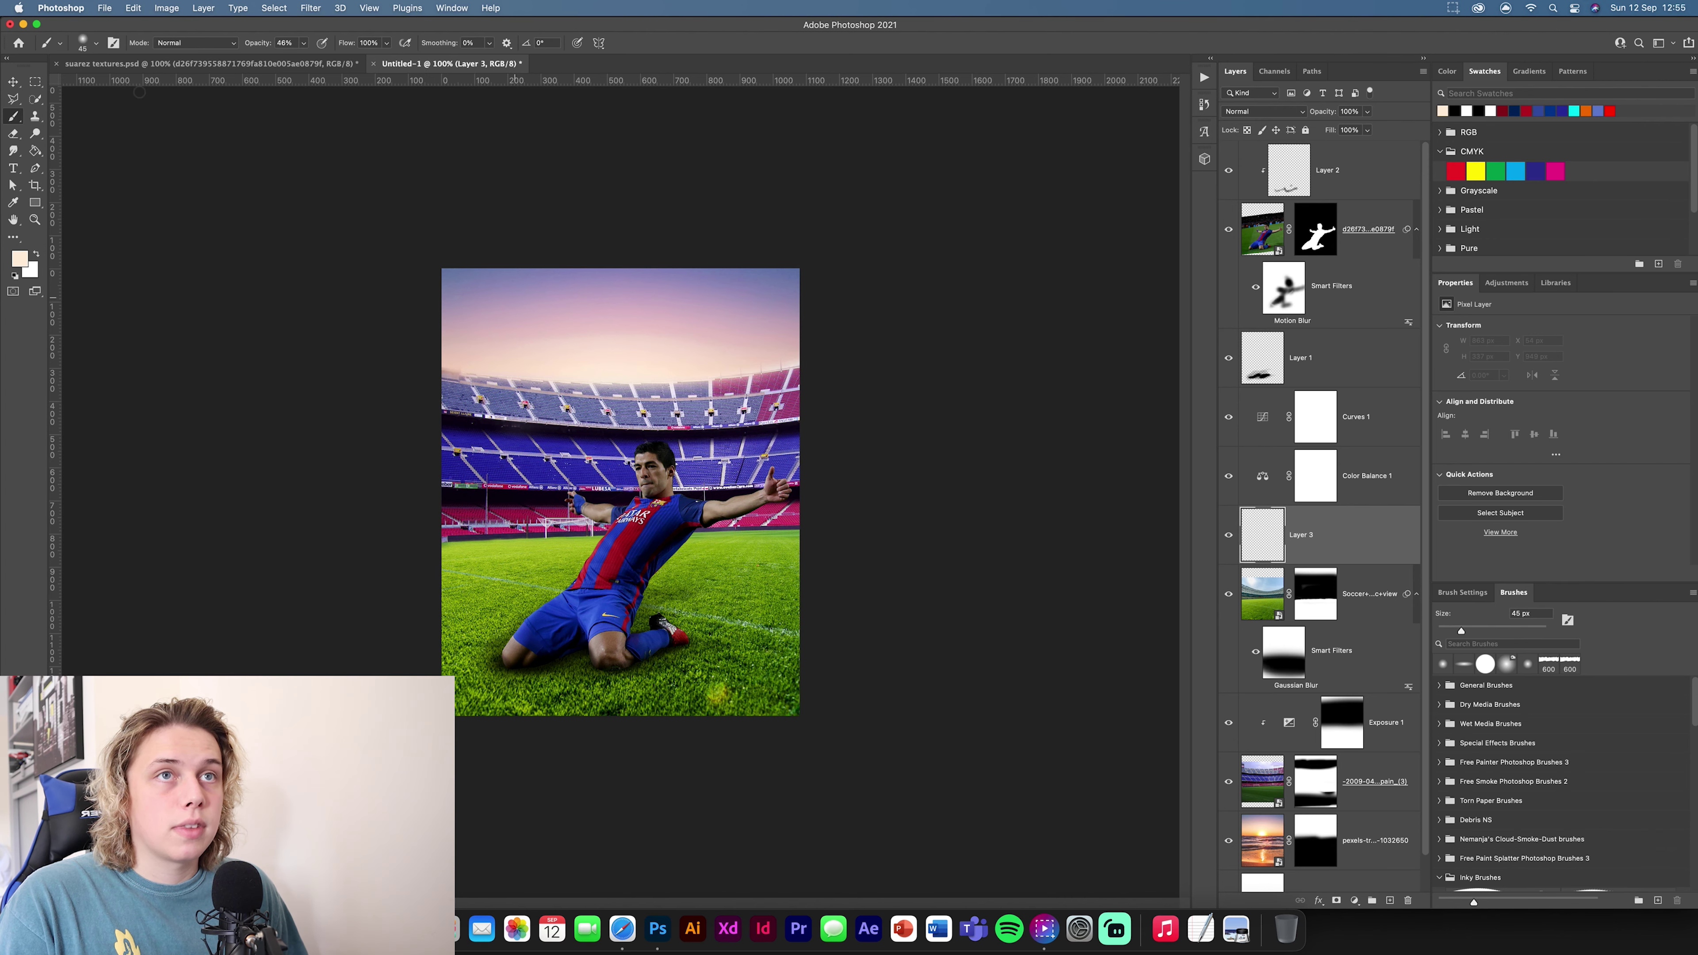
{"action": "left_click", "coordinate": [91, 44]}
{"action": "type", "text": "95"}
{"action": "key", "text": "Return"}
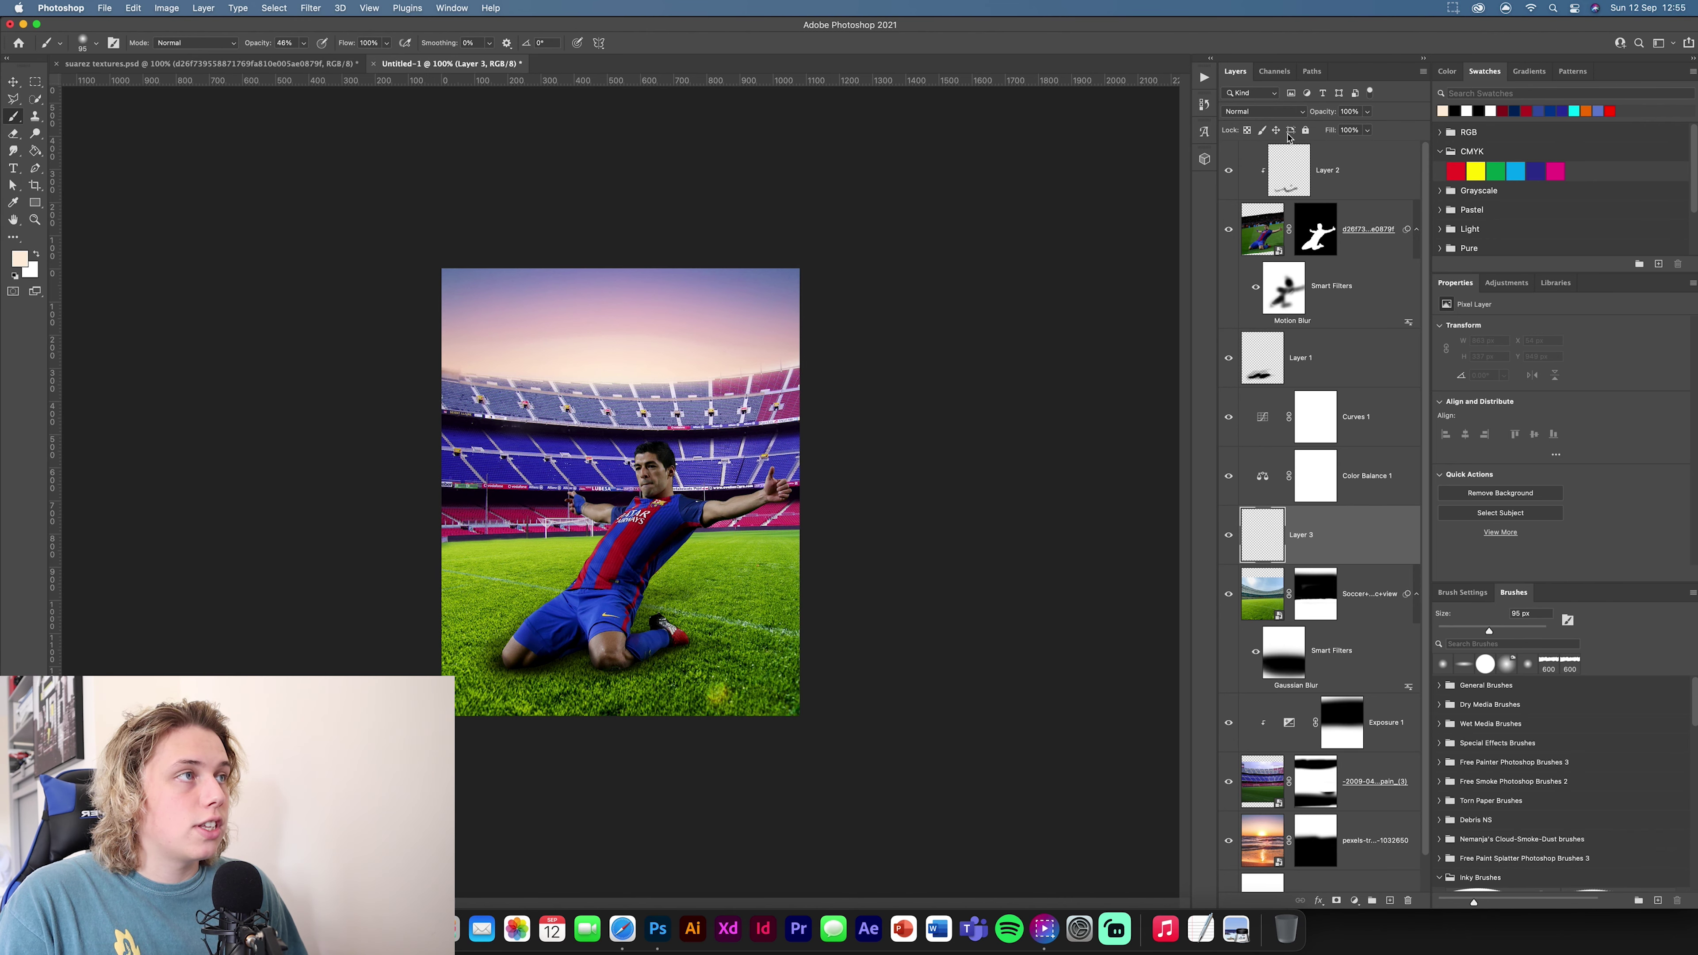
{"action": "left_click", "coordinate": [1267, 112]}
{"action": "left_click", "coordinate": [1257, 253]}
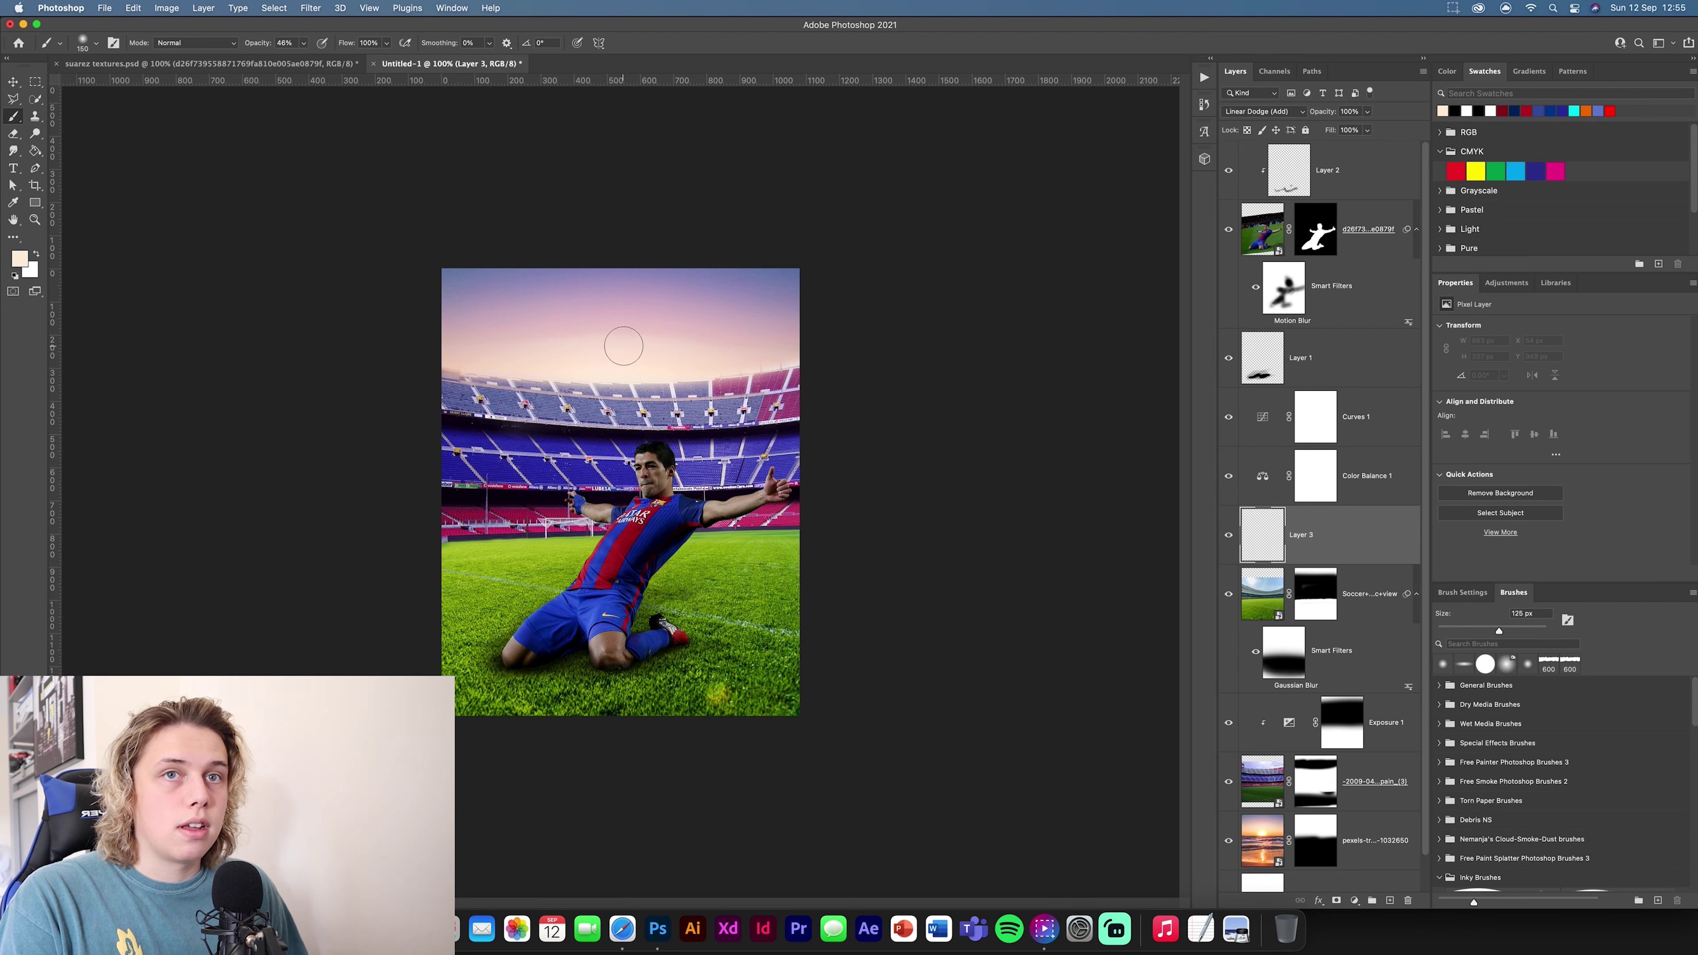
Step: Paint a soft glow over the horizon with a 700 px brush and move Layer 3 directly above the sunset sky layer
{"action": "key", "text": "bracketright"}
{"action": "key", "text": "bracketright"}
{"action": "key", "text": "bracketright"}
{"action": "key", "text": "bracketright"}
{"action": "key", "text": "bracketright"}
{"action": "key", "text": "bracketright"}
{"action": "key", "text": "bracketright"}
{"action": "key", "text": "bracketright"}
{"action": "key", "text": "bracketright"}
{"action": "key", "text": "bracketright"}
{"action": "key", "text": "bracketright"}
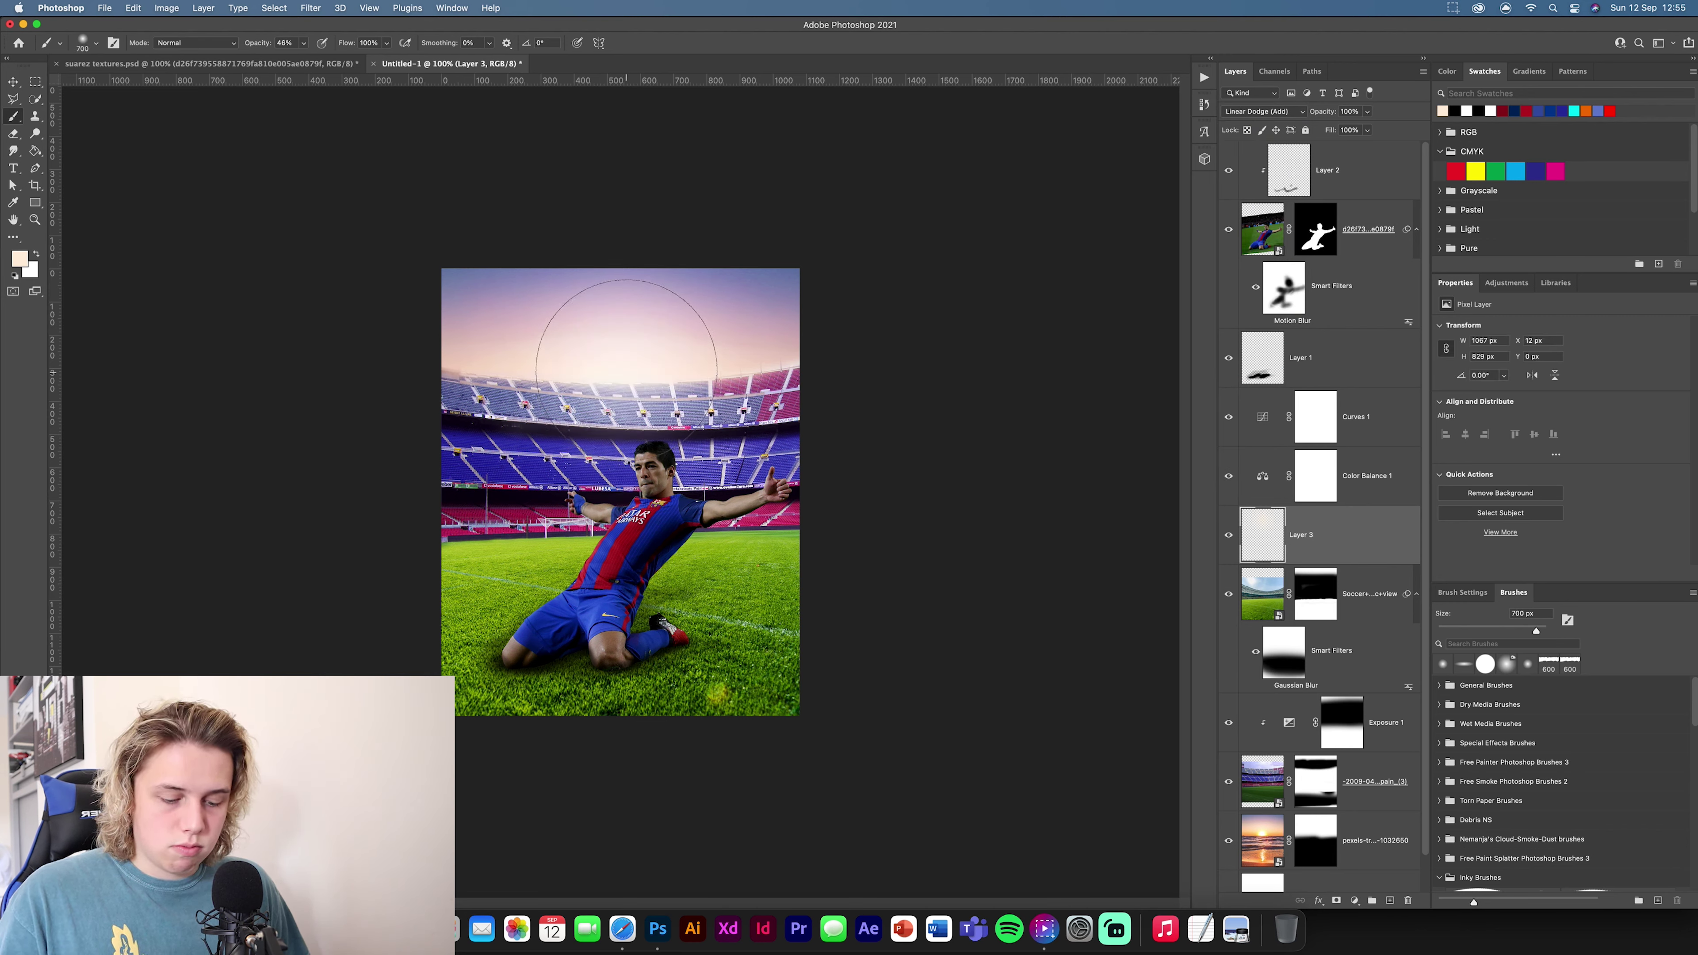
{"action": "mouse_move", "coordinate": [1364, 558]}
{"action": "left_mouse_down"}
{"action": "mouse_move", "coordinate": [1338, 670]}
{"action": "mouse_move", "coordinate": [1337, 786]}
{"action": "left_mouse_up"}
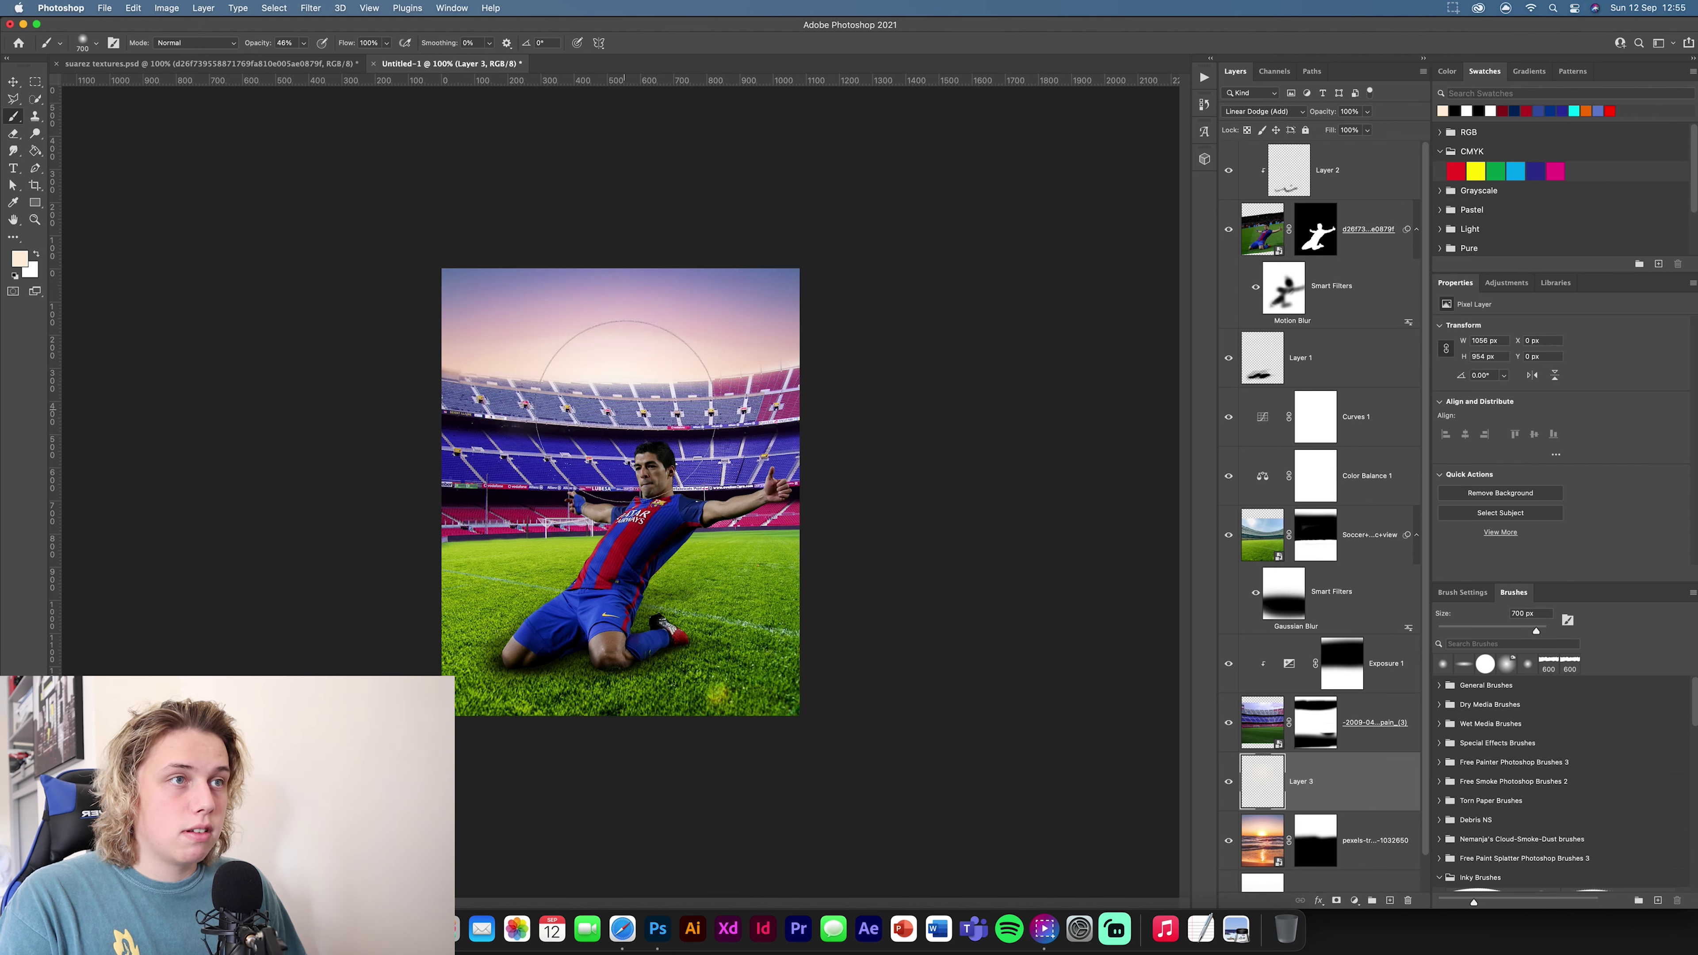
Step: Undo the glow painted on Layer 3 and reduce the brush to 300 px with 32% opacity
{"action": "key", "text": "p"}
{"action": "key", "text": "b"}
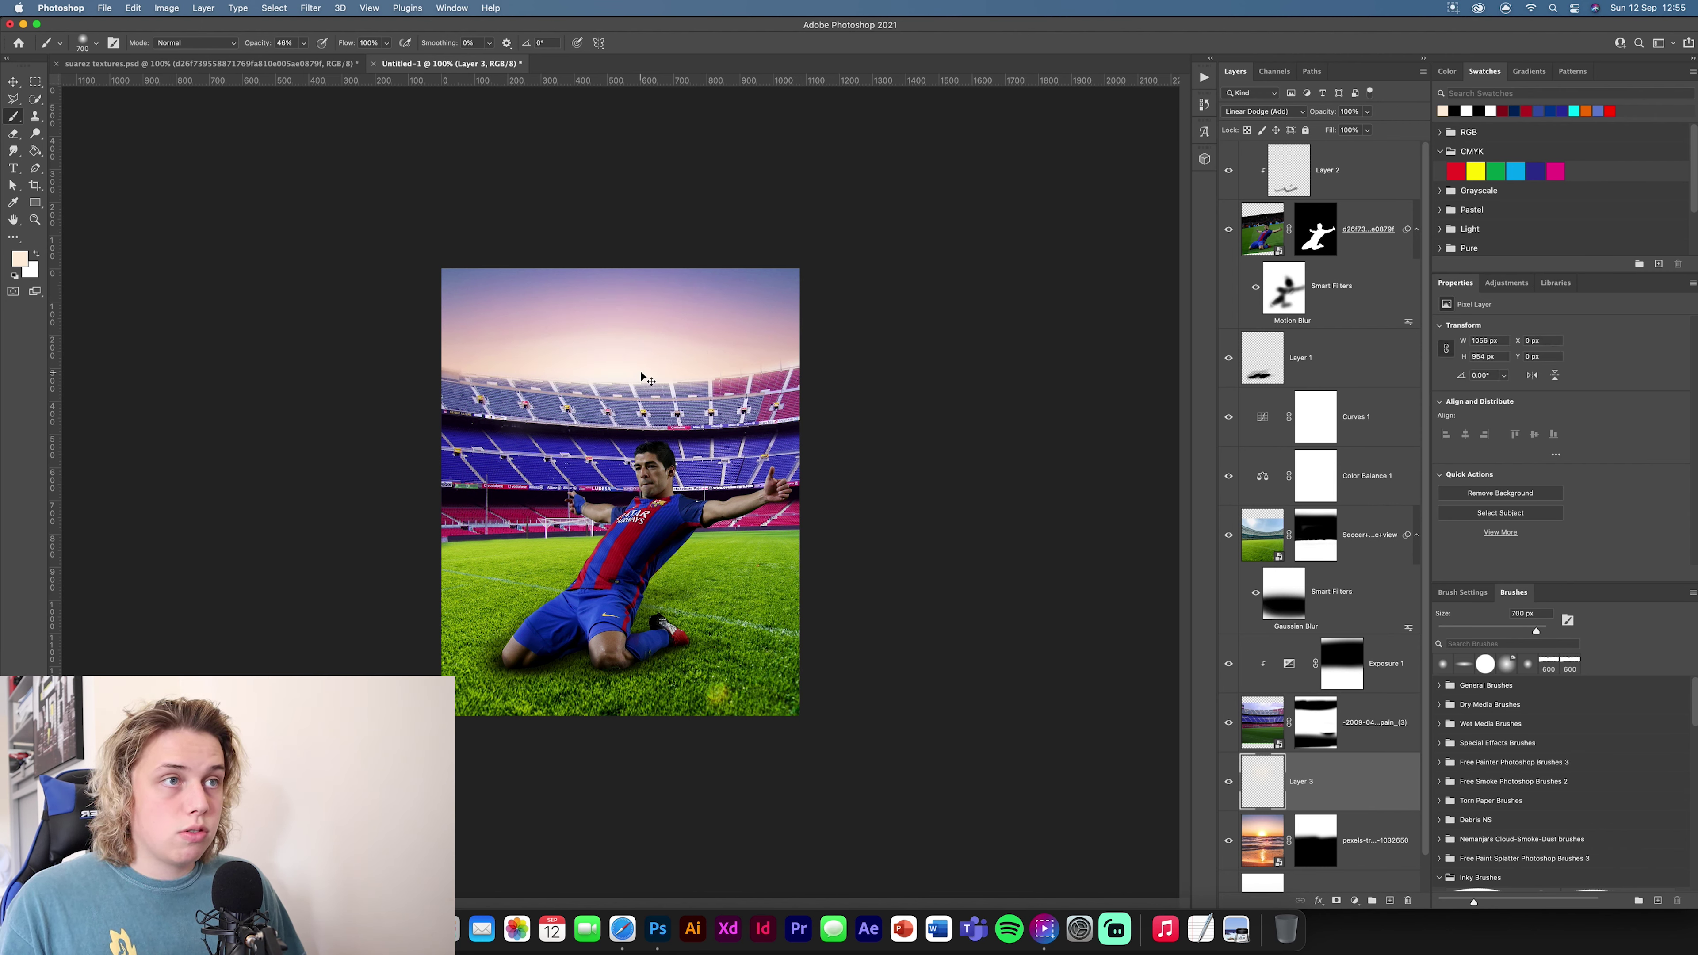
{"action": "key", "text": "bracketleft"}
{"action": "key", "text": "bracketleft"}
{"action": "key", "text": "bracketleft"}
{"action": "key", "text": "bracketleft"}
{"action": "left_click_drag", "start_coordinate": [257, 42], "coordinate": [248, 43]}
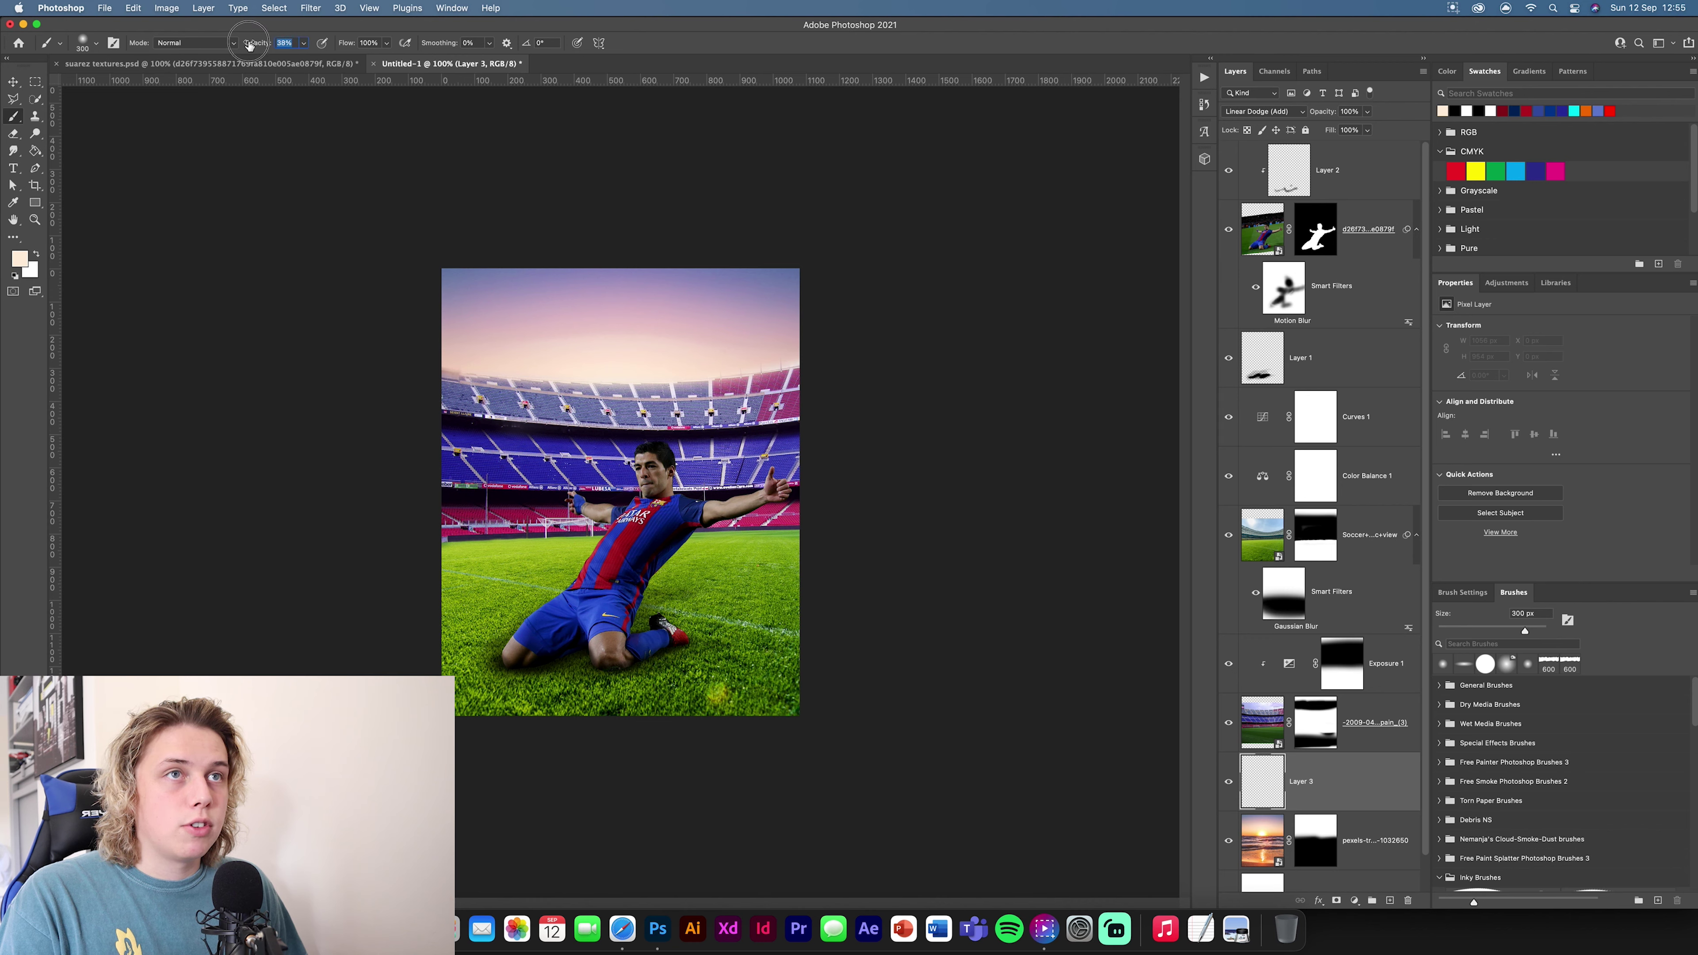
Step: Paint a subtle glow behind the stadium roofline on Layer 3, enlarging the brush to 500 px and 900 px
{"action": "key", "text": "bracketright"}
{"action": "key", "text": "bracketright"}
{"action": "key", "text": "bracketright"}
{"action": "key", "text": "bracketright"}
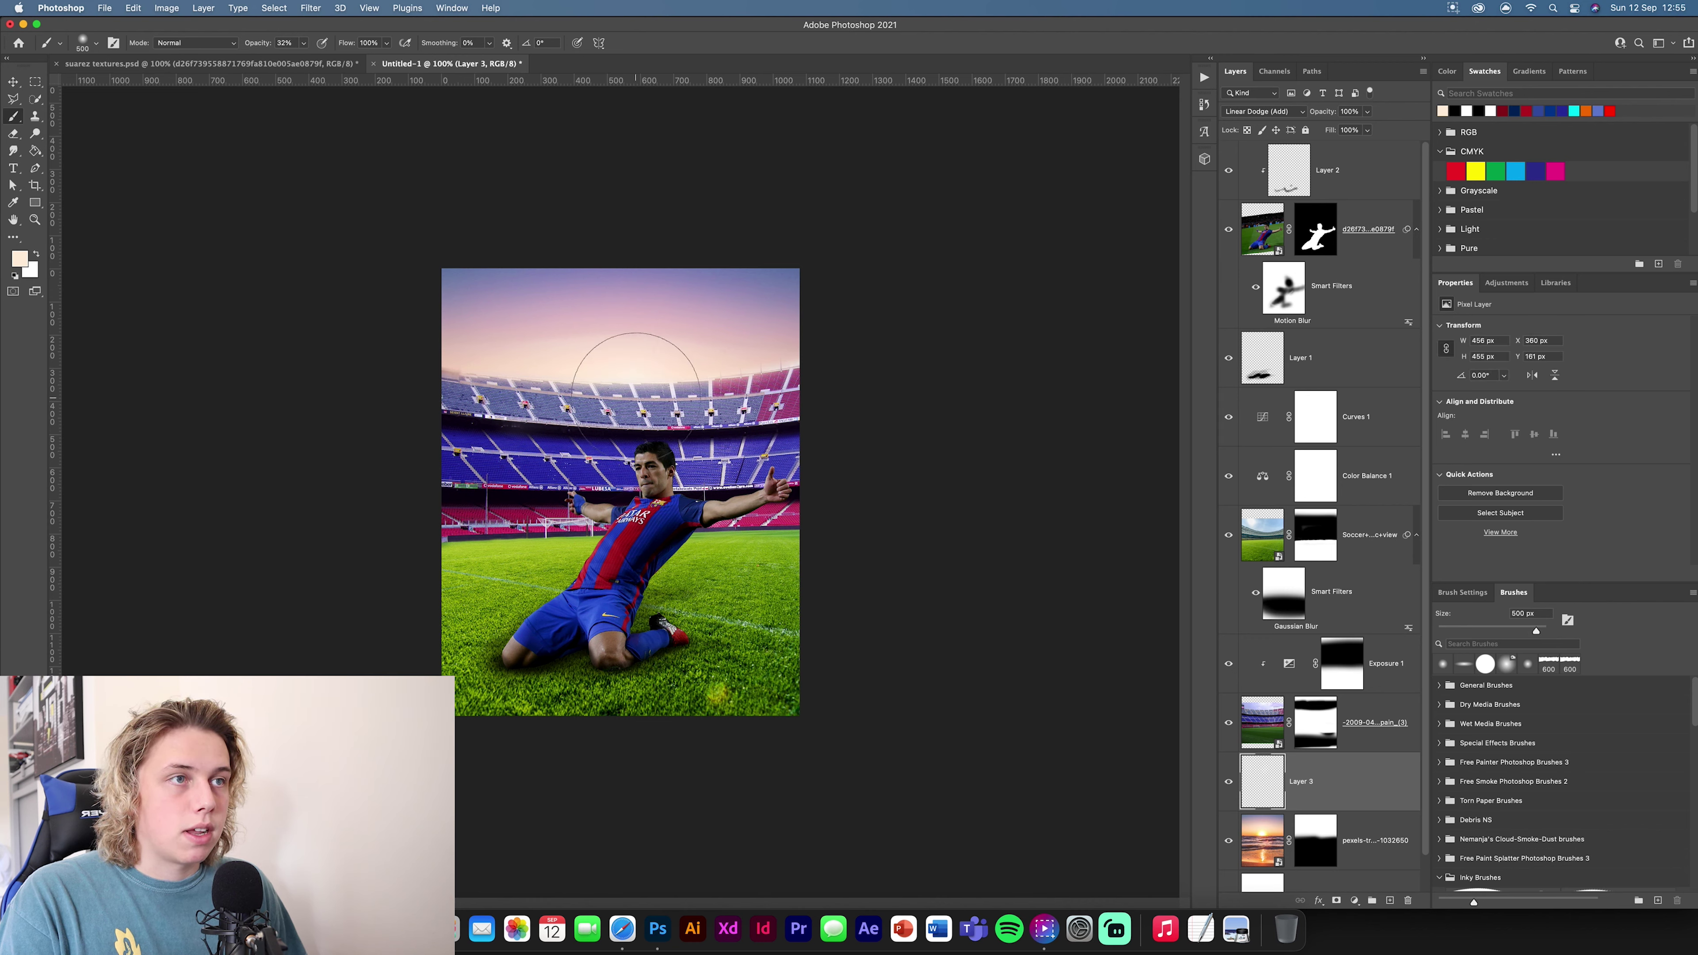
{"action": "key", "text": "bracketright"}
{"action": "key", "text": "bracketright"}
{"action": "key", "text": "bracketright"}
{"action": "key", "text": "bracketright"}
{"action": "left_click", "coordinate": [636, 402]}
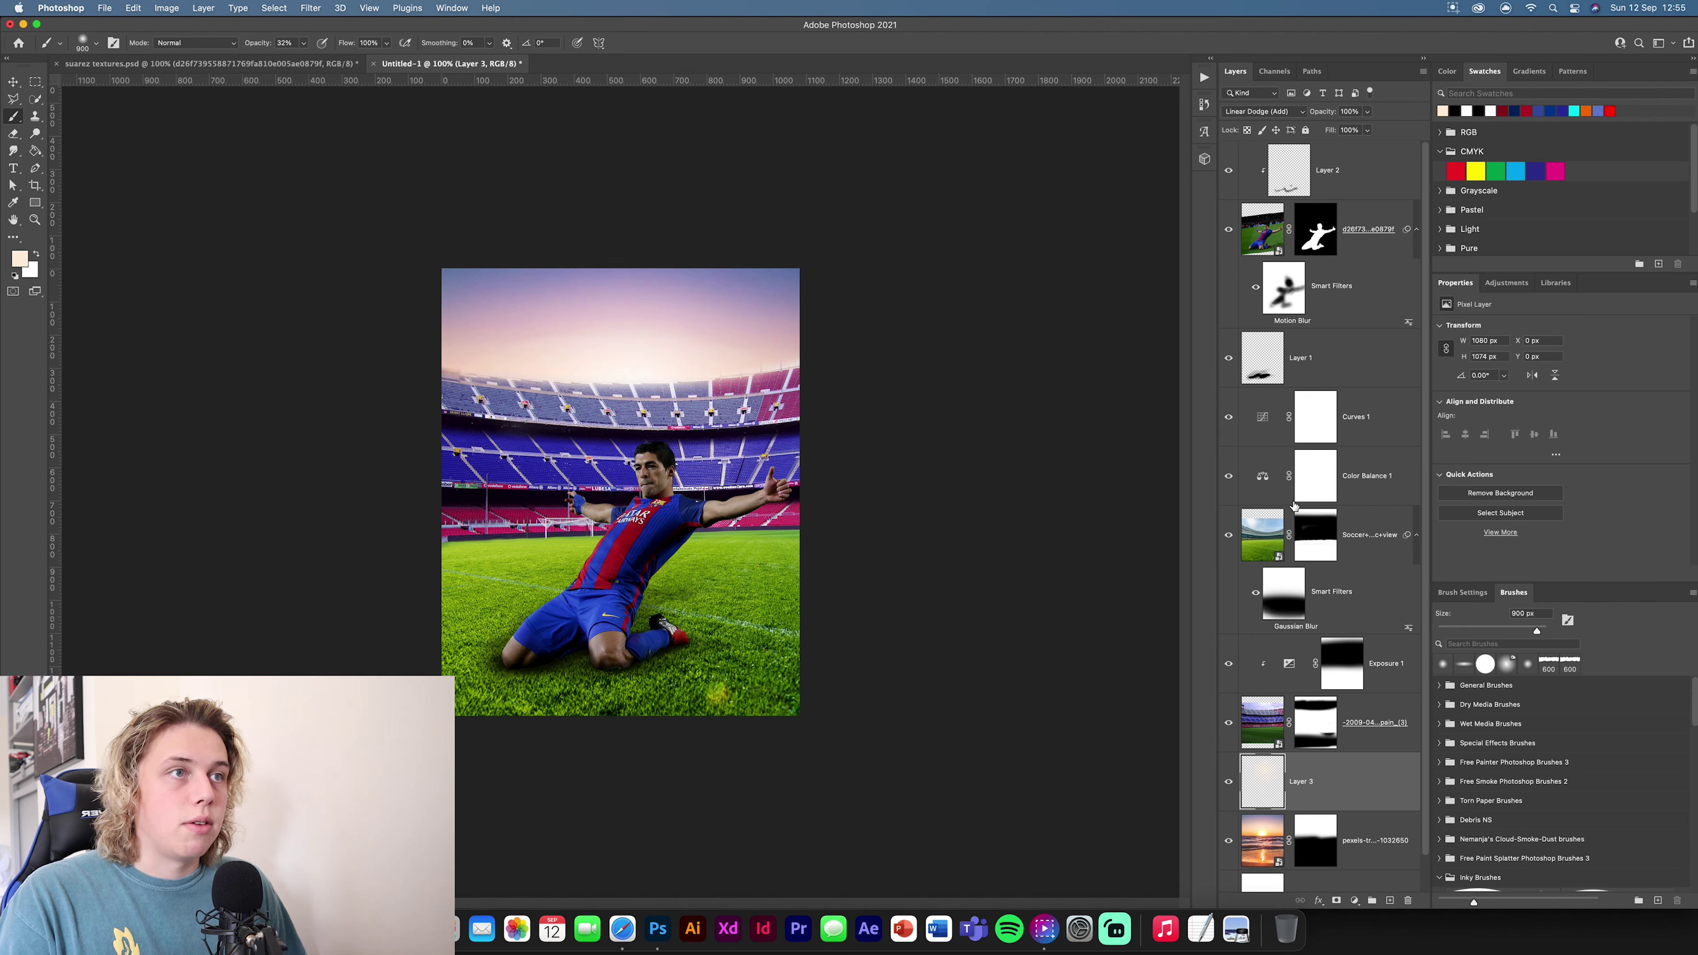
Step: Add a new layer above Layer 2 and clip it to the player
{"action": "left_click", "coordinate": [13, 81]}
{"action": "left_click", "coordinate": [657, 528]}
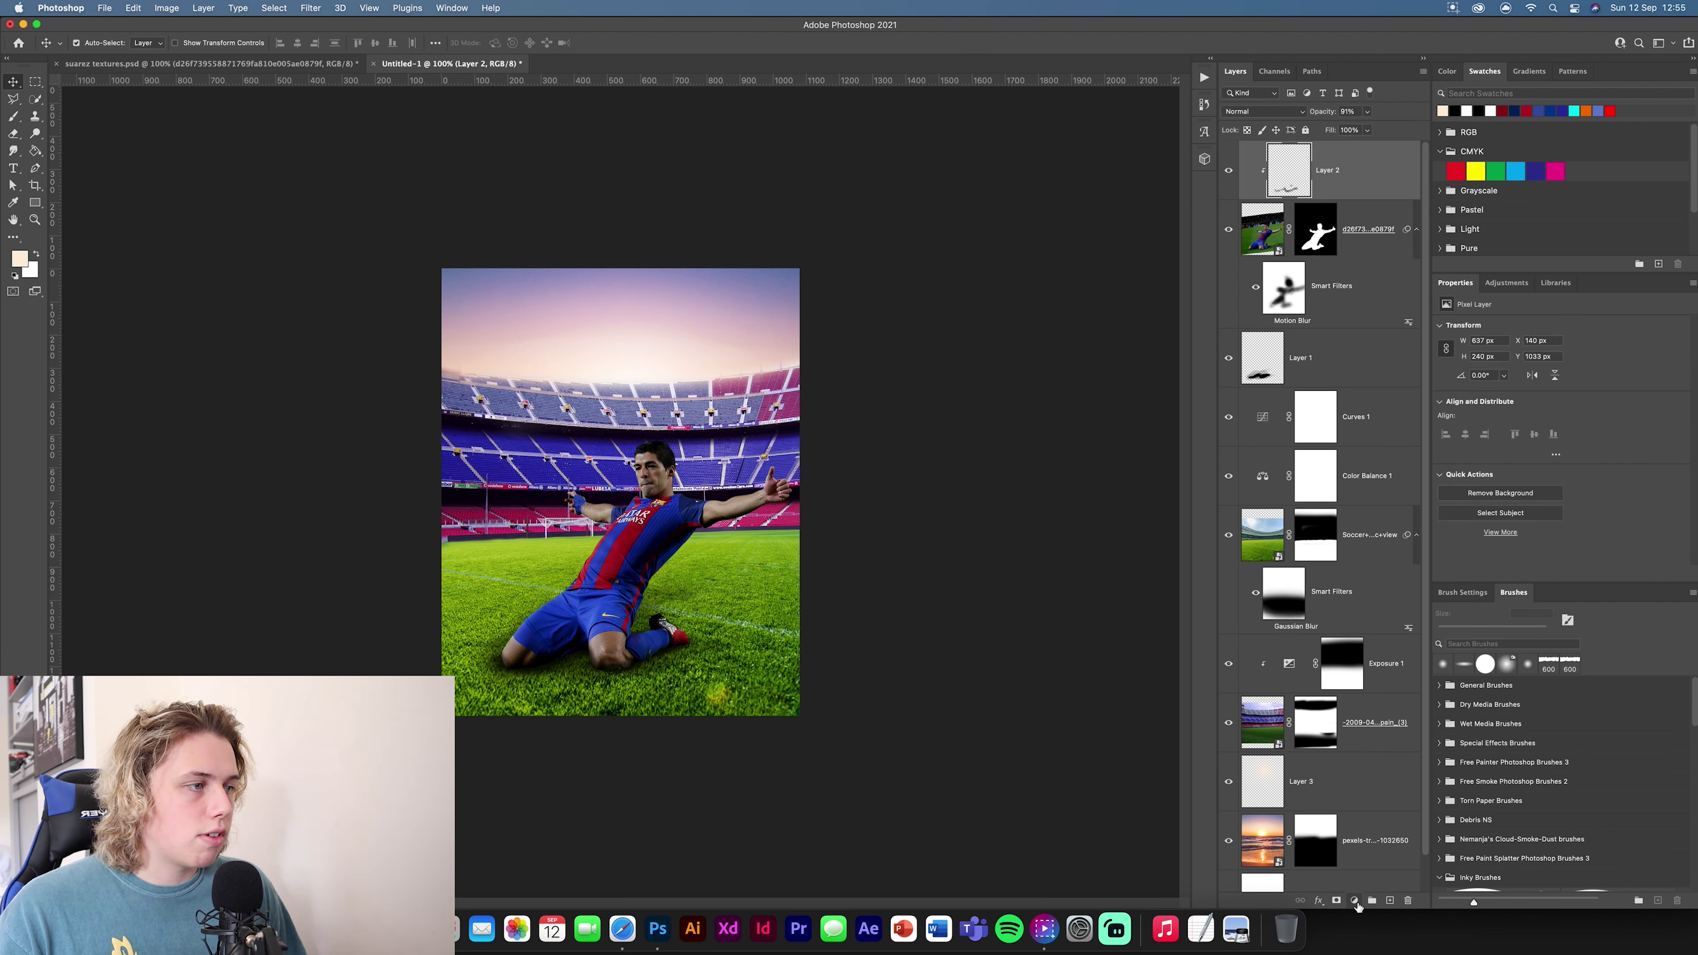
{"action": "left_click", "coordinate": [1390, 901]}
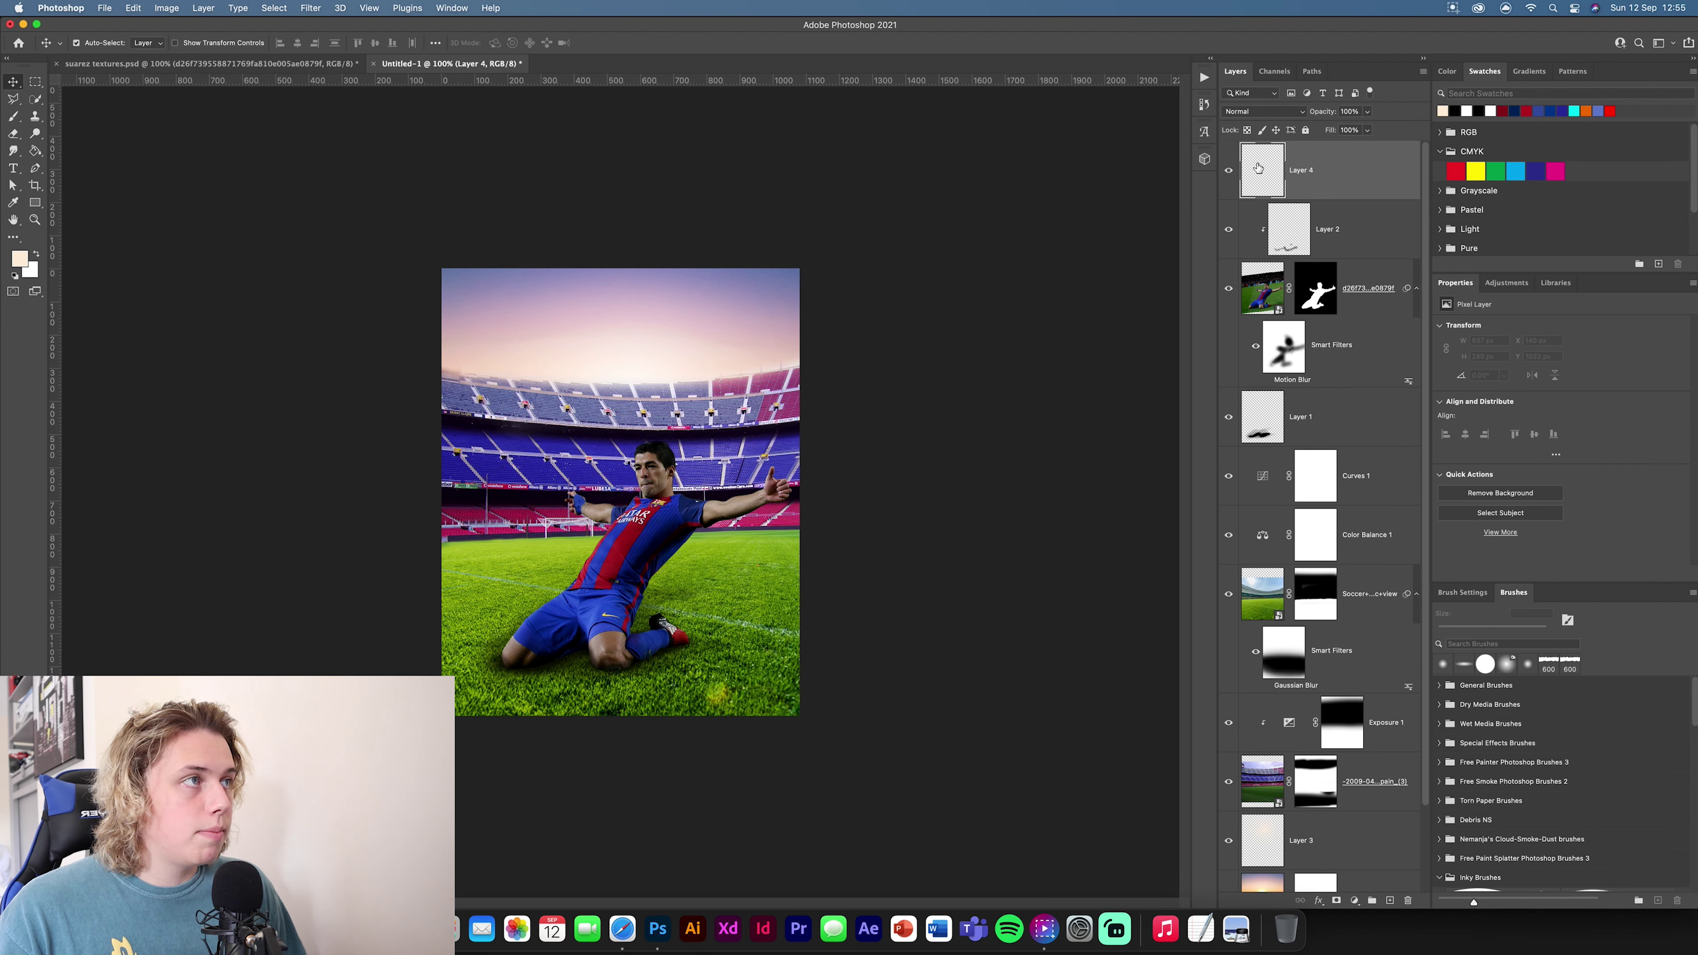
{"action": "left_click", "coordinate": [1328, 194], "text": "alt"}
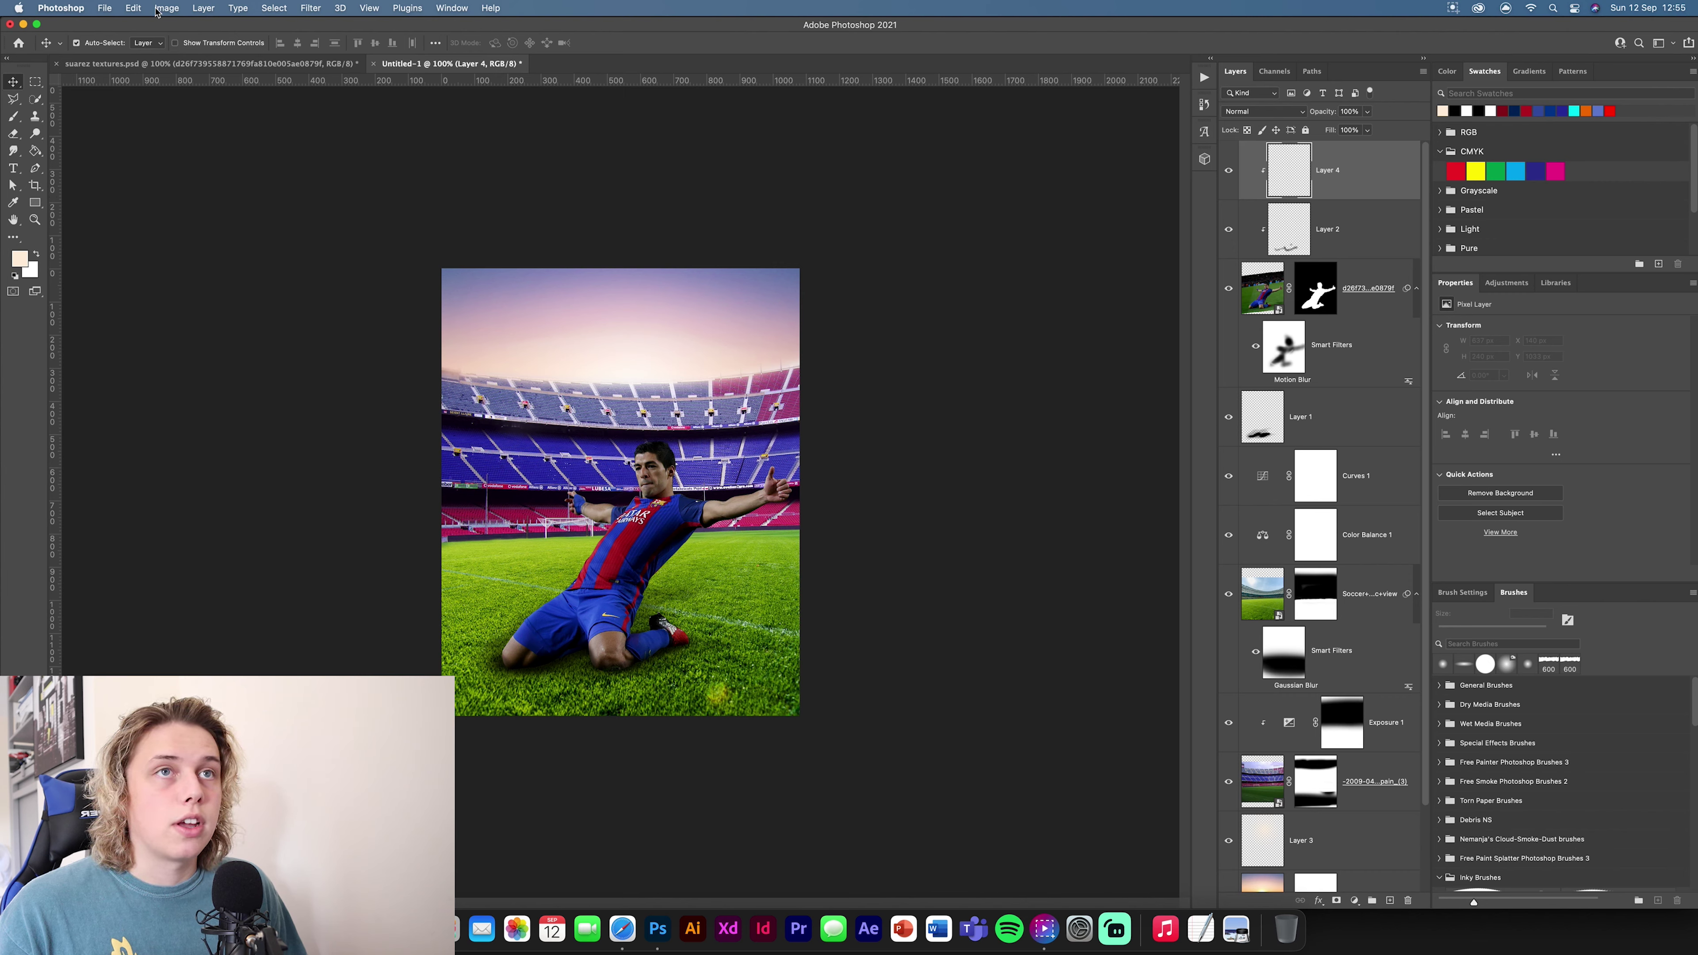
Step: Fill the clipped Layer 4 with mid-grey and set its blend mode to Overlay
{"action": "left_click", "coordinate": [134, 8]}
{"action": "left_click", "coordinate": [142, 210]}
{"action": "left_click", "coordinate": [935, 408]}
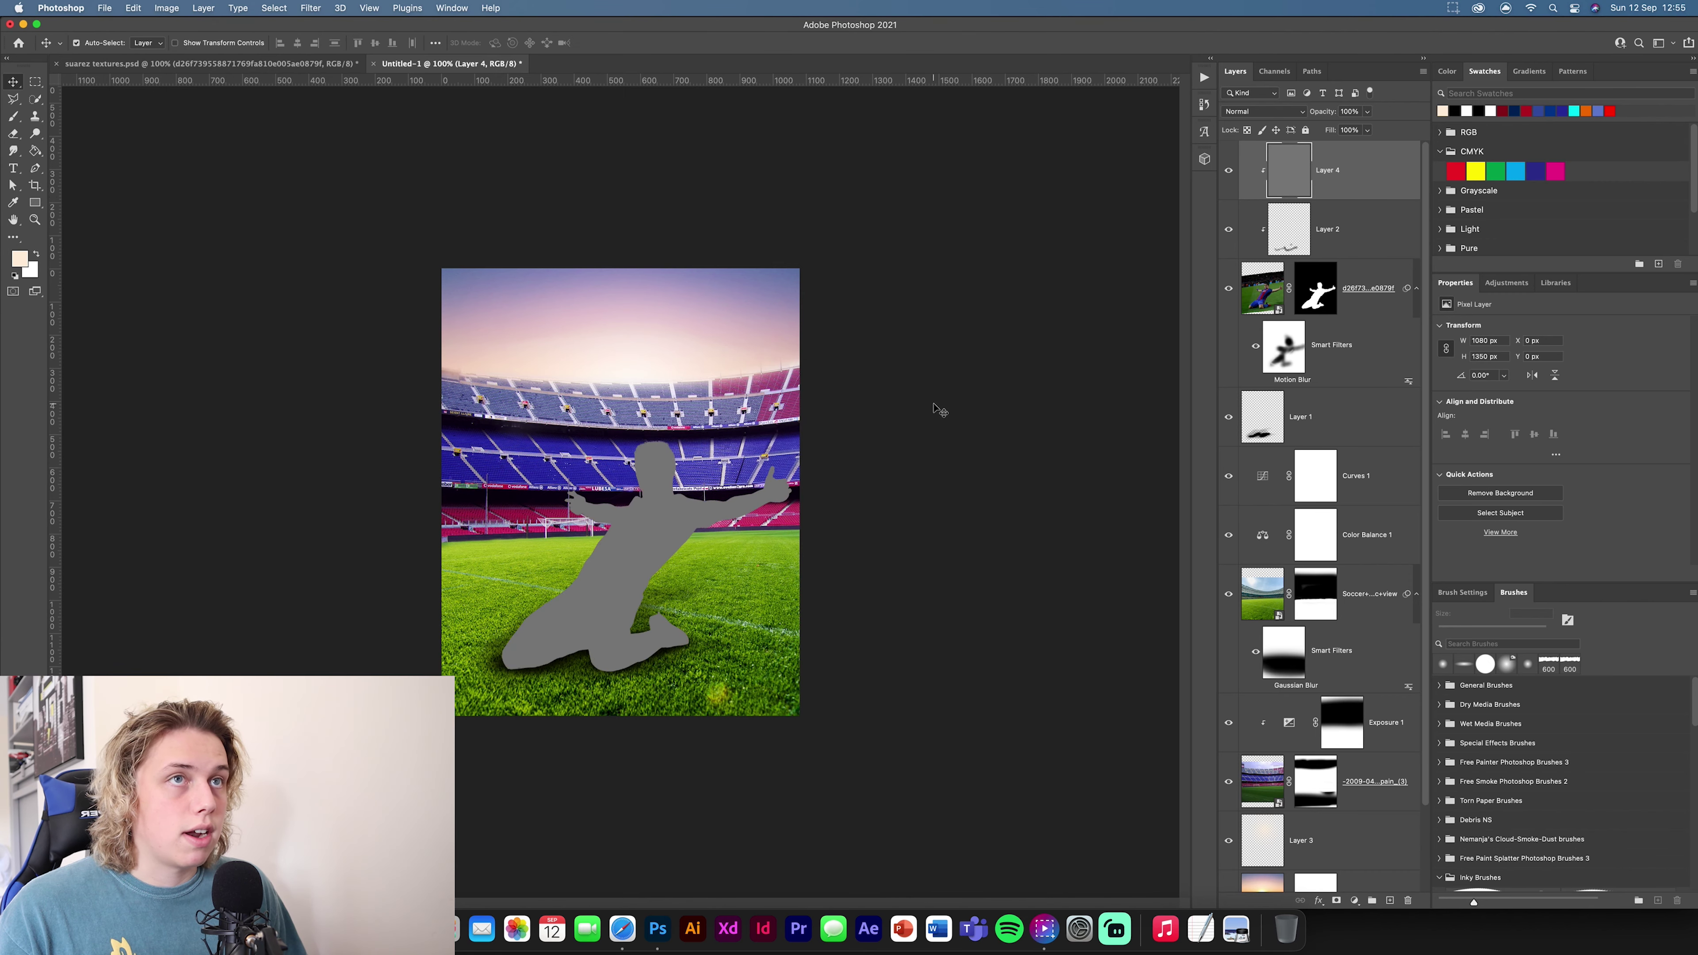
{"action": "left_click", "coordinate": [1261, 111]}
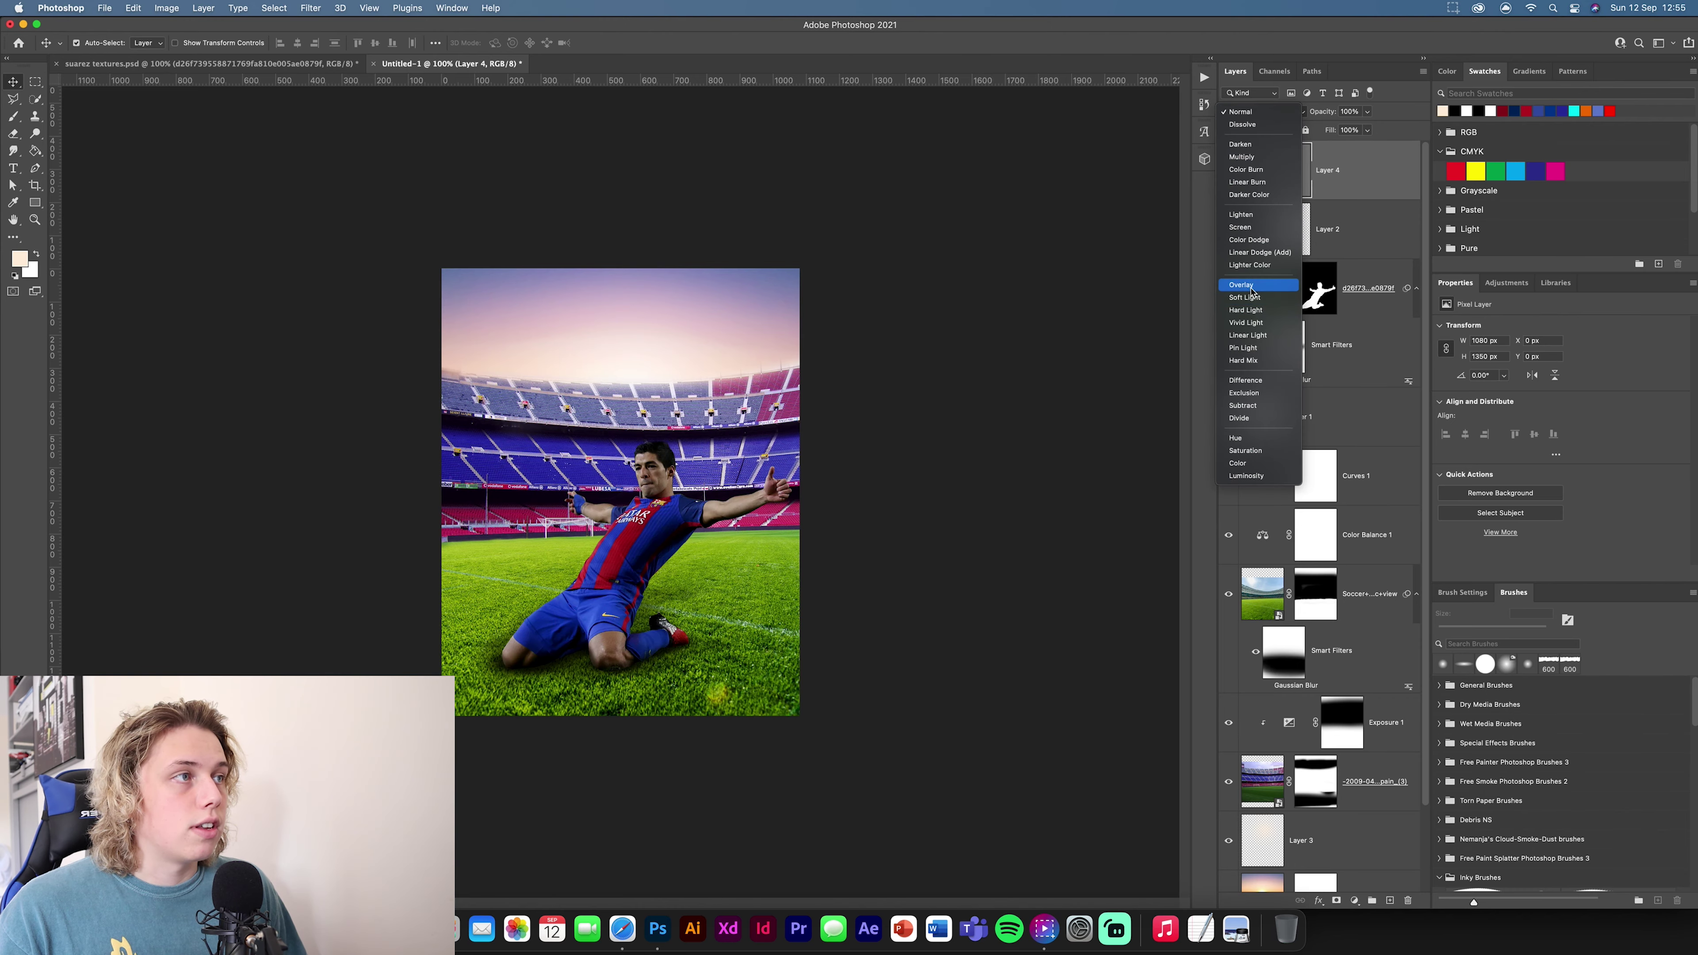
{"action": "left_click", "coordinate": [1253, 290]}
Step: Darken the jersey folds and the undersides of the player's arms on Layer 4 using the Burn tool at 70 px, Midtones, 20% exposure
{"action": "key", "text": "super+equal"}
{"action": "key", "text": "super+equal"}
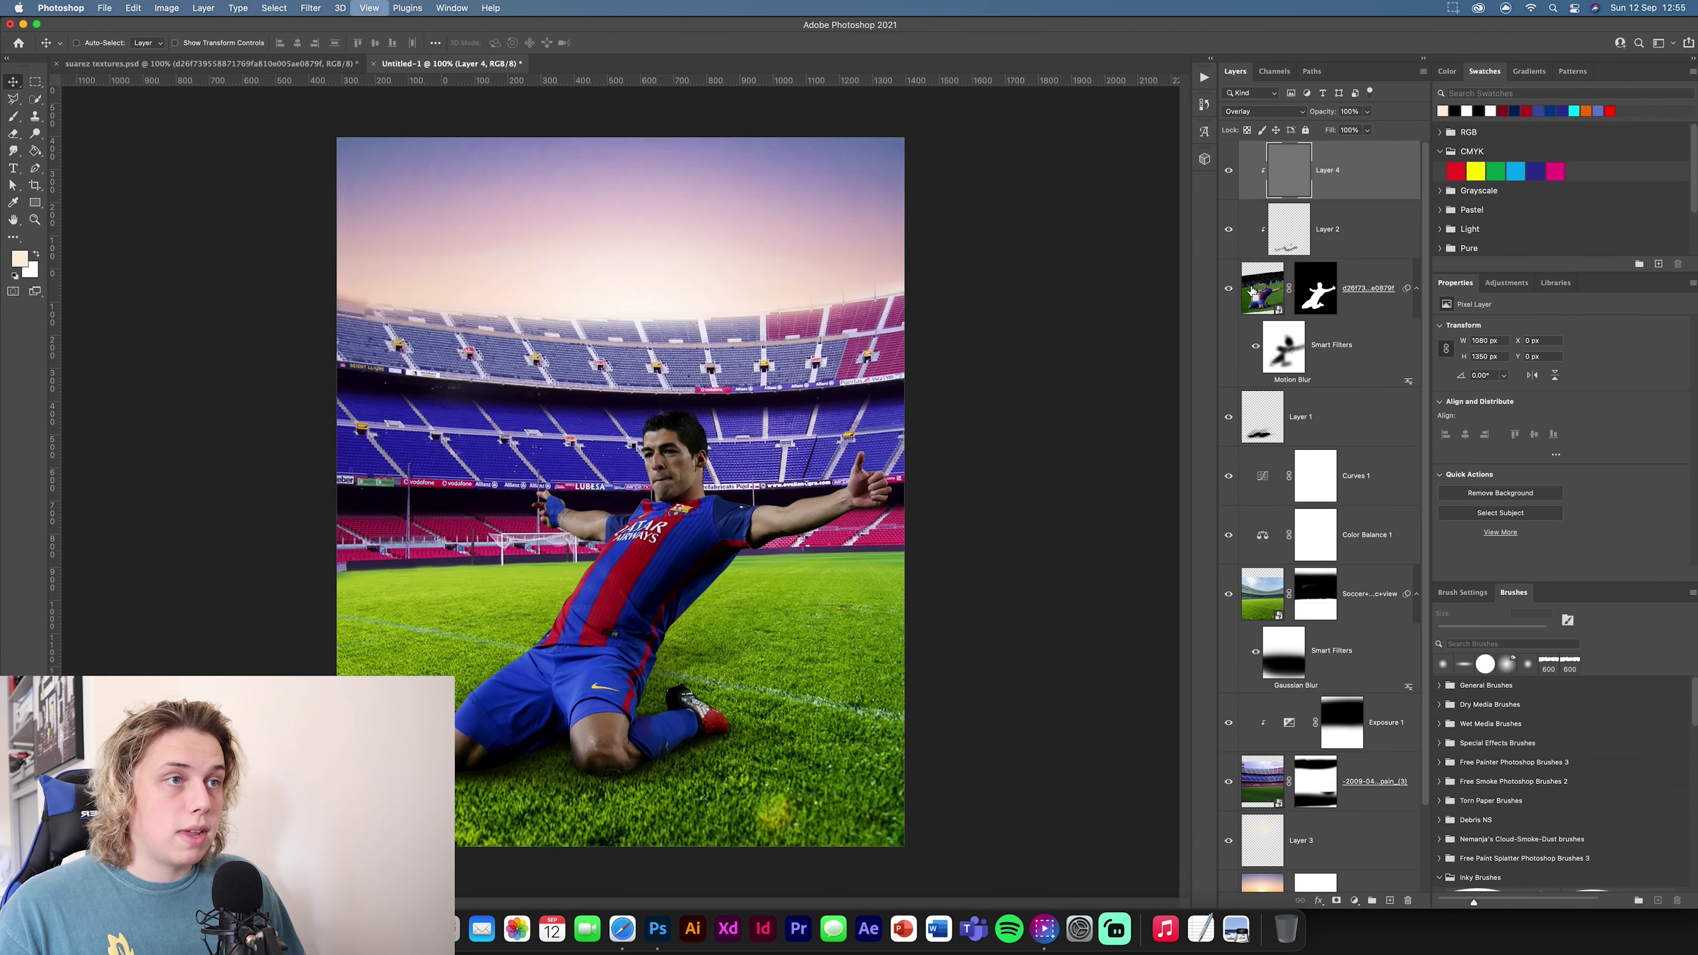
{"action": "left_click_drag", "start_coordinate": [1132, 210], "coordinate": [1168, 99]}
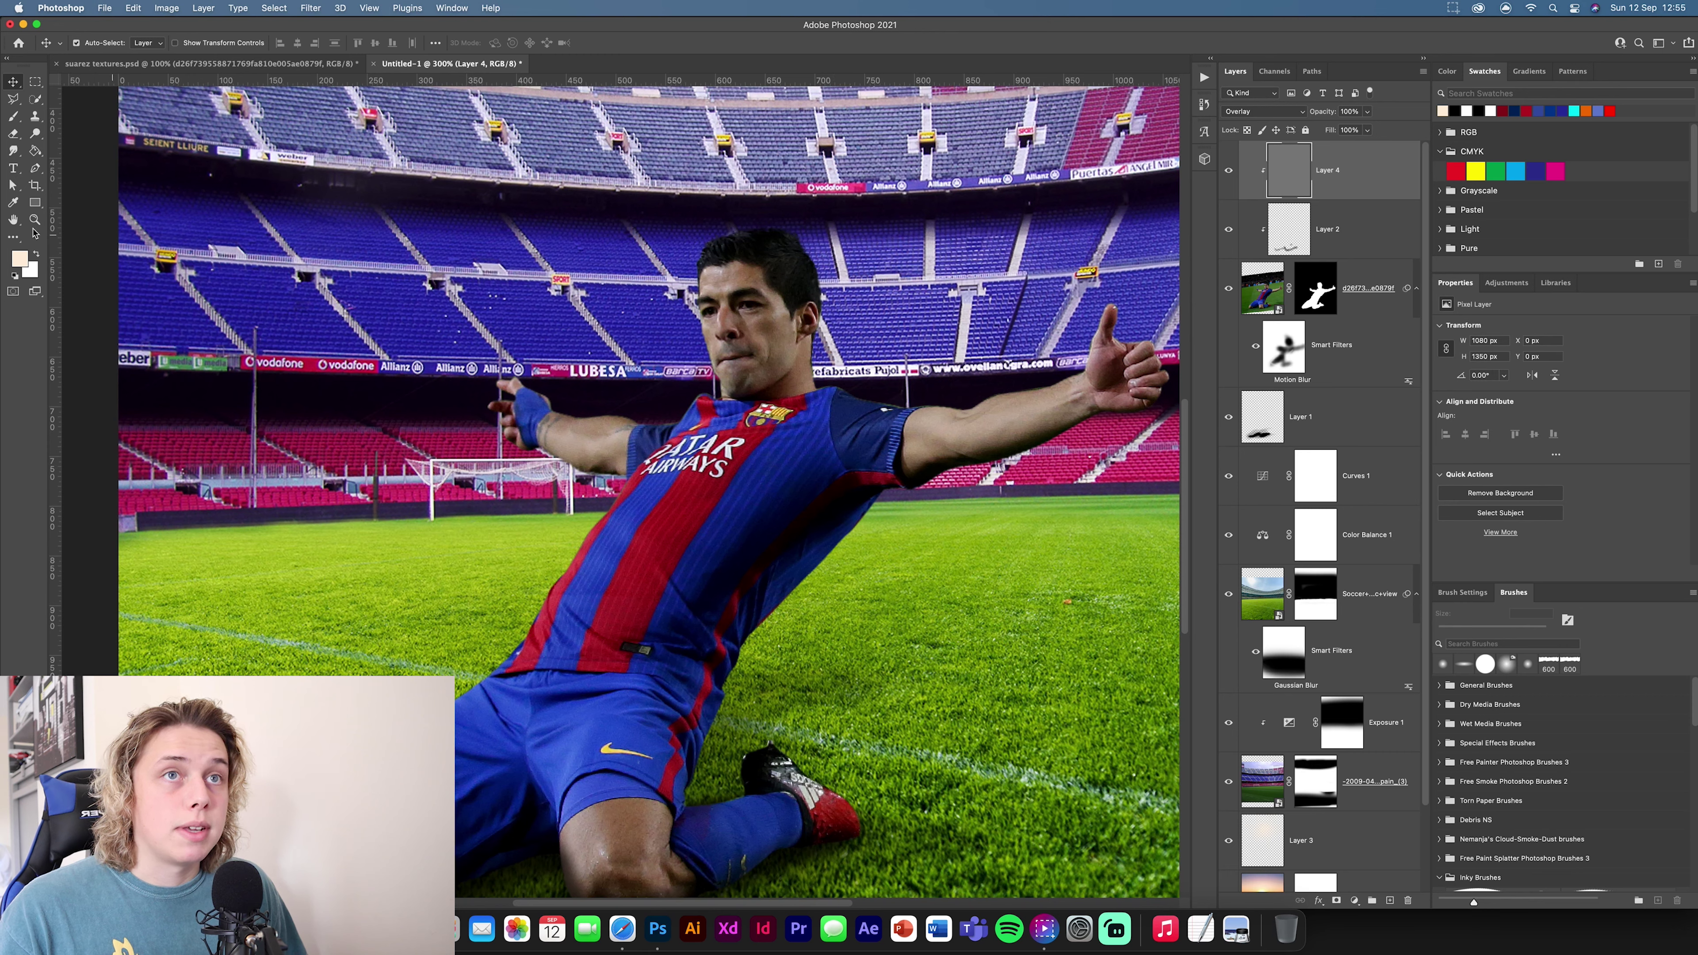
{"action": "left_click_drag", "start_coordinate": [34, 133], "coordinate": [66, 161]}
{"action": "left_click", "coordinate": [66, 158]}
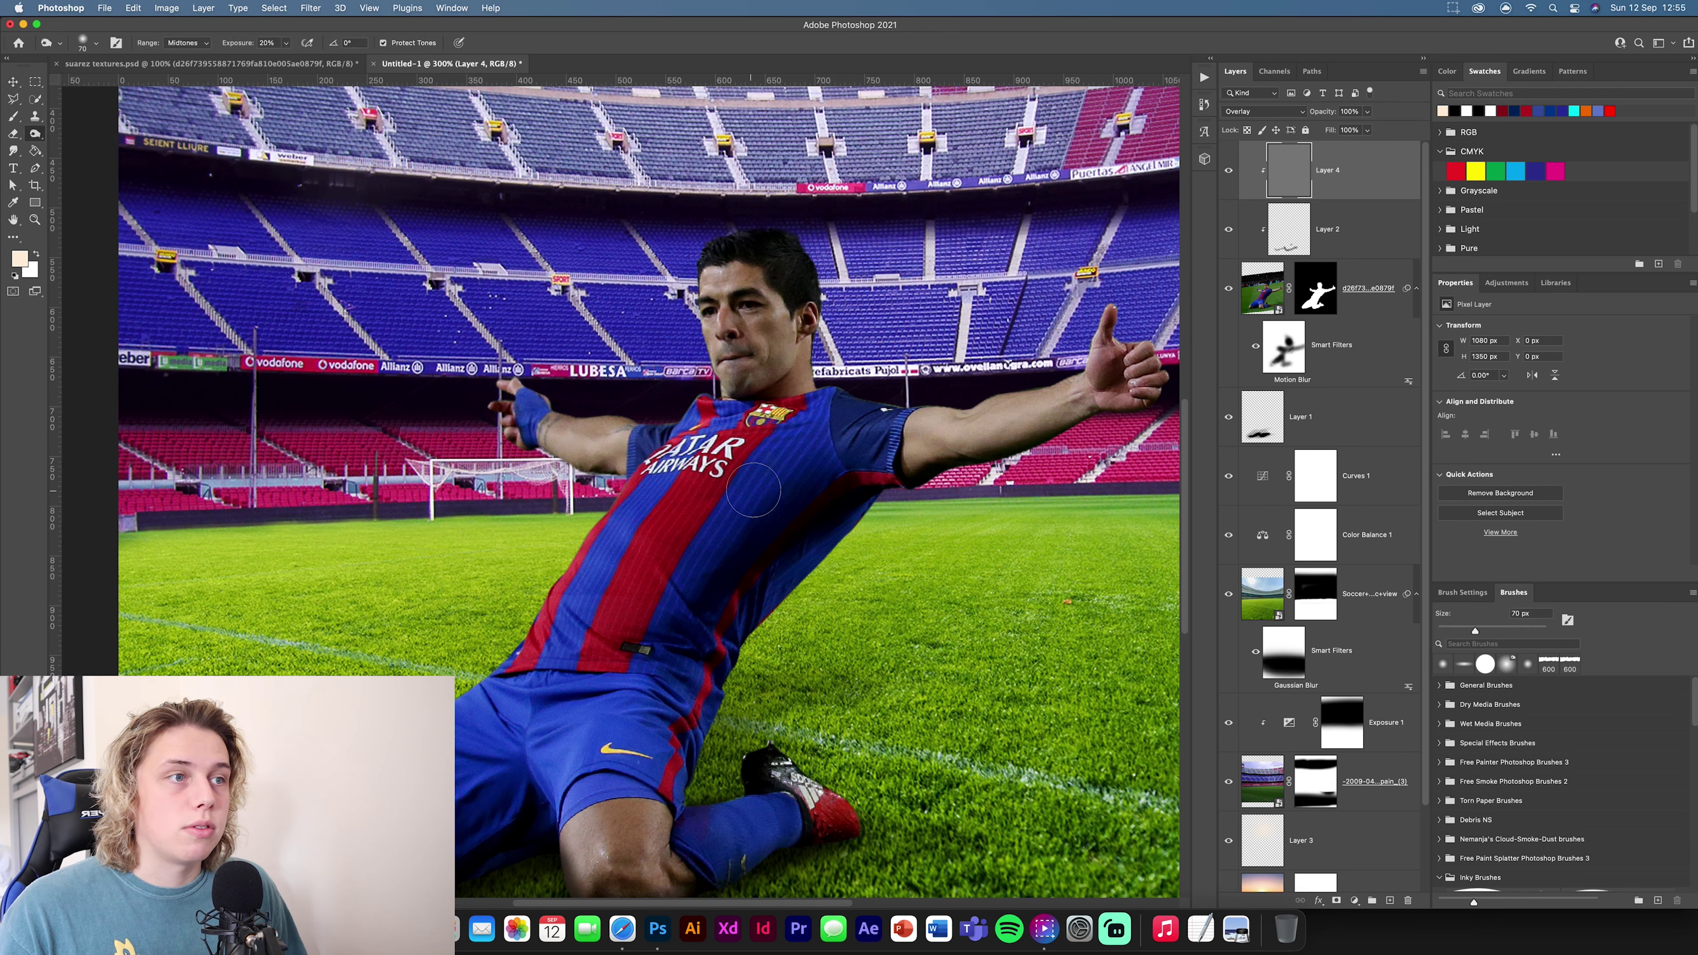
{"action": "left_click_drag", "start_coordinate": [35, 133], "coordinate": [85, 161]}
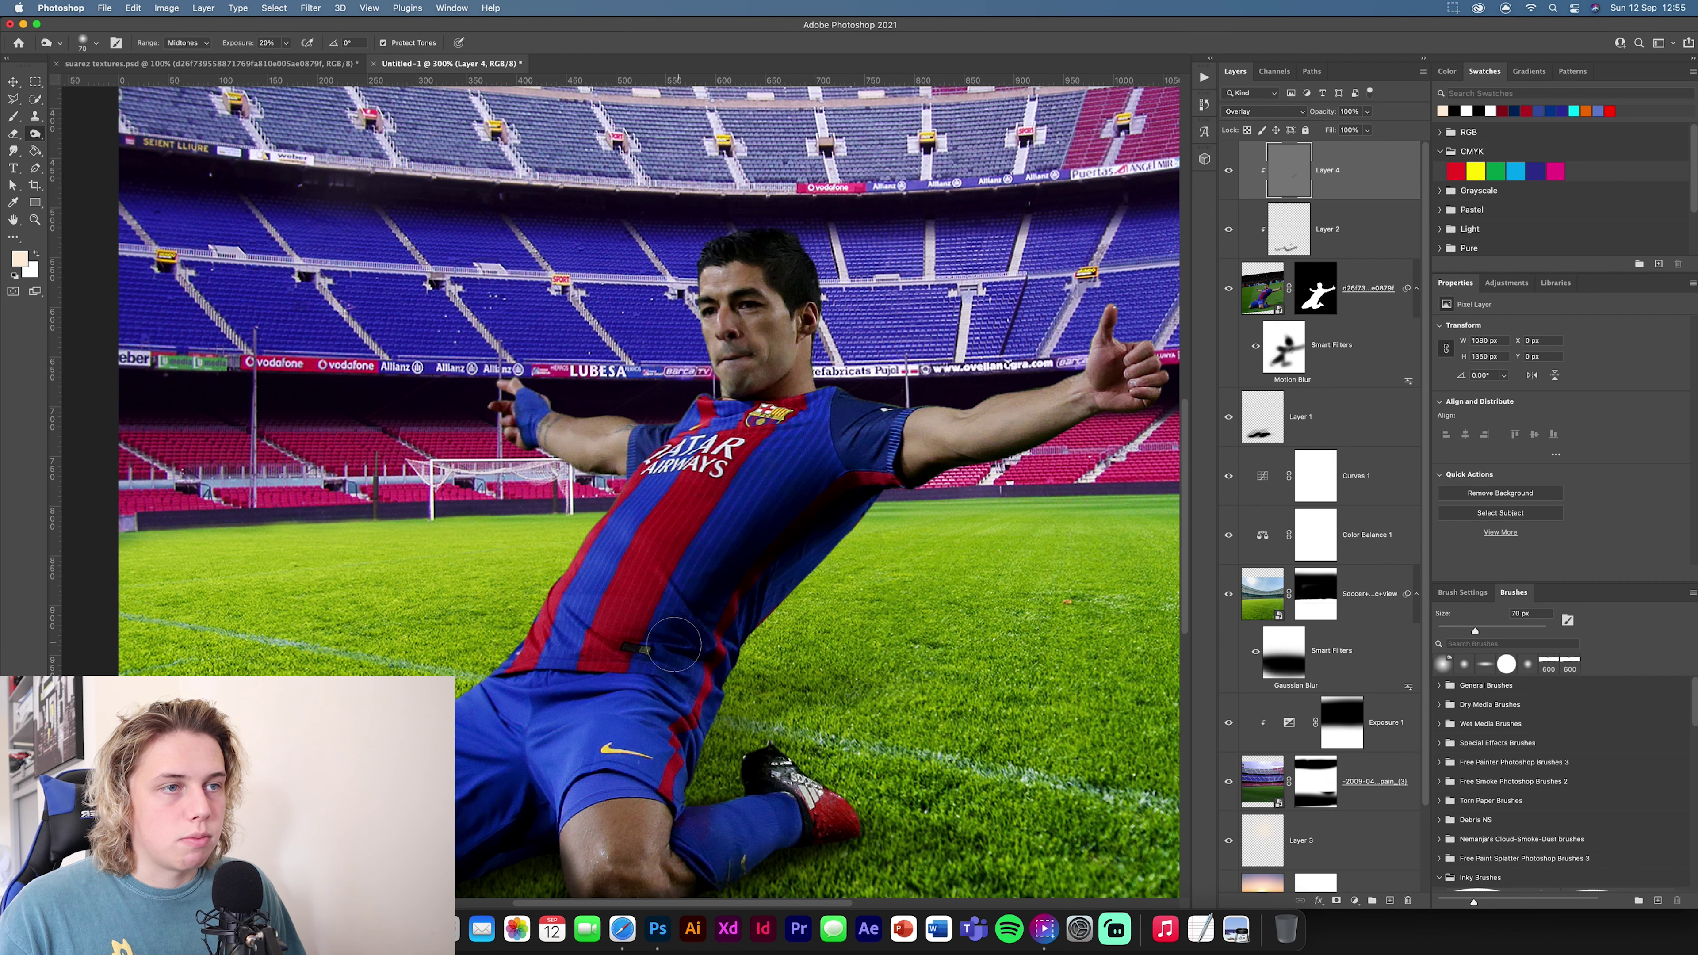
{"action": "left_click_drag", "start_coordinate": [975, 457], "coordinate": [1129, 409]}
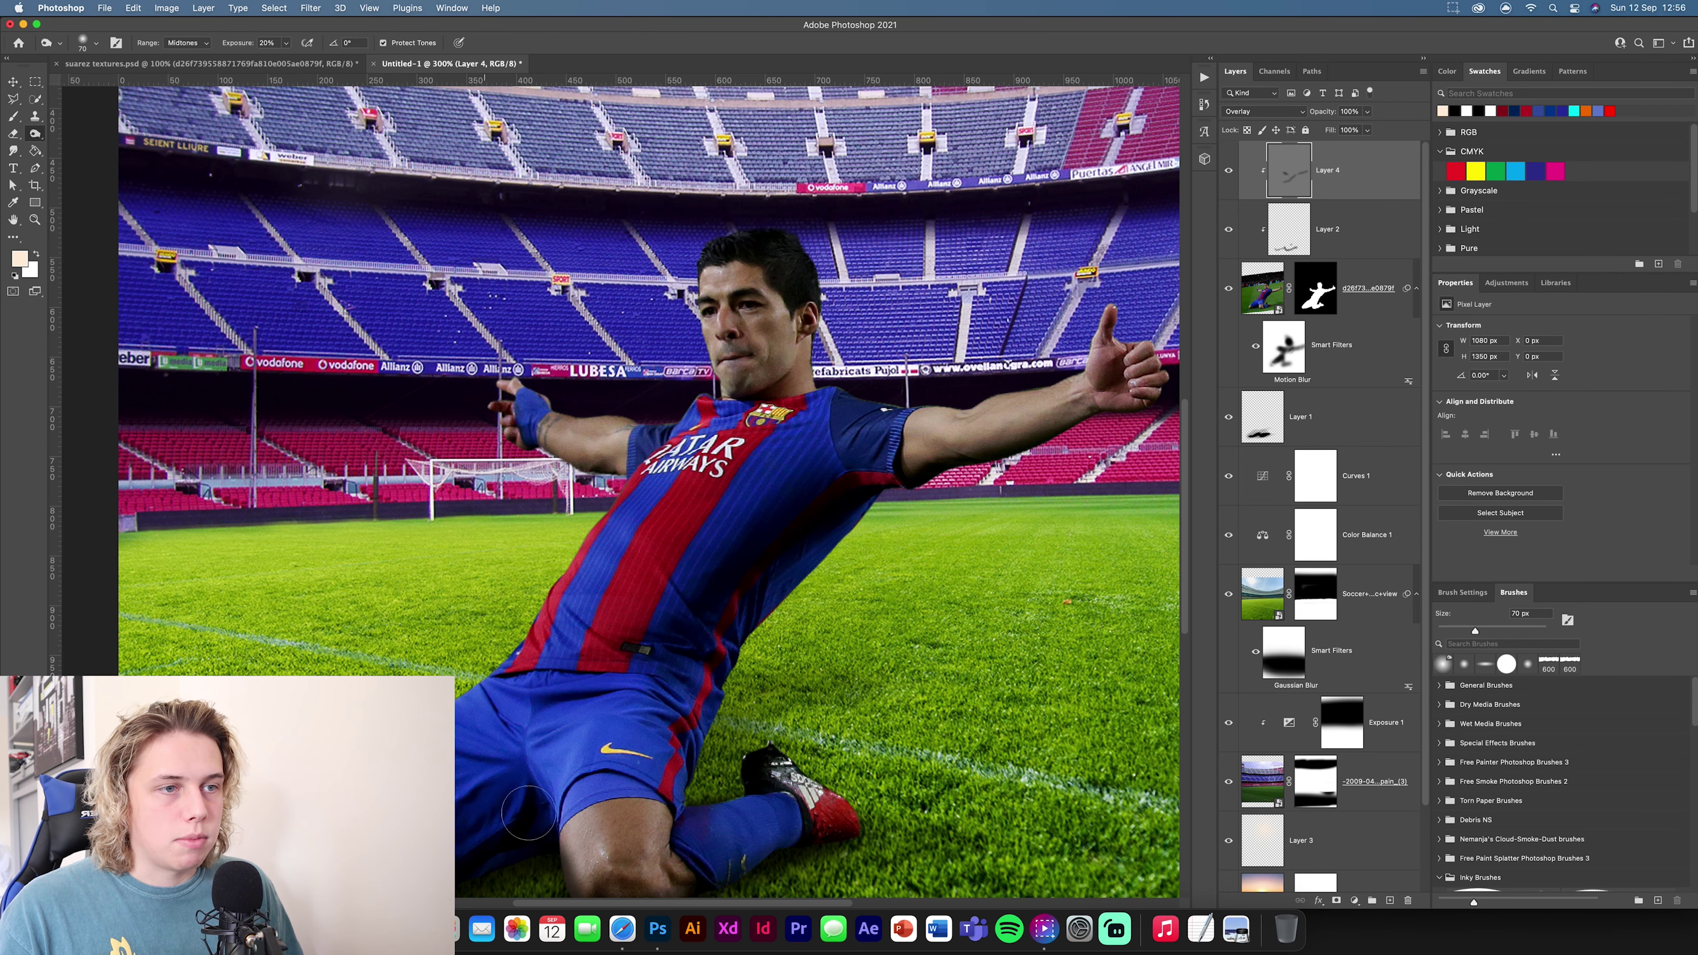
Step: Burn the shadow areas of the player's knees, shorts and lower jersey on Layer 4
{"action": "scroll", "coordinate": [601, 523], "scroll_direction": "down", "scroll_amount": 5}
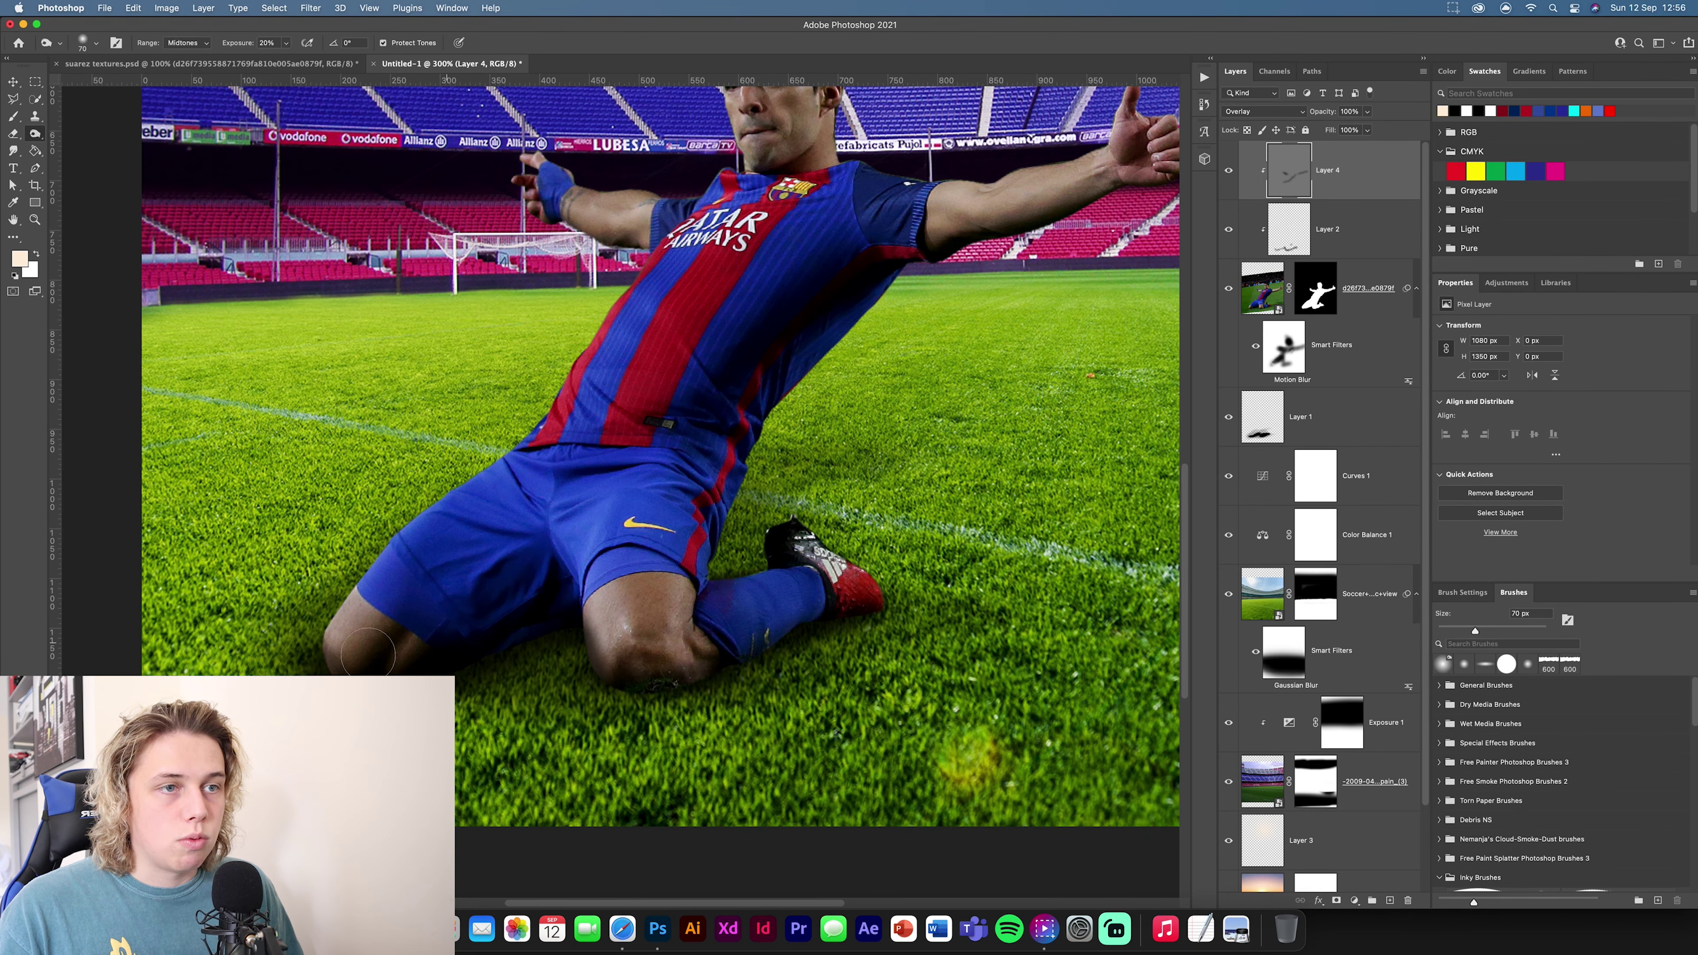
{"action": "left_click_drag", "start_coordinate": [372, 668], "coordinate": [408, 642]}
{"action": "left_click_drag", "start_coordinate": [696, 348], "coordinate": [743, 408]}
Step: Burn finer shadows on the player's upper body with a 20 px tip and around the knees with a 35 px tip
{"action": "scroll", "coordinate": [702, 402], "scroll_direction": "up", "scroll_amount": 5}
{"action": "key", "text": "bracketleft"}
{"action": "key", "text": "bracketleft"}
{"action": "key", "text": "bracketleft"}
{"action": "key", "text": "bracketleft"}
{"action": "key", "text": "bracketleft"}
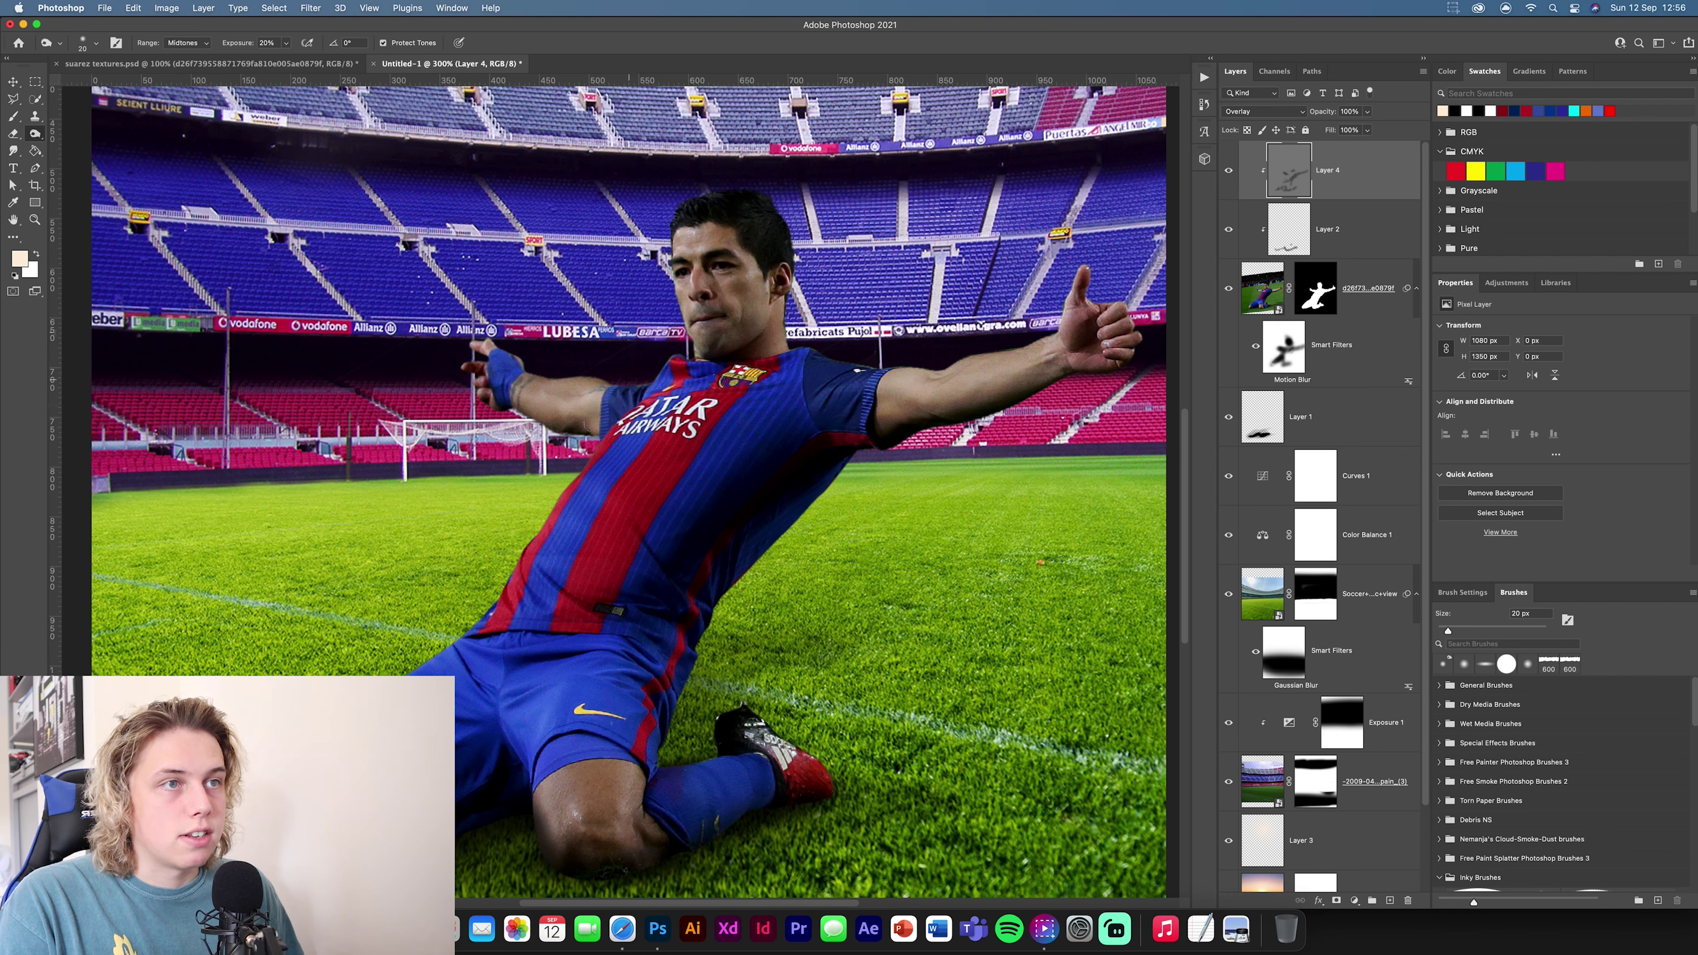
{"action": "key", "text": "bracketright"}
{"action": "key", "text": "bracketright"}
{"action": "key", "text": "bracketright"}
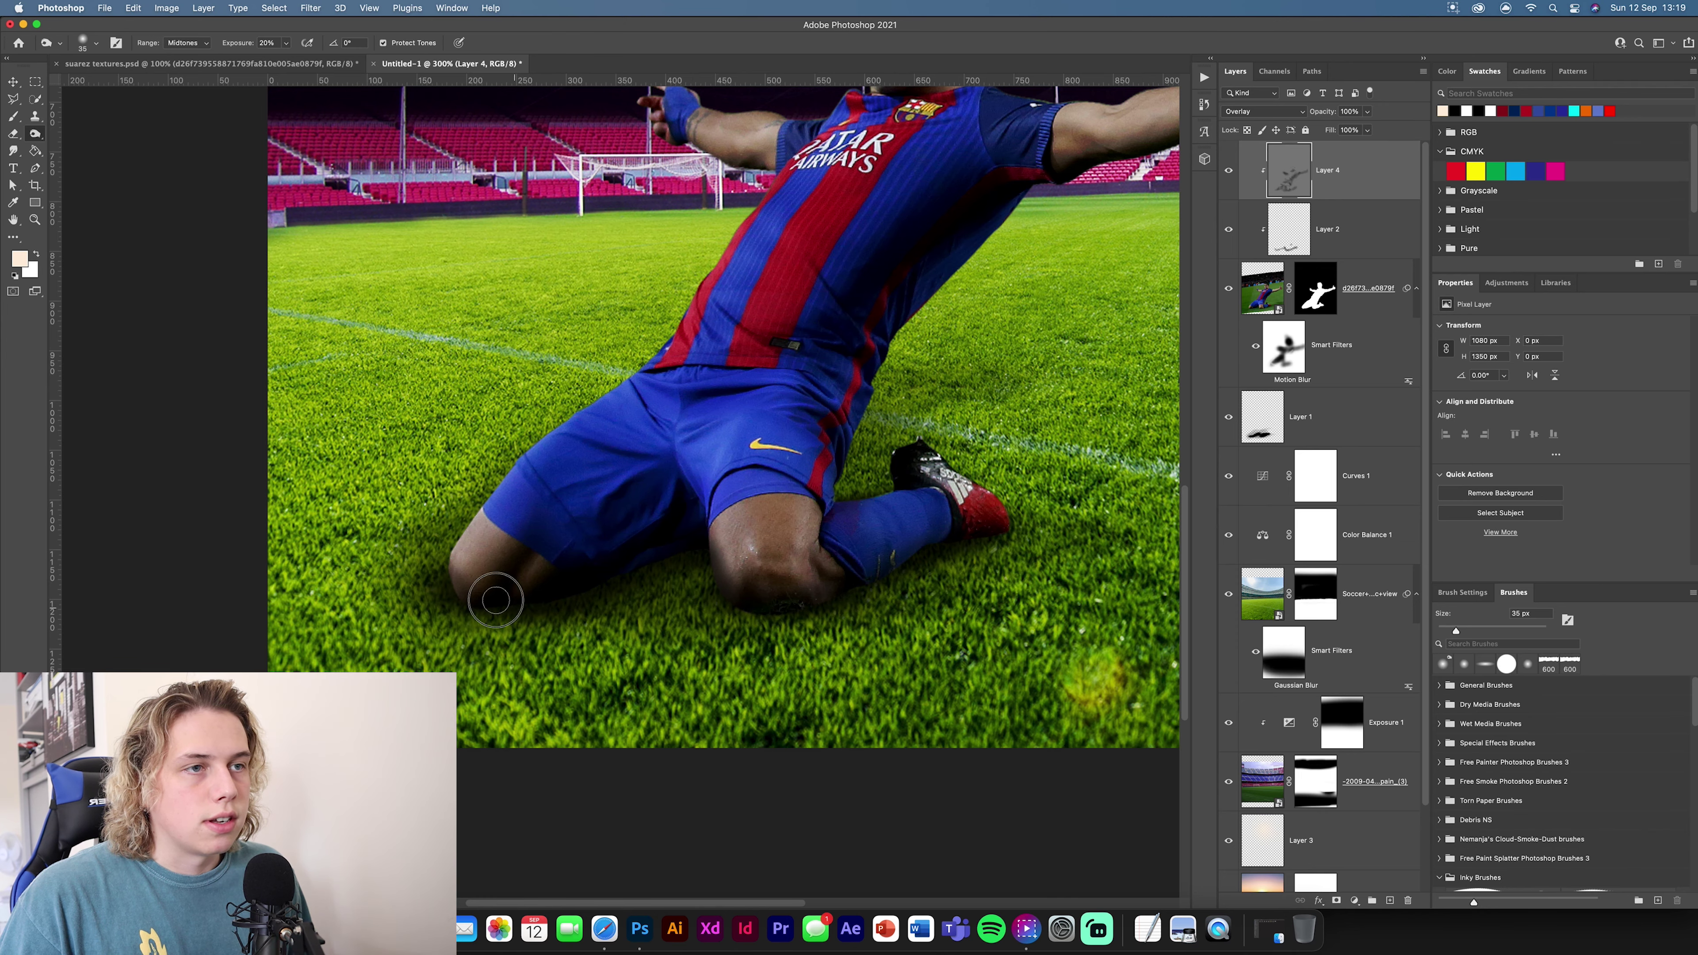
Step: Lighten the upper-body highlights on Layer 4 using the Dodge tool at 60 px, Midtones, 11% exposure
{"action": "scroll", "coordinate": [747, 501], "scroll_direction": "up", "scroll_amount": 5}
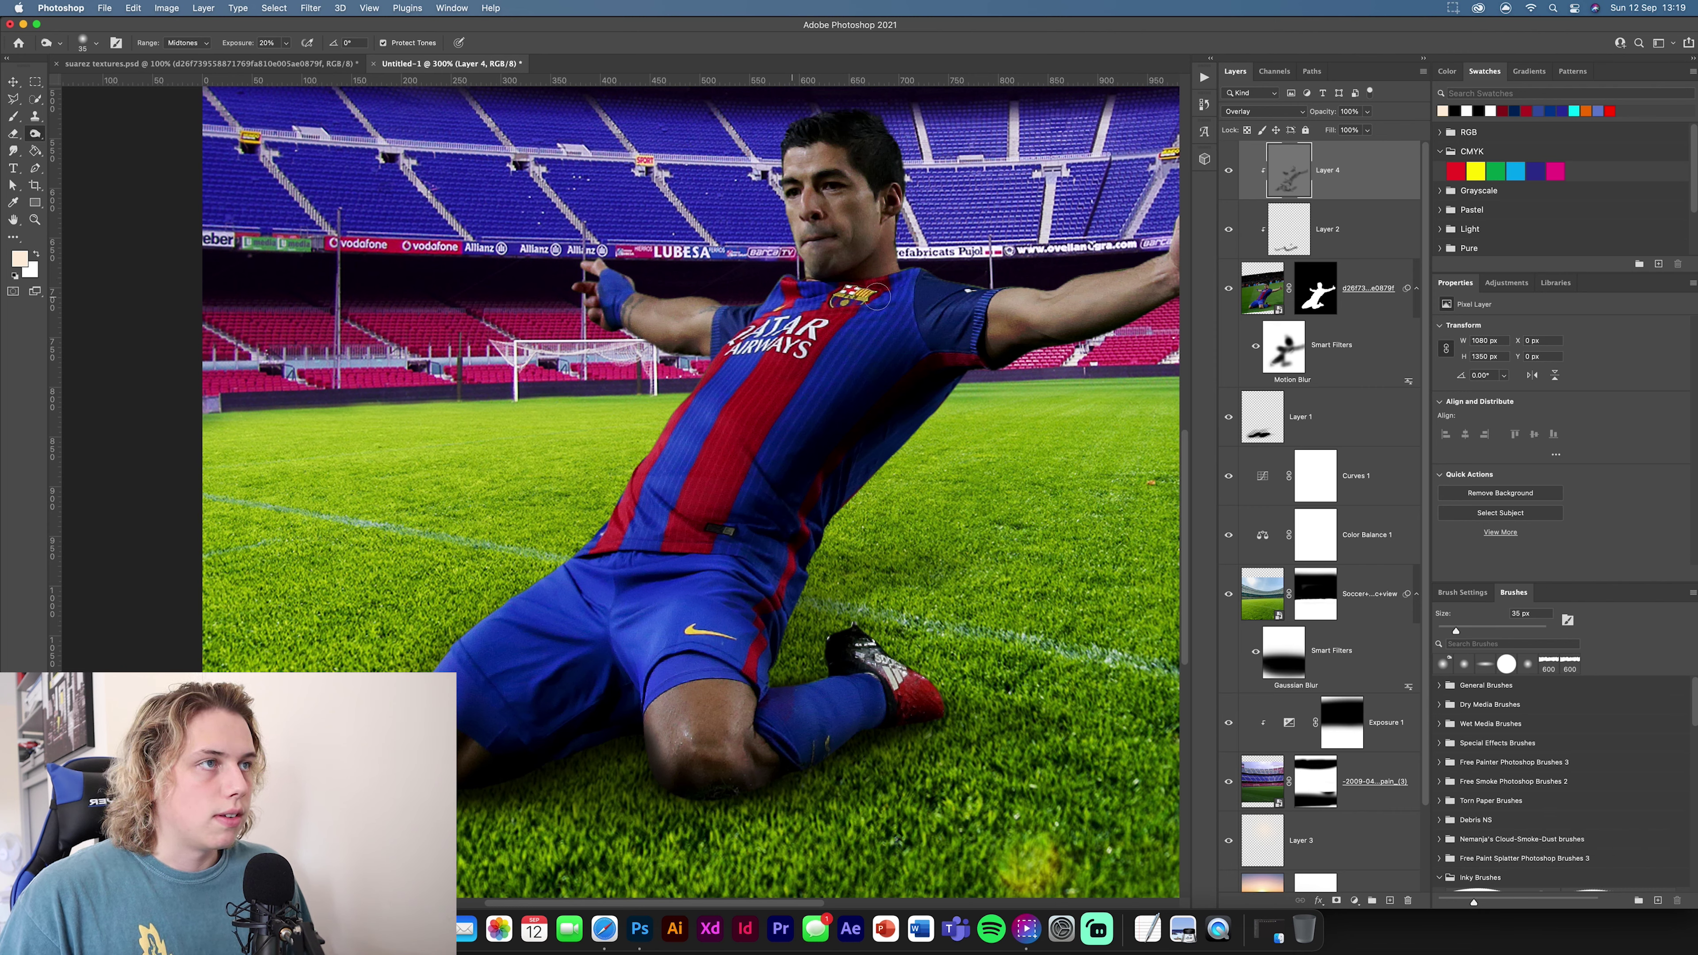
{"action": "left_click", "coordinate": [37, 134]}
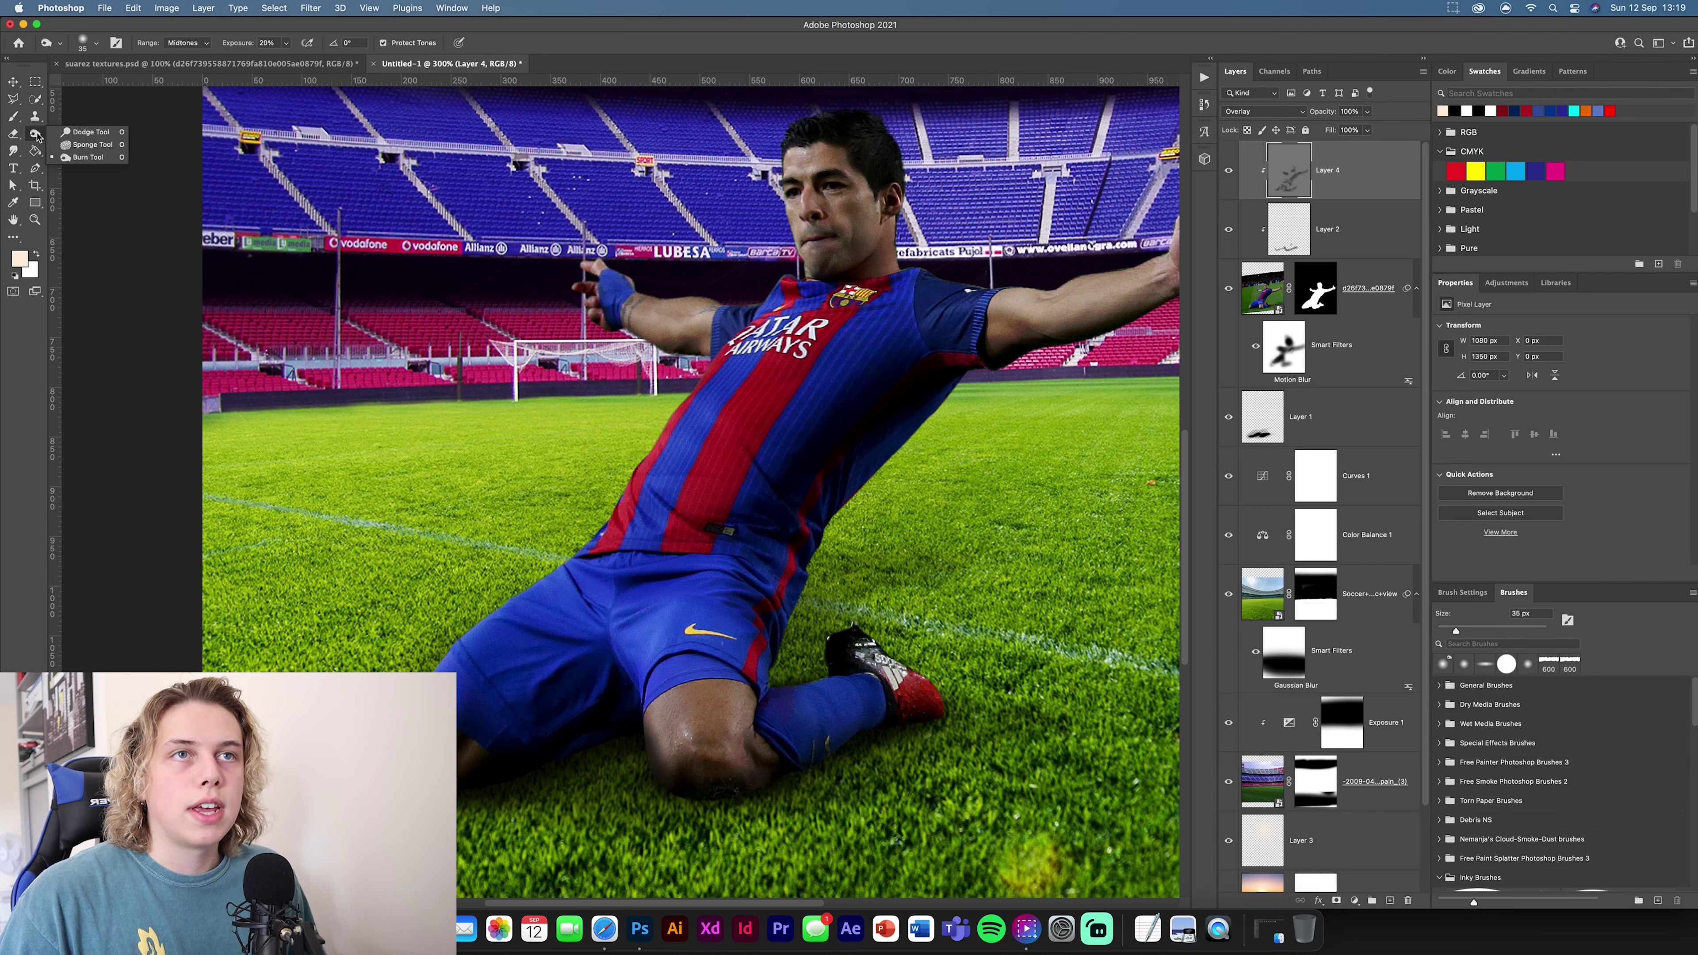
{"action": "left_click", "coordinate": [87, 133]}
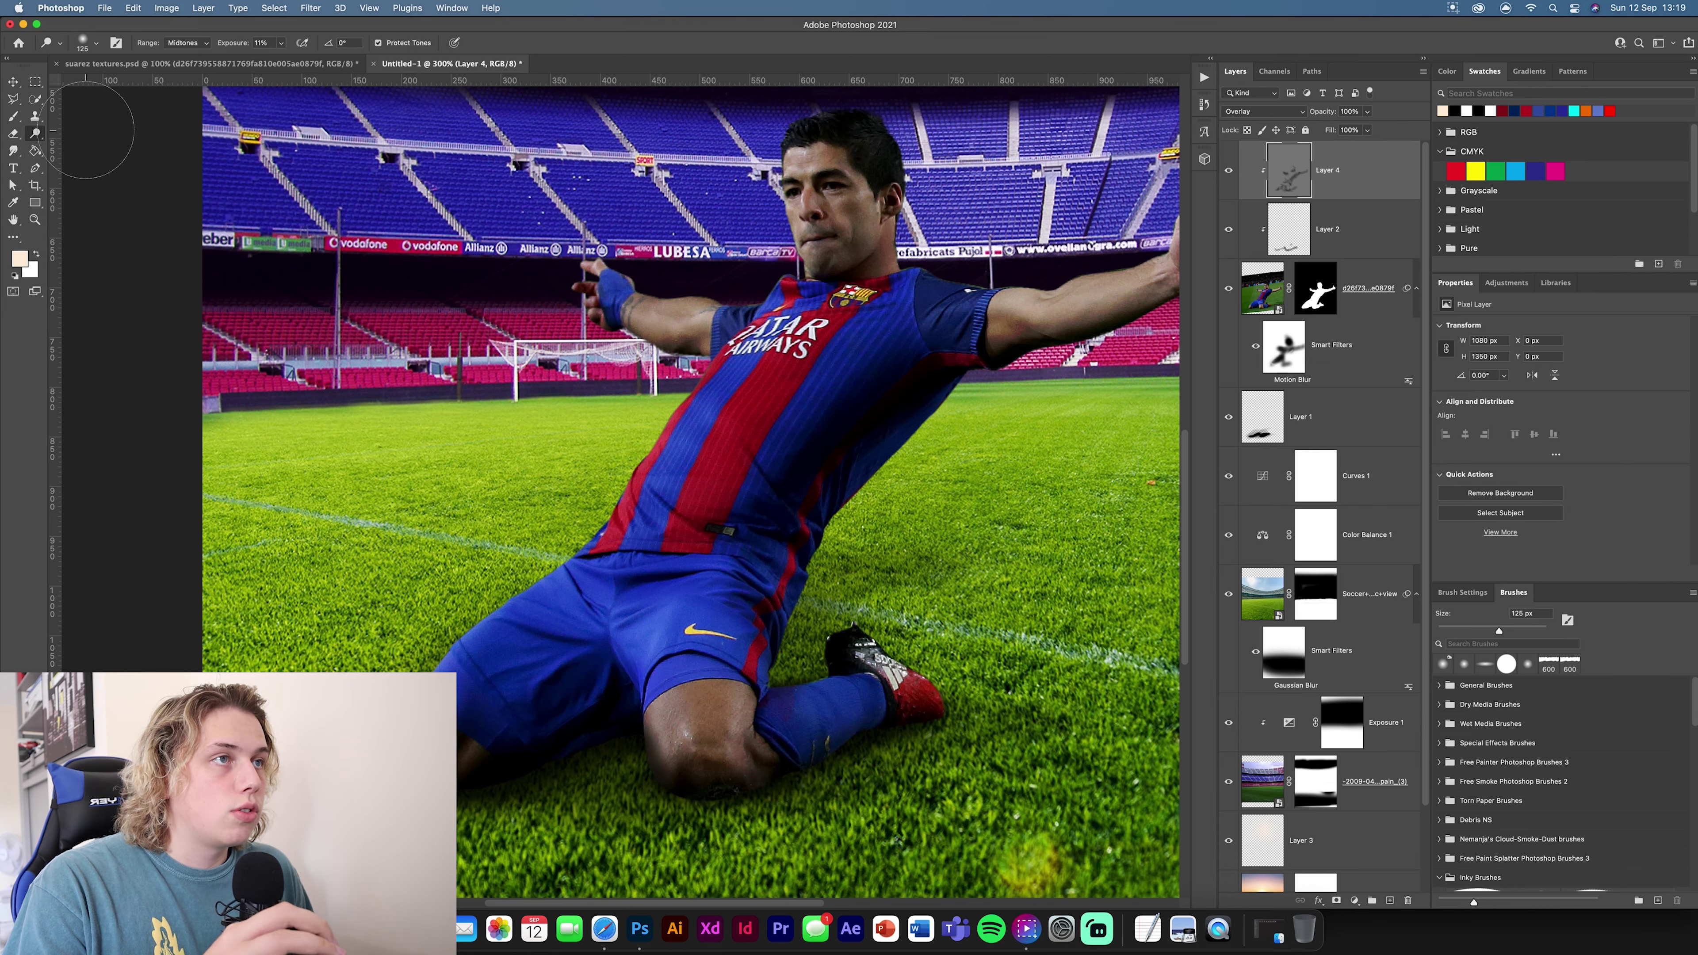
{"action": "left_click_drag", "start_coordinate": [976, 310], "coordinate": [824, 525]}
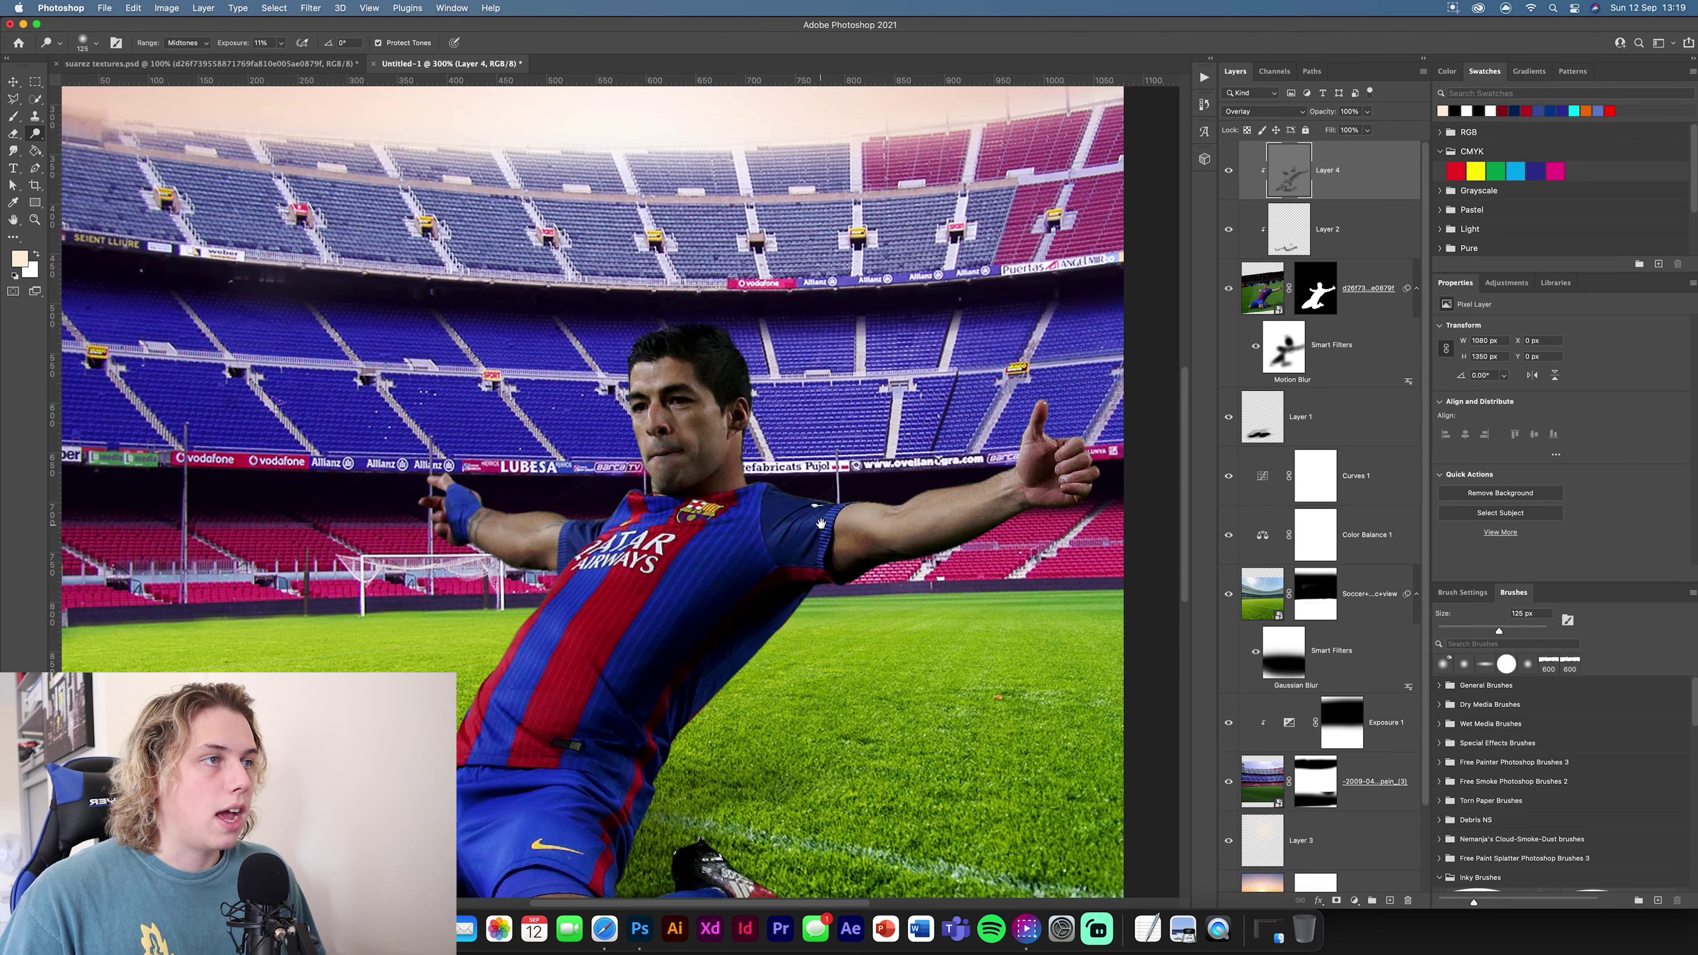
{"action": "key", "text": "["}
{"action": "key", "text": "["}
{"action": "key", "text": "["}
{"action": "key", "text": "["}
{"action": "key", "text": "["}
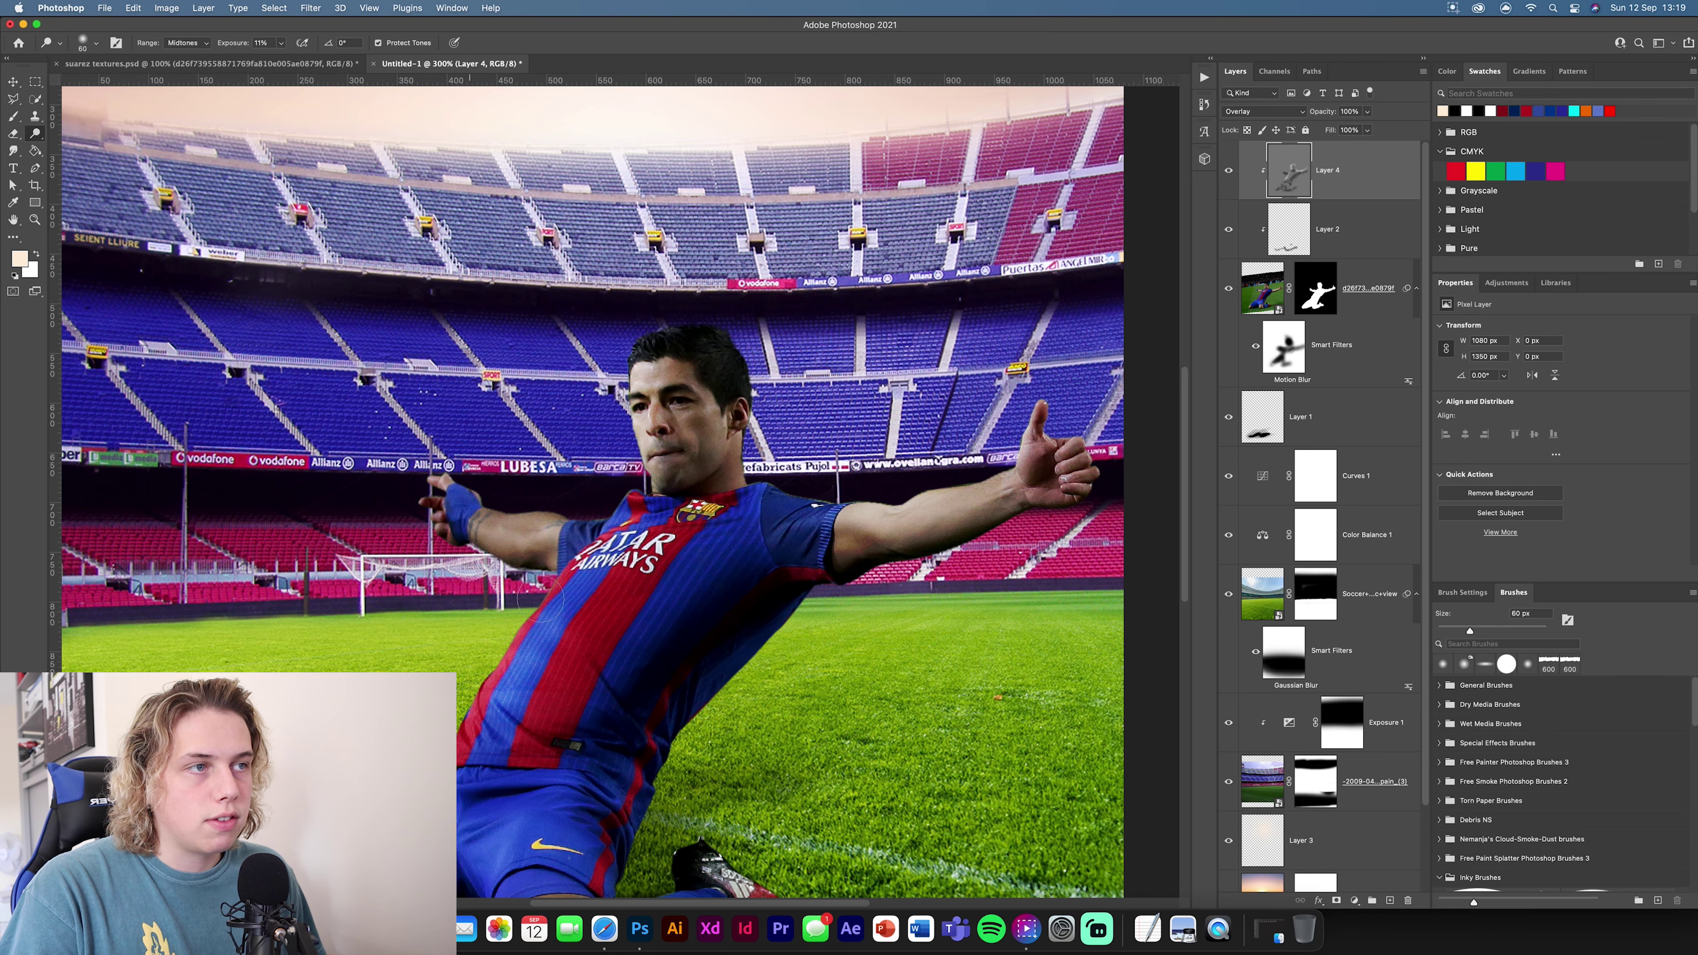
Step: Dodge highlights on the player's legs and front knee on Layer 4, finishing with the Move tool active
{"action": "left_click_drag", "start_coordinate": [522, 660], "coordinate": [816, 445]}
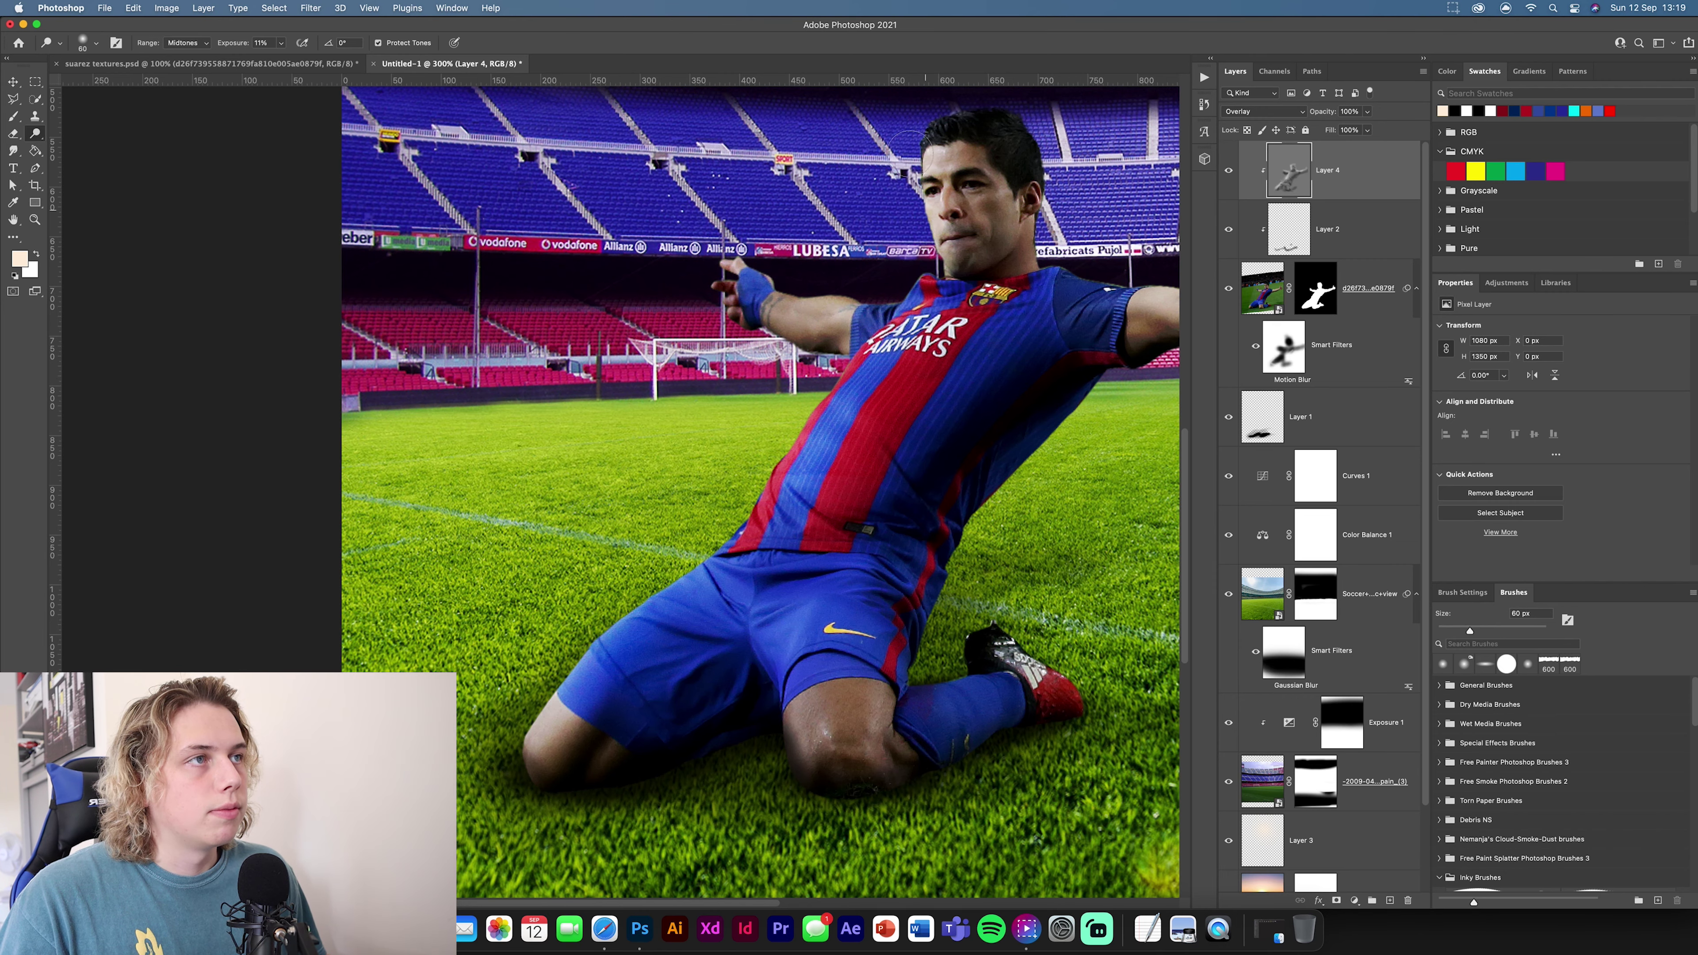
{"action": "left_click_drag", "start_coordinate": [934, 309], "coordinate": [773, 369]}
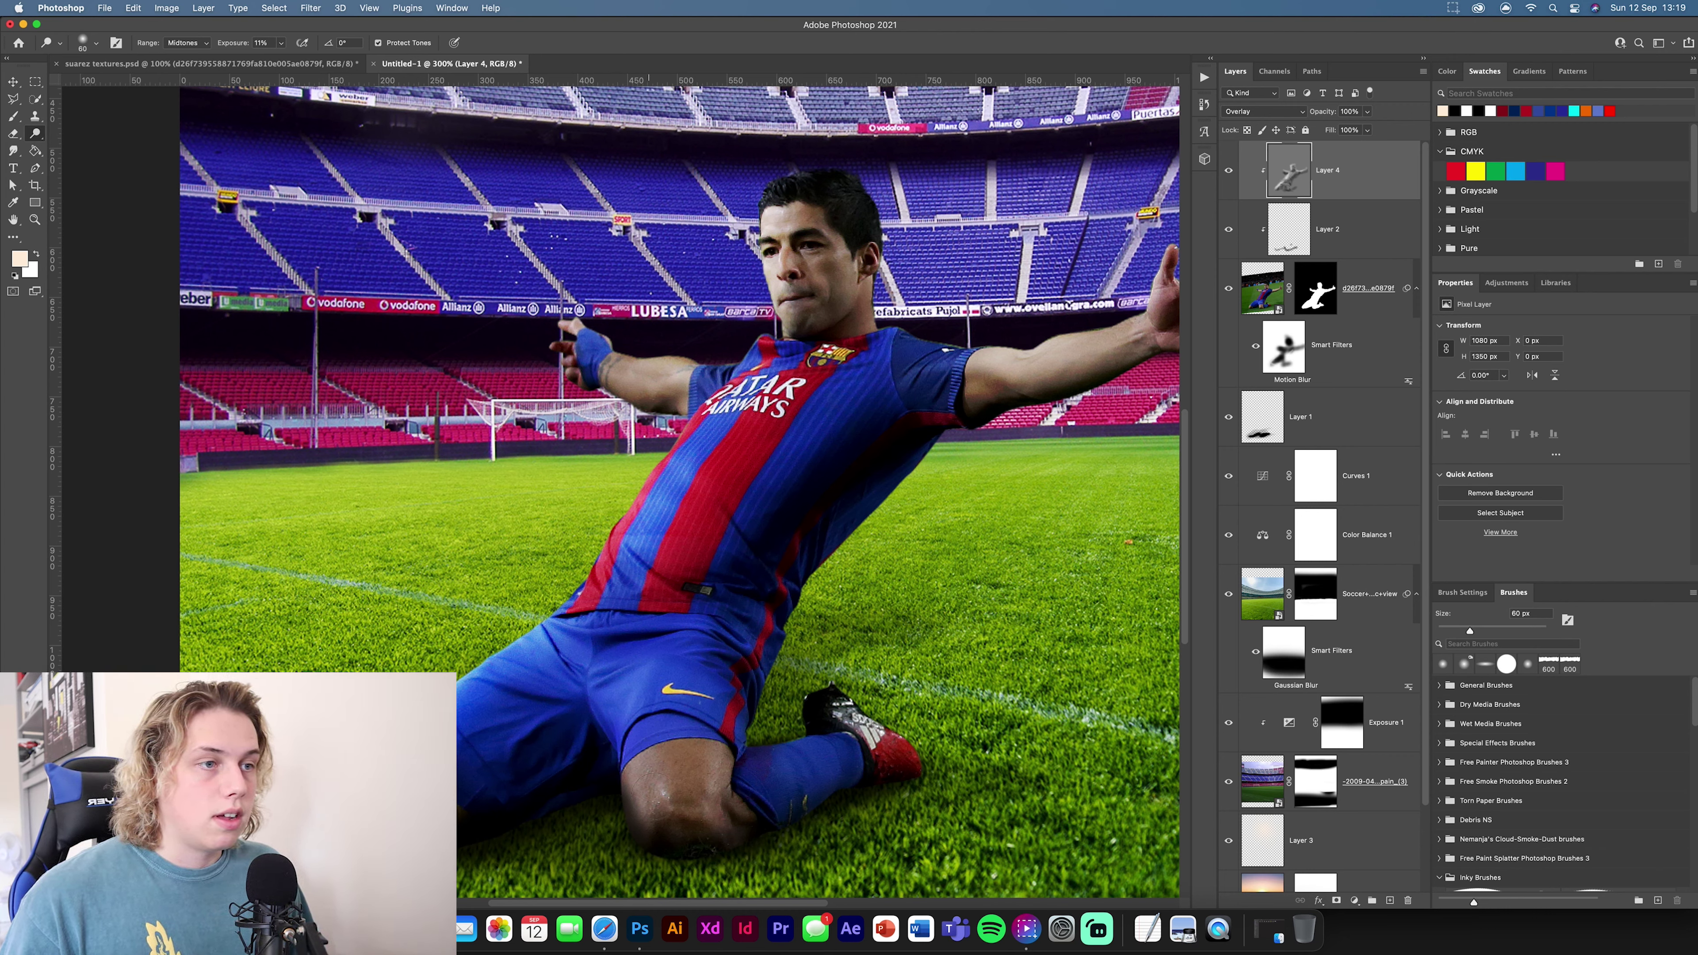
{"action": "mouse_move", "coordinate": [671, 770]}
{"action": "left_mouse_down"}
{"action": "mouse_move", "coordinate": [717, 725]}
{"action": "mouse_move", "coordinate": [688, 745]}
{"action": "left_mouse_up"}
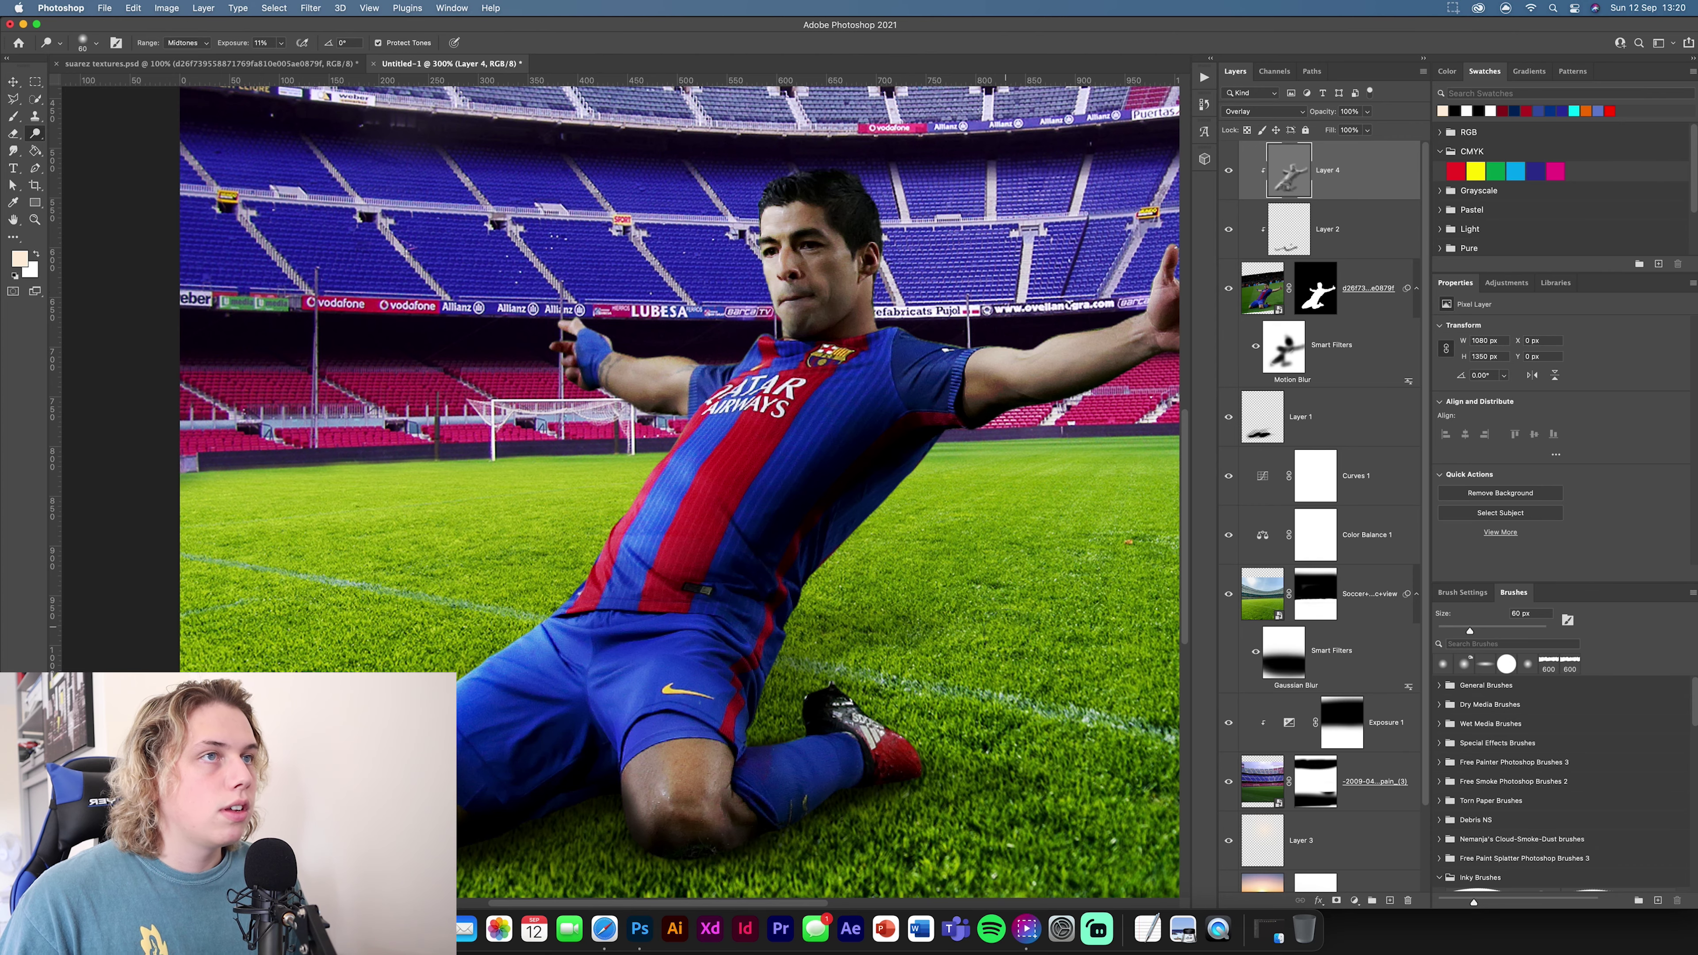
{"action": "key", "text": "super+minus"}
{"action": "key", "text": "super+minus"}
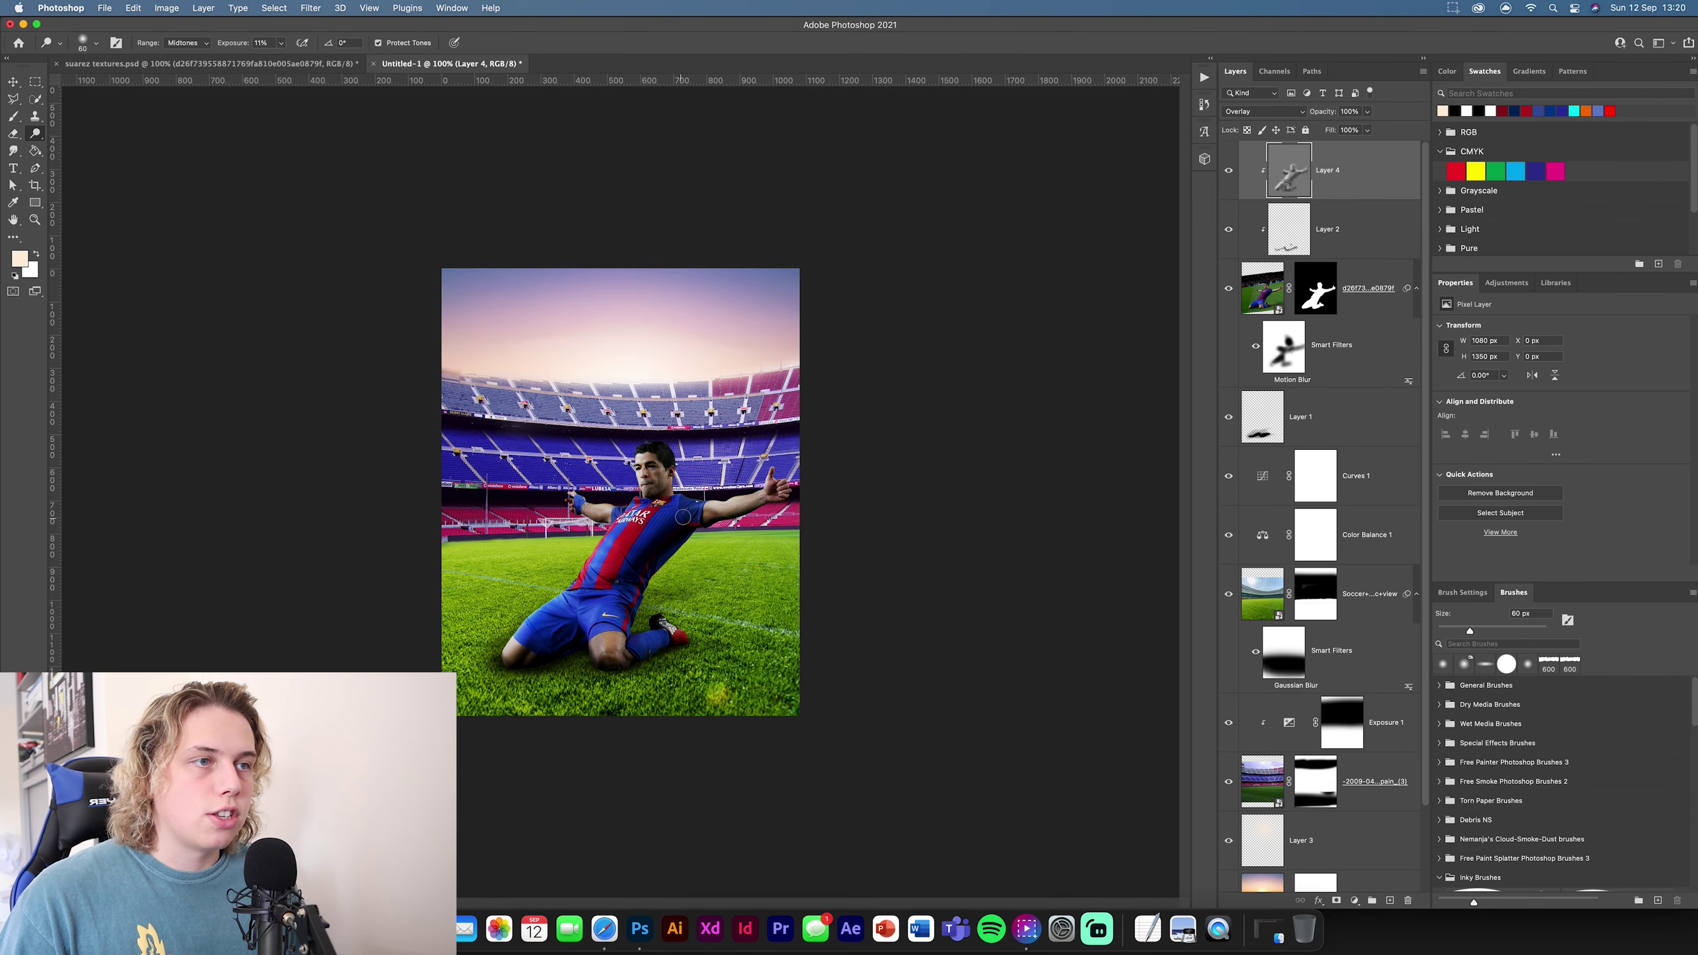
{"action": "left_click", "coordinate": [13, 82]}
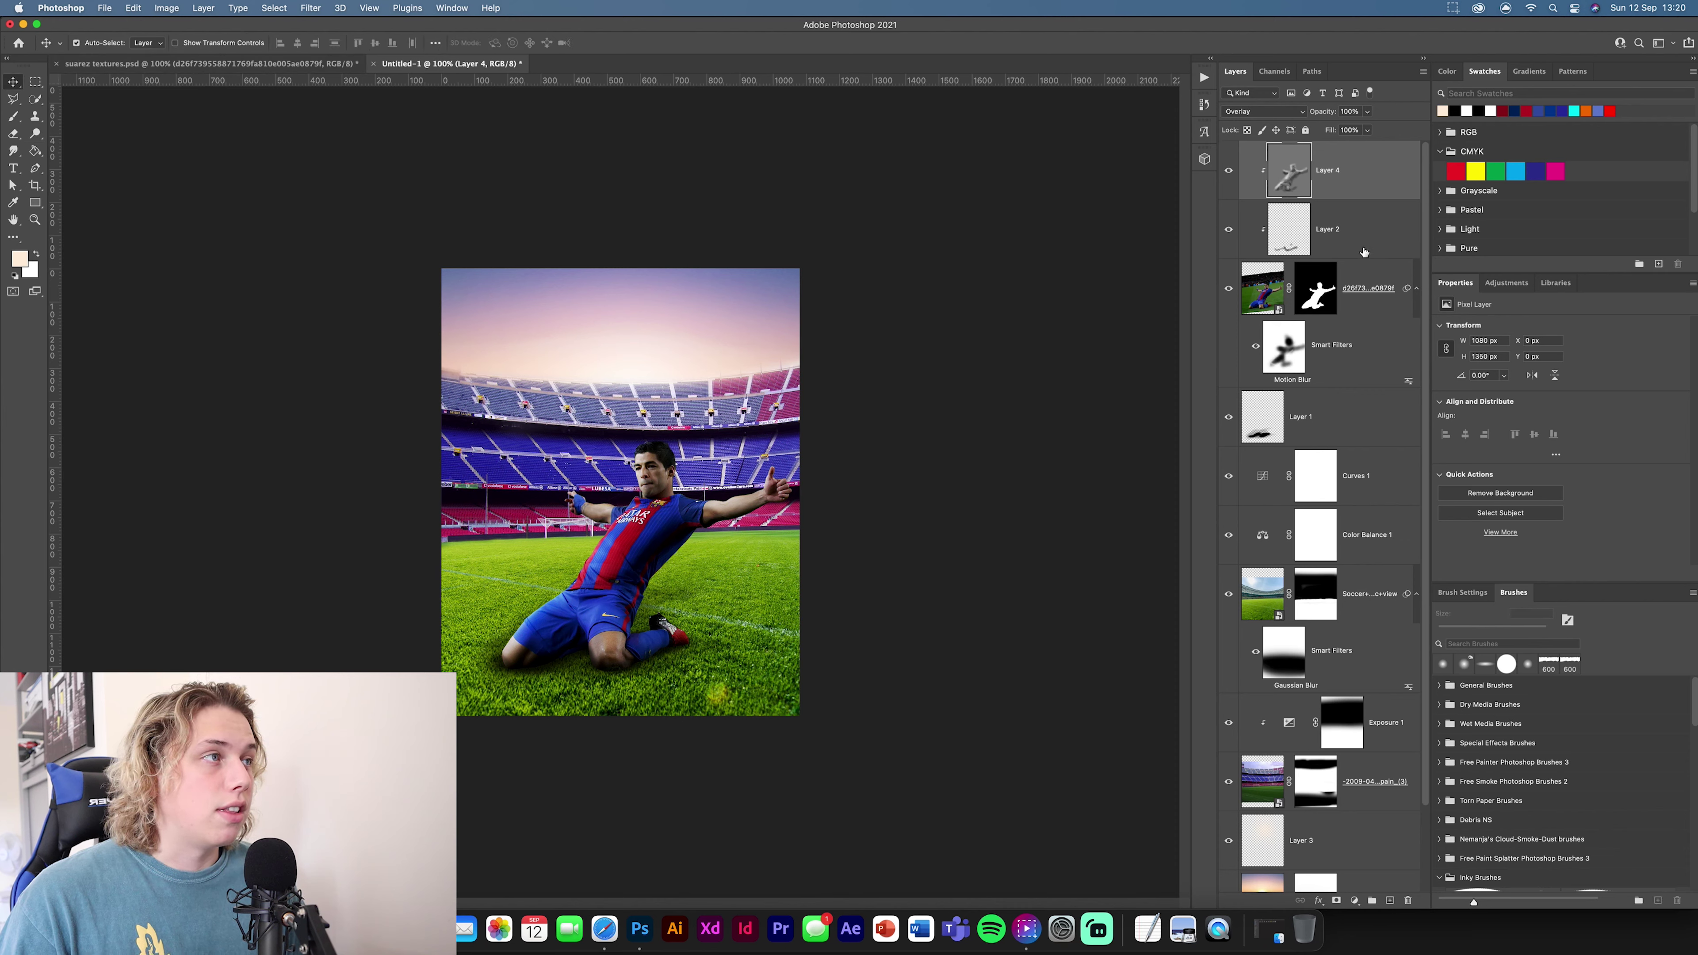
Step: Add an Exposure adjustment above Layer 4, clip it to the player, and raise its exposure to about +0.82
{"action": "left_click", "coordinate": [1354, 900]}
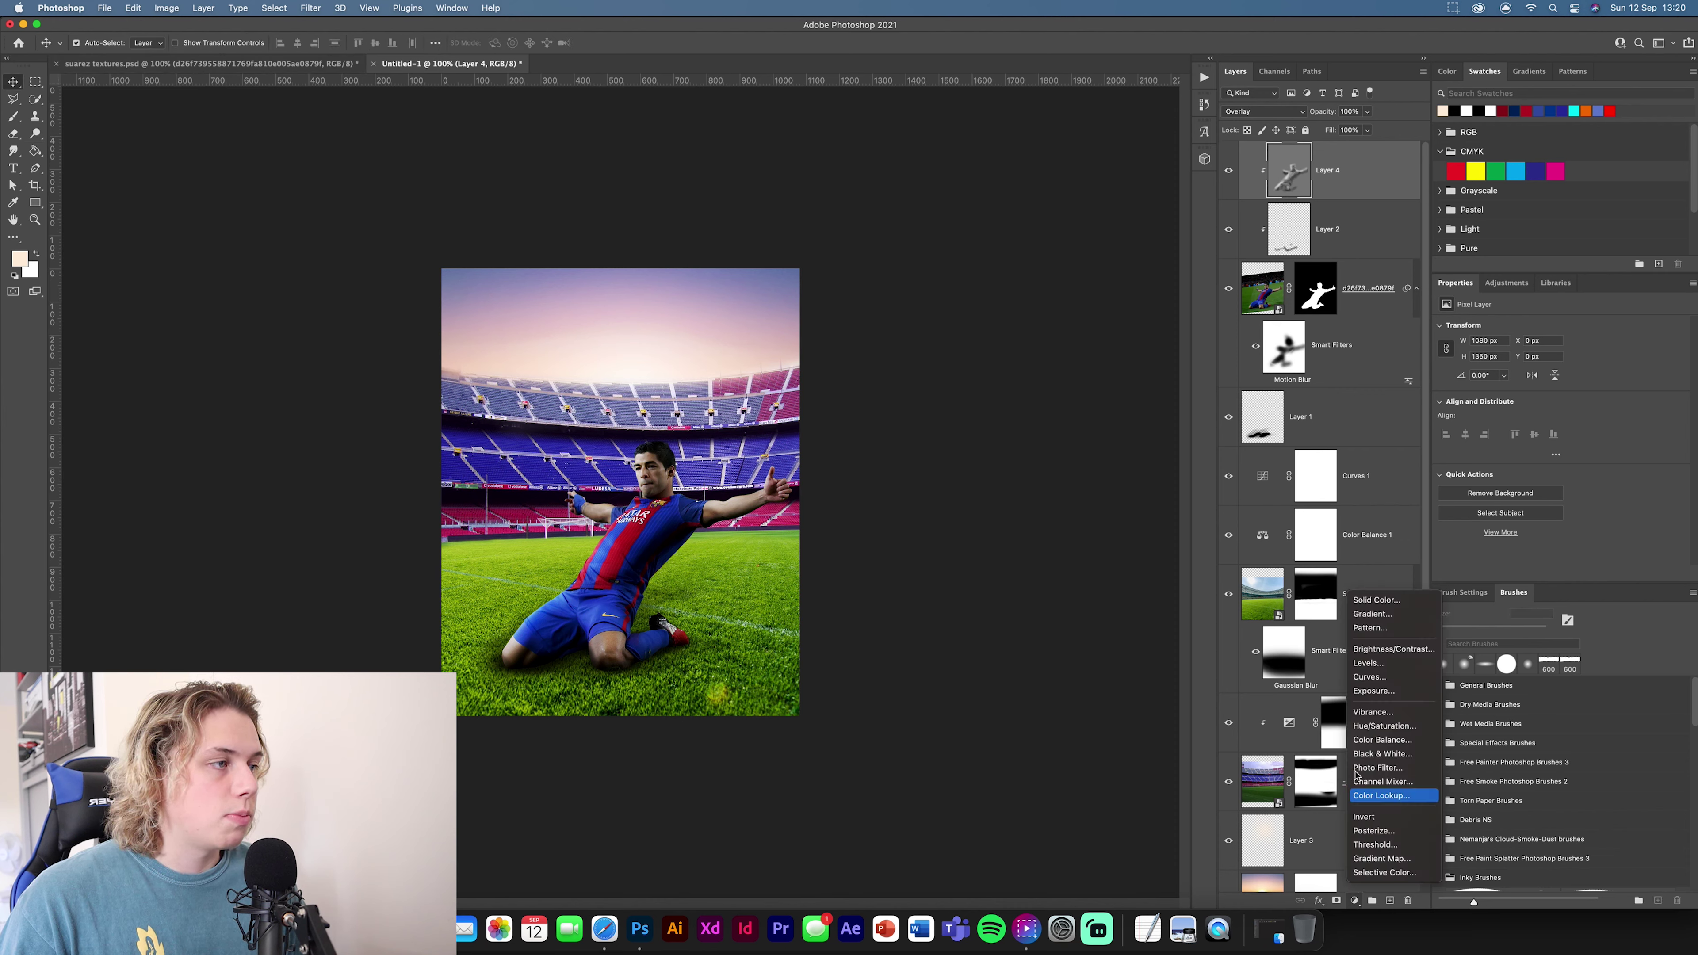
{"action": "left_click", "coordinate": [1374, 692]}
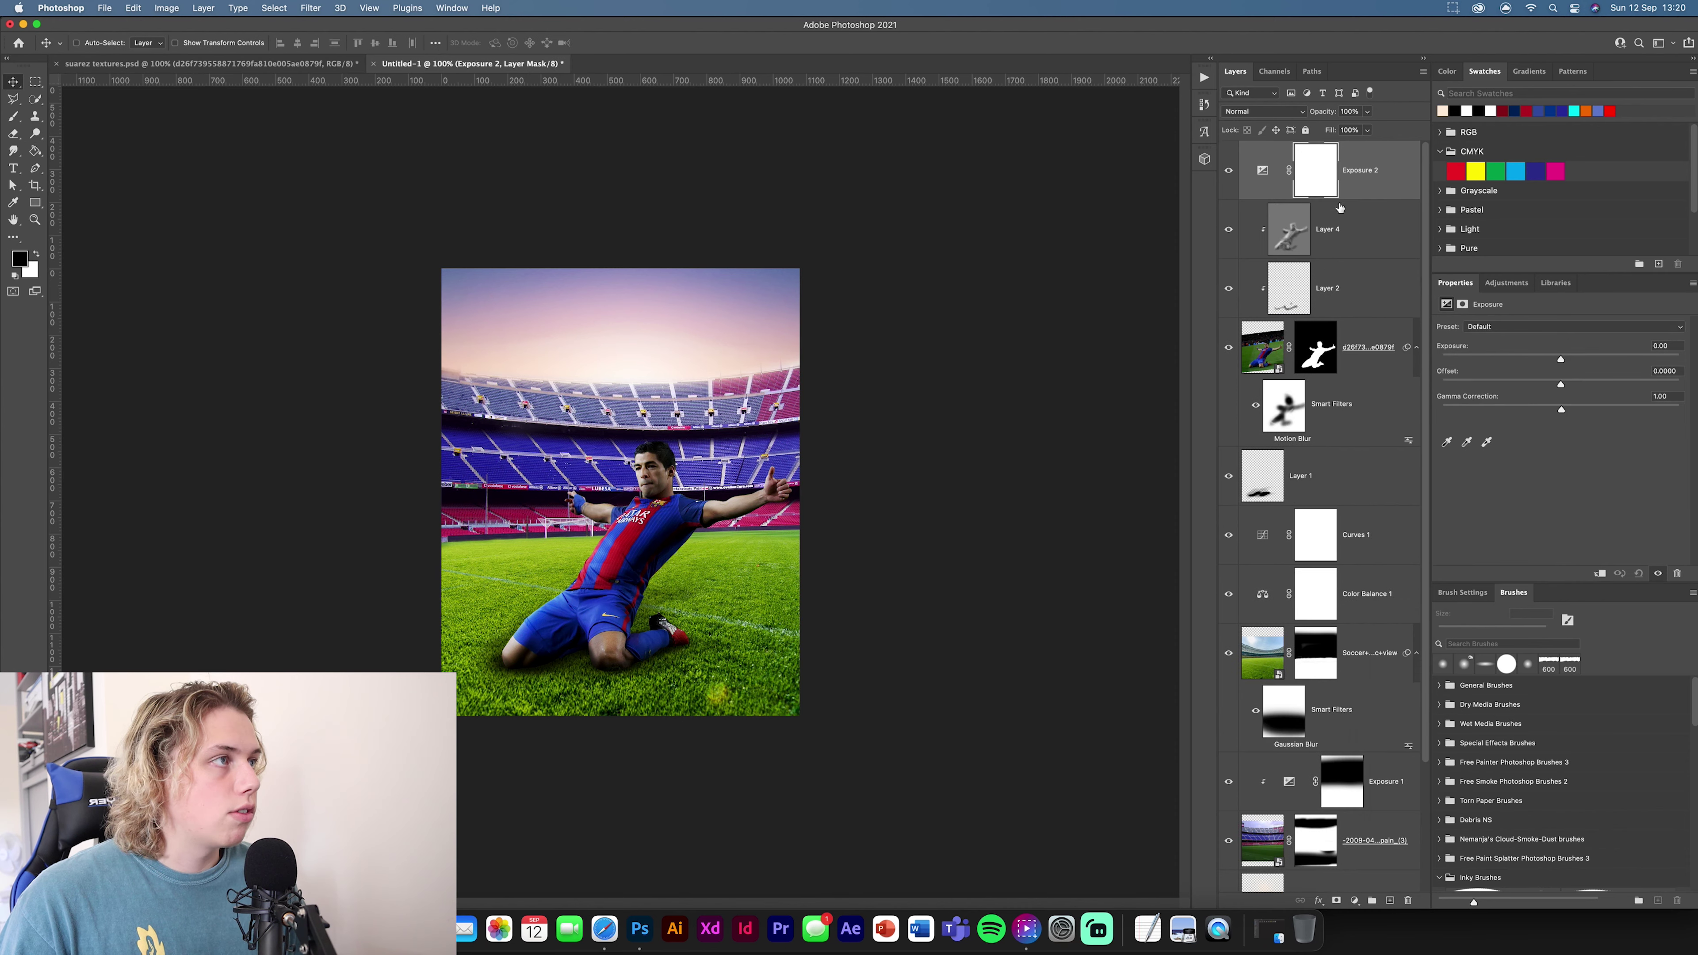
{"action": "left_click", "coordinate": [1364, 195], "text": "alt"}
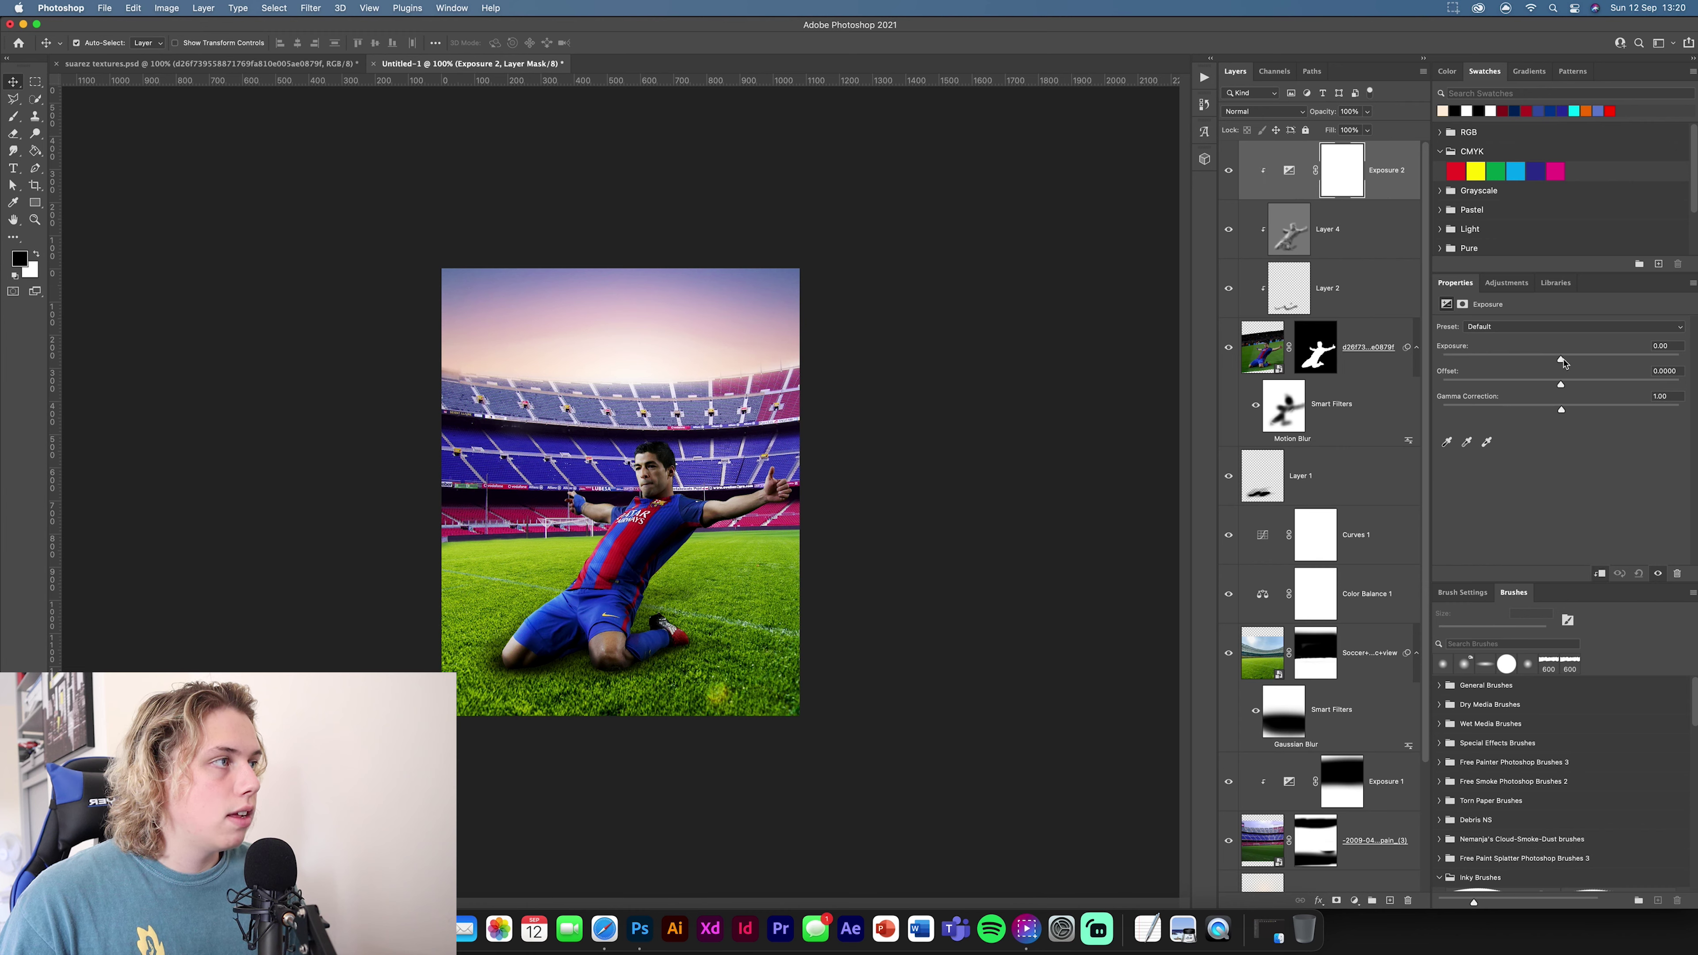
{"action": "left_click_drag", "start_coordinate": [1561, 362], "coordinate": [1578, 362]}
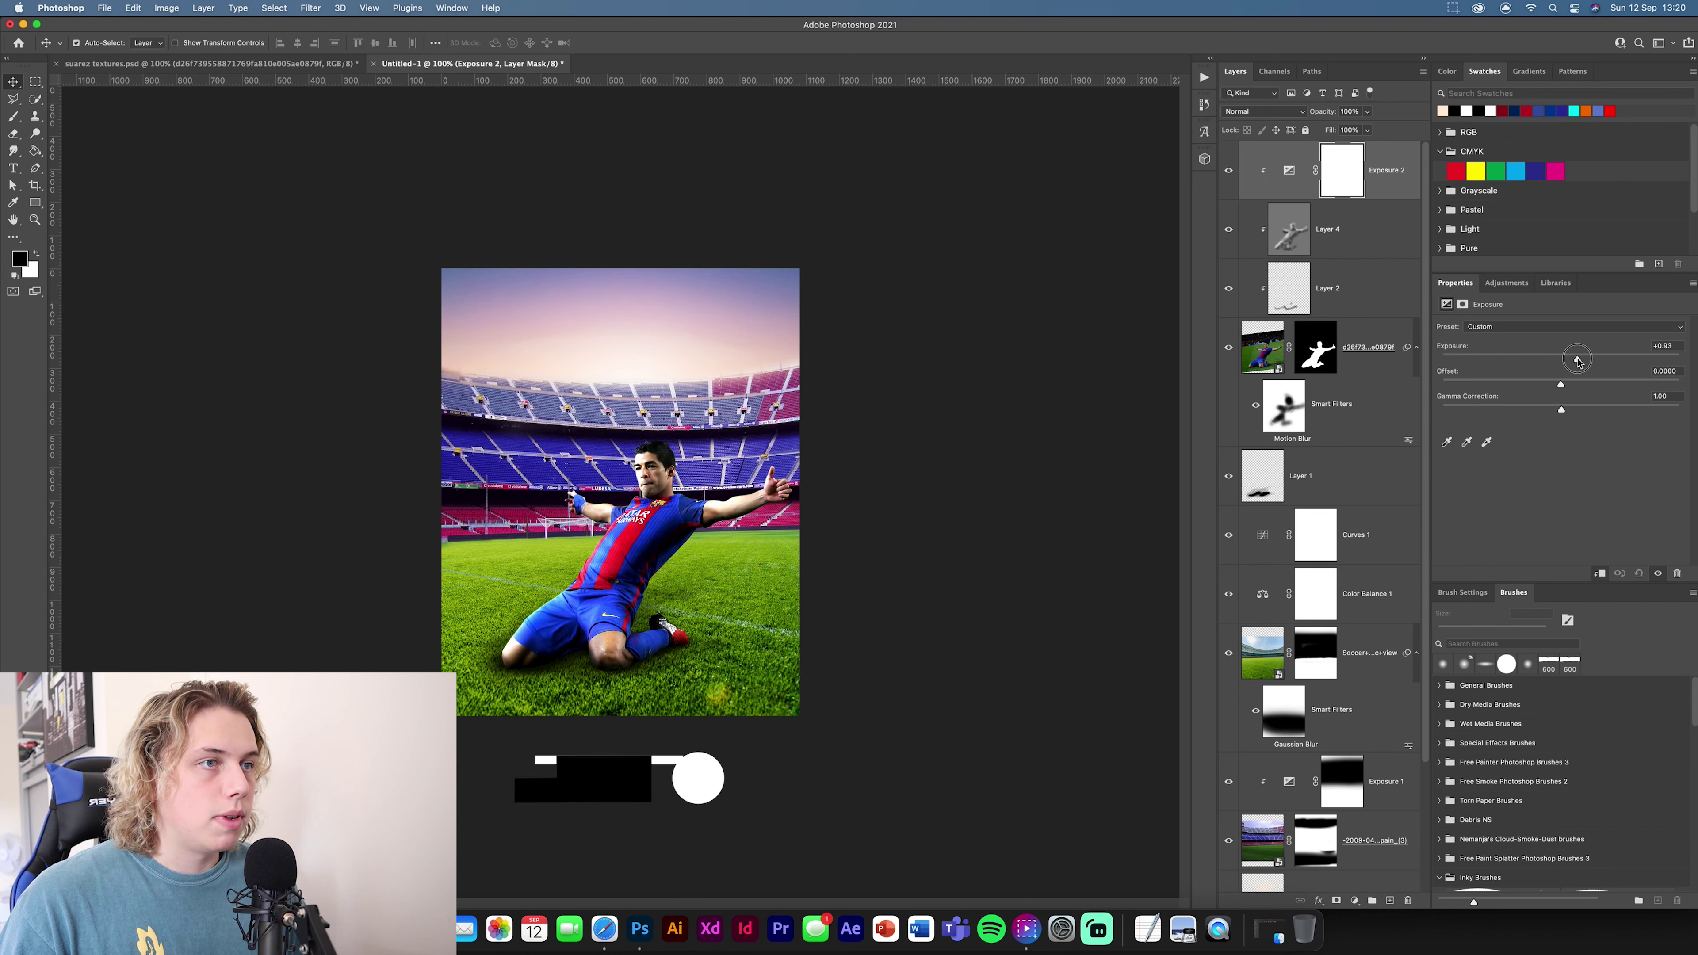
Step: Lower the opacity of Layer 4 to 80%
{"action": "left_click", "coordinate": [1331, 229]}
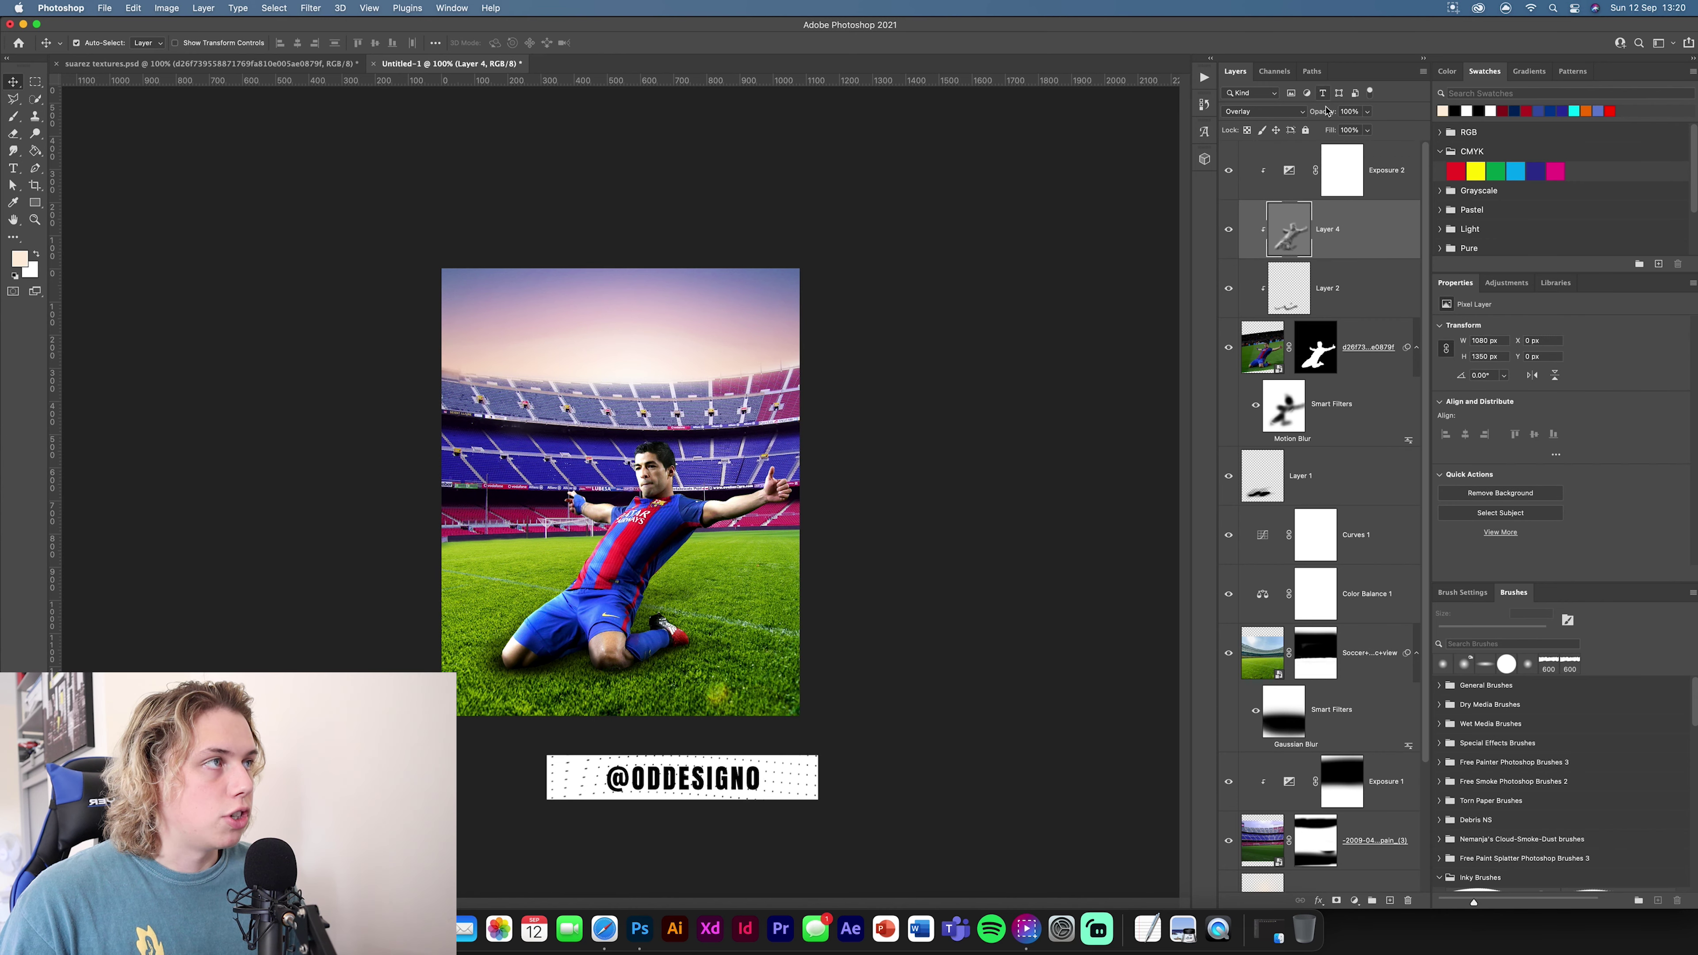
{"action": "left_click_drag", "start_coordinate": [1328, 111], "coordinate": [1314, 111]}
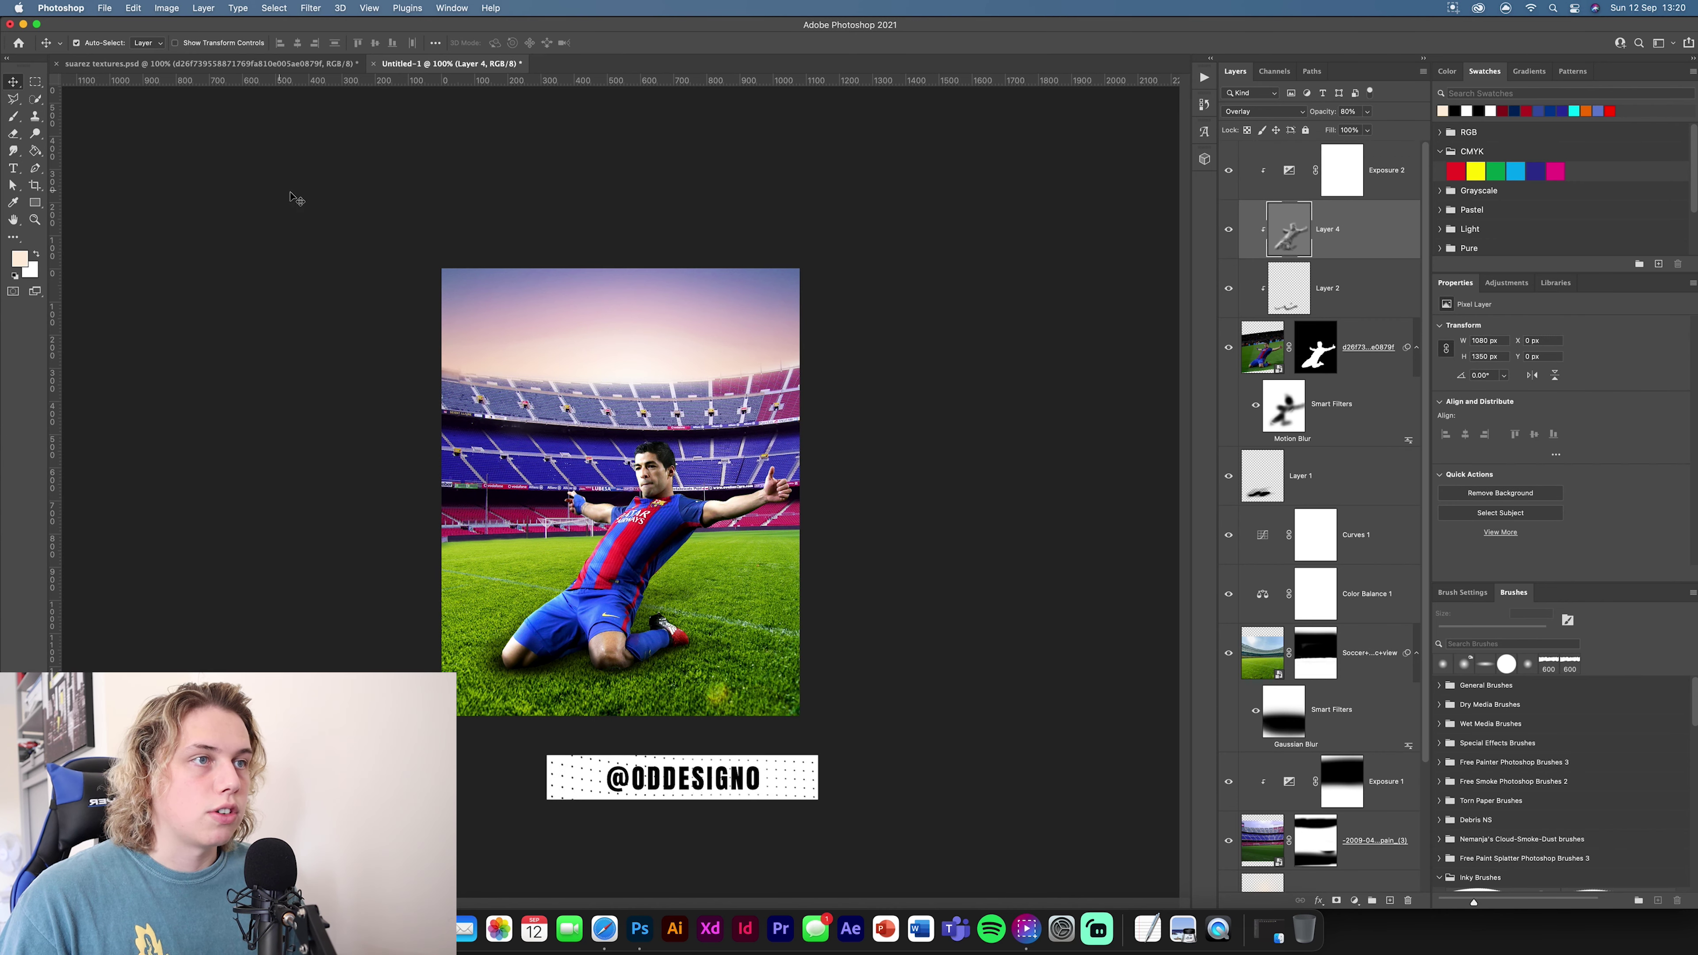
Step: Duplicate the Curves 1 adjustment twice directly above Layer 4, with both copies clipped to the player
{"action": "scroll", "coordinate": [1355, 578], "scroll_direction": "down", "scroll_amount": 1}
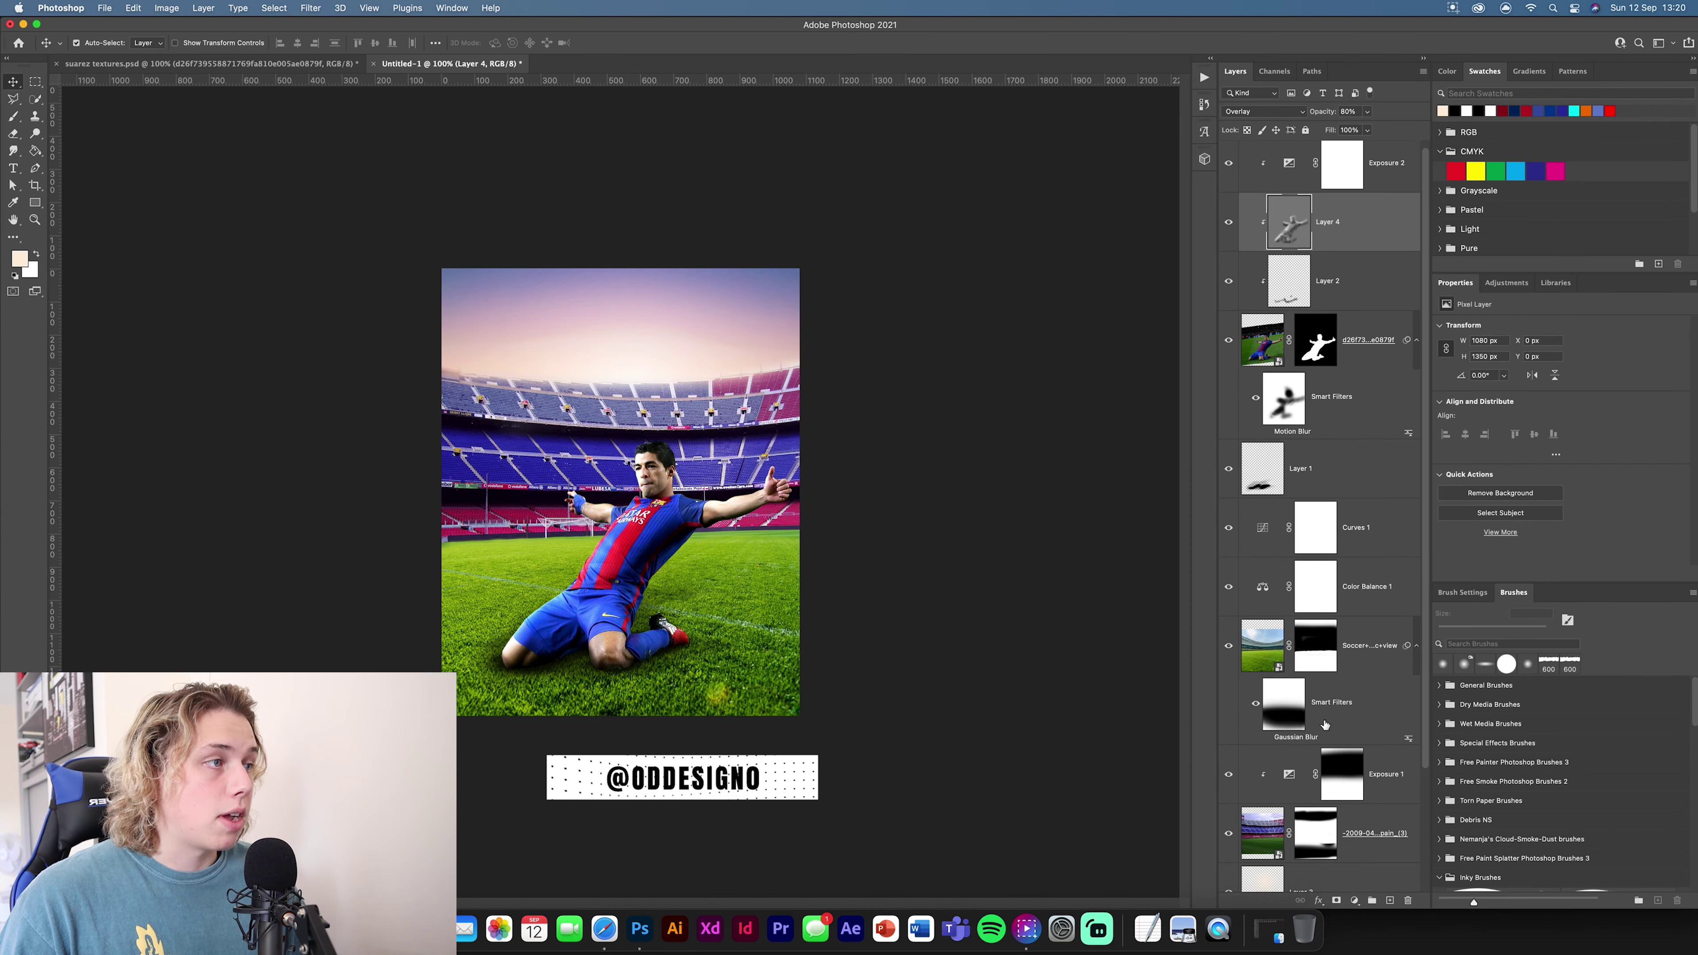
{"action": "left_click", "coordinate": [1355, 578]}
{"action": "left_click_drag", "start_coordinate": [1368, 542], "coordinate": [1358, 227]}
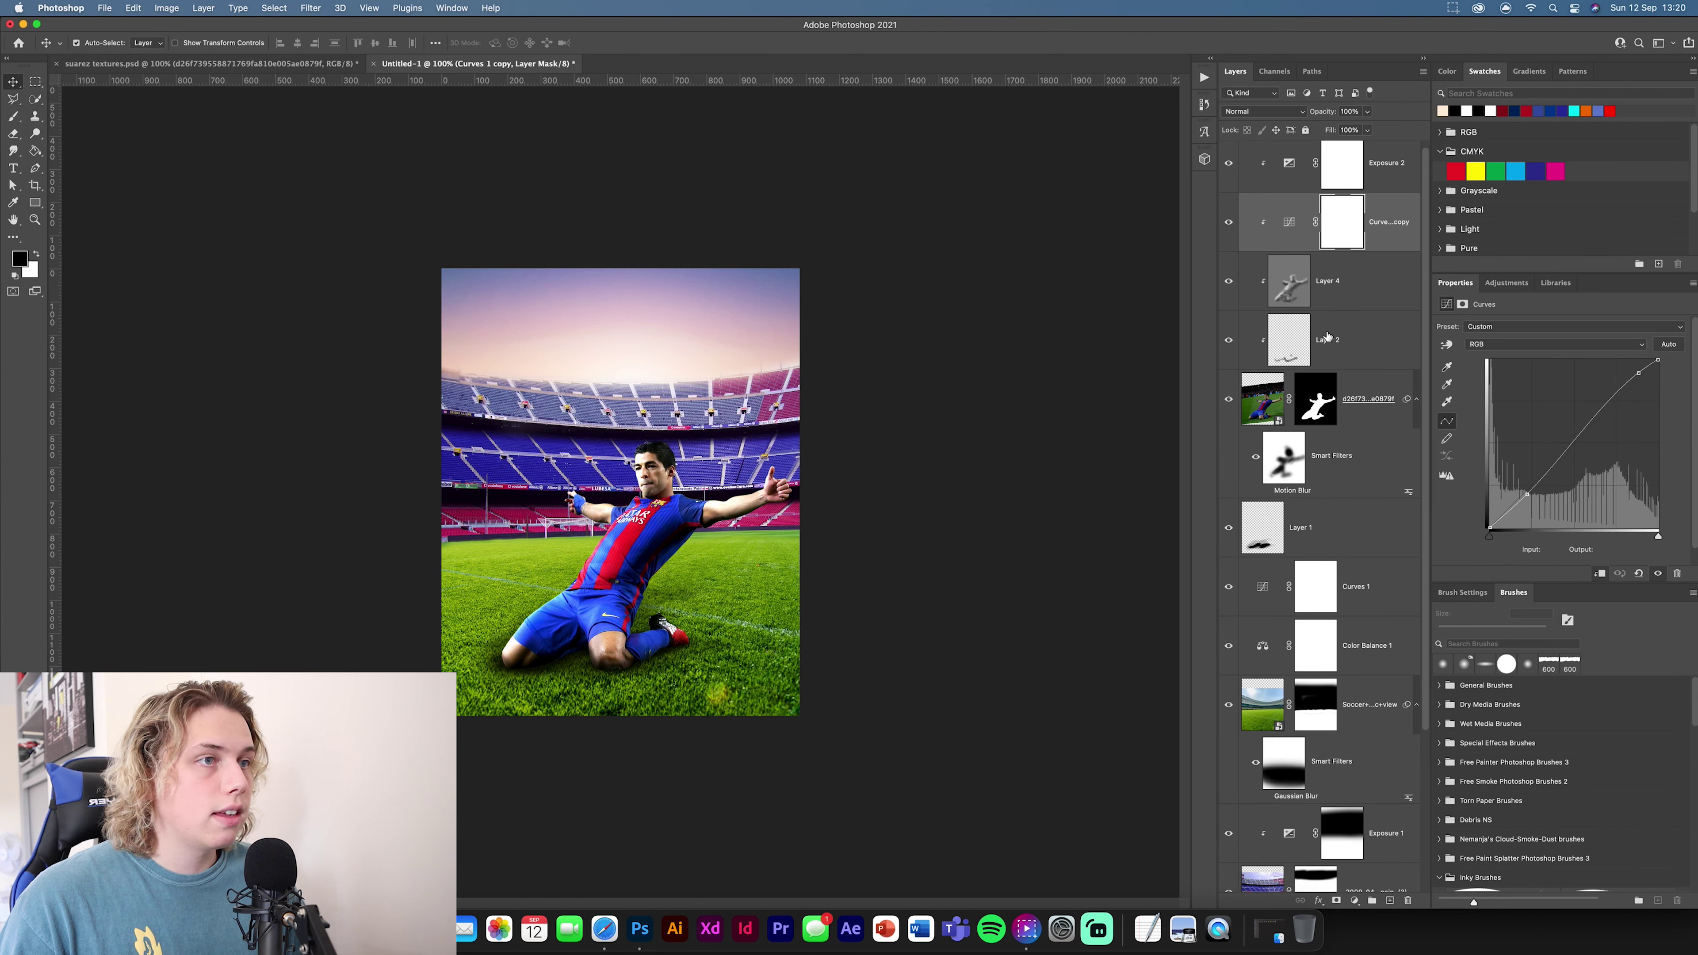
{"action": "left_click_drag", "start_coordinate": [1394, 591], "coordinate": [1357, 253]}
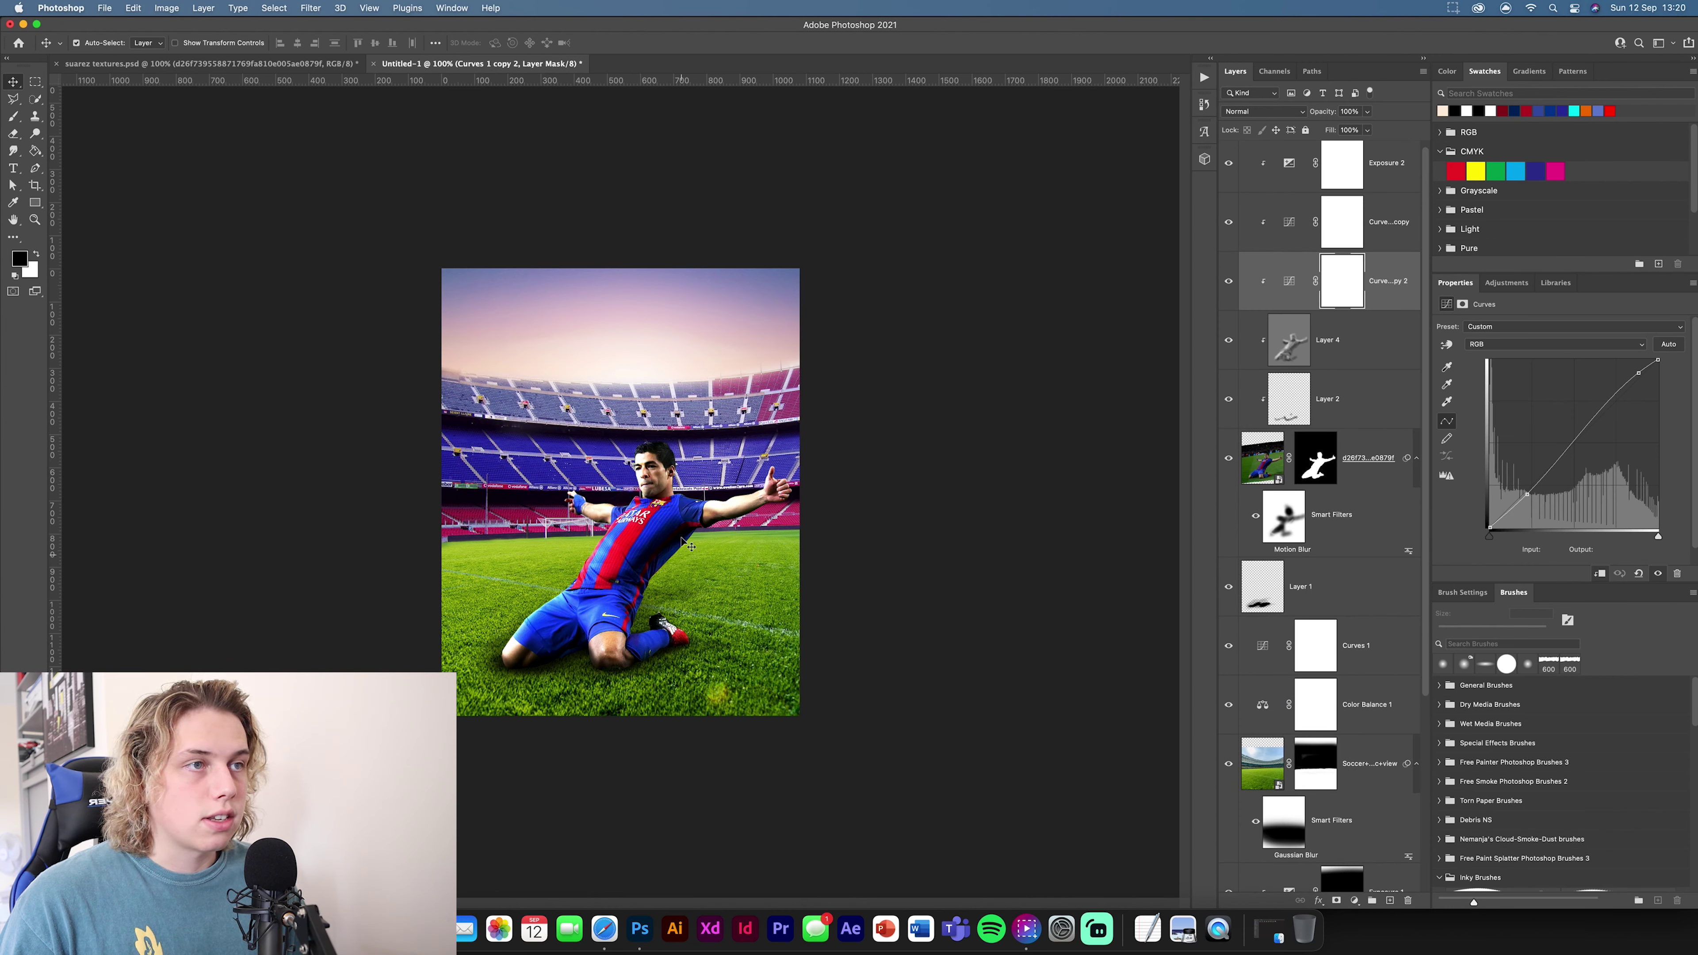
Step: Reduce the opacity of Layer 4 to 40% and deselect all layers
{"action": "left_click", "coordinate": [1333, 336]}
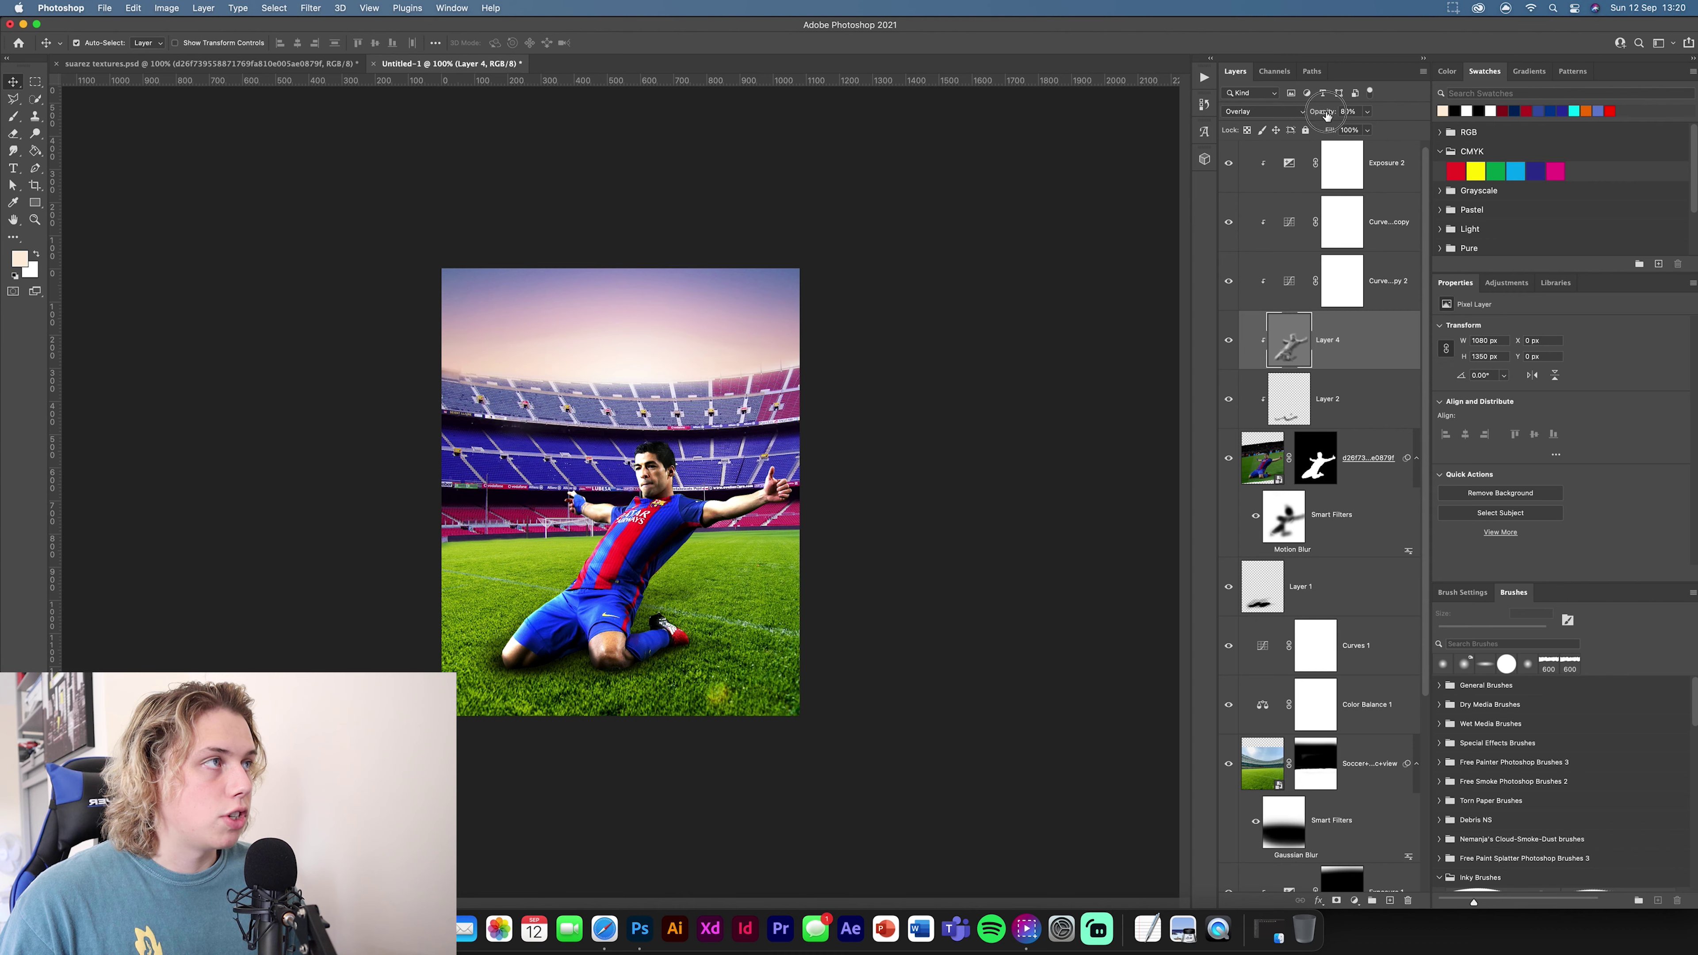
{"action": "left_click_drag", "start_coordinate": [1330, 113], "coordinate": [1322, 116]}
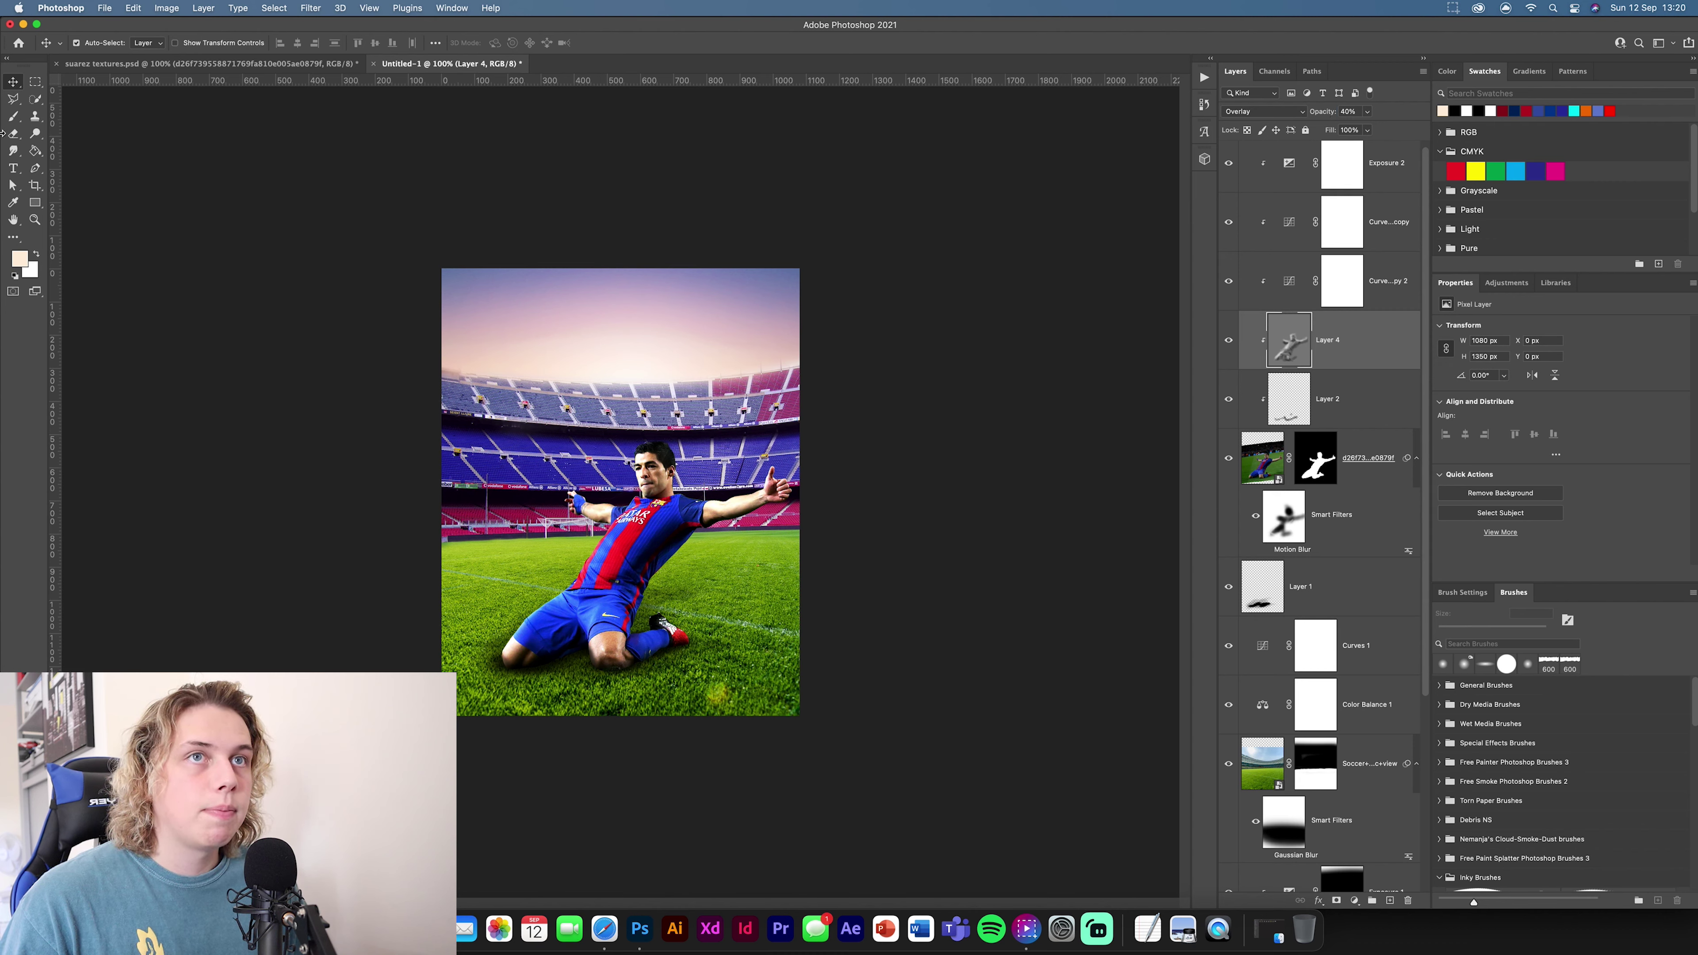
{"action": "left_click", "coordinate": [396, 439]}
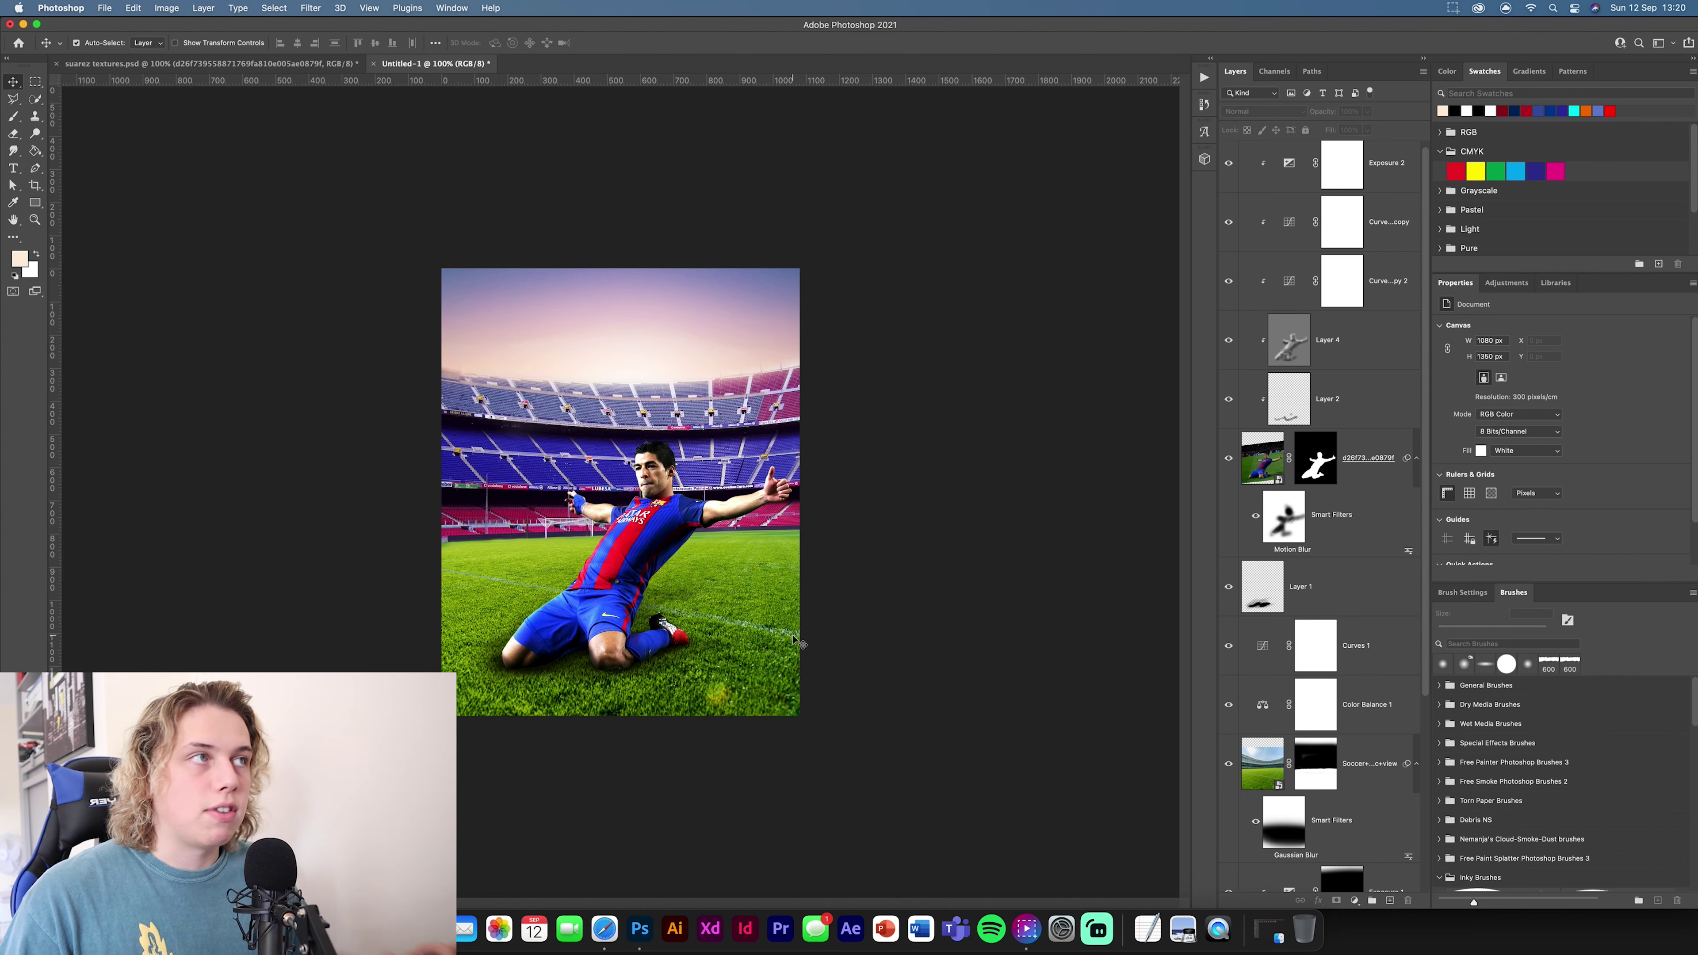
Step: Check the clipped Exposure and Curves adjustments, and delete the Curves copy directly above Layer 4
{"action": "left_click", "coordinate": [1292, 164]}
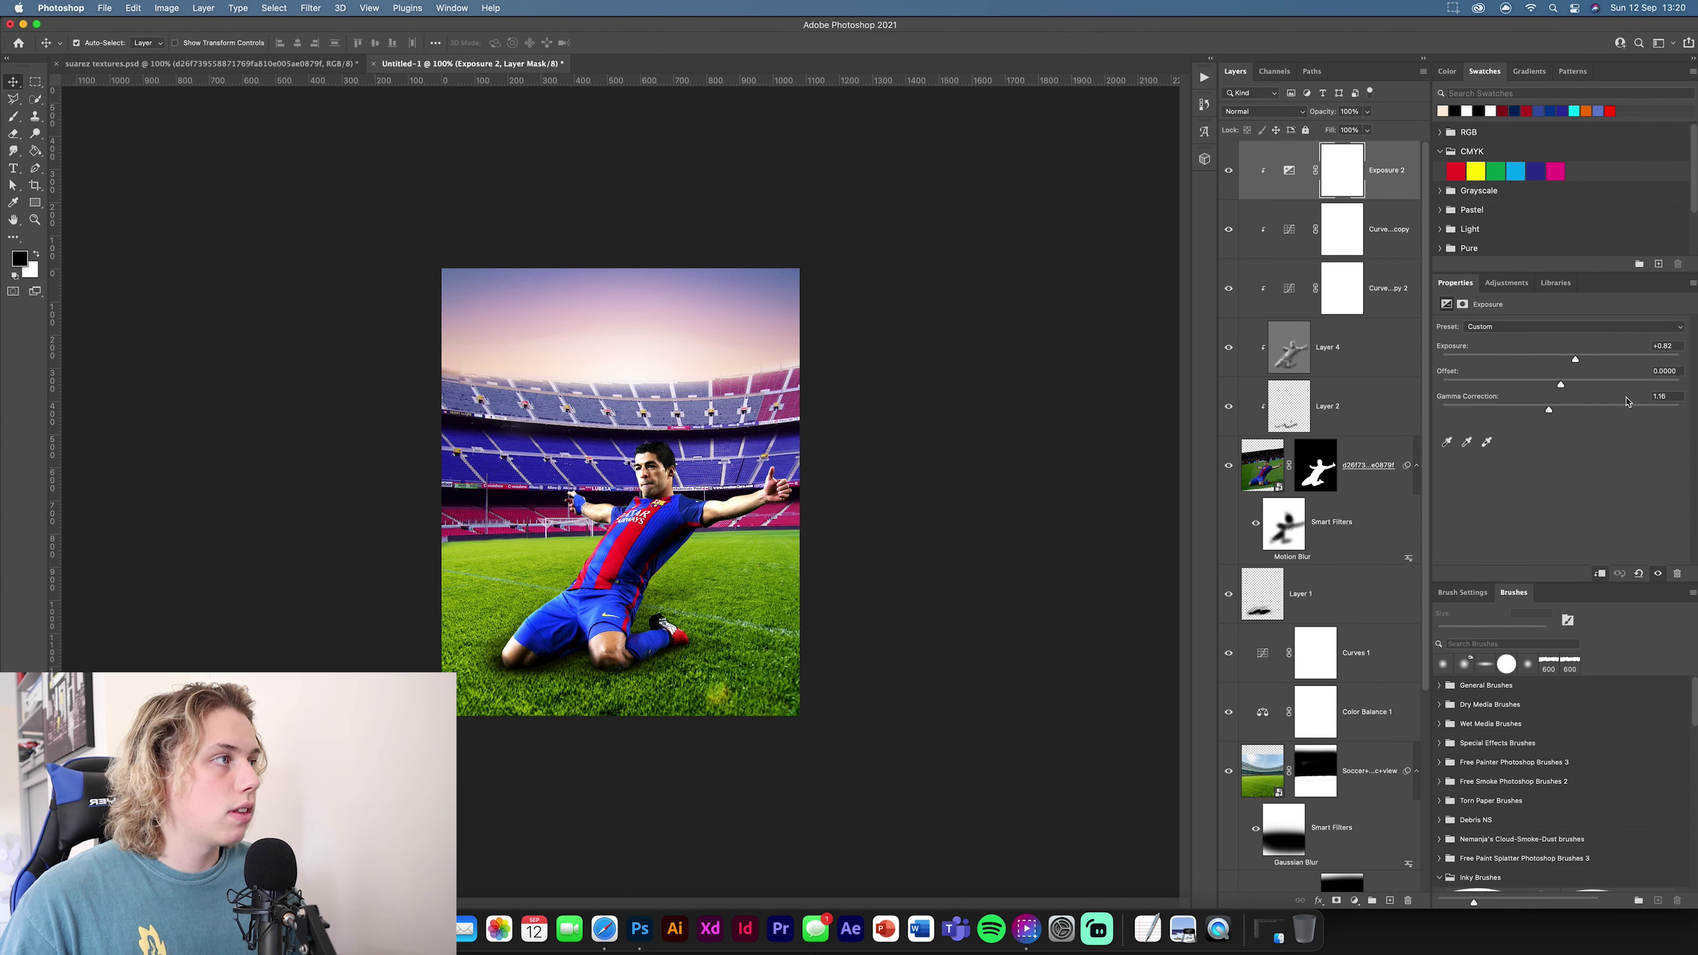
{"action": "left_click", "coordinate": [1292, 234]}
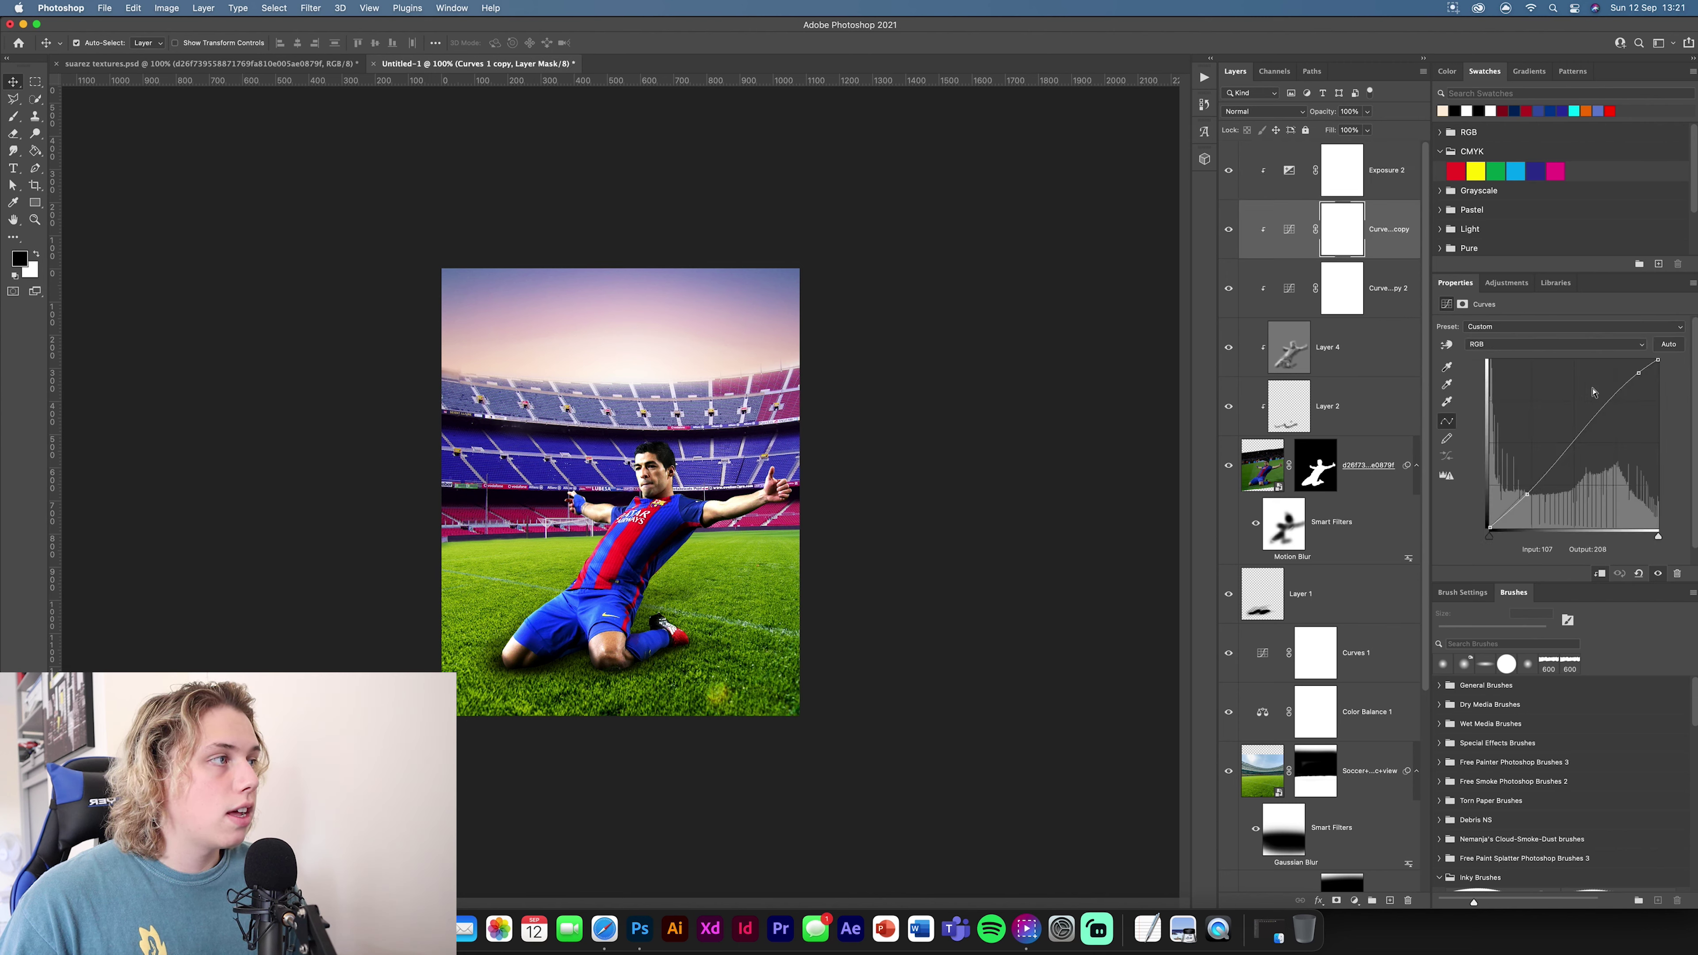
{"action": "left_click", "coordinate": [1271, 294]}
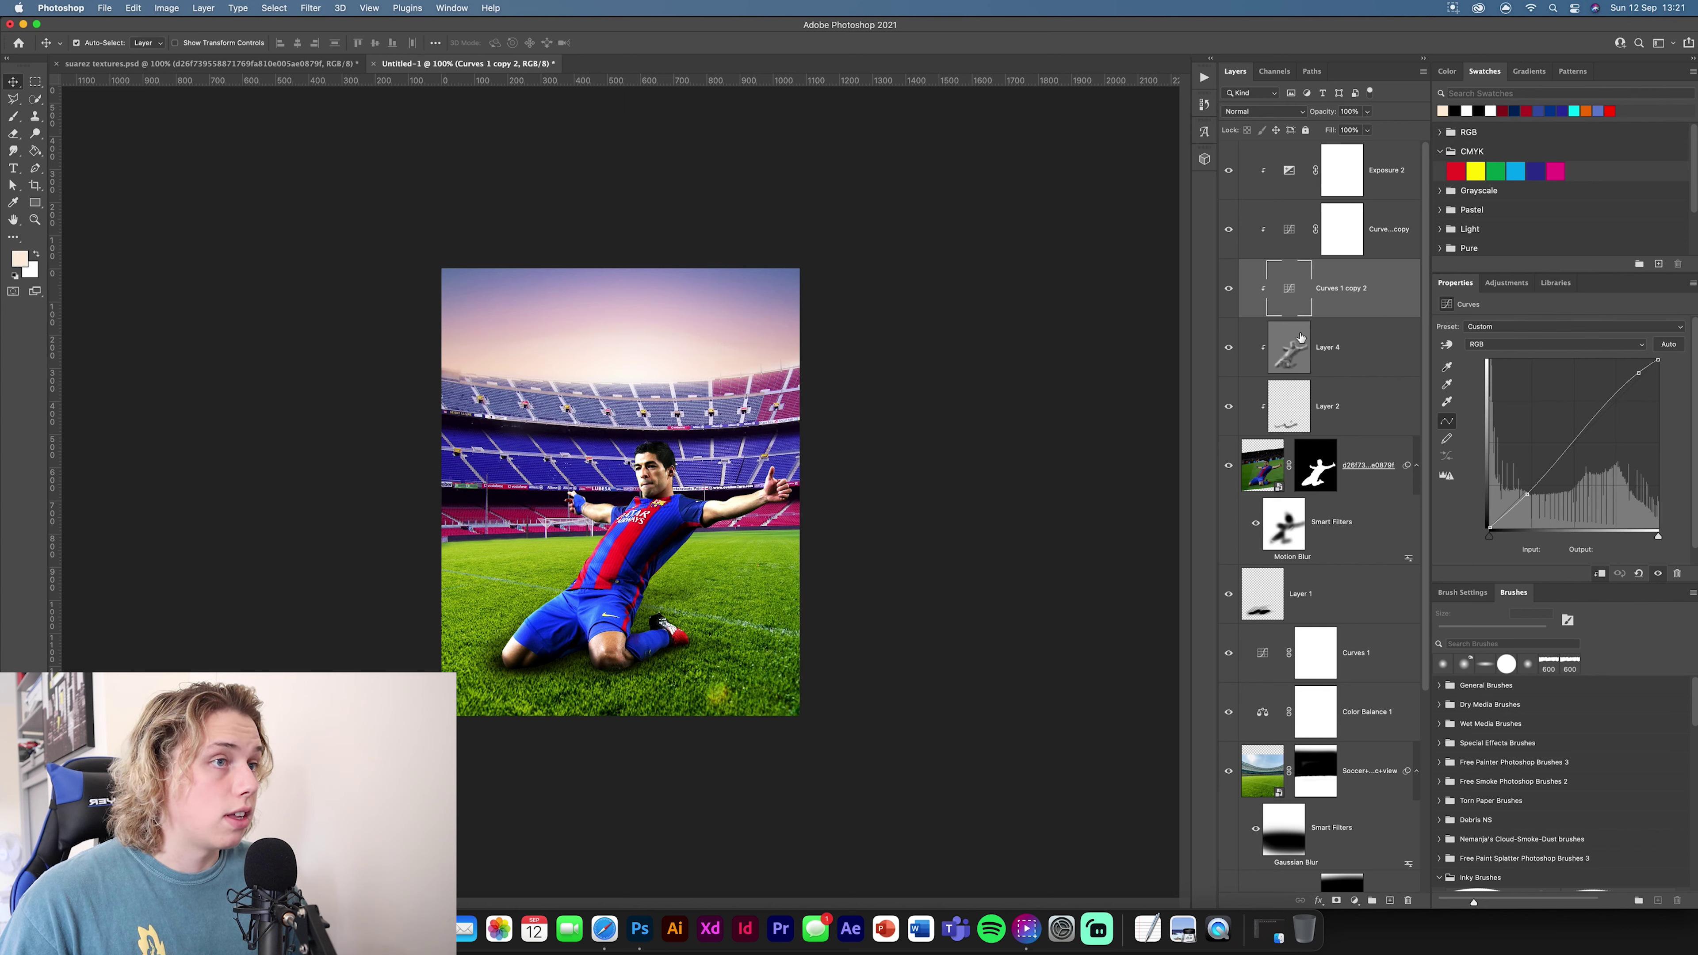
{"action": "key", "text": "BackSpace"}
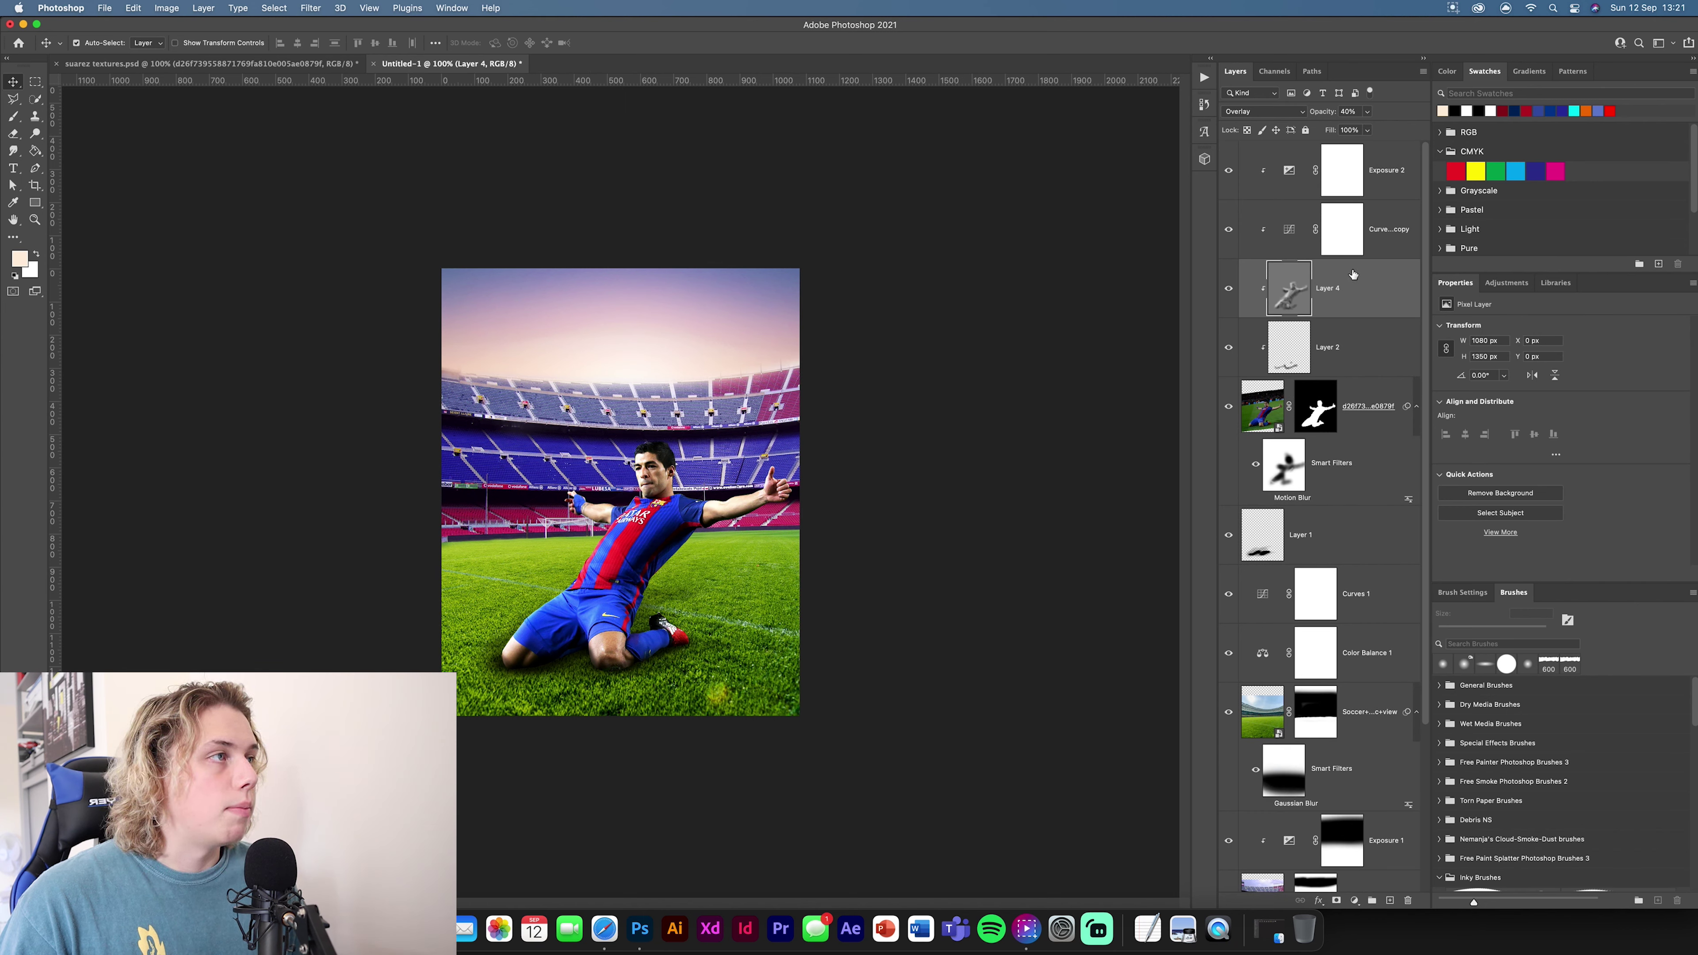
Step: Duplicate Color Balance 1 above Layer 4 and clip it, the Curves copy and Exposure 2 to the player
{"action": "left_click", "coordinate": [1365, 599]}
{"action": "left_click_drag", "start_coordinate": [1372, 655], "coordinate": [1348, 257]}
{"action": "left_click", "coordinate": [1378, 316], "text": "alt"}
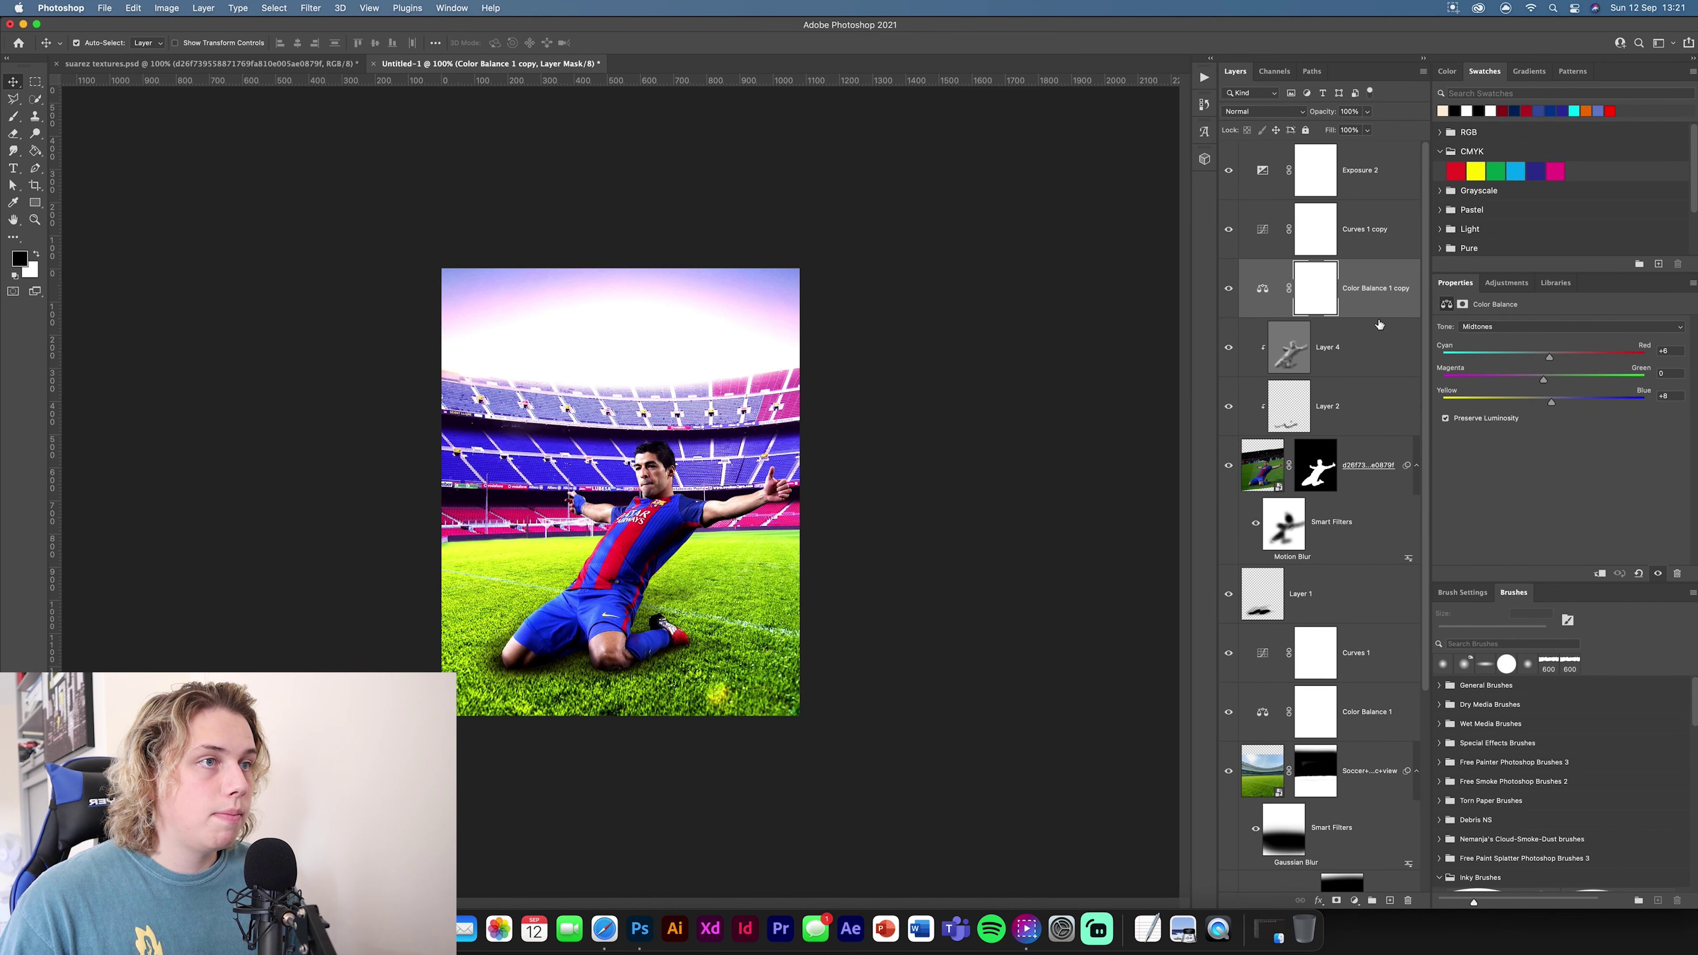
{"action": "left_click", "coordinate": [1378, 317], "text": "alt"}
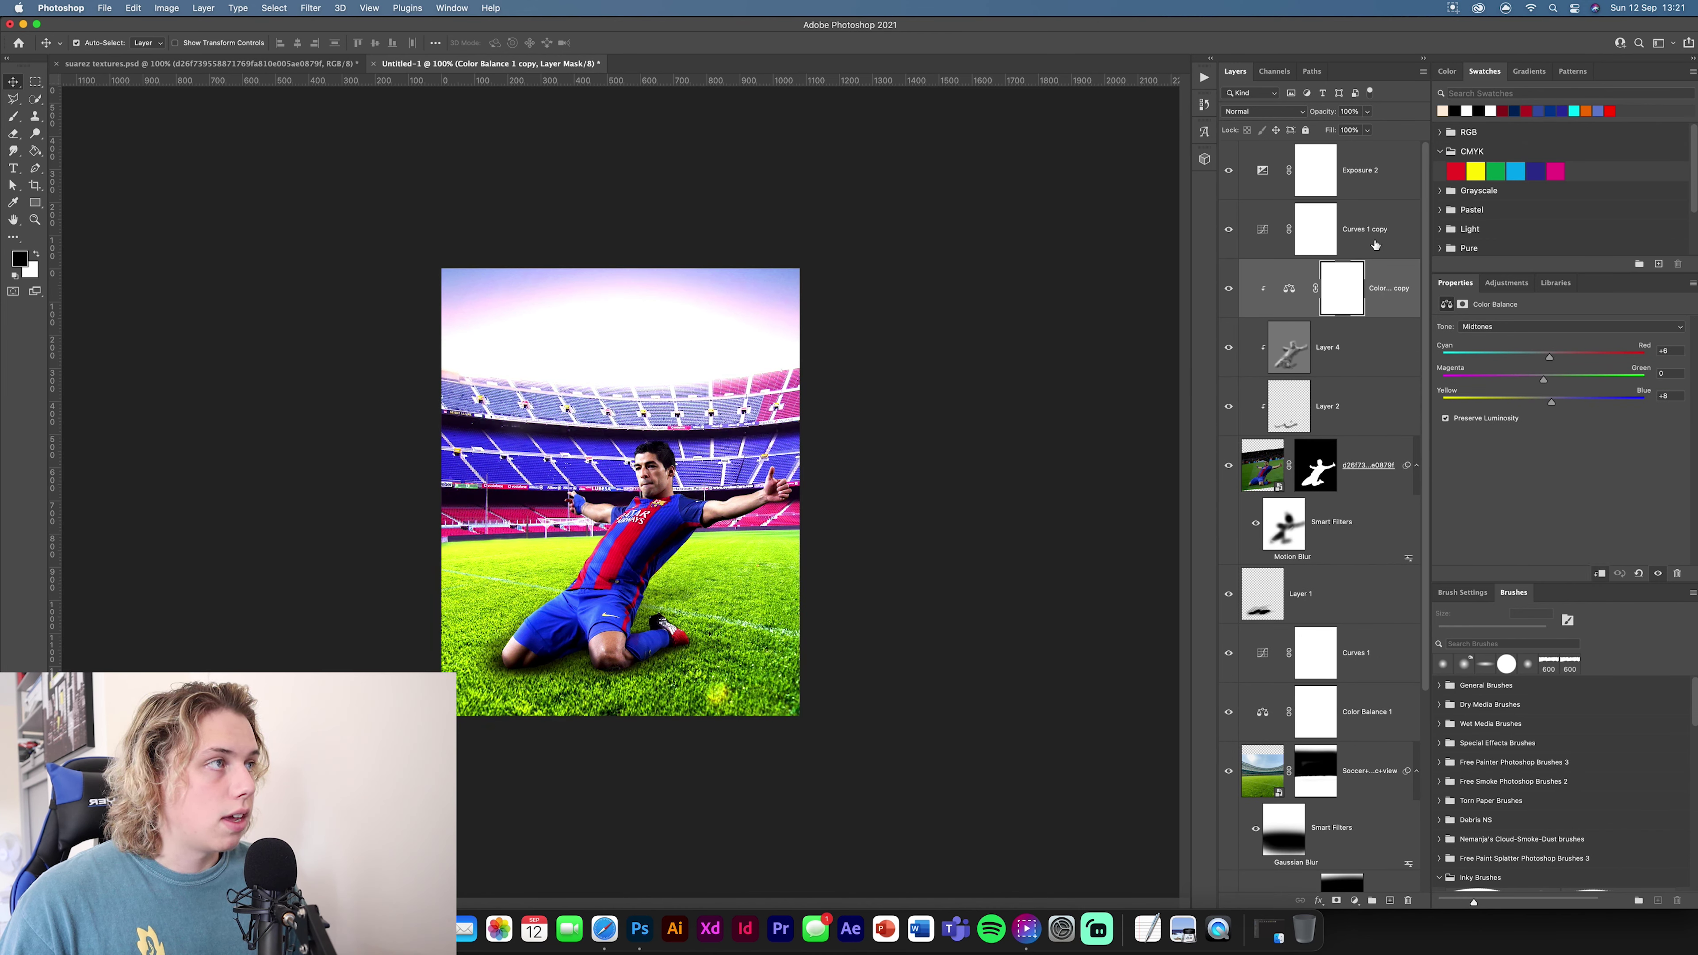
{"action": "left_click", "coordinate": [1380, 258], "text": "alt"}
{"action": "left_click", "coordinate": [1379, 199], "text": "alt"}
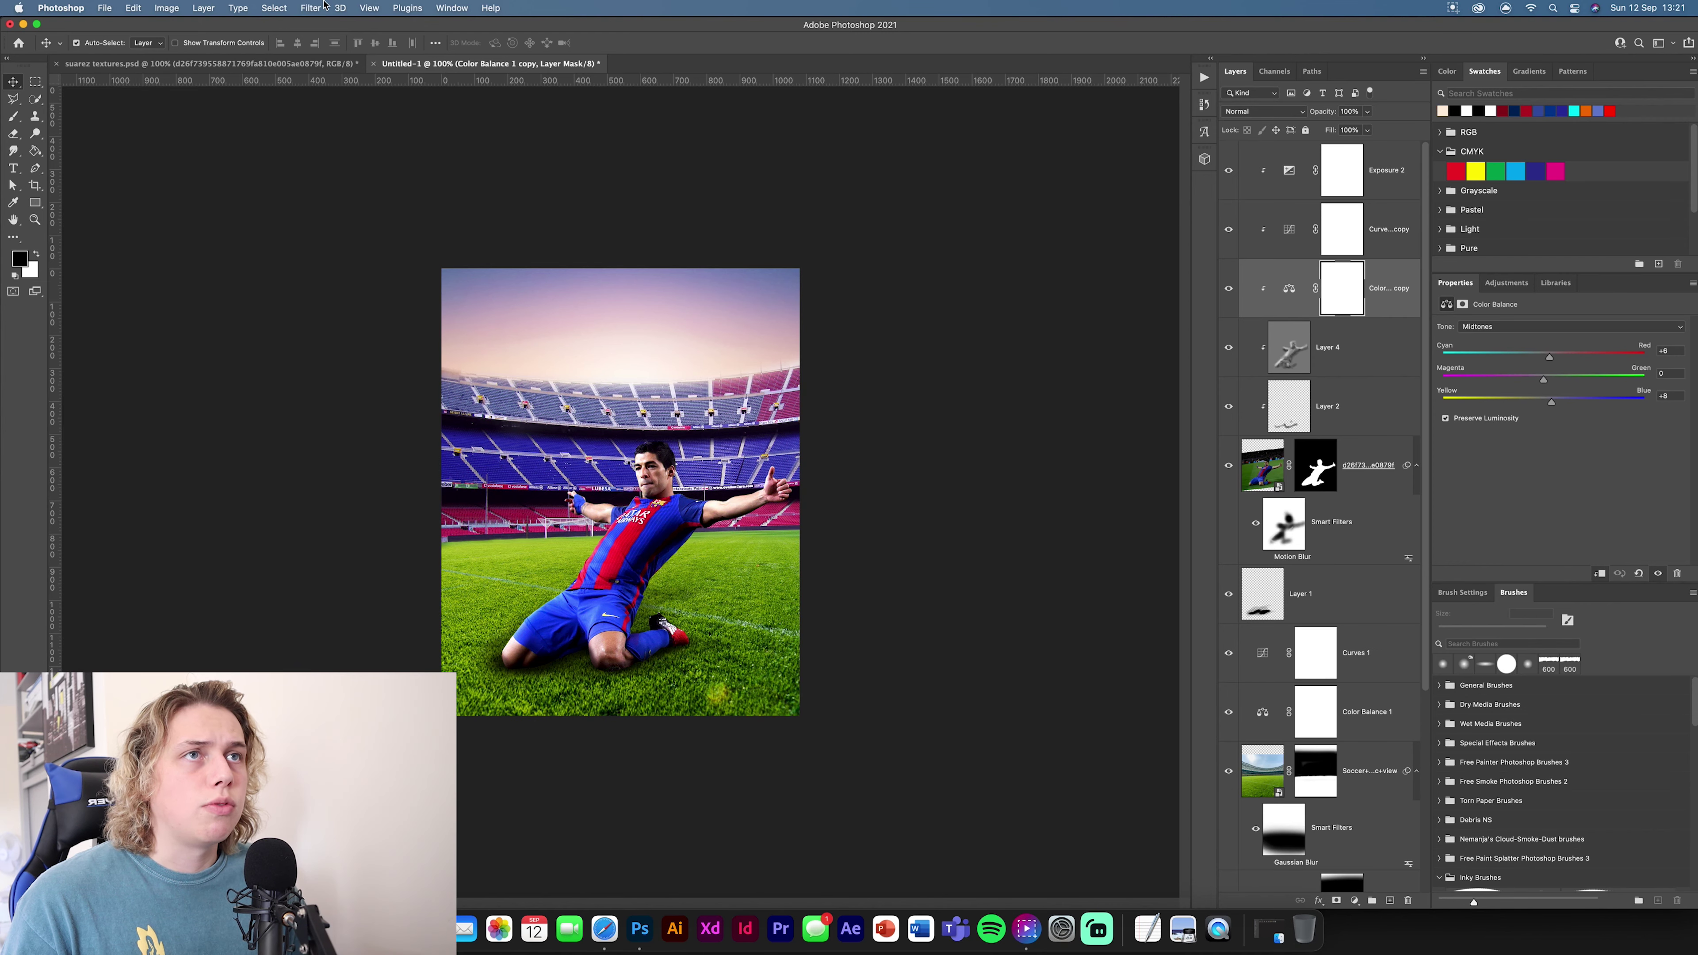
Step: Check the angle and distance of the Motion Blur smart filter on the player layer and accept the settings
{"action": "left_click", "coordinate": [311, 7]}
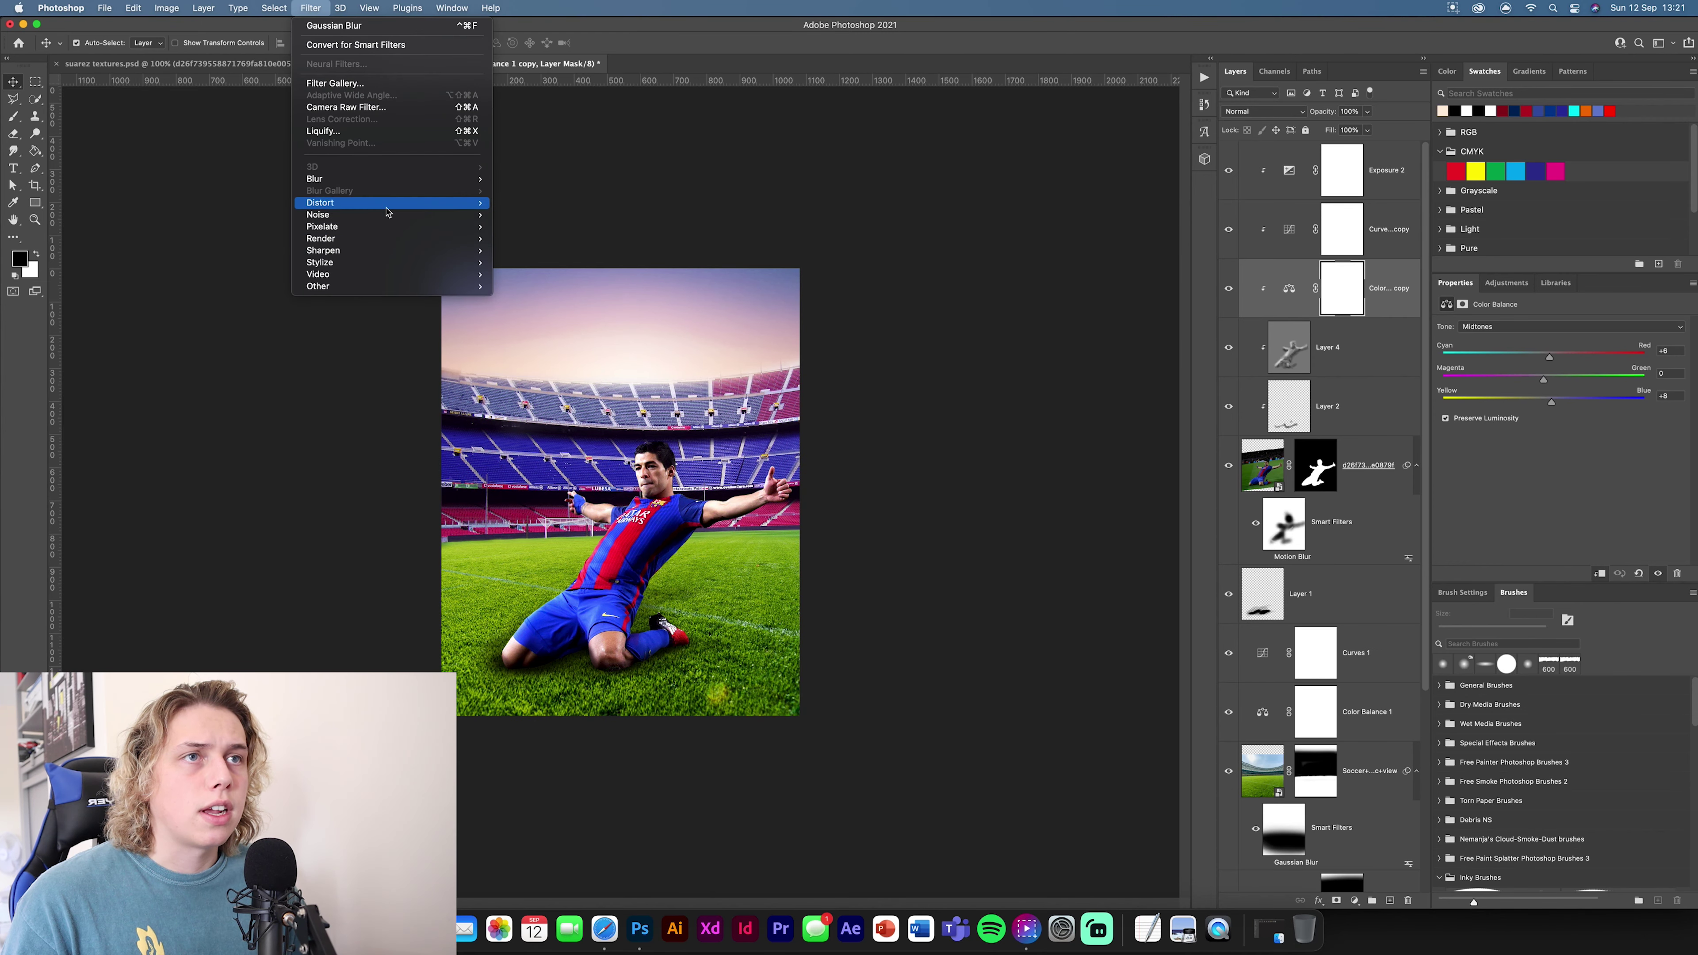
{"action": "mouse_move", "coordinate": [476, 179]}
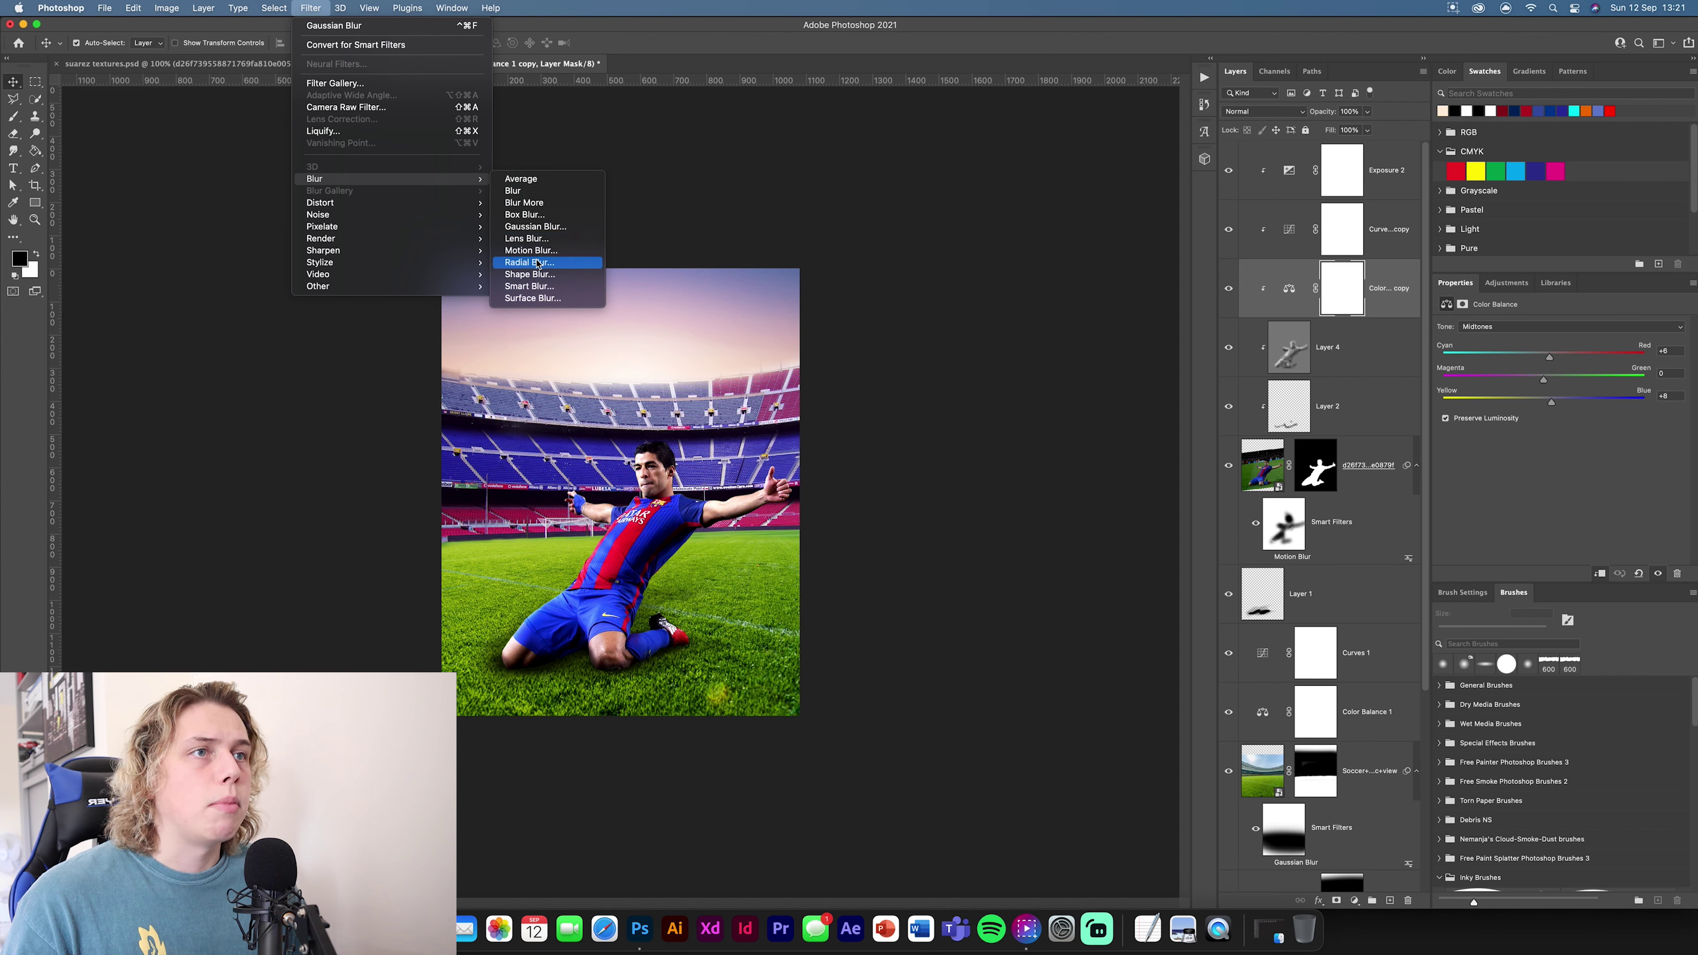
{"action": "left_click", "coordinate": [1273, 564]}
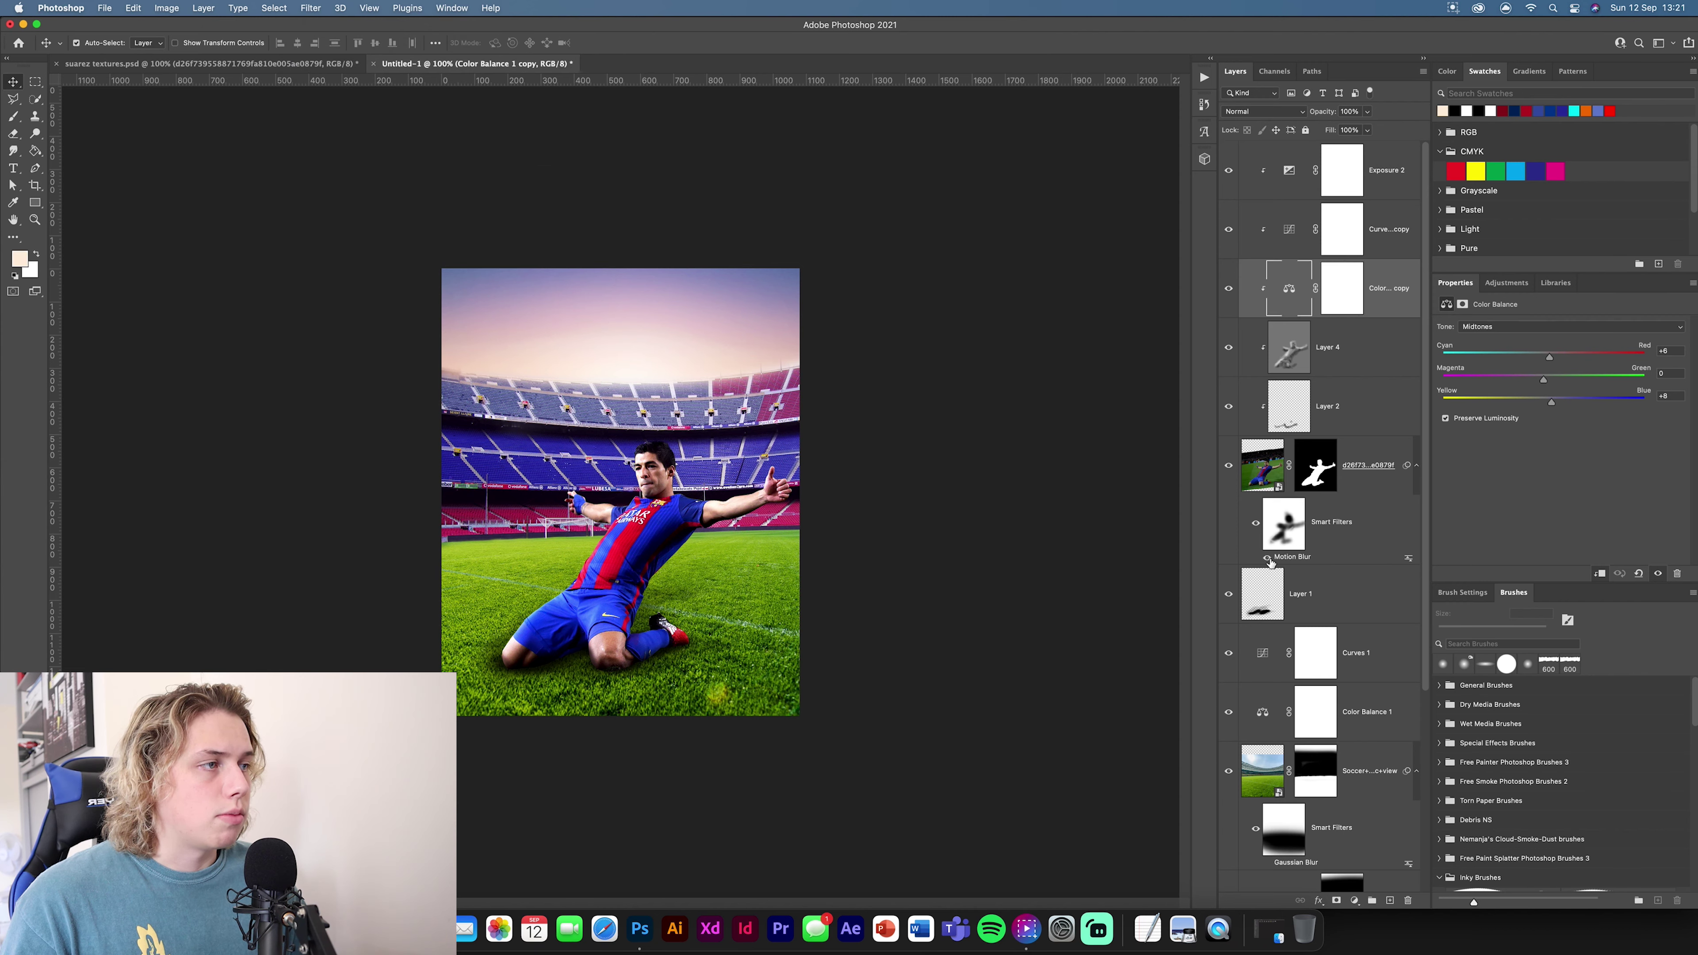
{"action": "double_click", "coordinate": [1273, 559]}
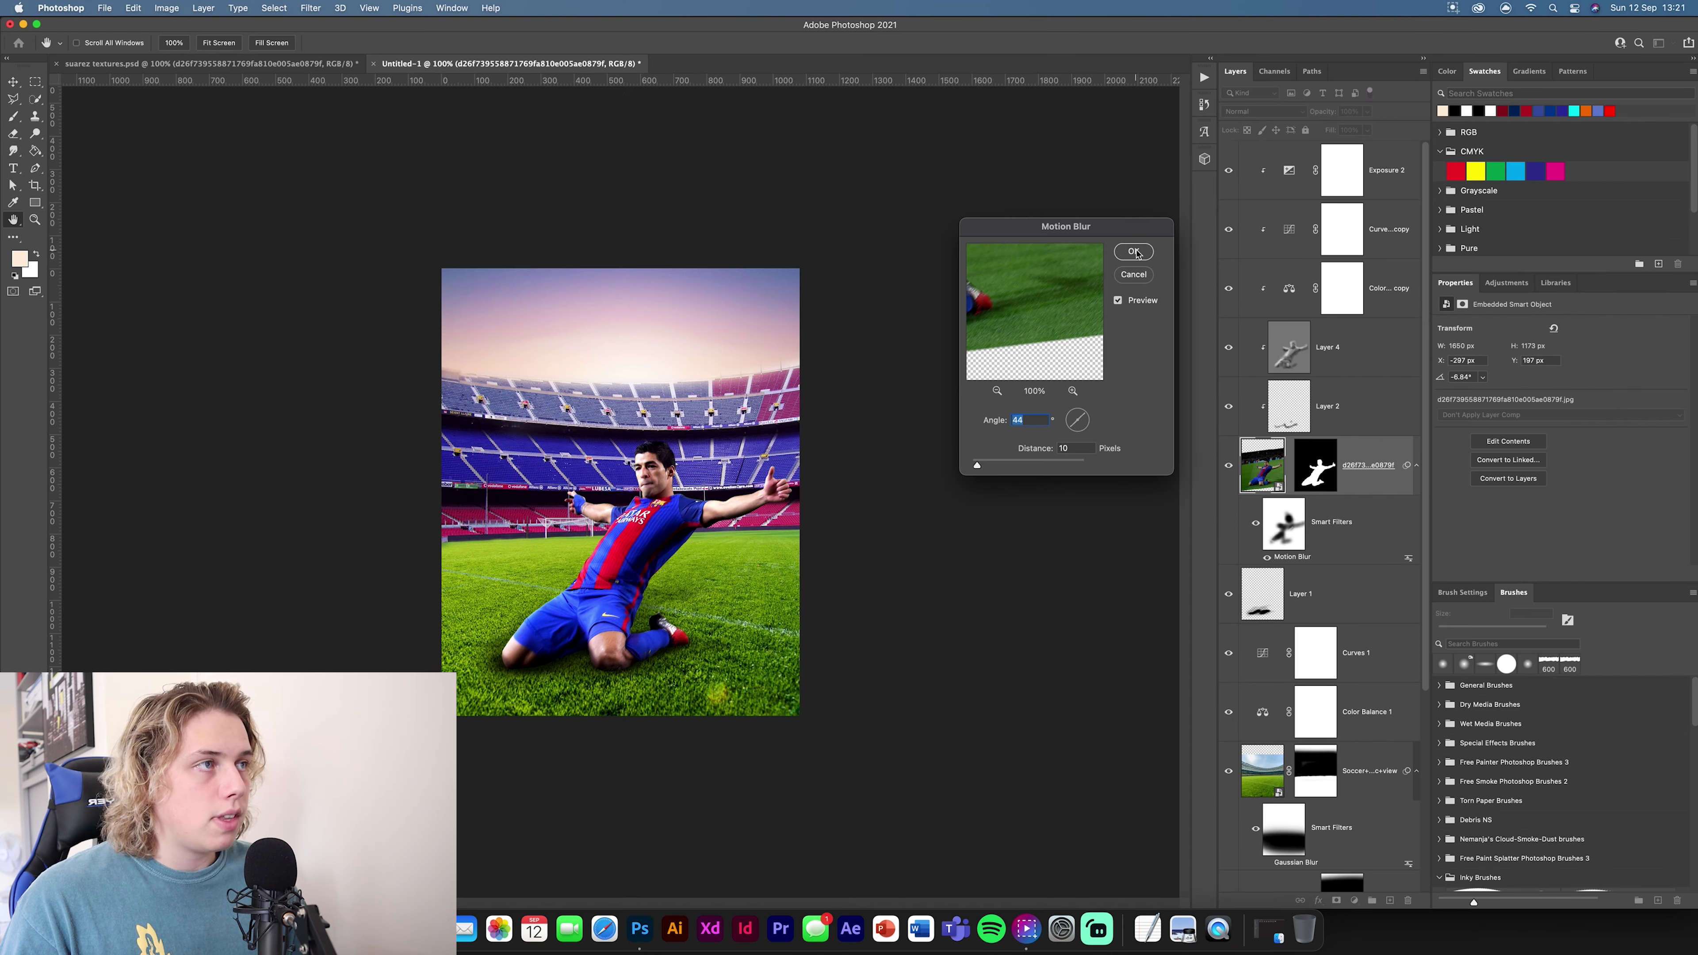
{"action": "left_click", "coordinate": [1135, 252]}
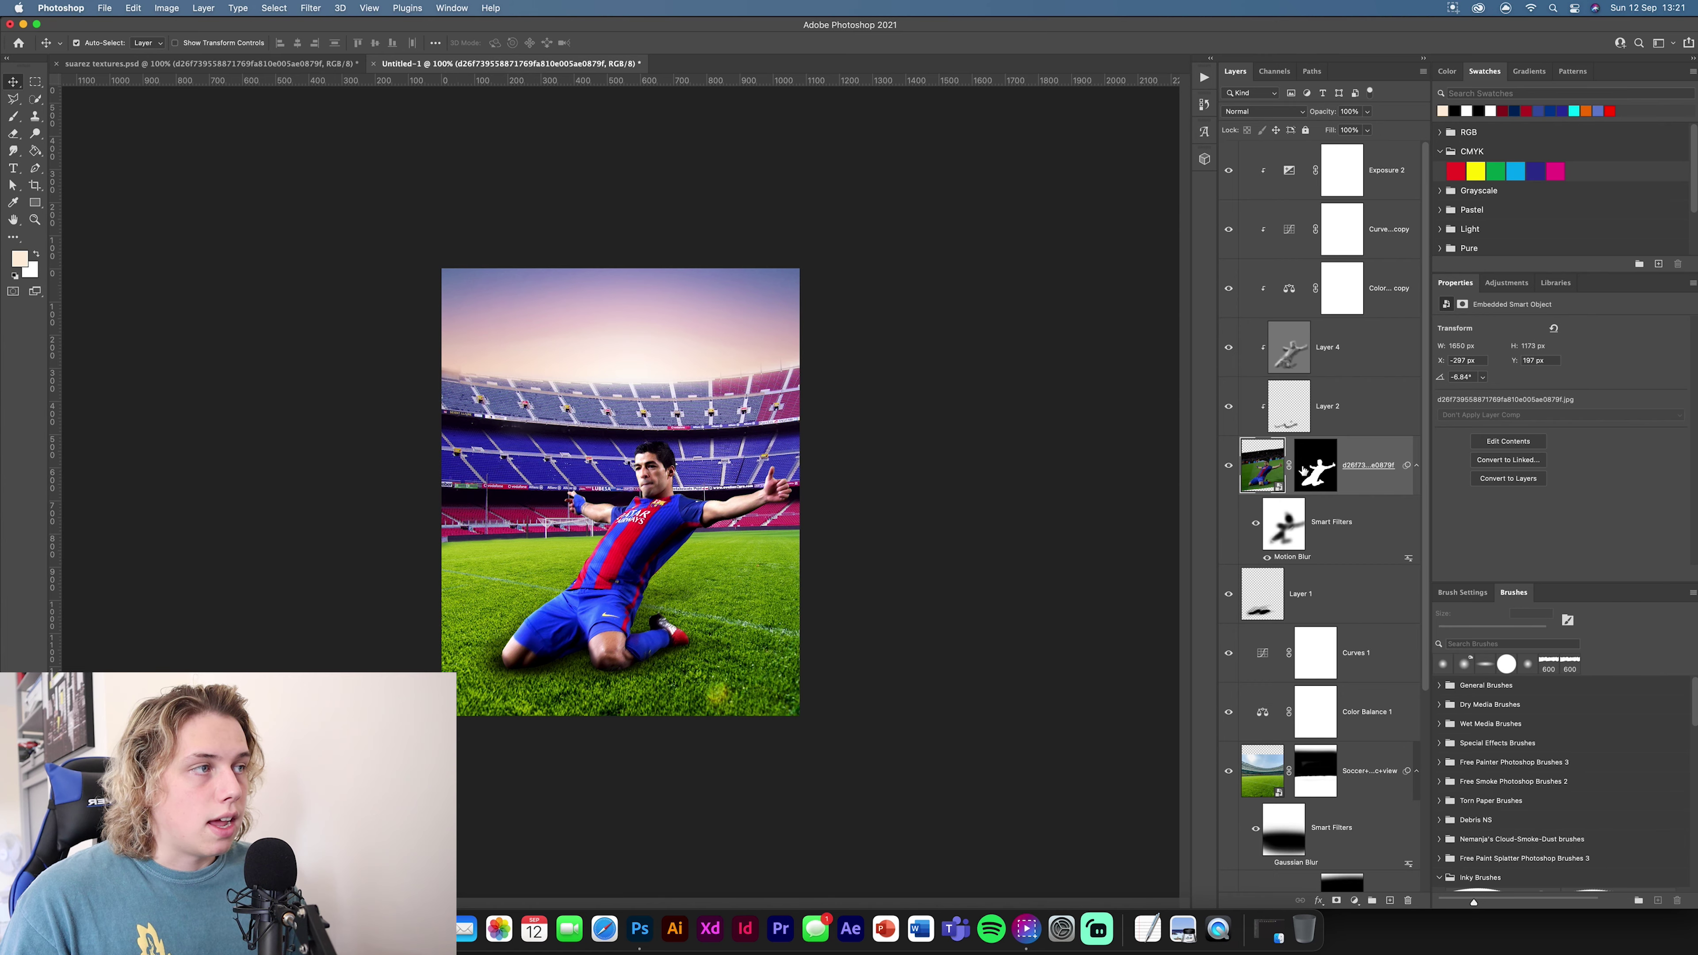
Step: Paint black on the player's Motion Blur filter mask along the jersey and shorts with a 118 px soft round brush at 32% opacity
{"action": "left_click", "coordinate": [1291, 512]}
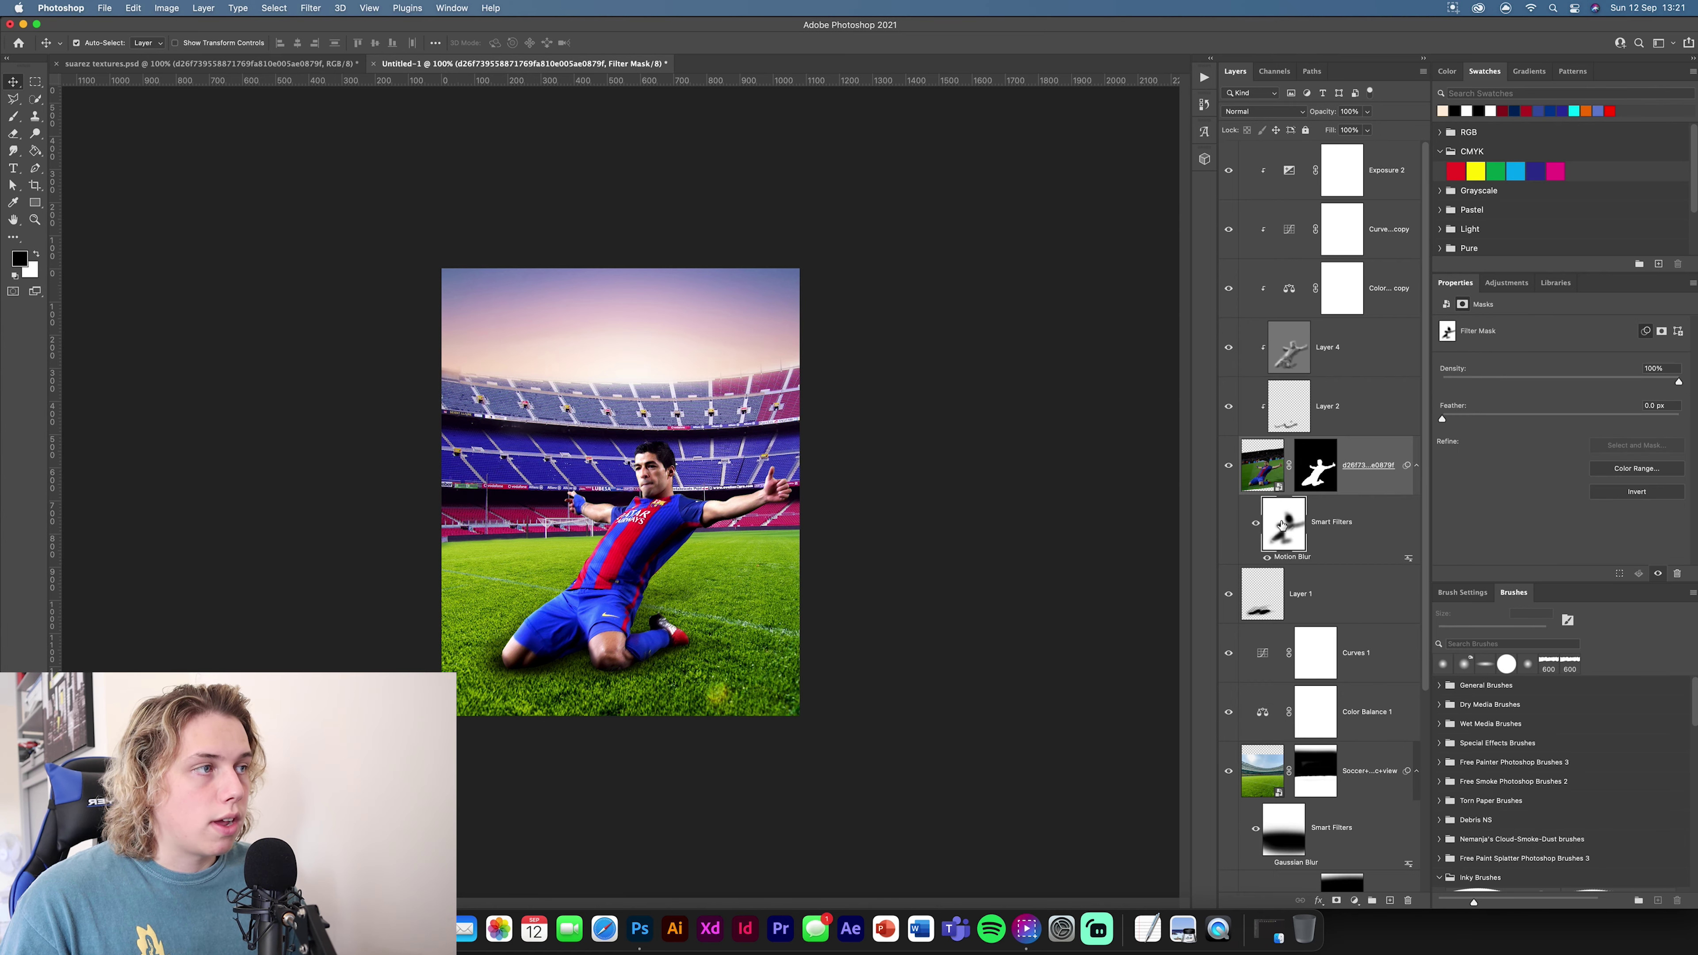
{"action": "key", "text": "super+plus"}
{"action": "key", "text": "super+plus"}
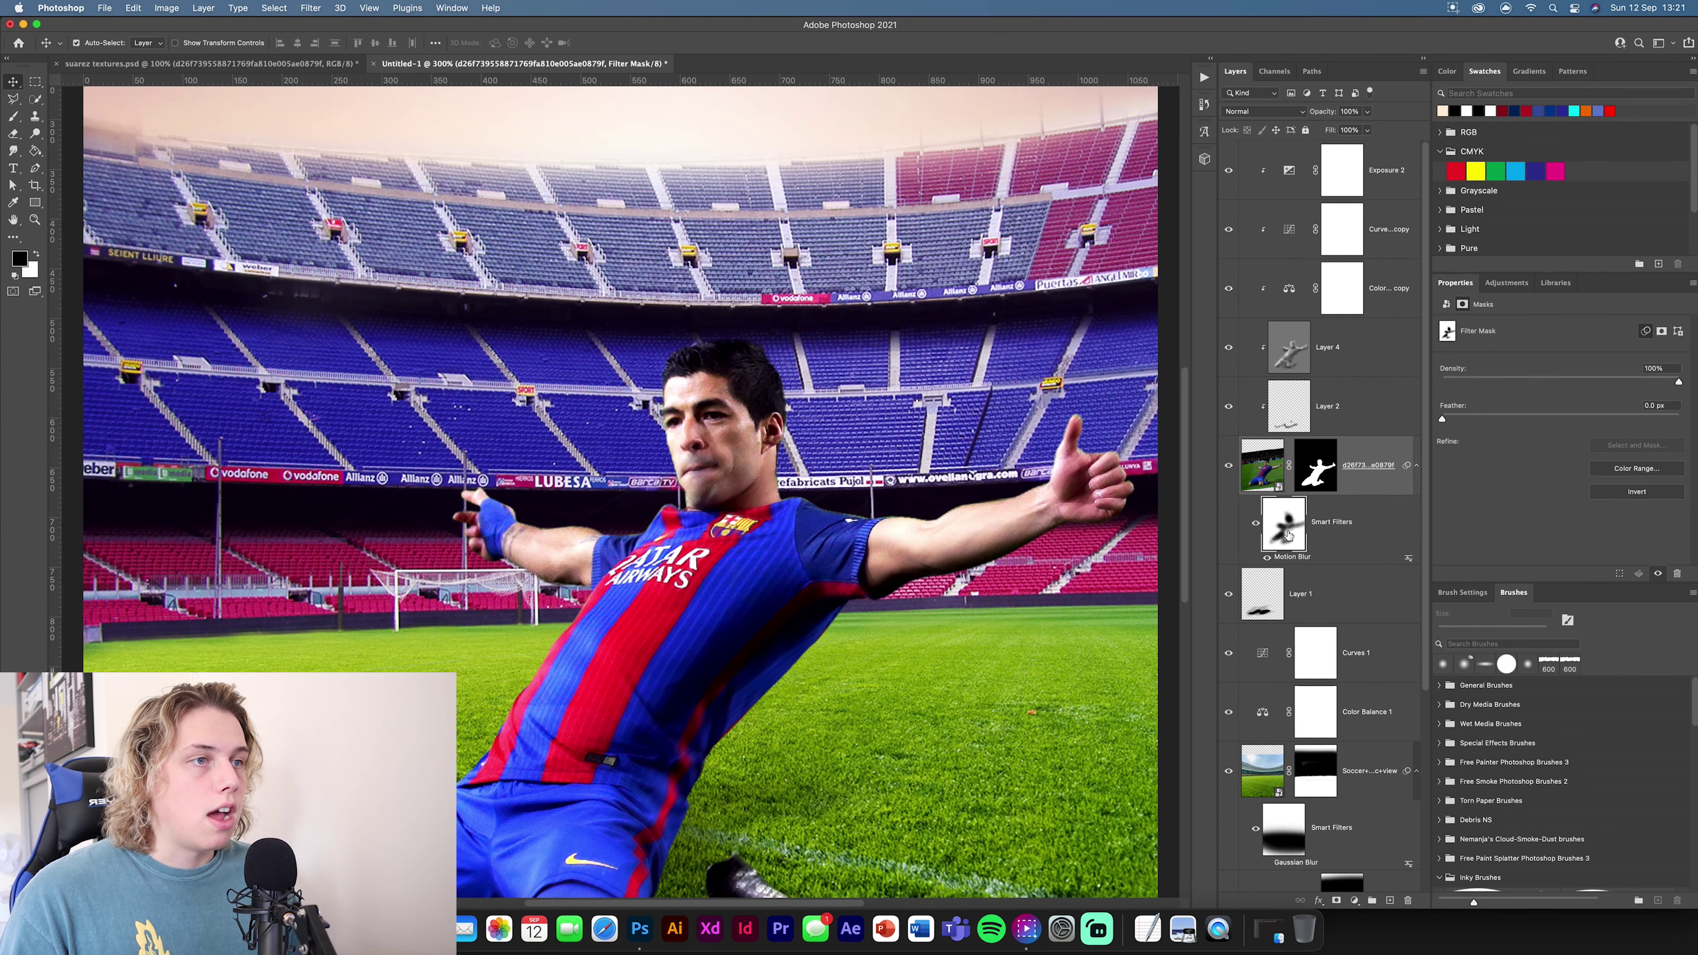
{"action": "scroll", "coordinate": [807, 329], "scroll_direction": "down", "scroll_amount": 5}
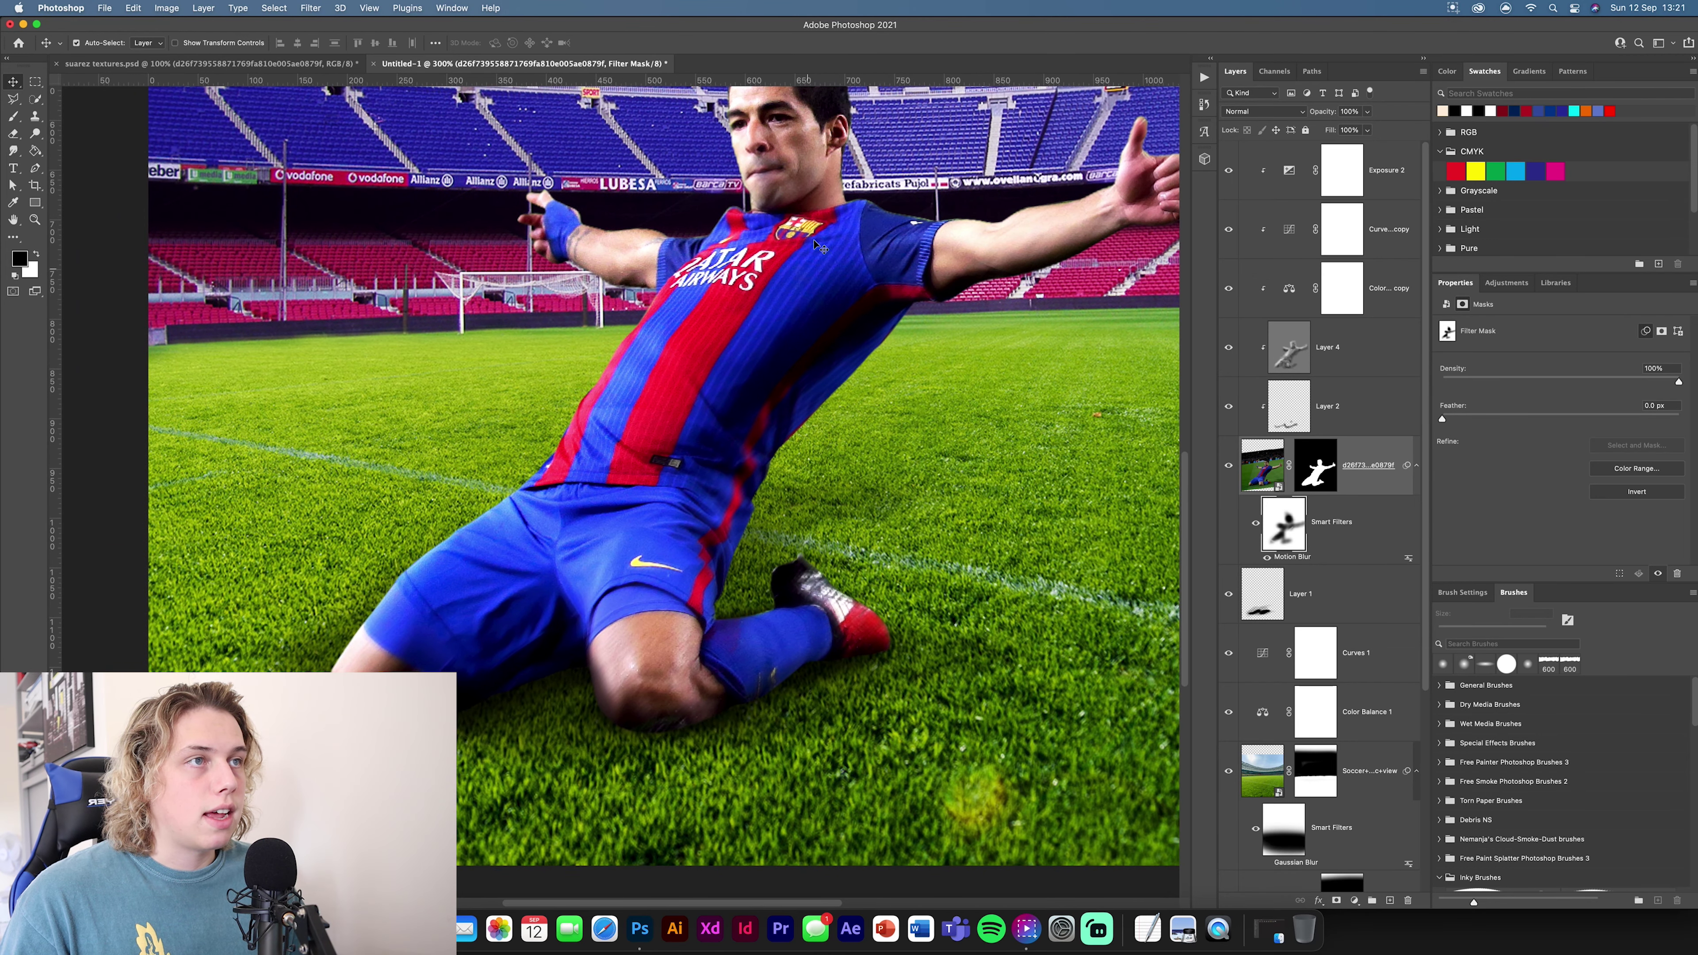
{"action": "key", "text": "b"}
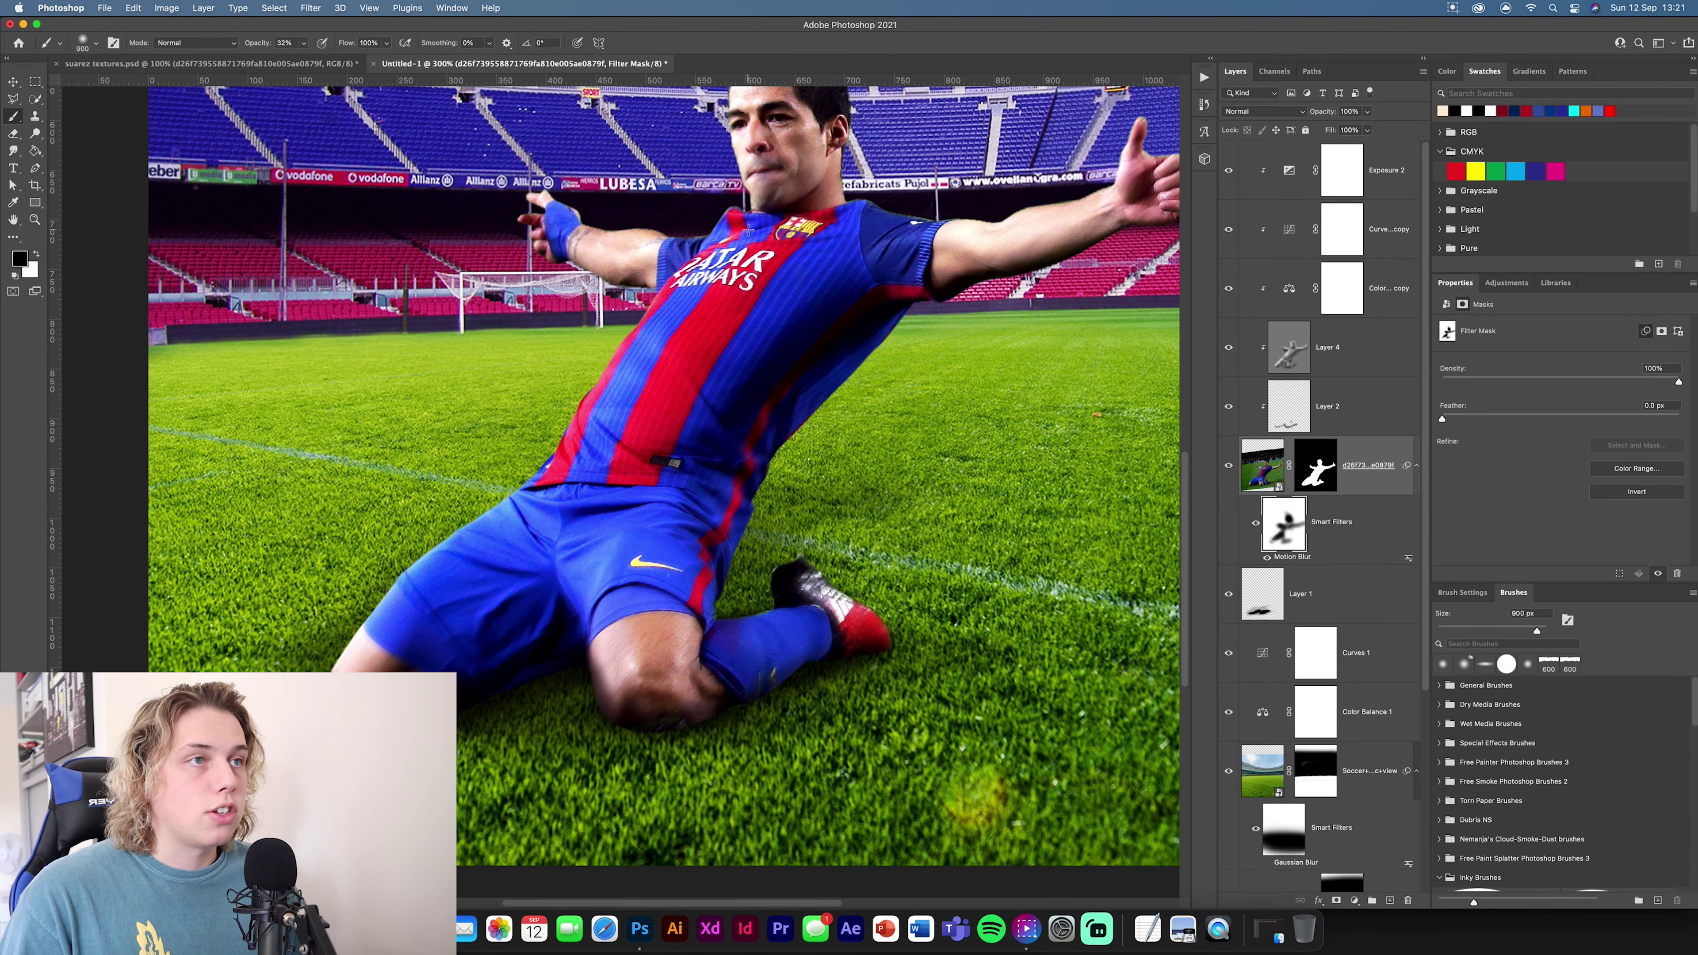
{"action": "left_click", "coordinate": [83, 42]}
{"action": "left_click_drag", "start_coordinate": [151, 79], "coordinate": [115, 81]}
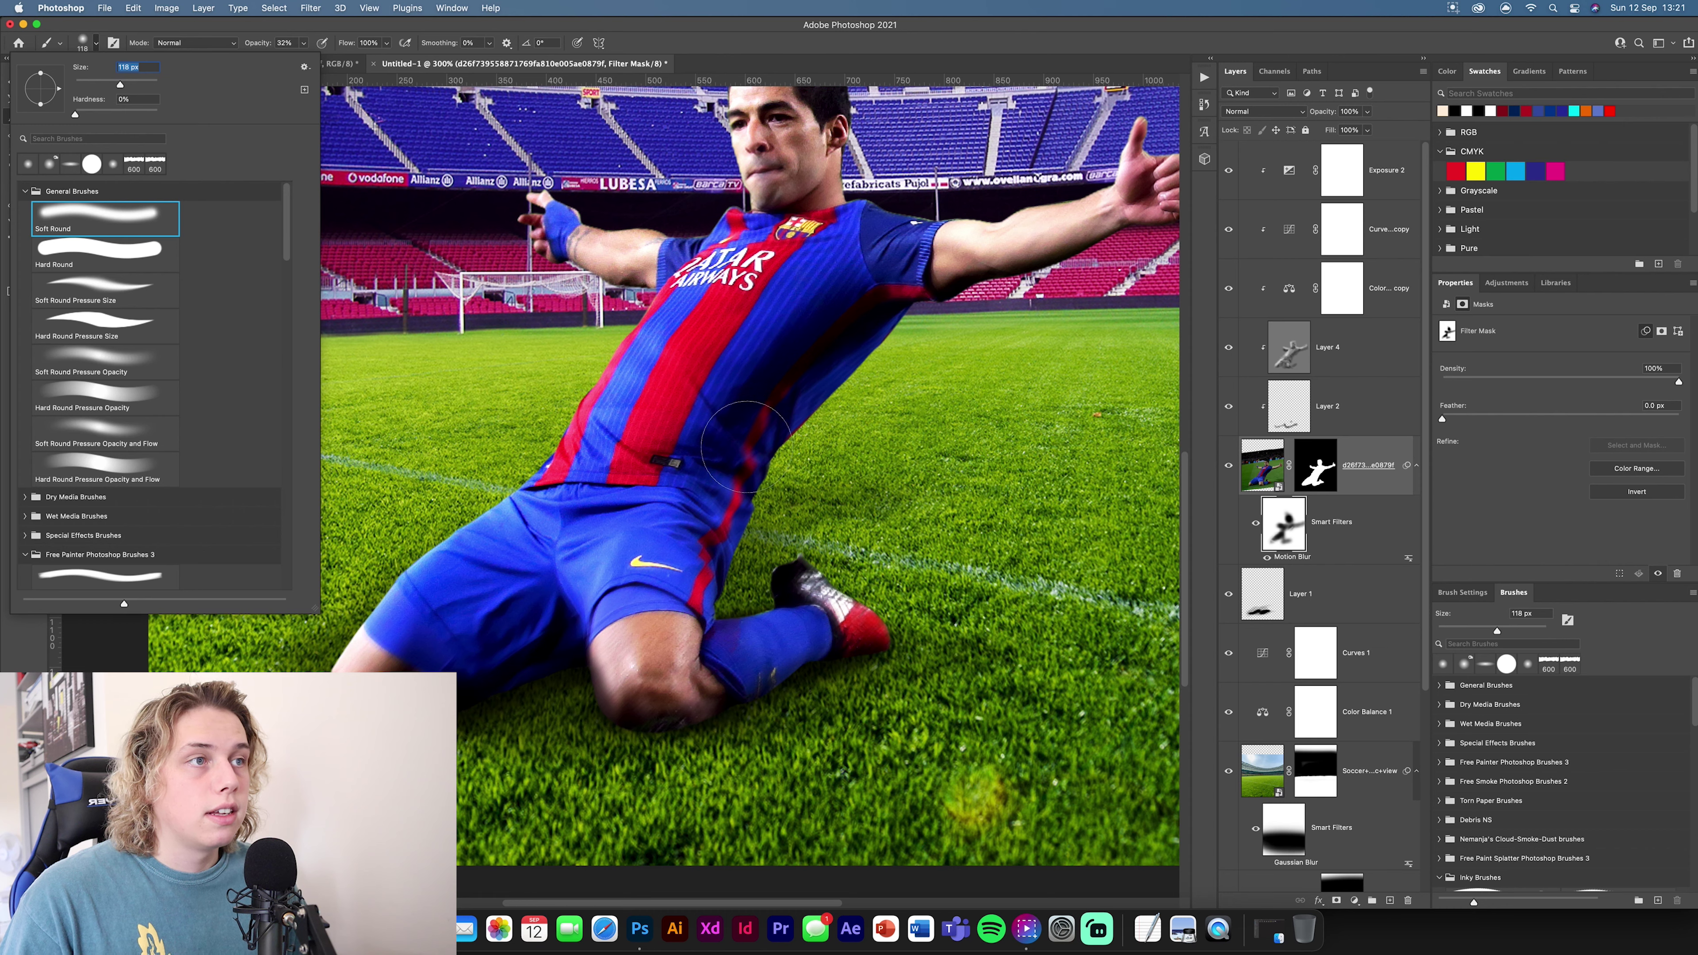
{"action": "left_click", "coordinate": [663, 263]}
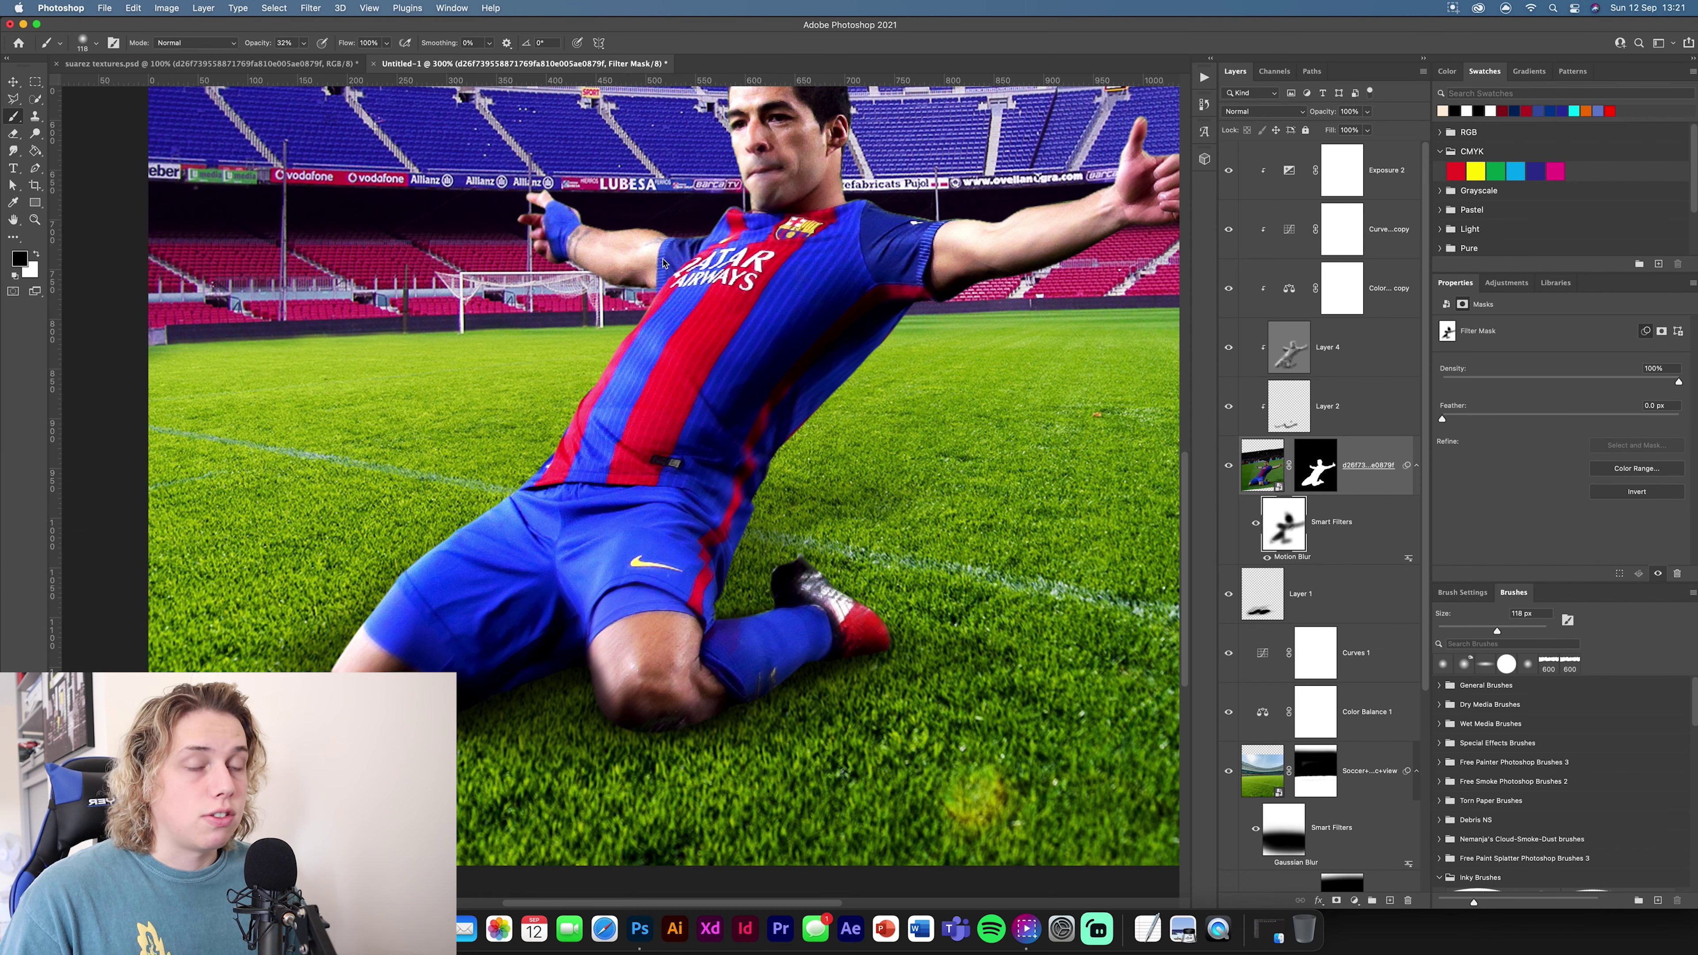
{"action": "key", "text": "x"}
{"action": "key", "text": "x"}
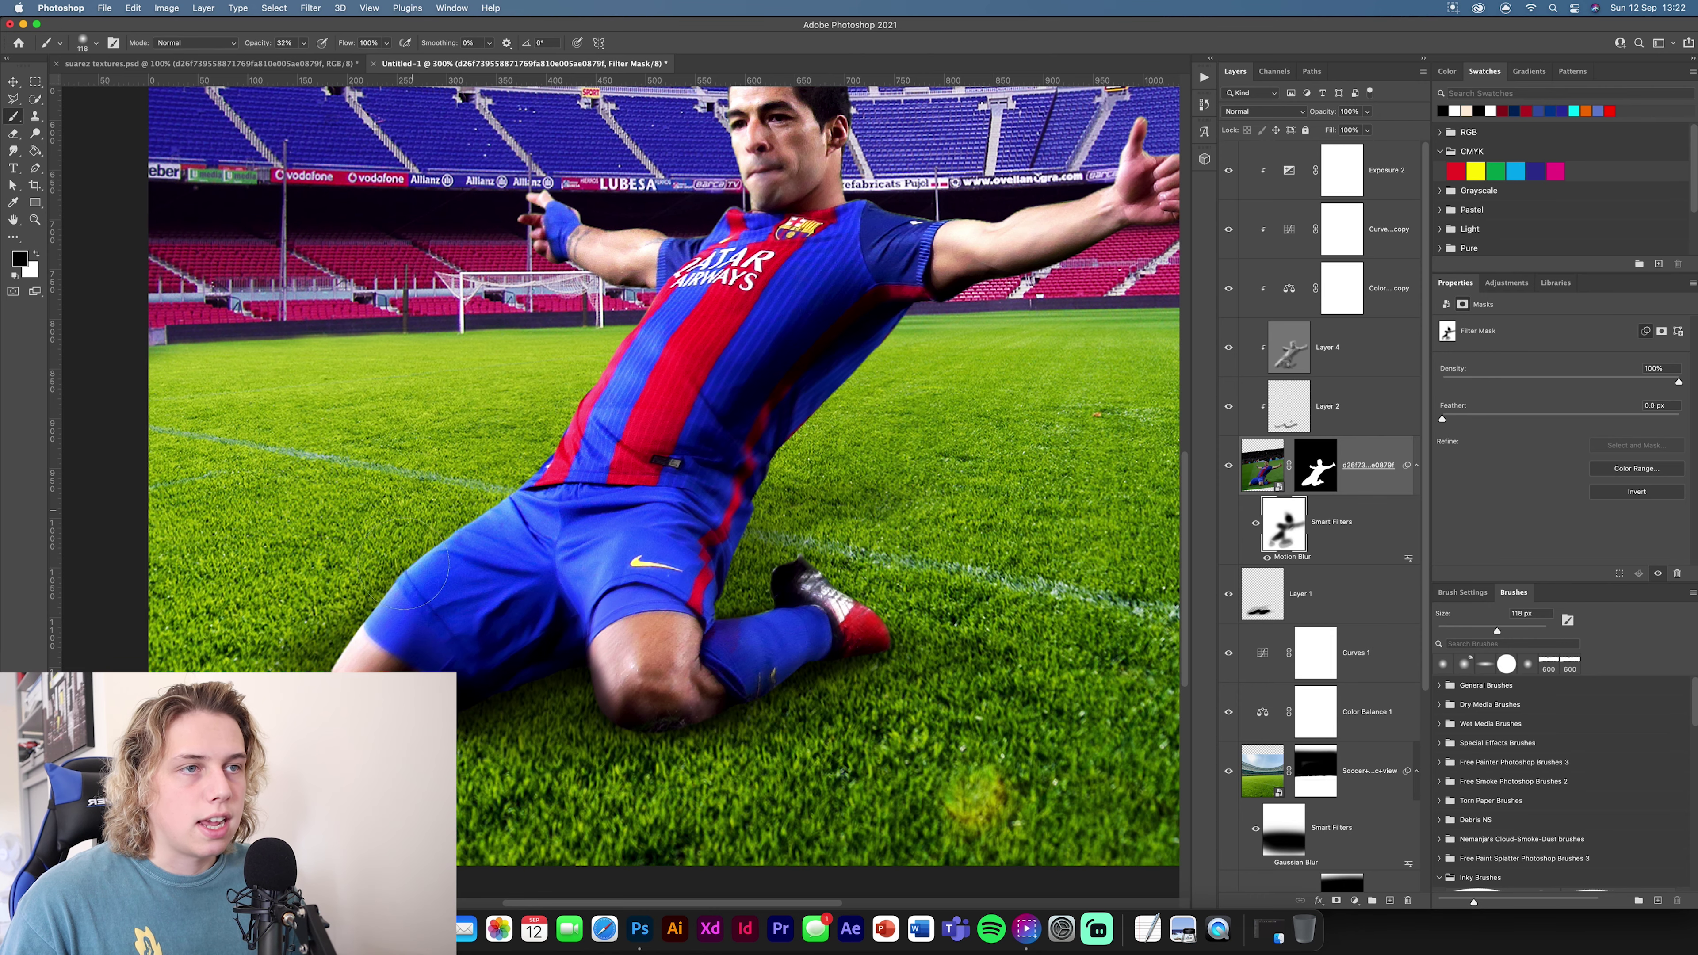
{"action": "left_click_drag", "start_coordinate": [578, 386], "coordinate": [410, 589]}
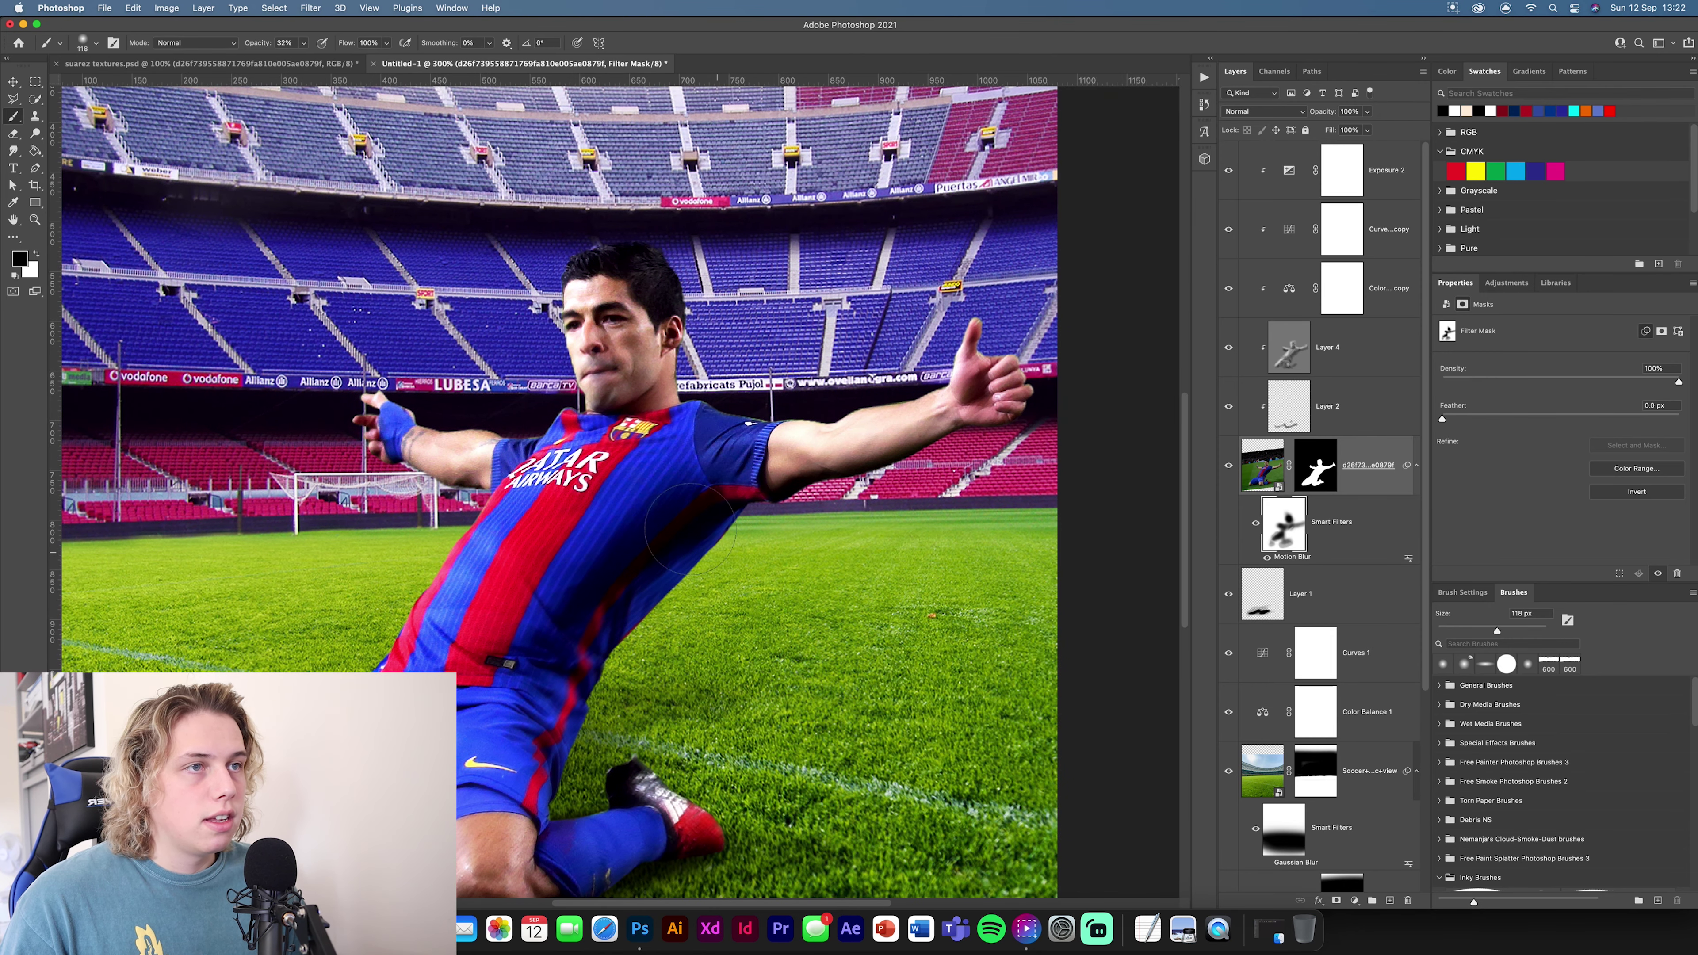
Step: Refine the player's Motion Blur filter mask along the outstretched arm, alternating white and black paint at 100% brush opacity
{"action": "key", "text": "x"}
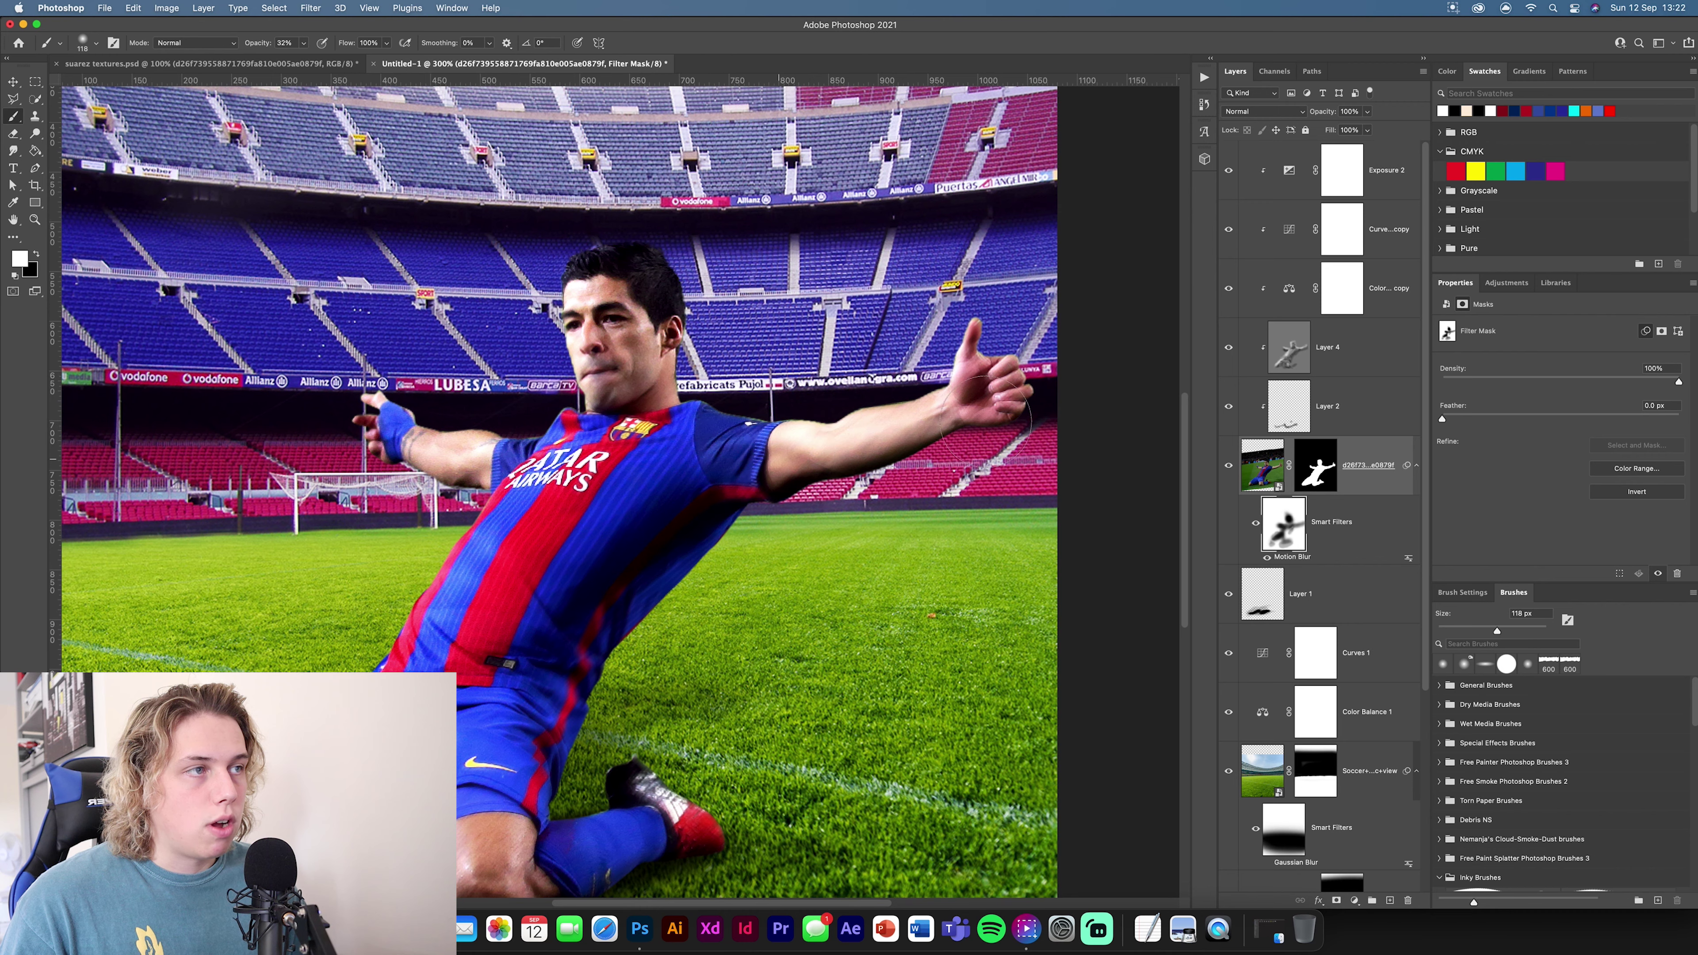
{"action": "key", "text": "0"}
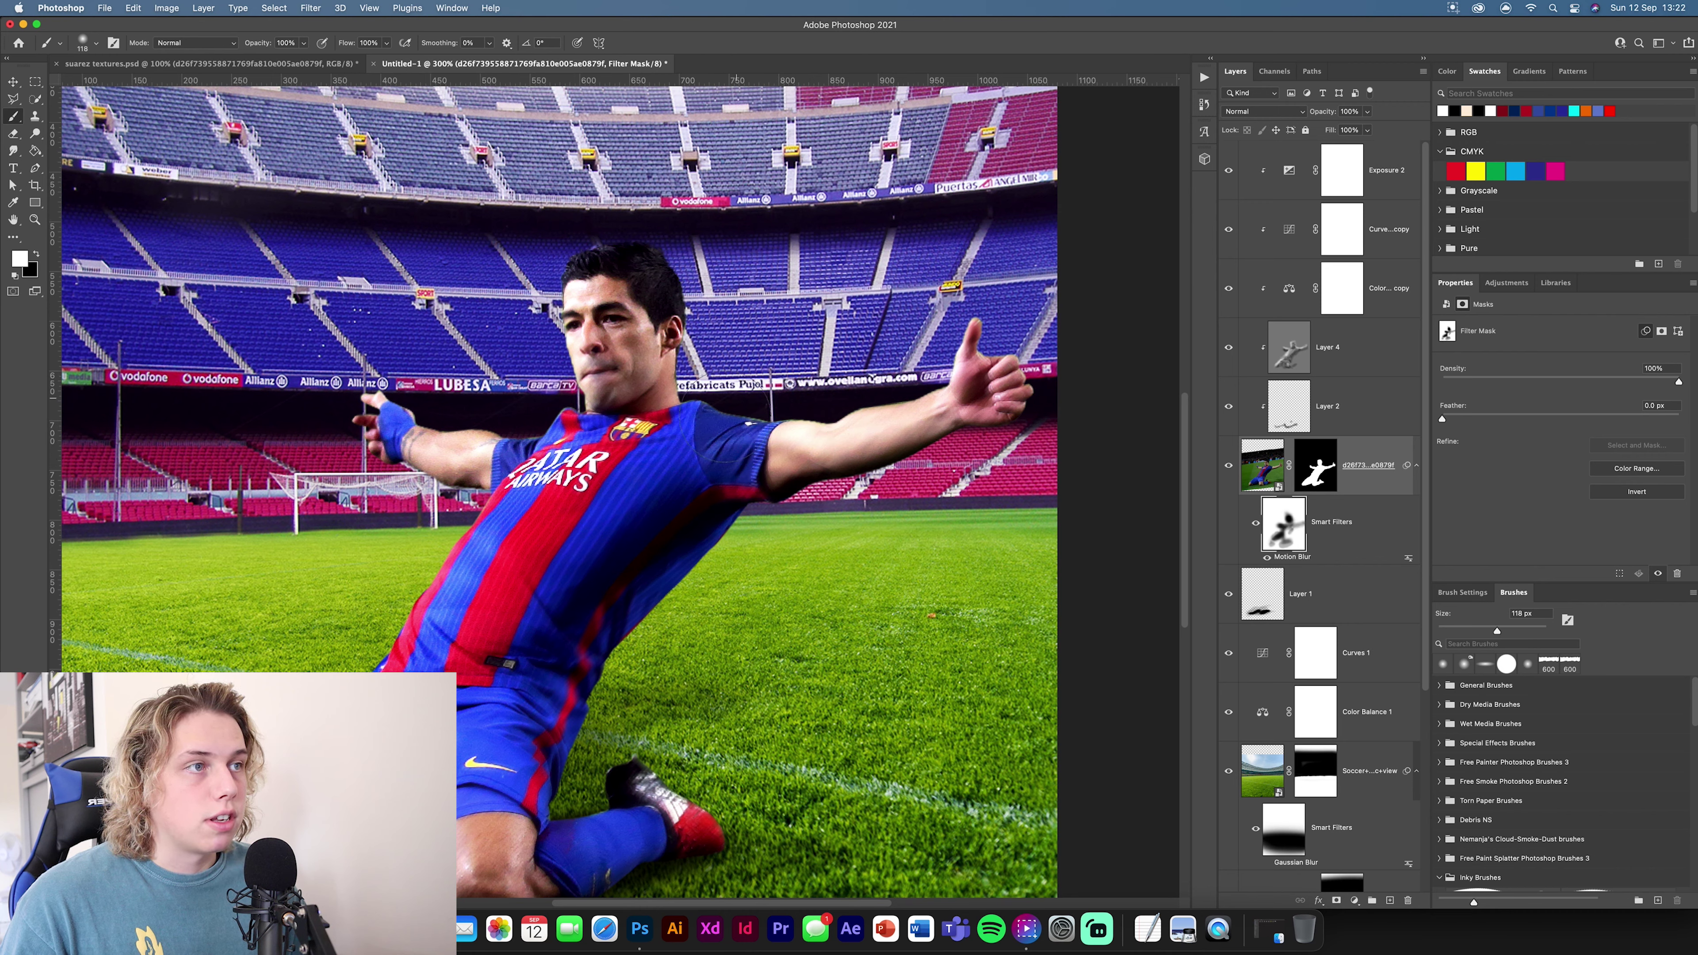
{"action": "key", "text": "x"}
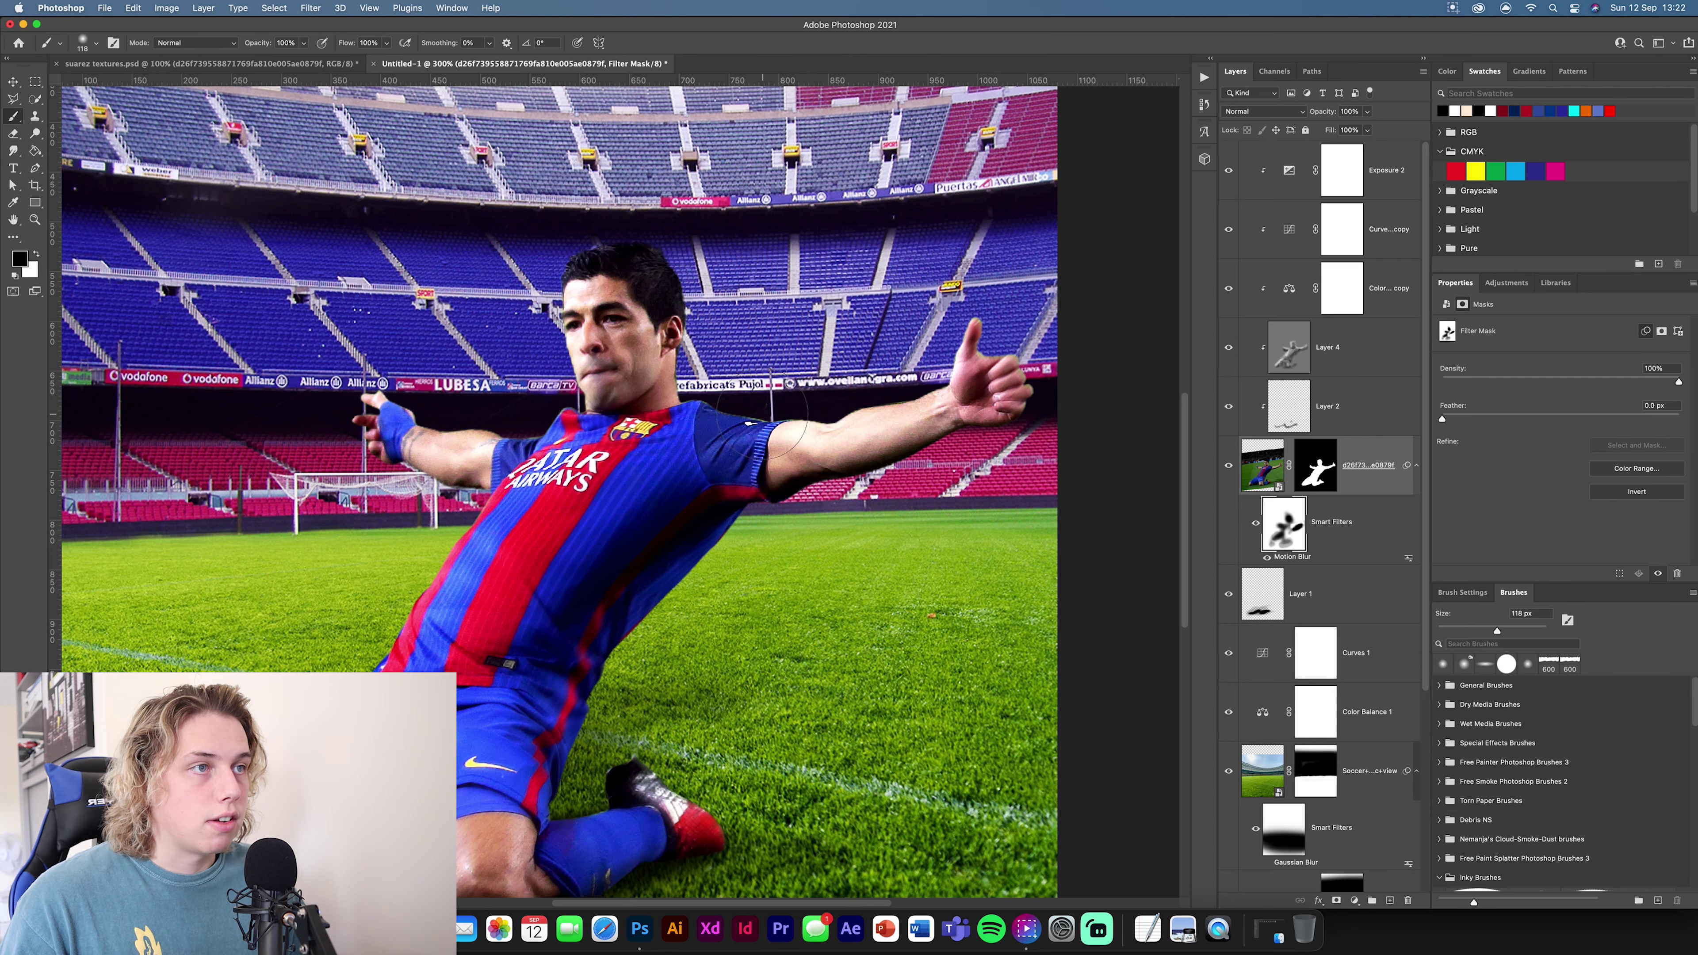
{"action": "key", "text": "x"}
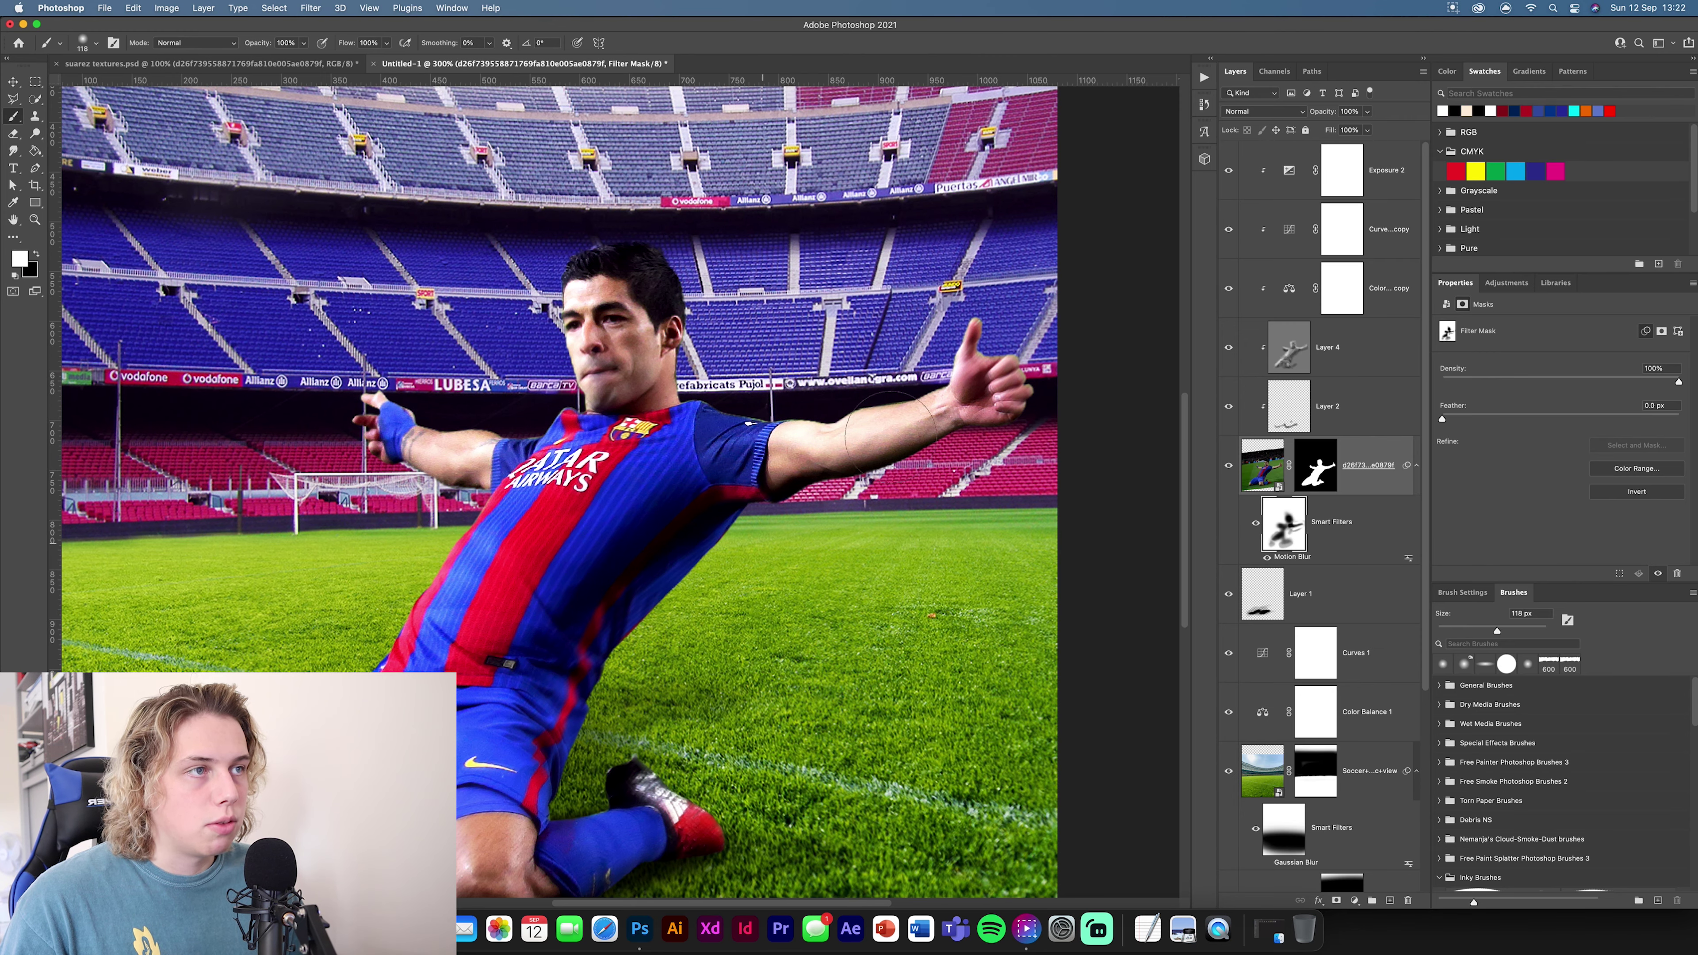
{"action": "scroll", "coordinate": [687, 599], "scroll_direction": "down", "scroll_amount": 5}
{"action": "scroll", "coordinate": [687, 599], "scroll_direction": "left", "scroll_amount": 2}
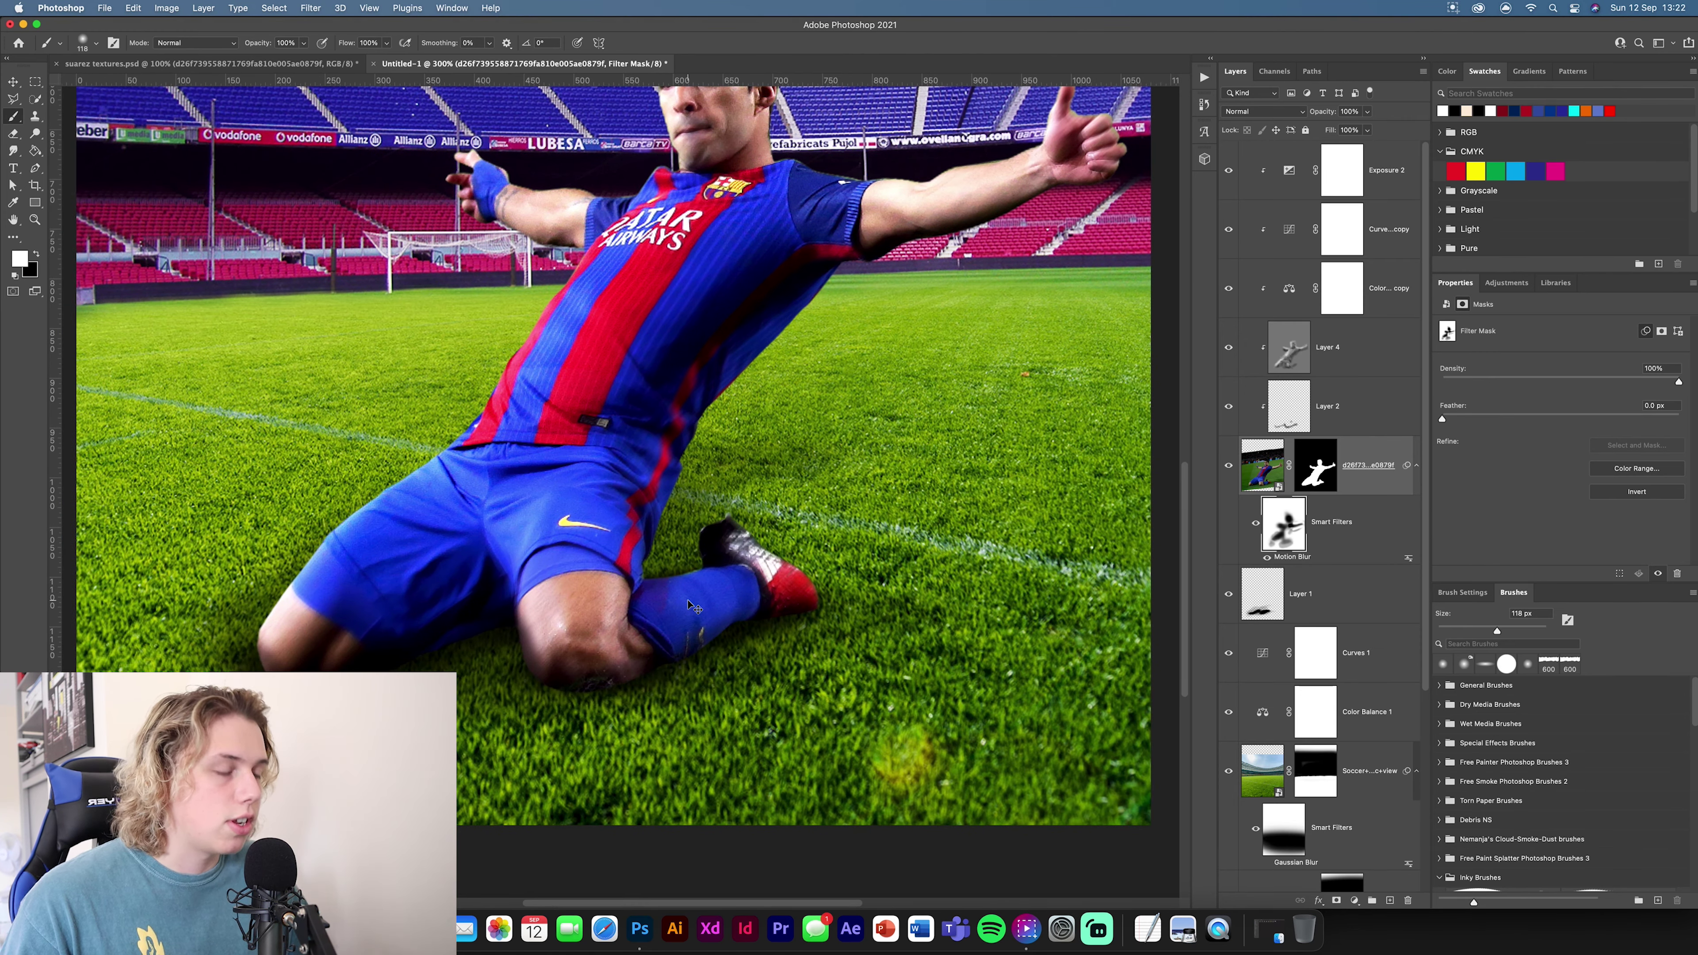
{"action": "scroll", "coordinate": [687, 599], "scroll_direction": "down", "scroll_amount": 10}
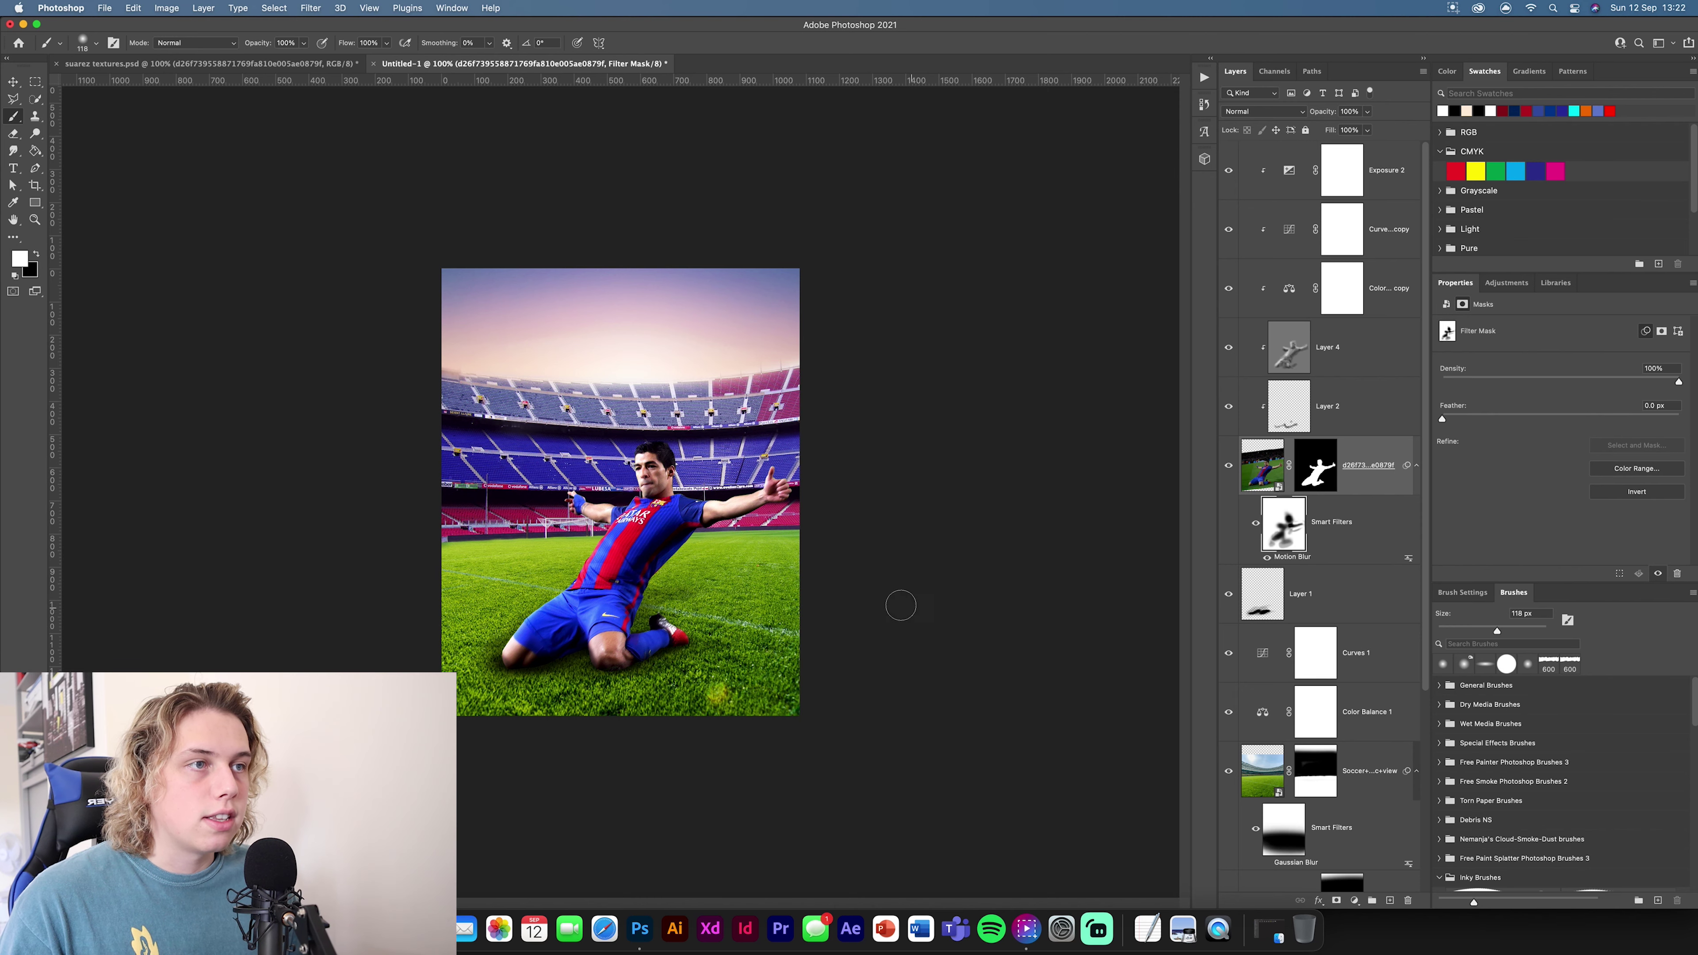
Step: Show the texture group in suarez textures.psd and bring its Dust_Particles layer into the poster above Exposure 2
{"action": "key", "text": "v"}
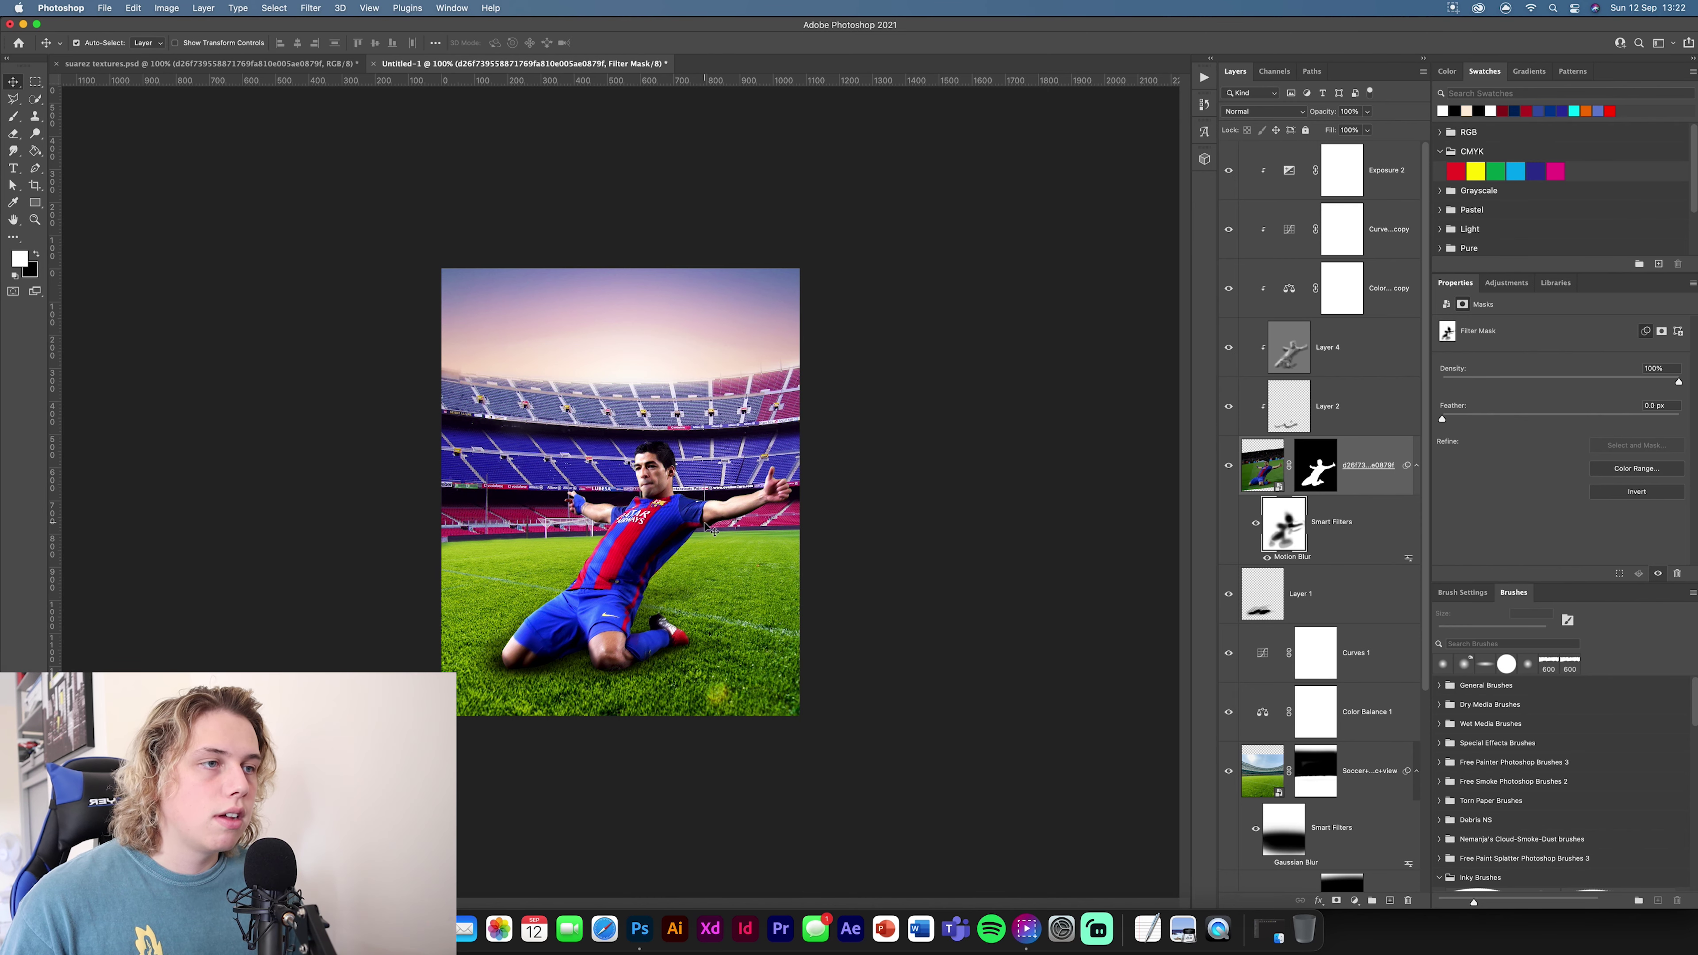
{"action": "left_click", "coordinate": [1379, 192]}
{"action": "left_click", "coordinate": [335, 64]}
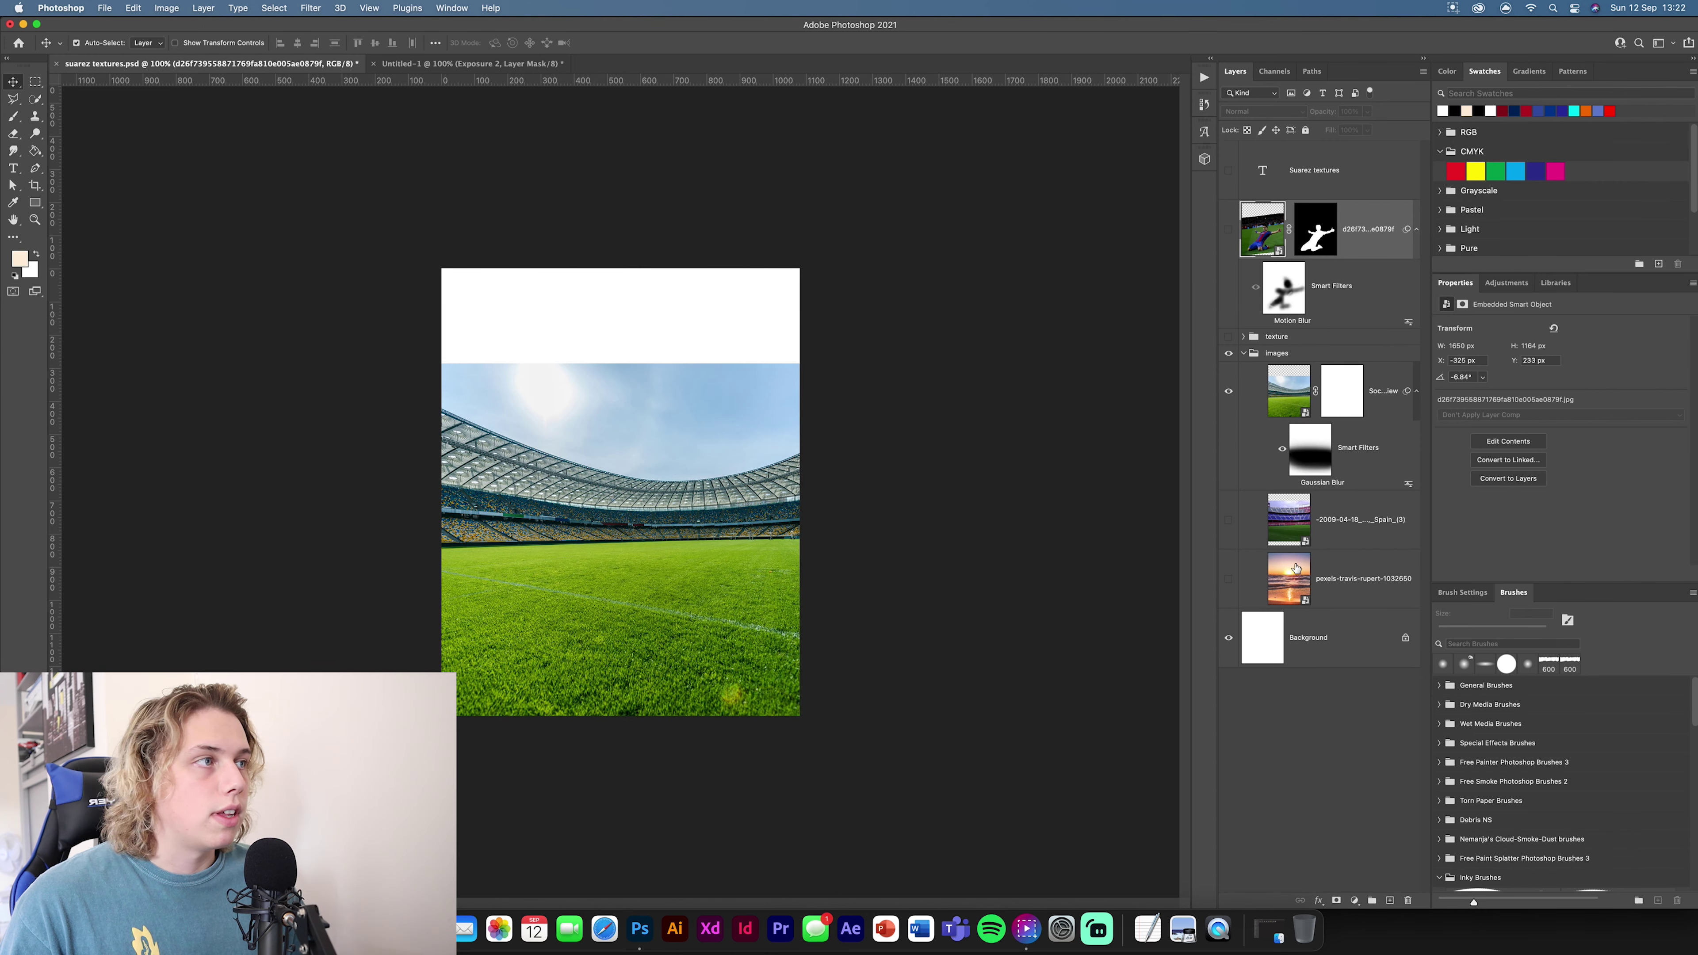
{"action": "left_click", "coordinate": [1243, 336]}
{"action": "left_click", "coordinate": [1229, 353]}
{"action": "left_click", "coordinate": [1229, 337]}
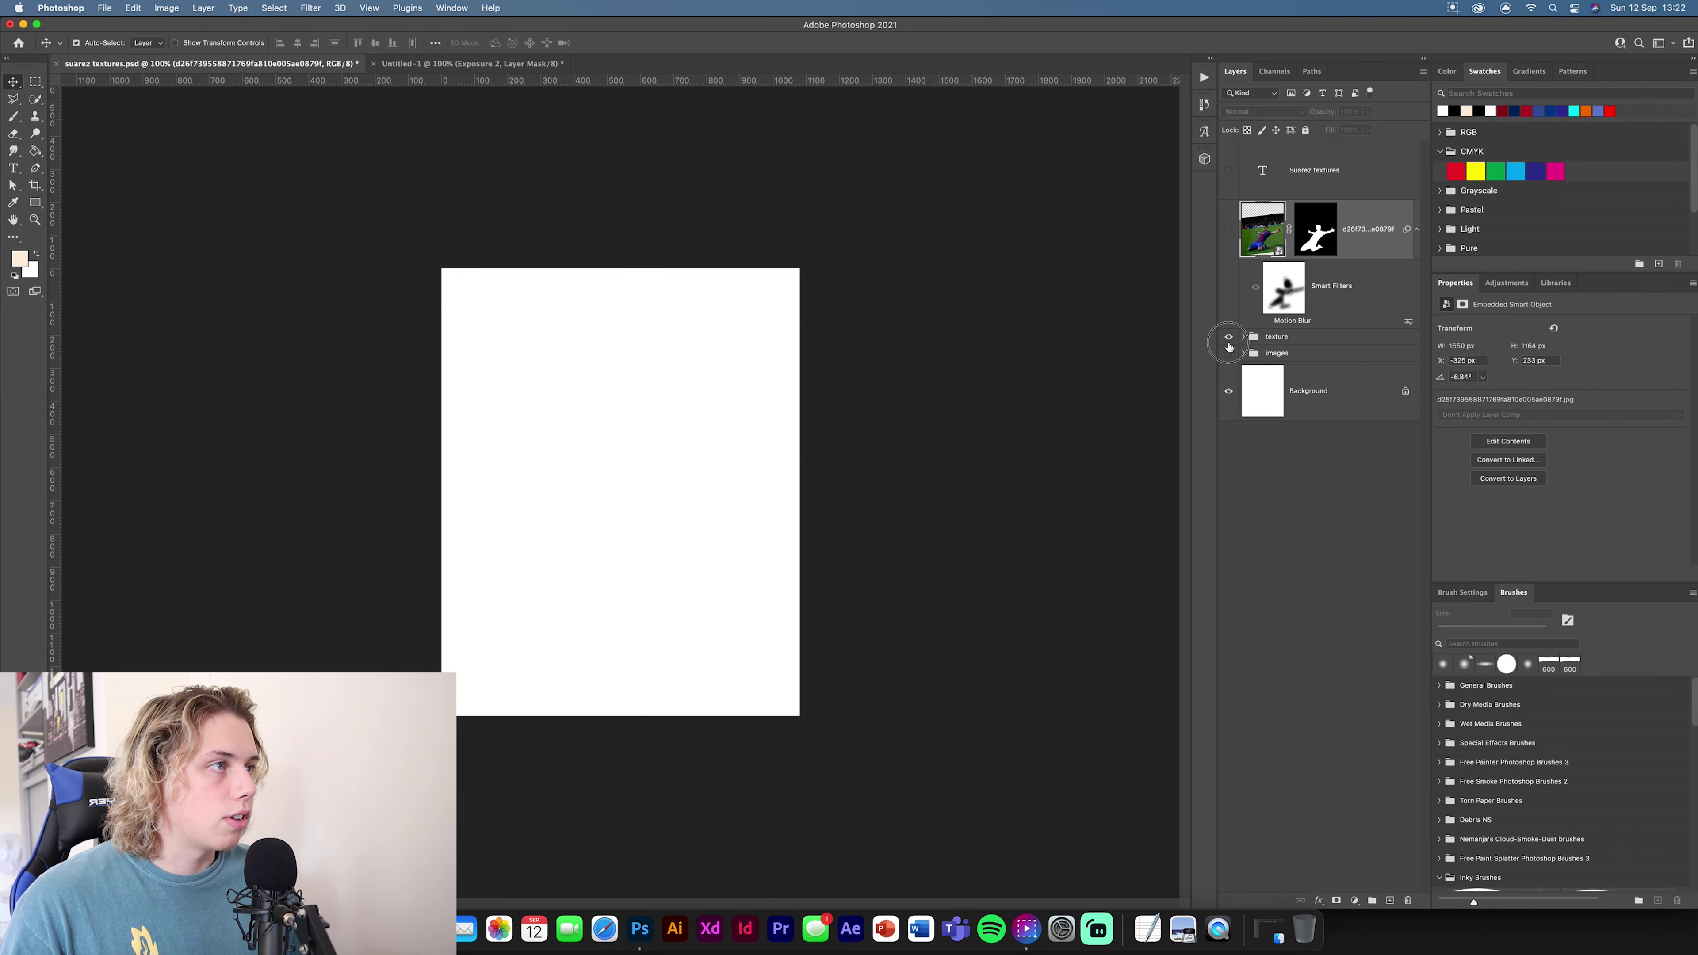
{"action": "left_click", "coordinate": [1242, 337]}
{"action": "left_click", "coordinate": [1288, 390]}
{"action": "left_click", "coordinate": [1229, 375]}
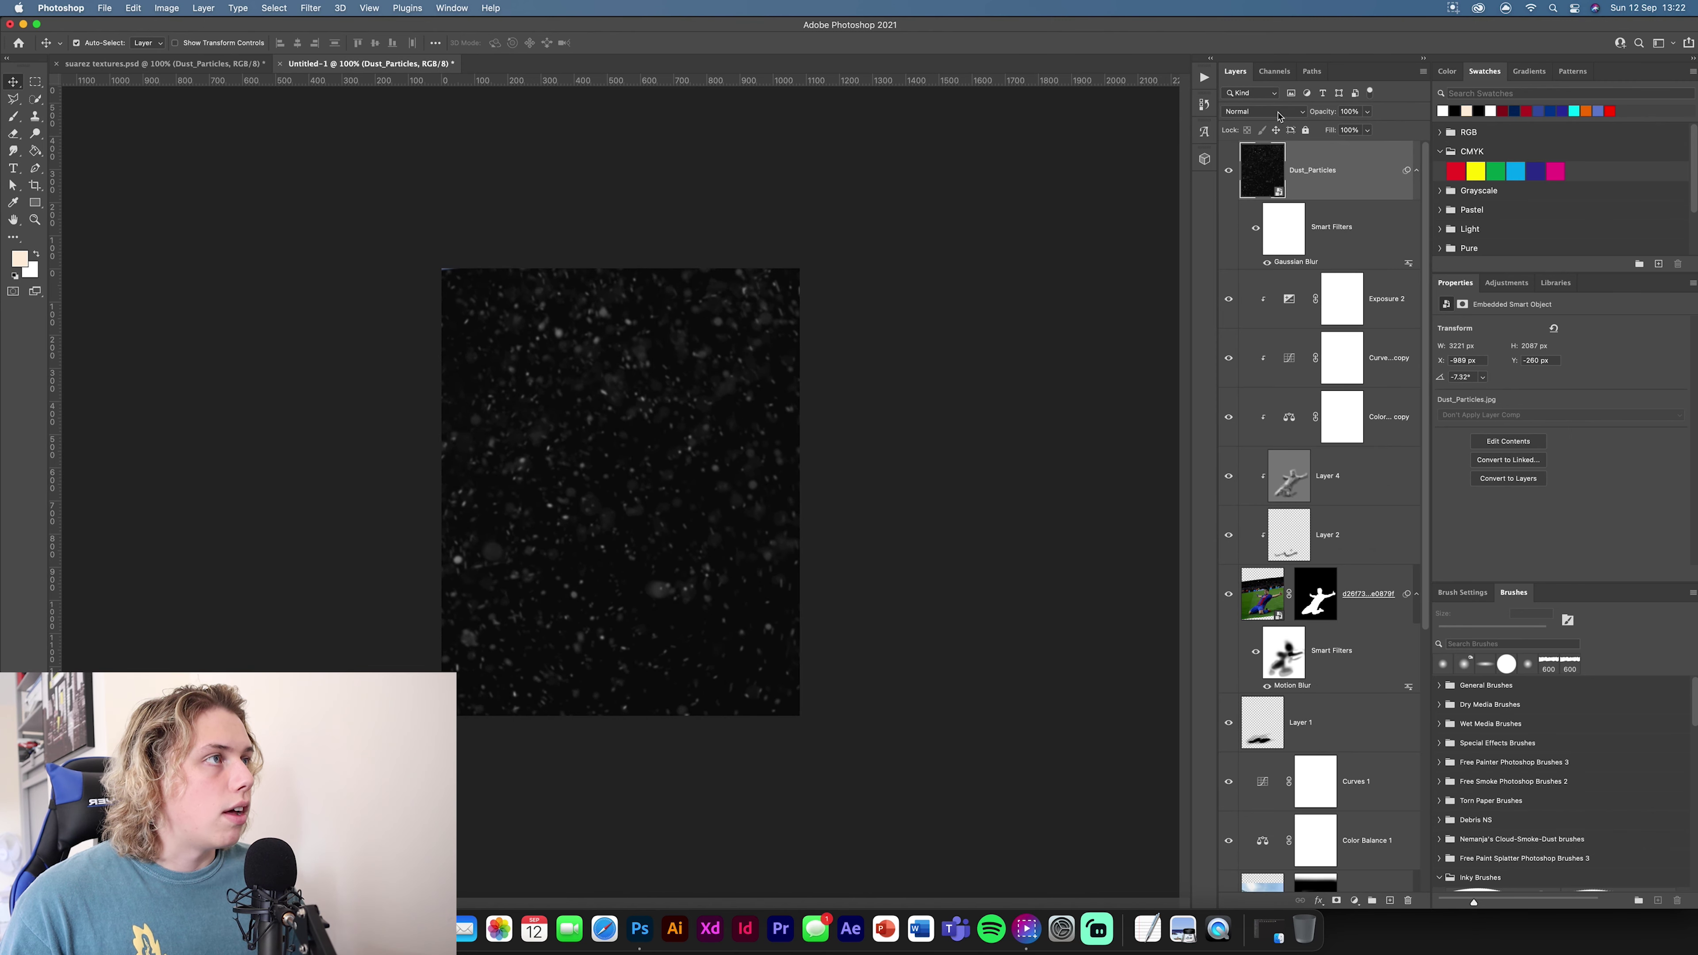
Step: Set the Dust_Particles layer's blend mode to Screen and give it a layer mask inverted to black
{"action": "left_click", "coordinate": [1277, 112]}
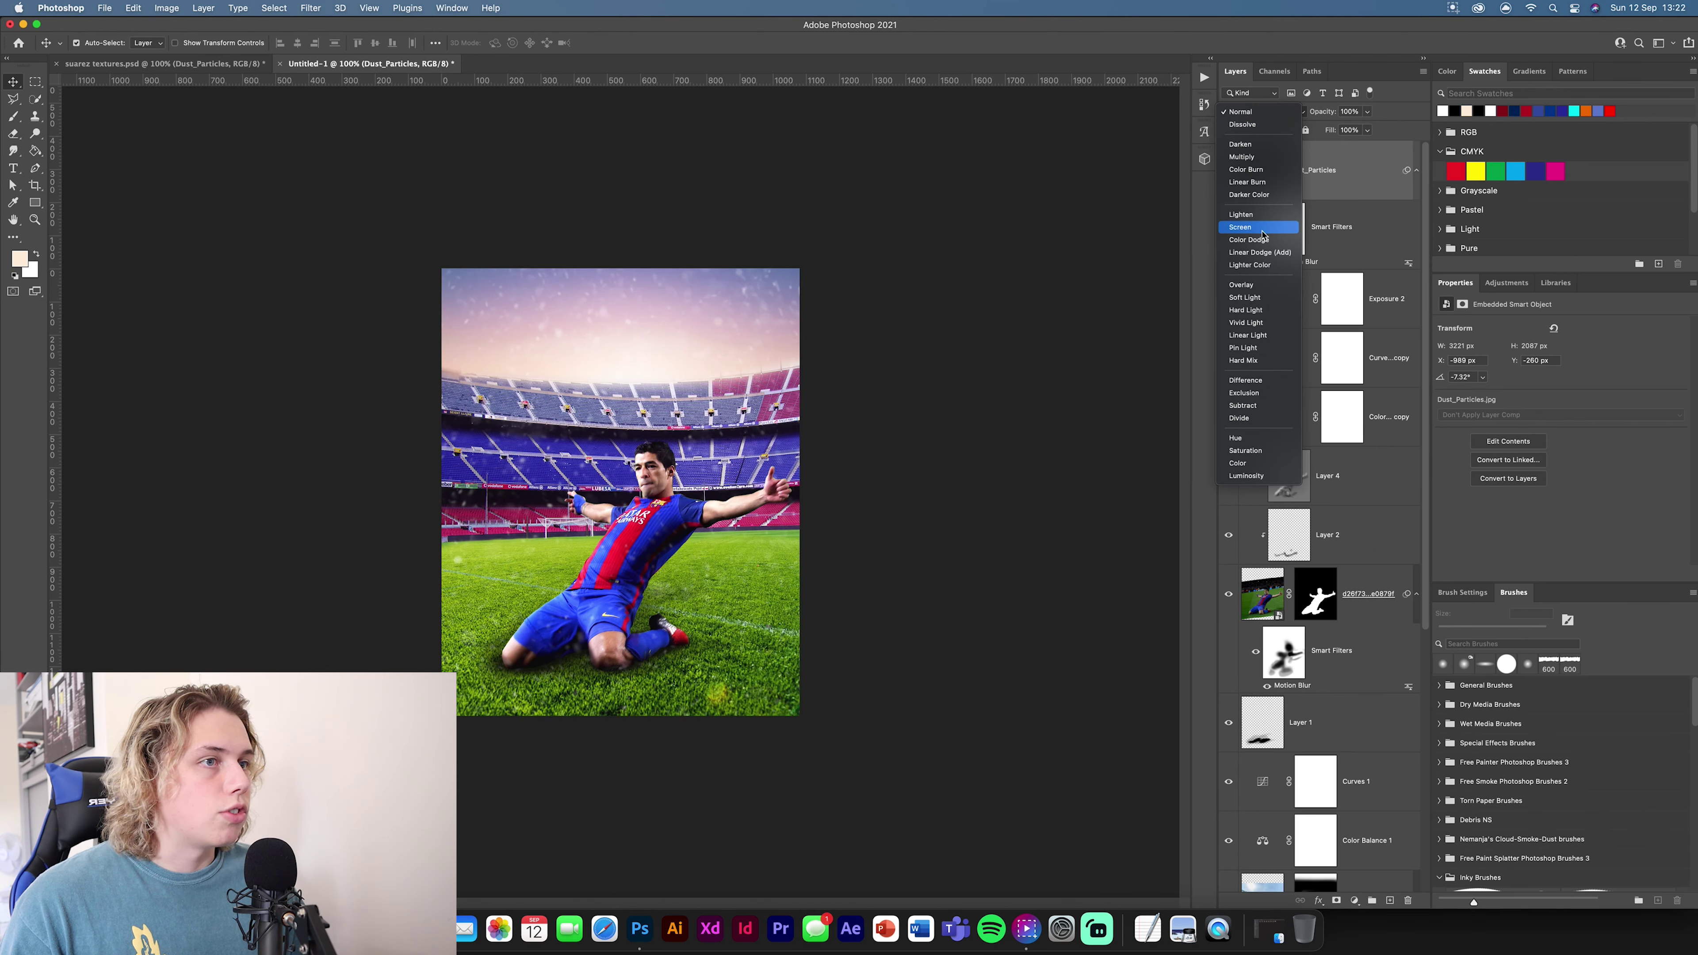
{"action": "left_click", "coordinate": [1241, 227]}
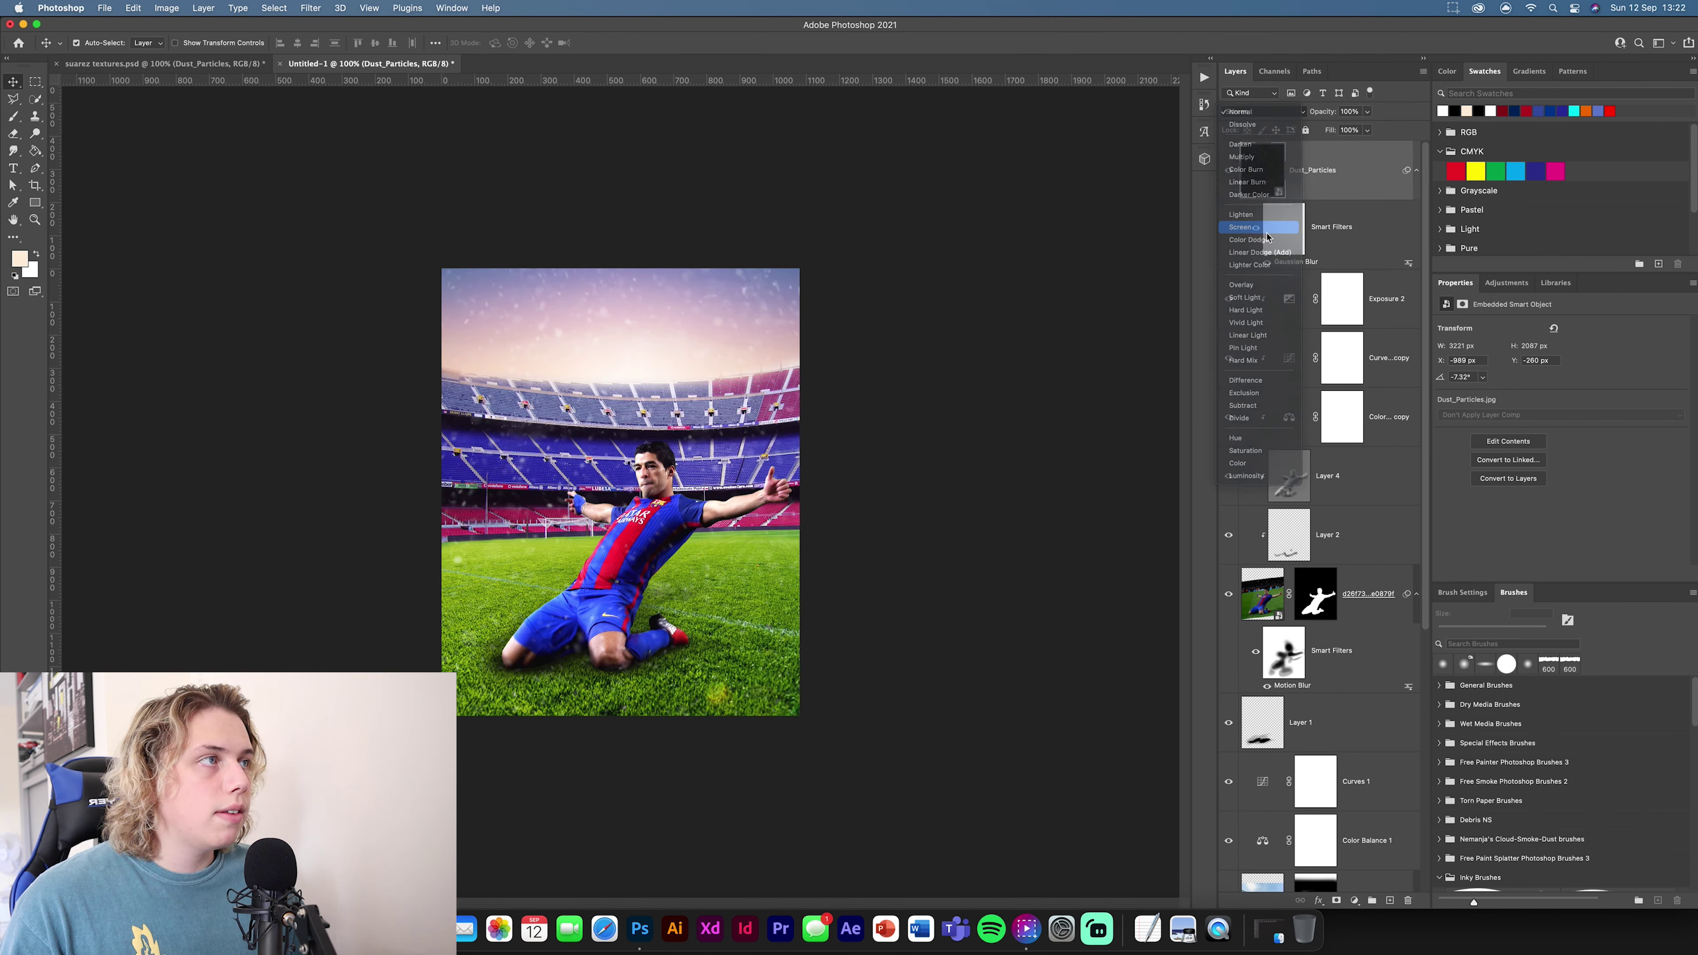
{"action": "left_click", "coordinate": [1336, 901]}
{"action": "key", "text": "d"}
{"action": "key", "text": "b"}
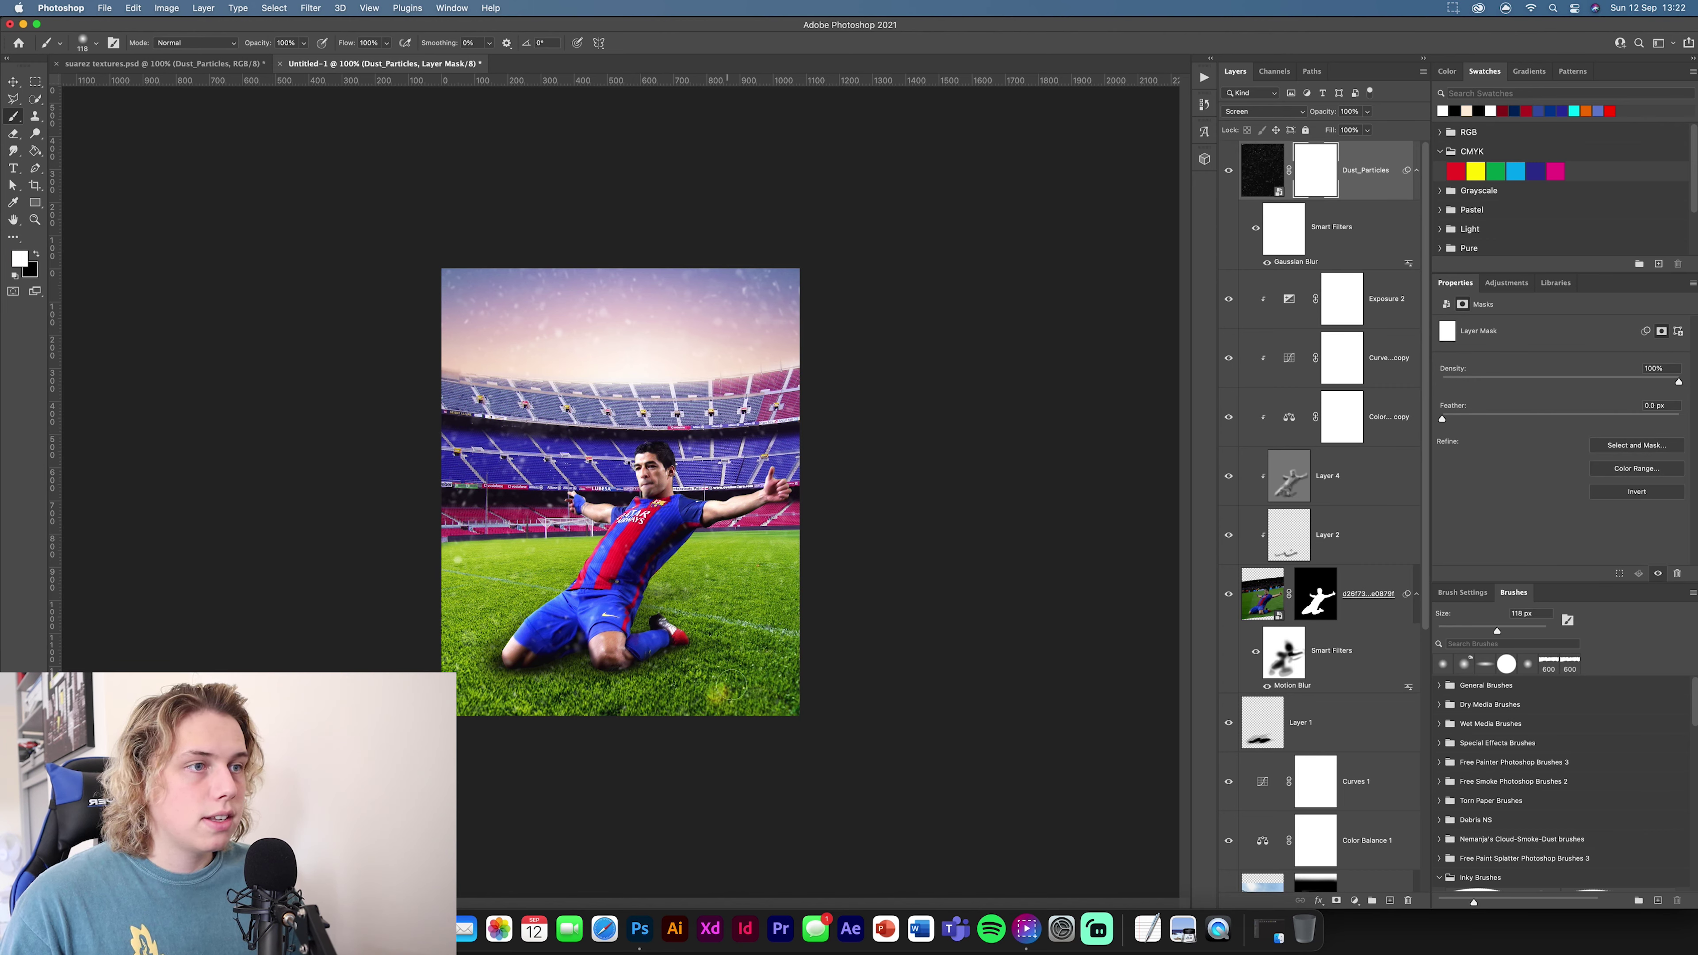
{"action": "key", "text": "super+i"}
Step: Enlarge the brush to 200 px, test a full-opacity white stroke on the dust mask over the stands, and undo it
{"action": "key", "text": "bracketright"}
{"action": "key", "text": "bracketright"}
{"action": "key", "text": "bracketright"}
{"action": "key", "text": "bracketright"}
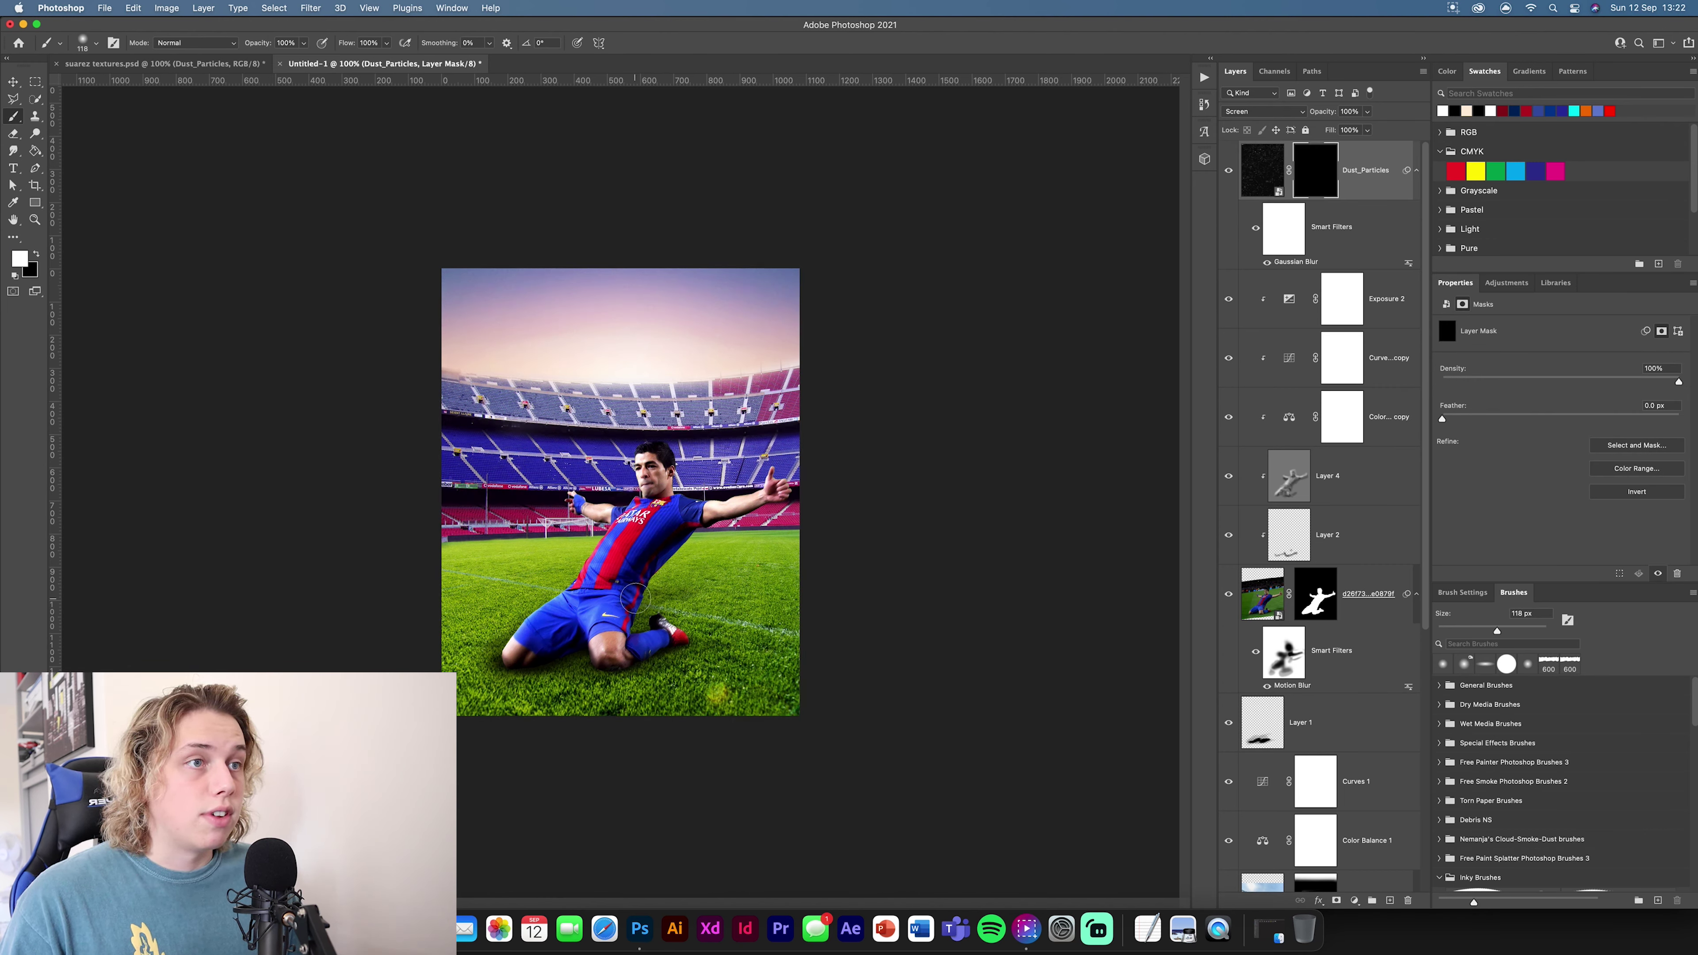
{"action": "key", "text": "x"}
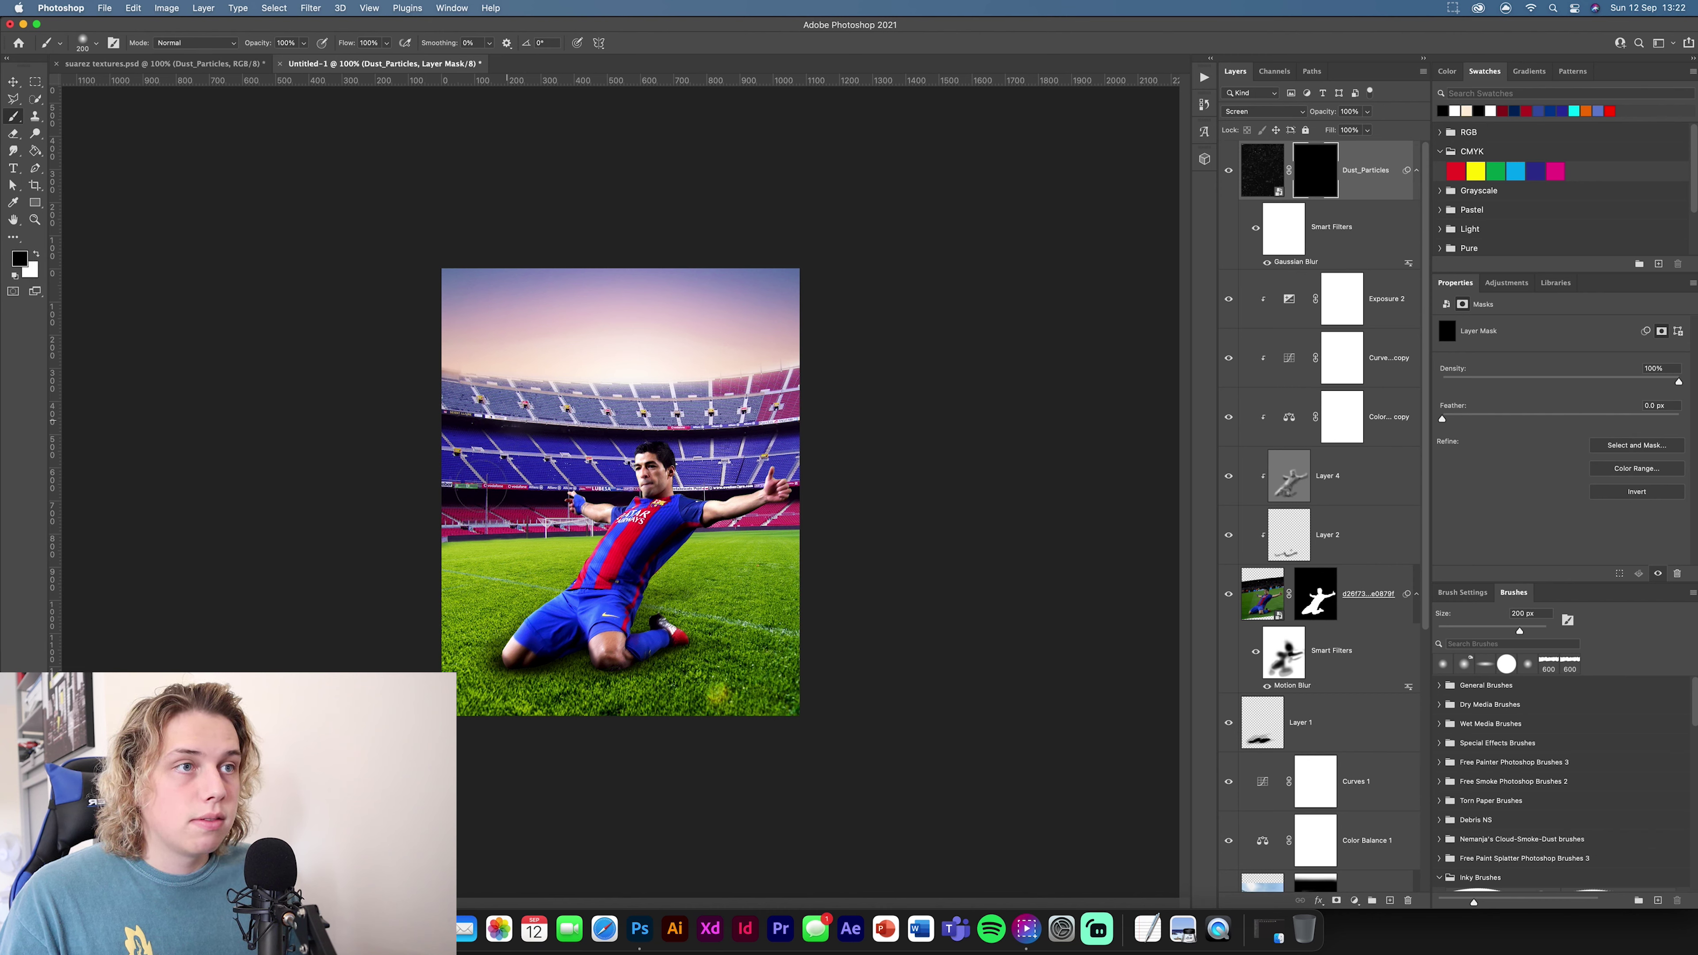
{"action": "key", "text": "x"}
{"action": "left_click_drag", "start_coordinate": [512, 455], "coordinate": [528, 429]}
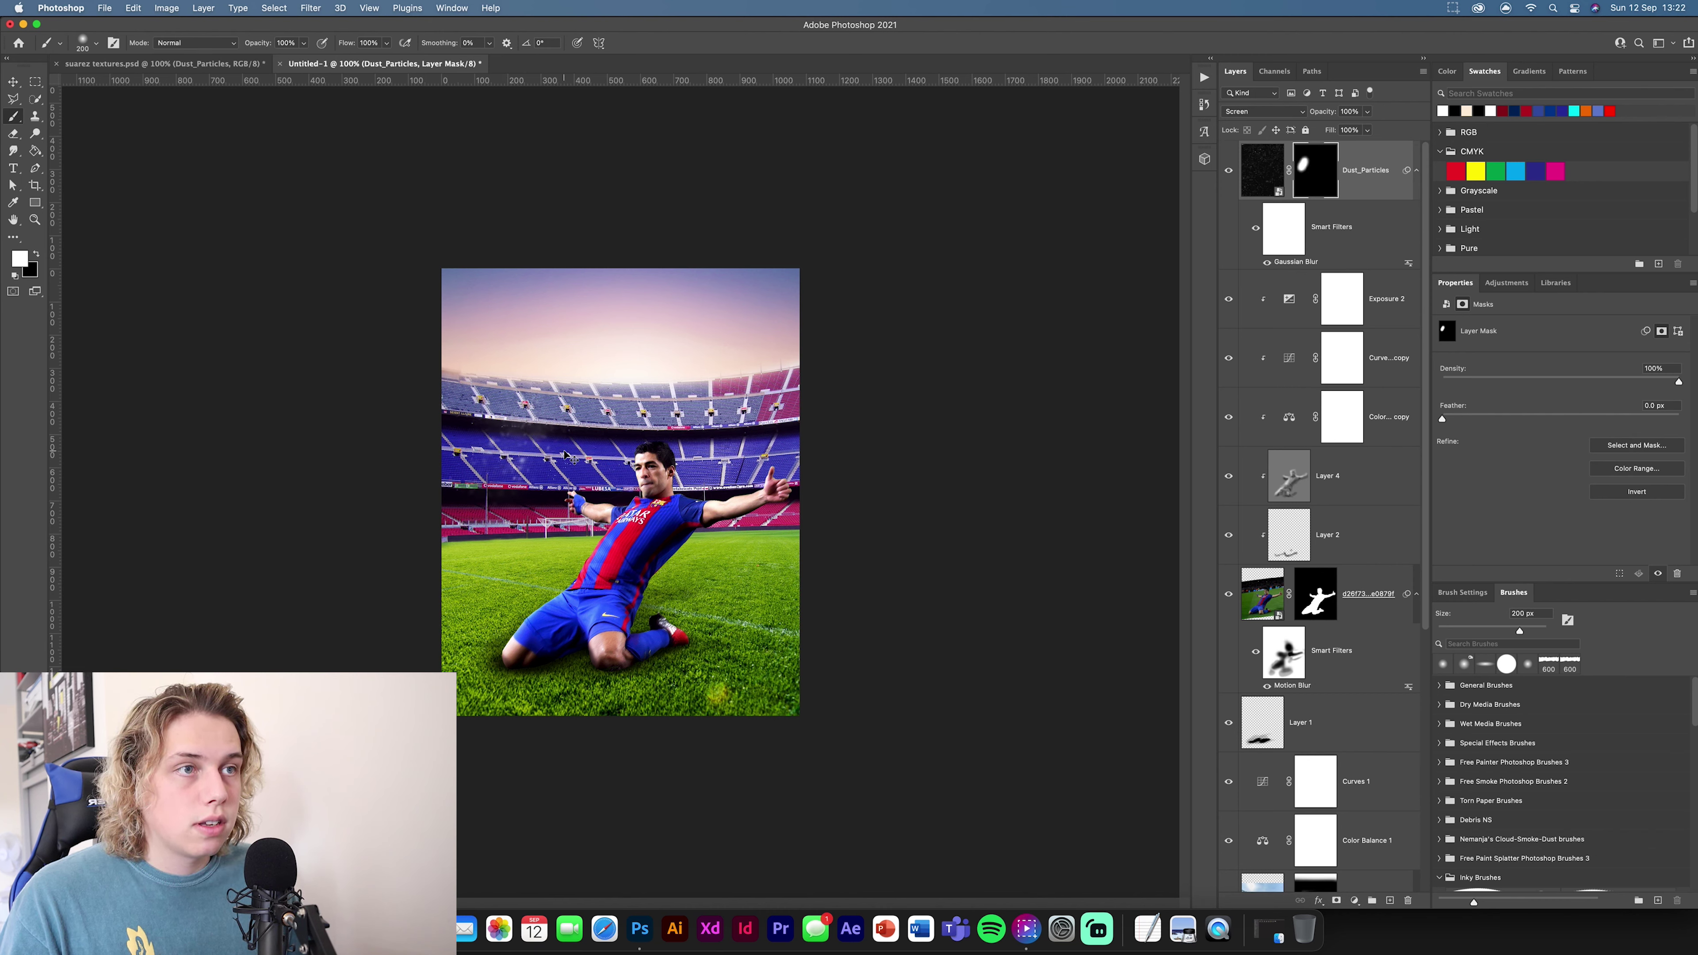
{"action": "key", "text": "super+z"}
Step: Paint white at 31% brush opacity on the Dust_Particles mask across the stands, sky, player and grass
{"action": "left_click_drag", "start_coordinate": [269, 48], "coordinate": [250, 48]}
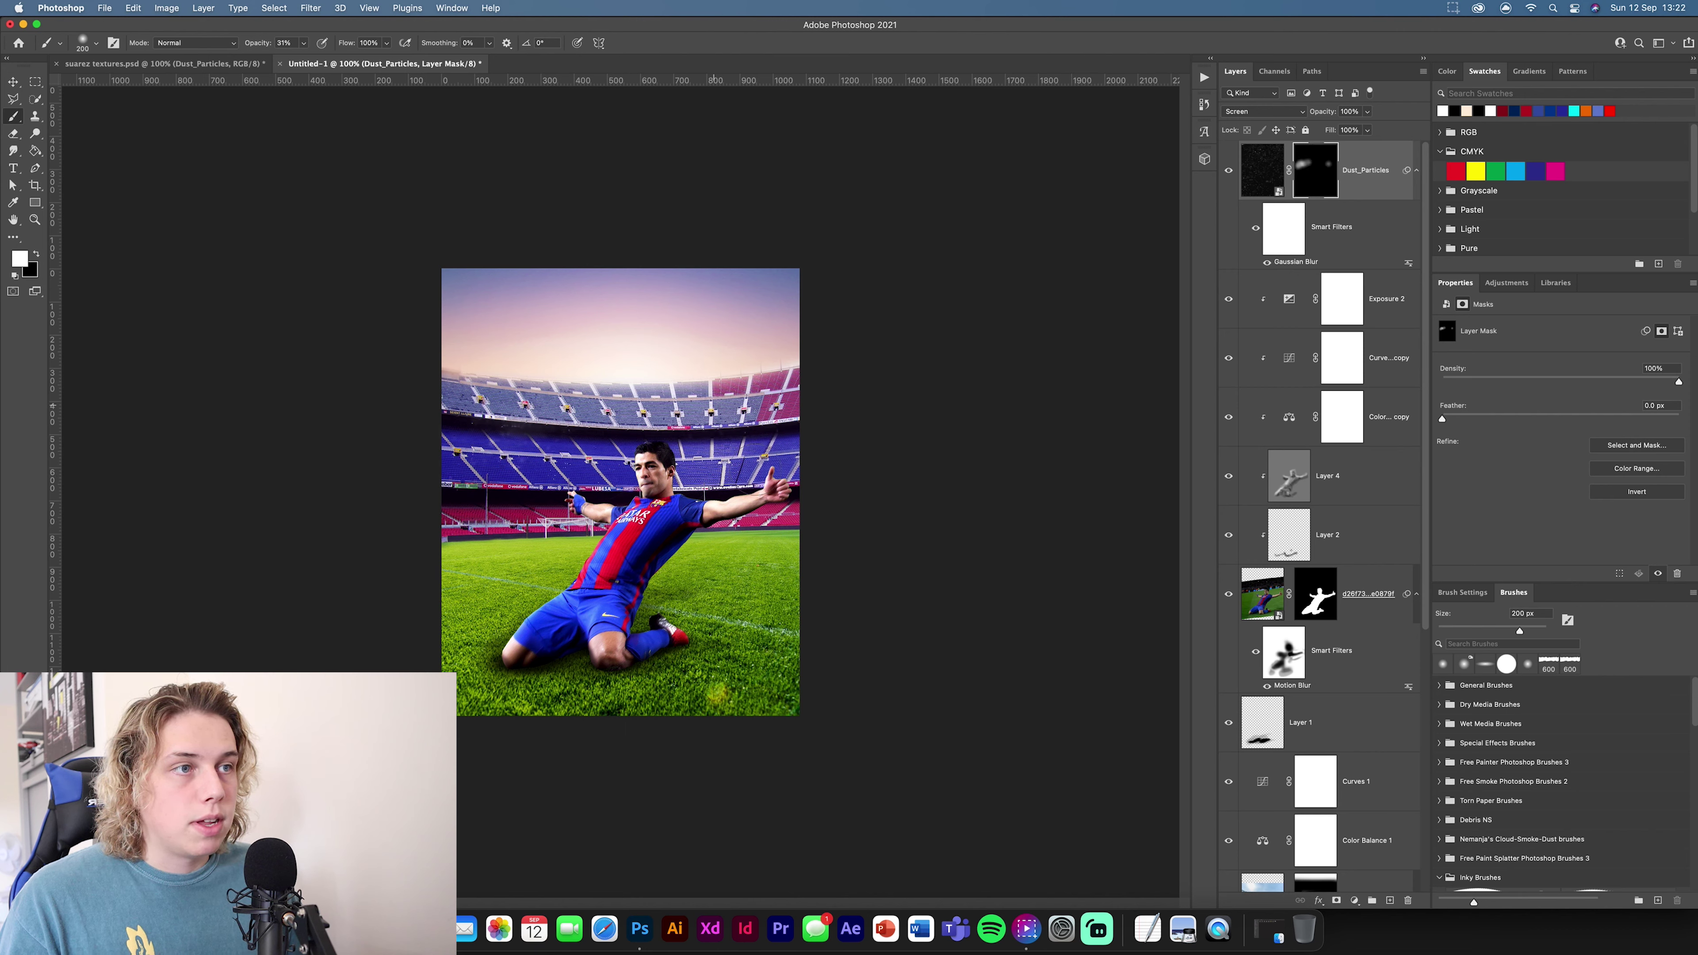
{"action": "mouse_move", "coordinate": [622, 602]}
{"action": "left_mouse_down"}
{"action": "mouse_move", "coordinate": [596, 625]}
{"action": "mouse_move", "coordinate": [615, 646]}
{"action": "left_mouse_up"}
{"action": "left_click_drag", "start_coordinate": [523, 659], "coordinate": [483, 671]}
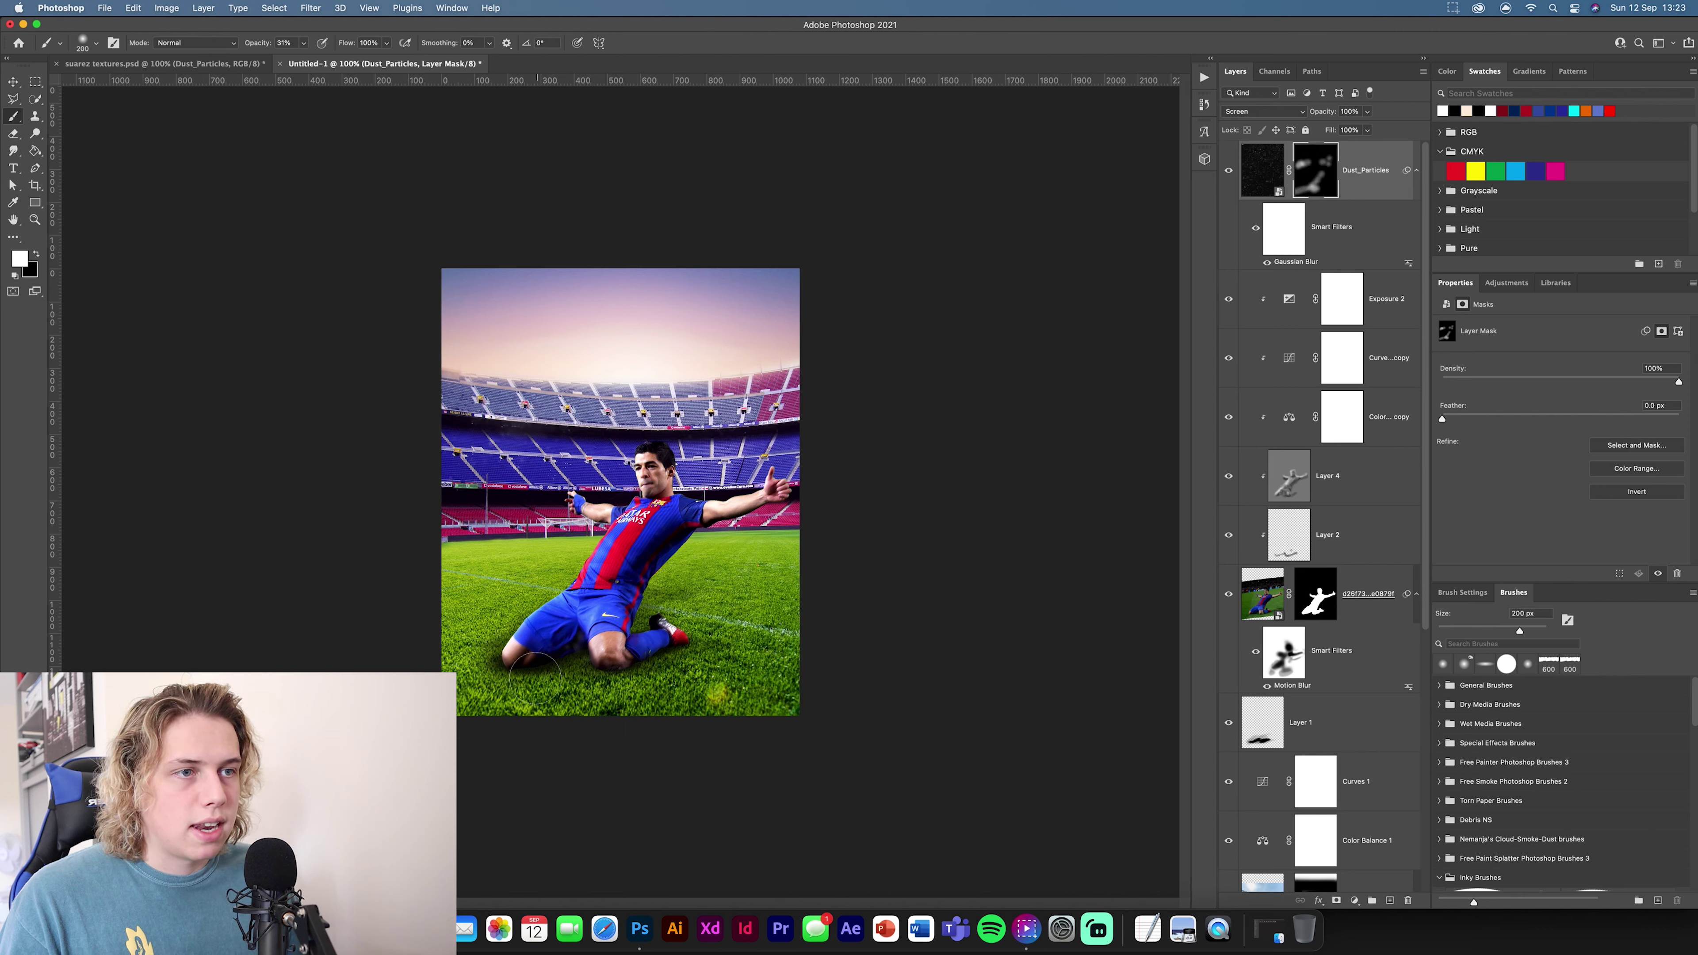
{"action": "left_click_drag", "start_coordinate": [782, 687], "coordinate": [725, 722]}
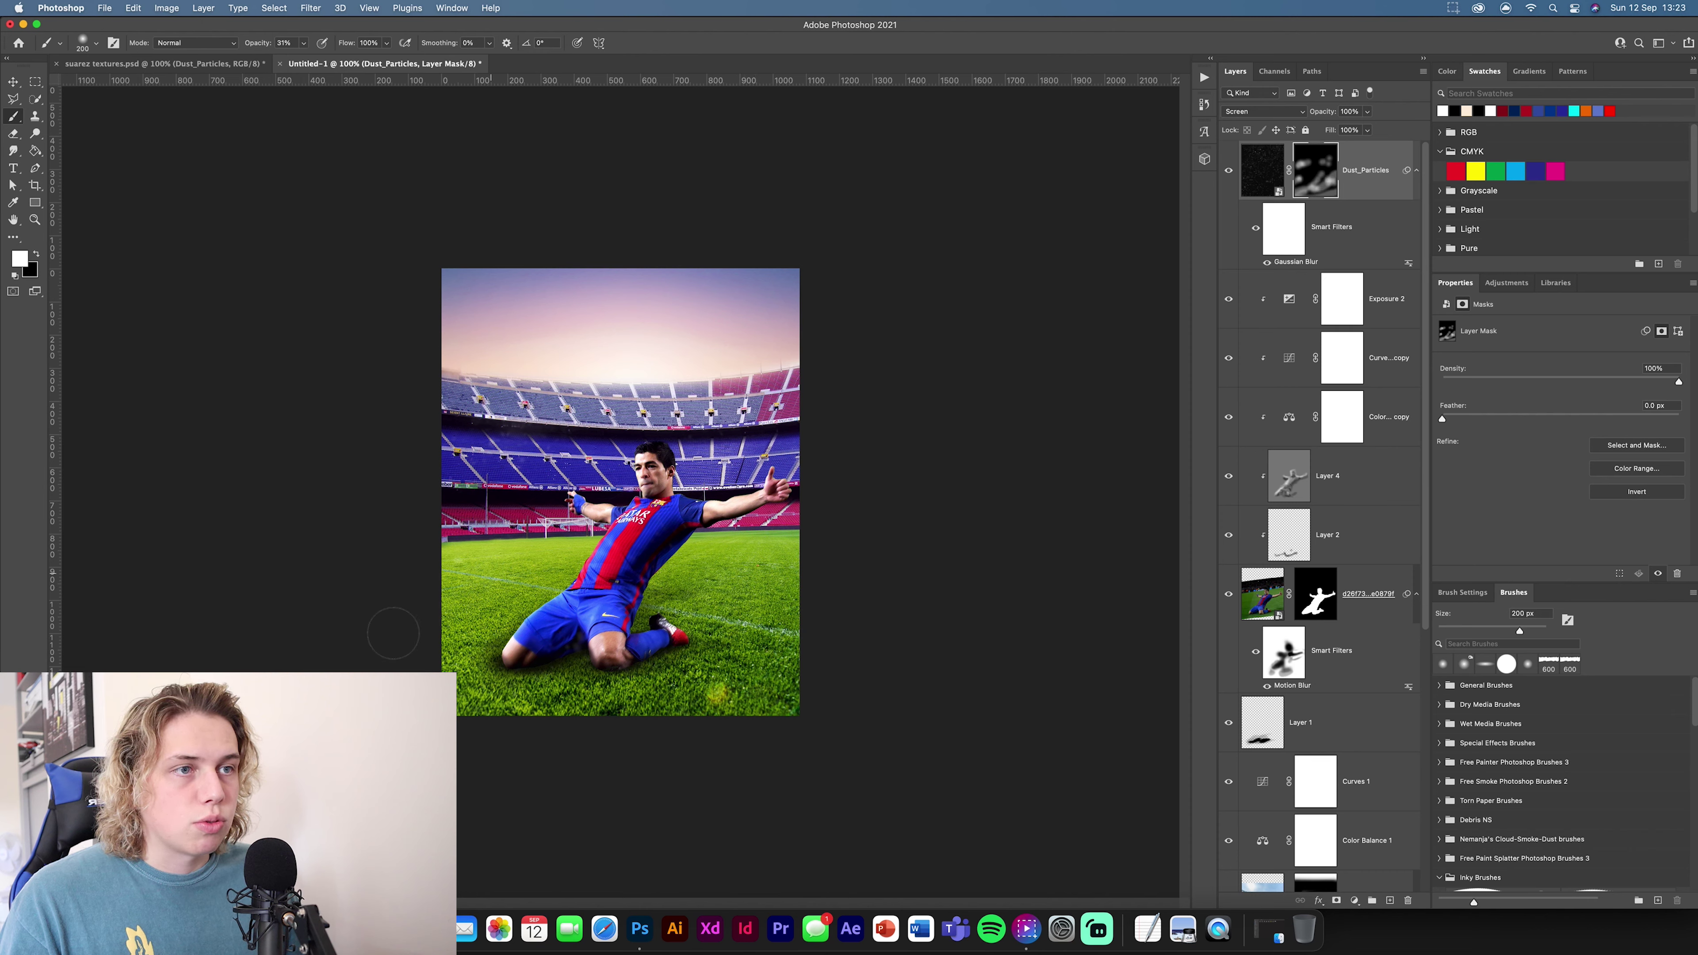
{"action": "left_click_drag", "start_coordinate": [776, 340], "coordinate": [455, 532]}
{"action": "mouse_move", "coordinate": [455, 410]}
{"action": "left_mouse_down"}
{"action": "mouse_move", "coordinate": [512, 323]}
{"action": "mouse_move", "coordinate": [694, 368]}
{"action": "mouse_move", "coordinate": [784, 355]}
{"action": "left_mouse_up"}
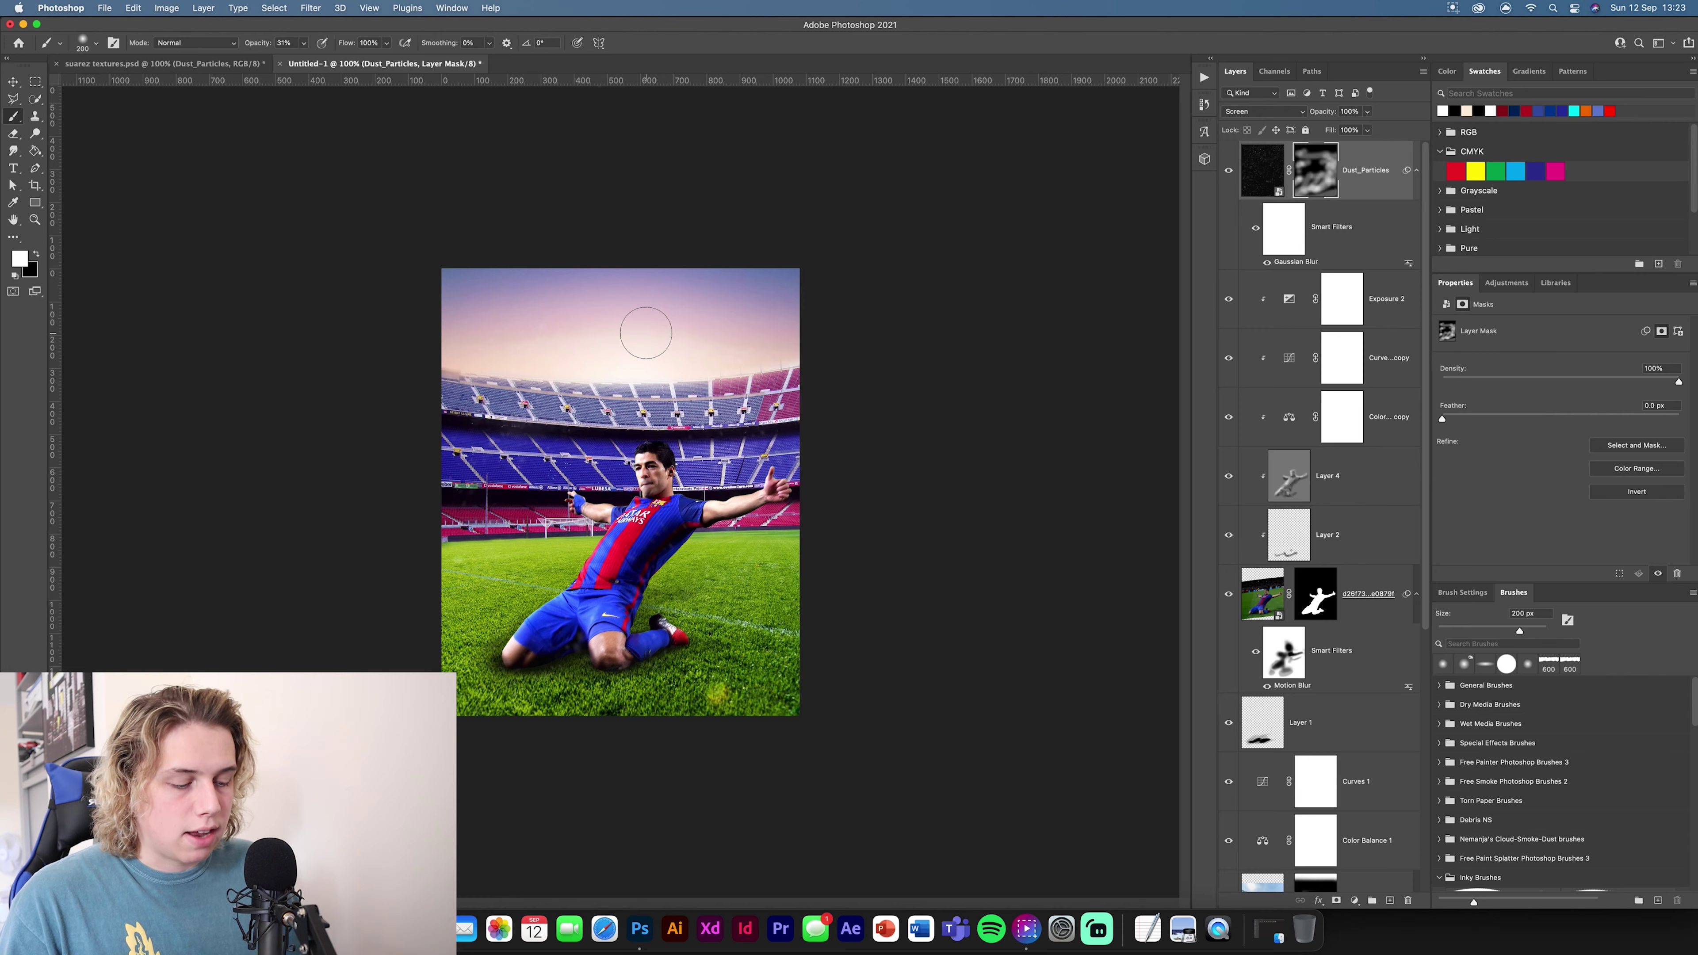
{"action": "key", "text": "super+equal"}
{"action": "key", "text": "super+equal"}
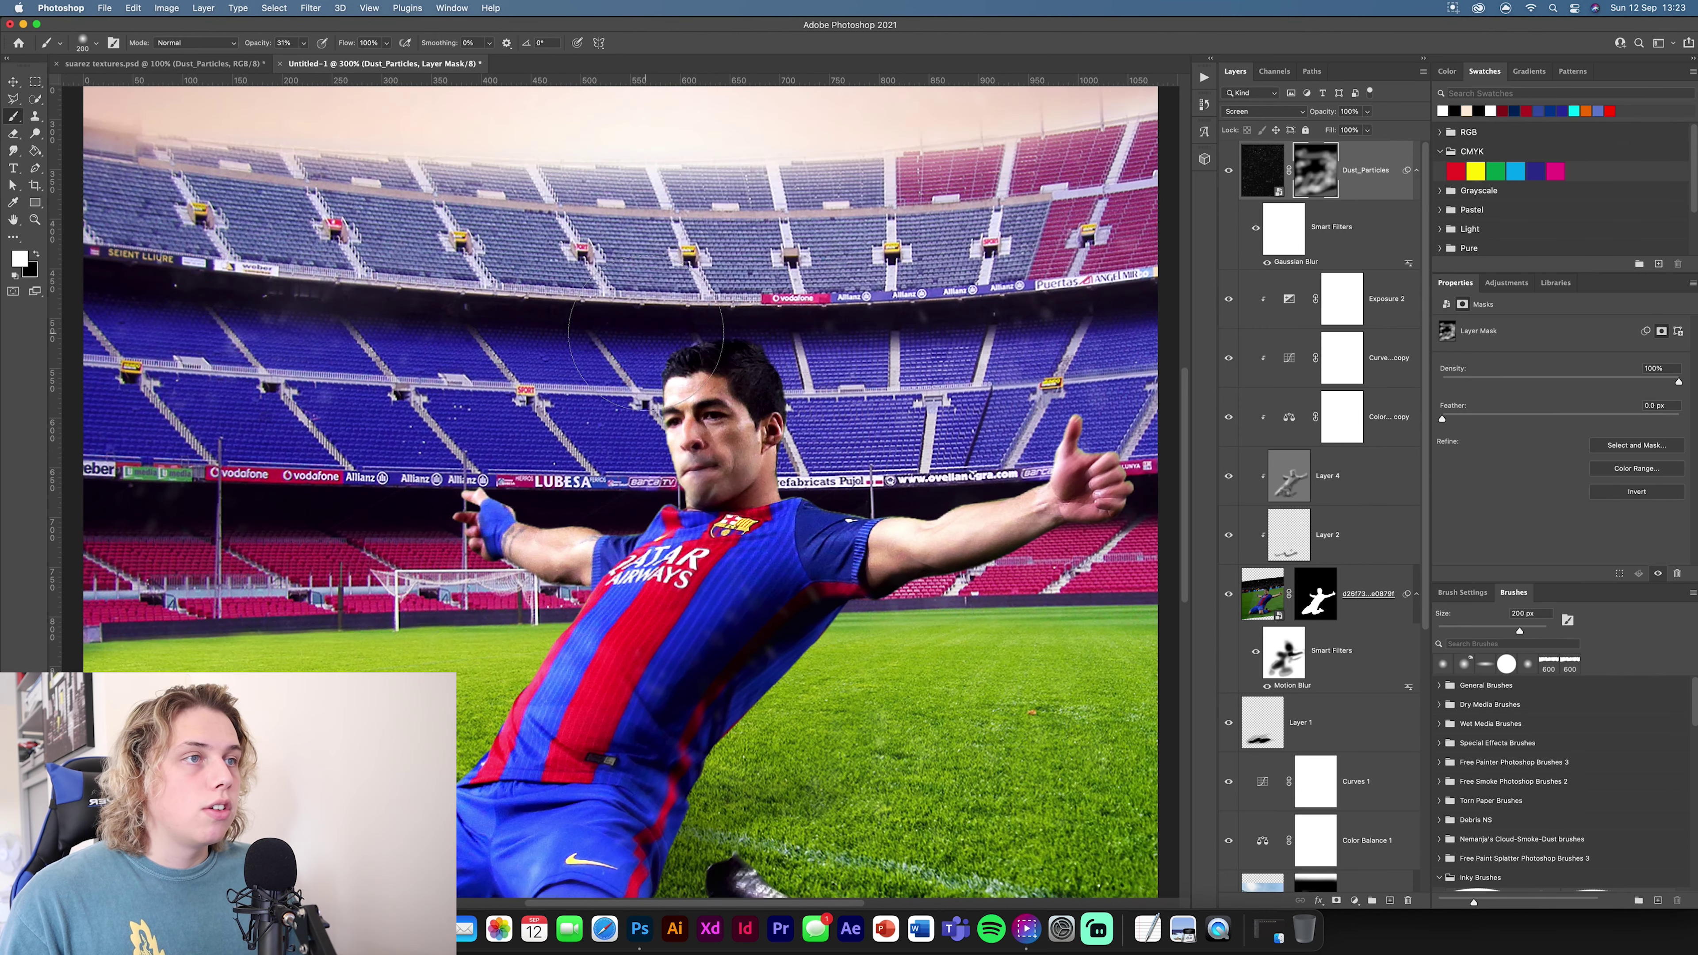
{"action": "left_click", "coordinate": [1330, 299]}
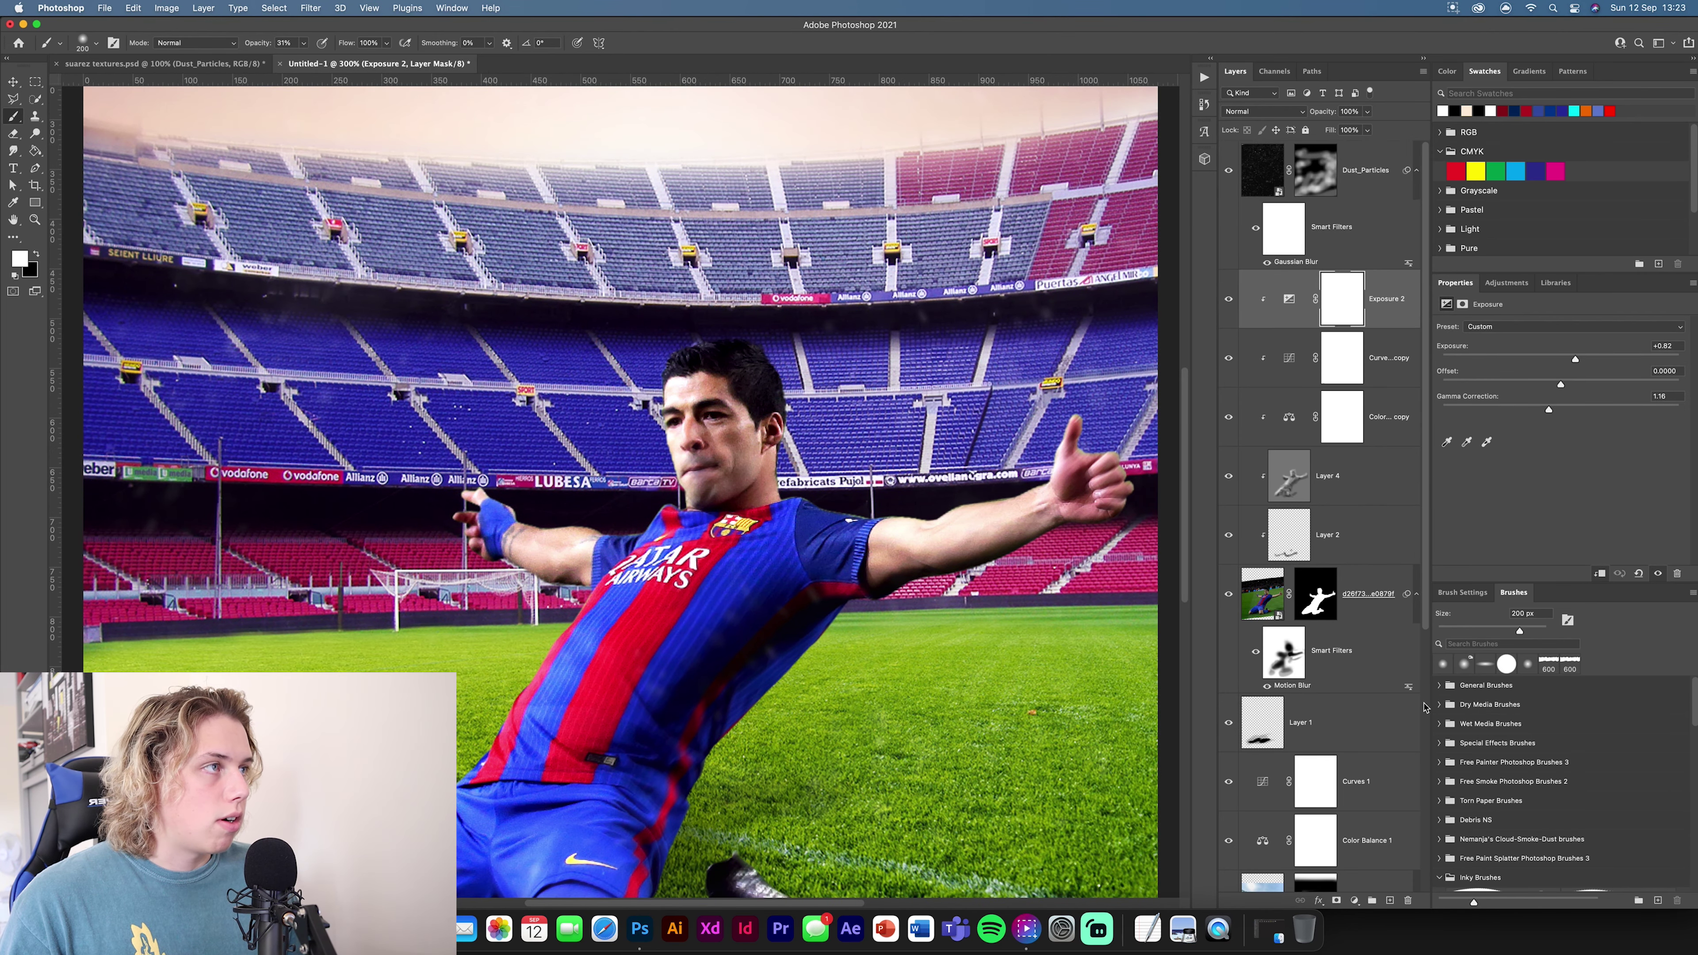
{"action": "left_click", "coordinate": [1354, 901]}
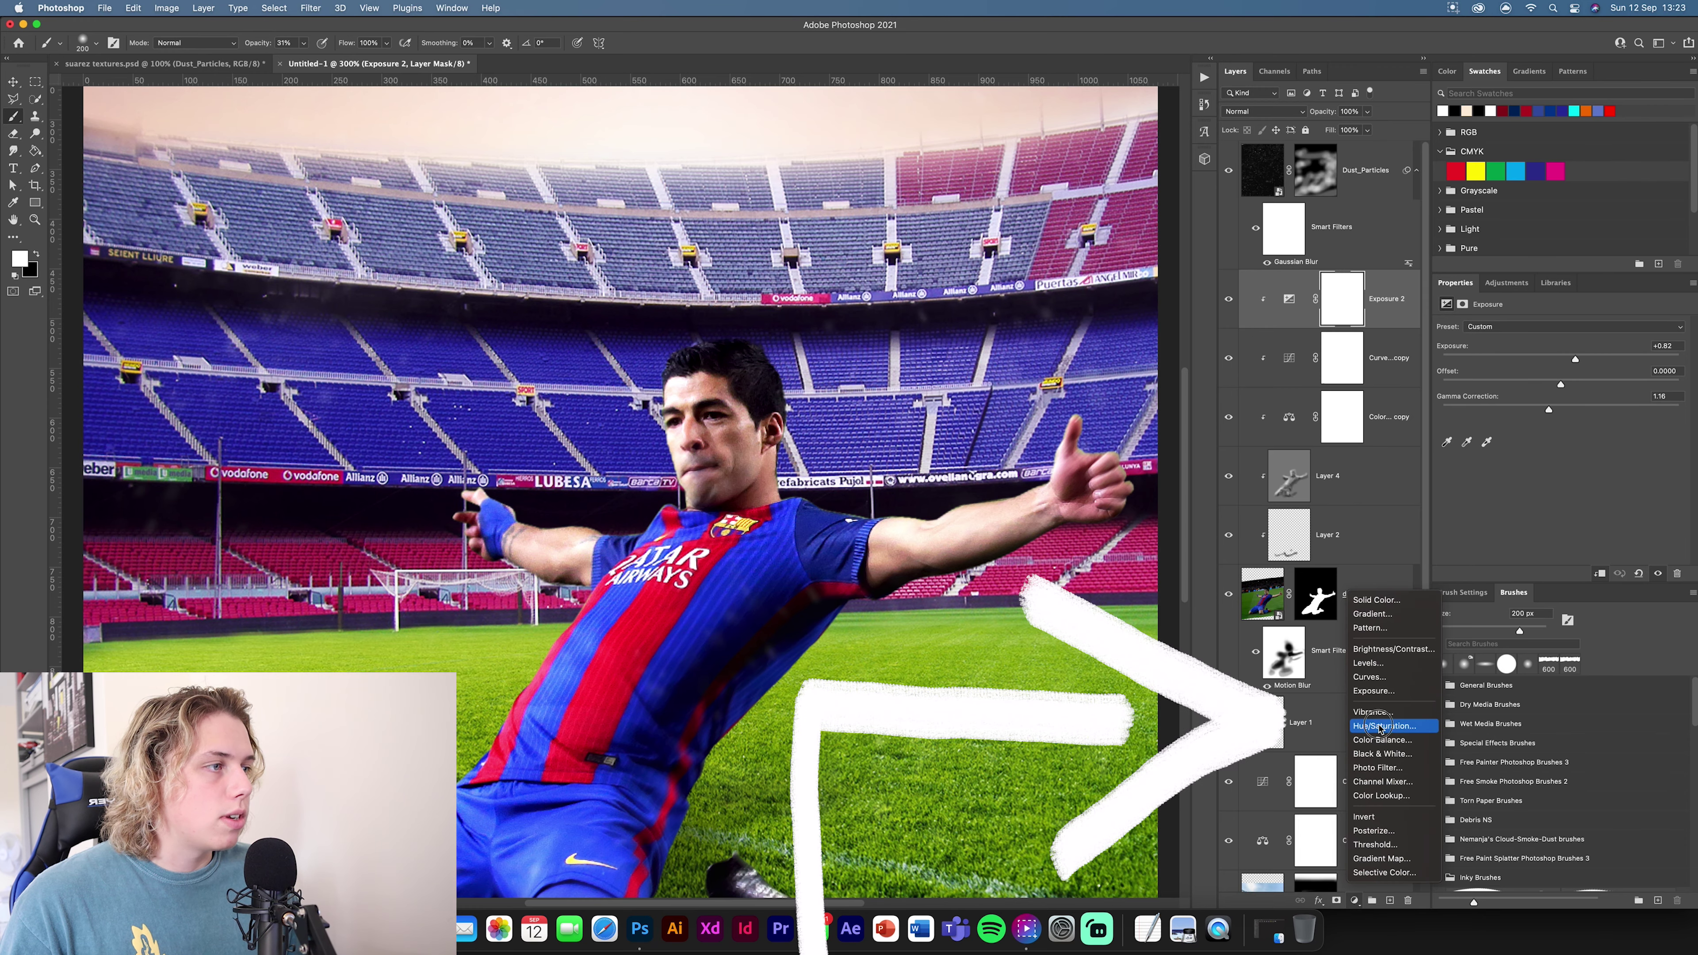
{"action": "left_click", "coordinate": [1383, 717]}
{"action": "left_click", "coordinate": [1332, 321], "text": "alt"}
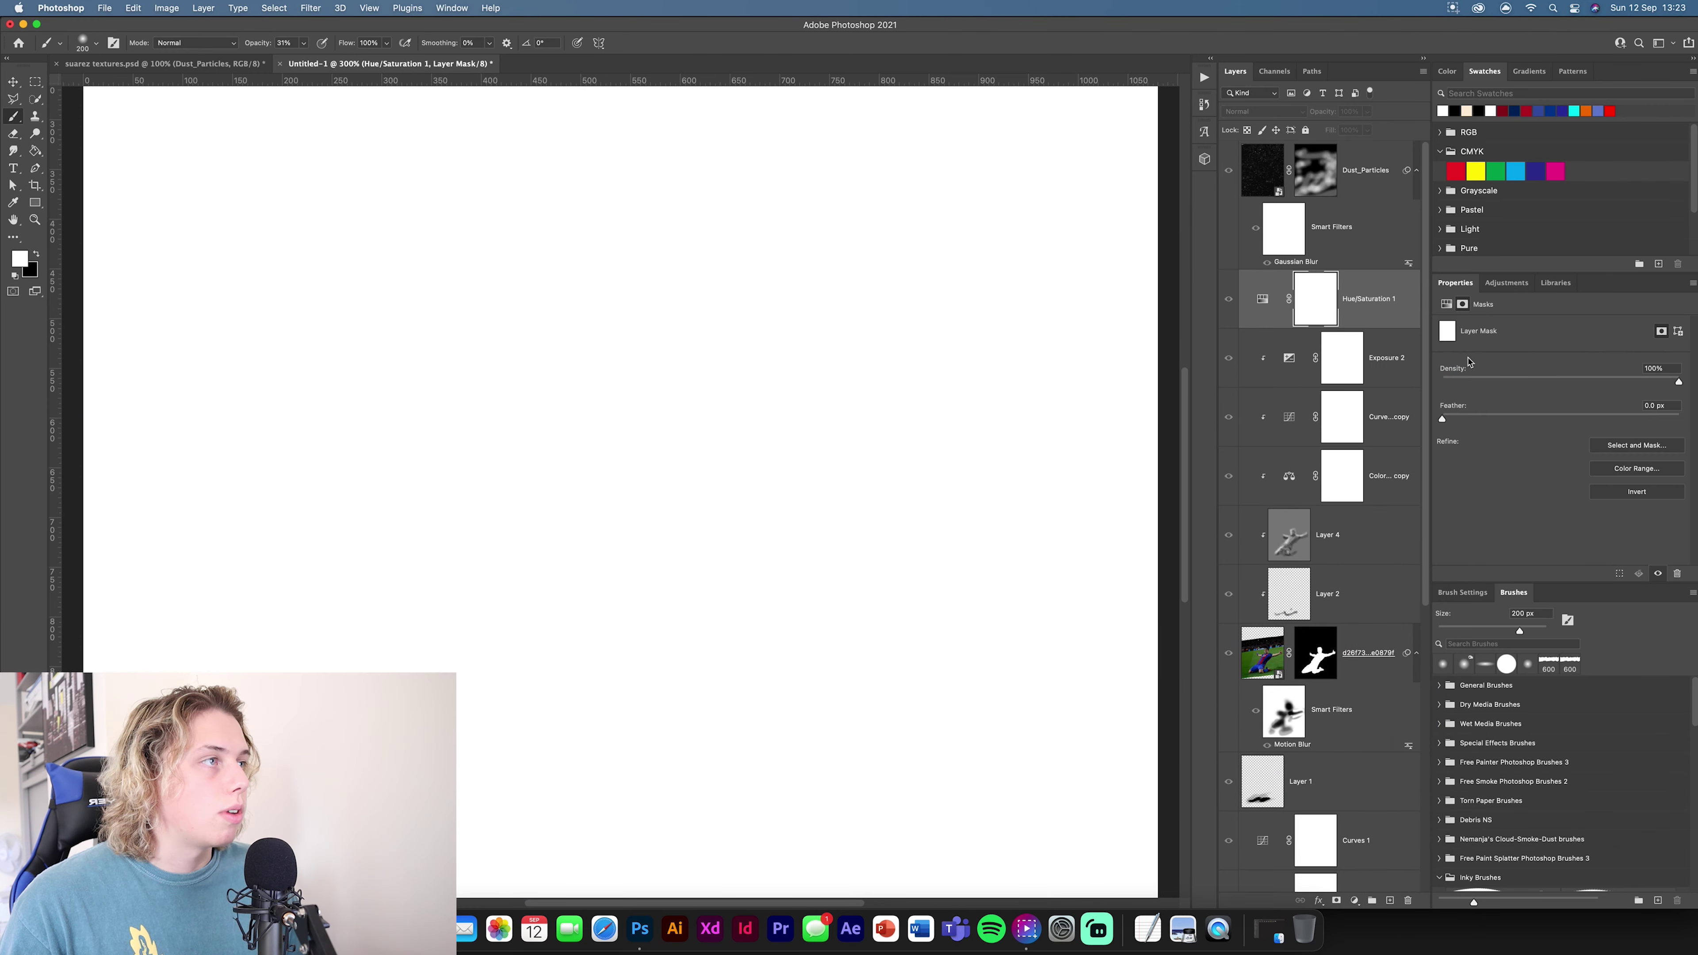
{"action": "key", "text": "super+minus"}
{"action": "key", "text": "super+minus"}
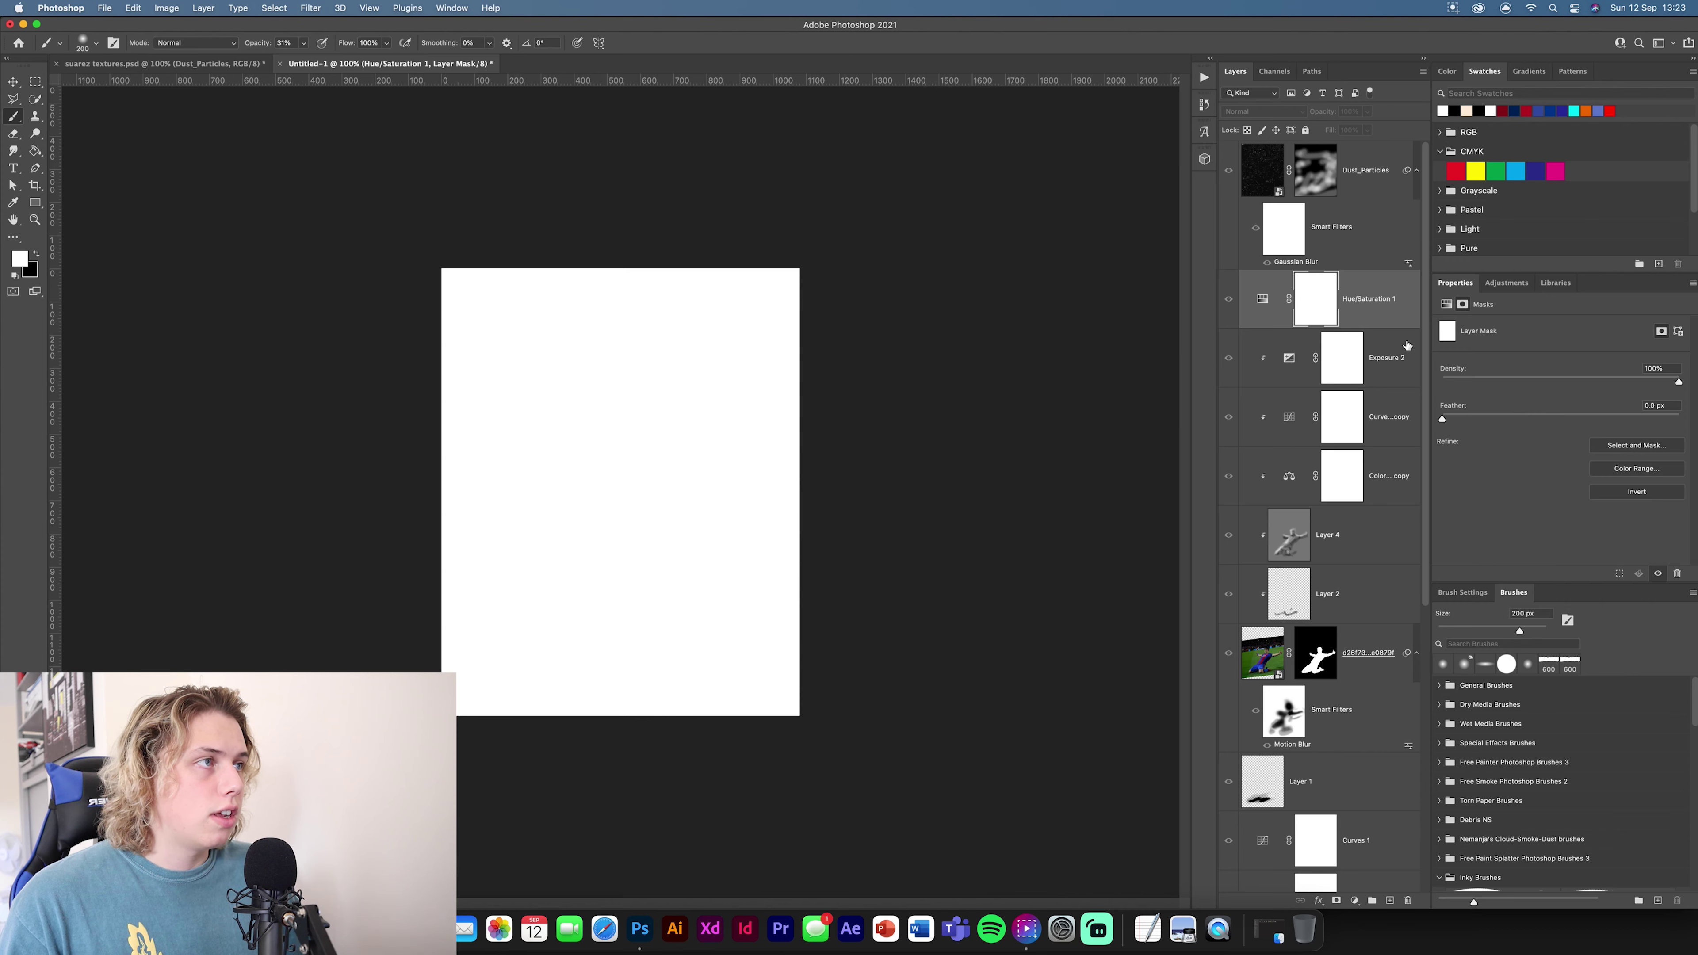
{"action": "key", "text": "super+z"}
Step: Add a Hue/Saturation adjustment above Exposure 2 and clip it to the player
{"action": "left_click", "coordinate": [1391, 328]}
{"action": "left_click", "coordinate": [1354, 900]}
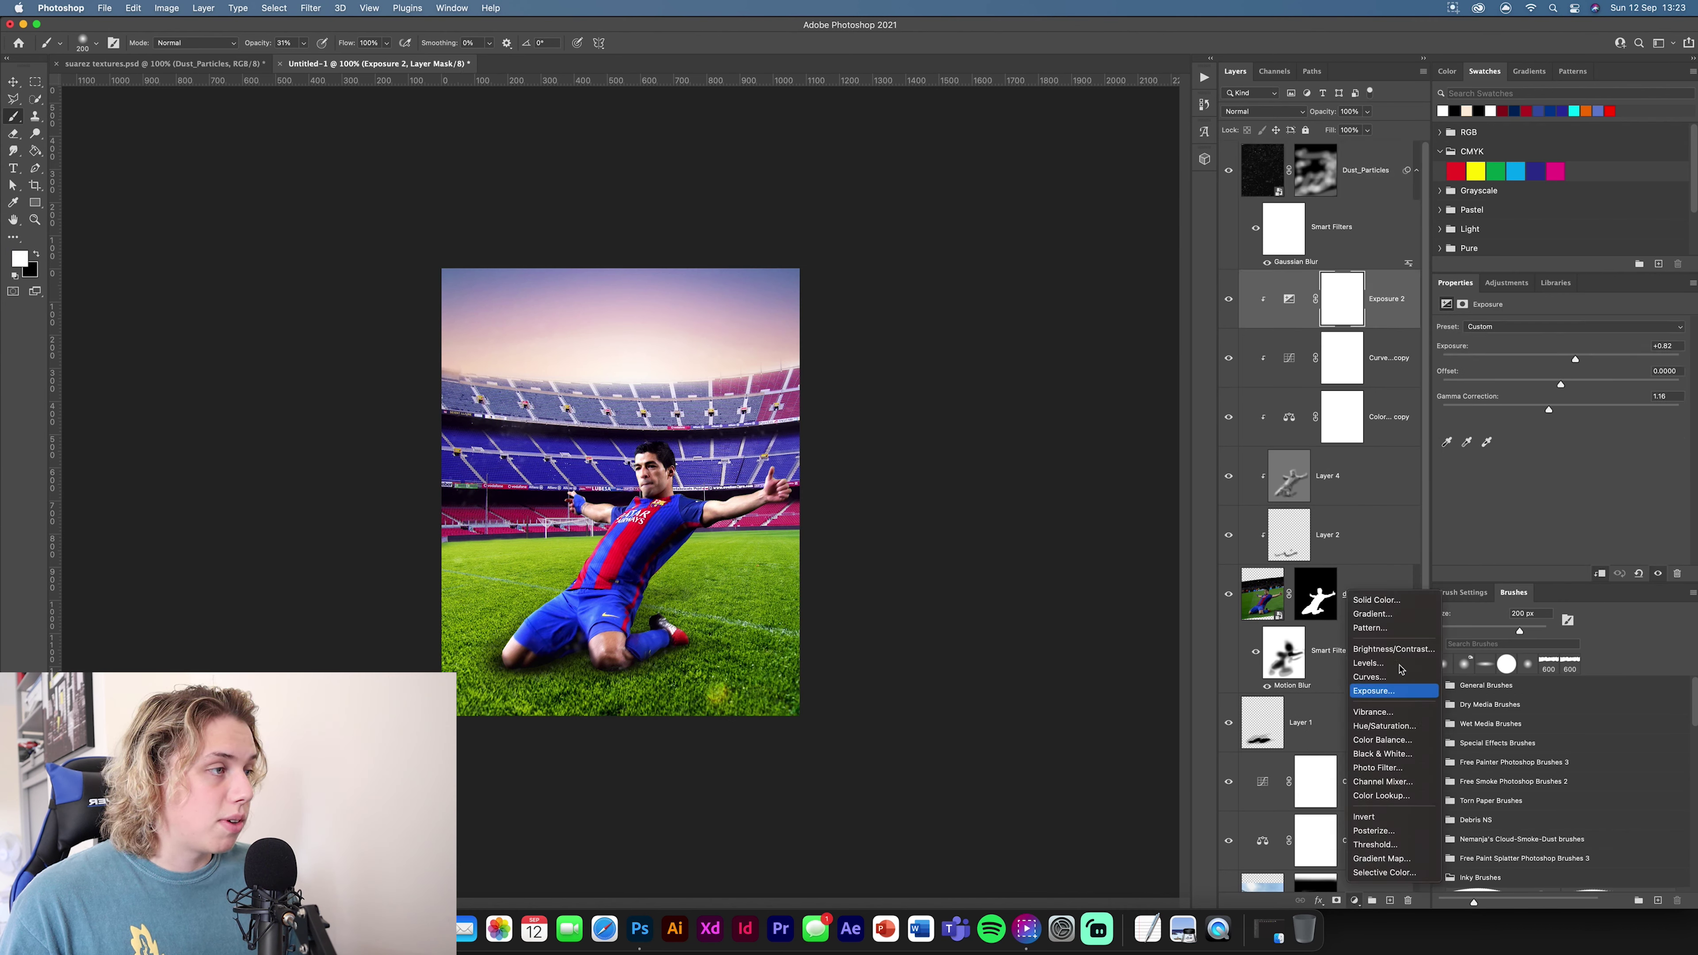
{"action": "left_click", "coordinate": [1384, 725]}
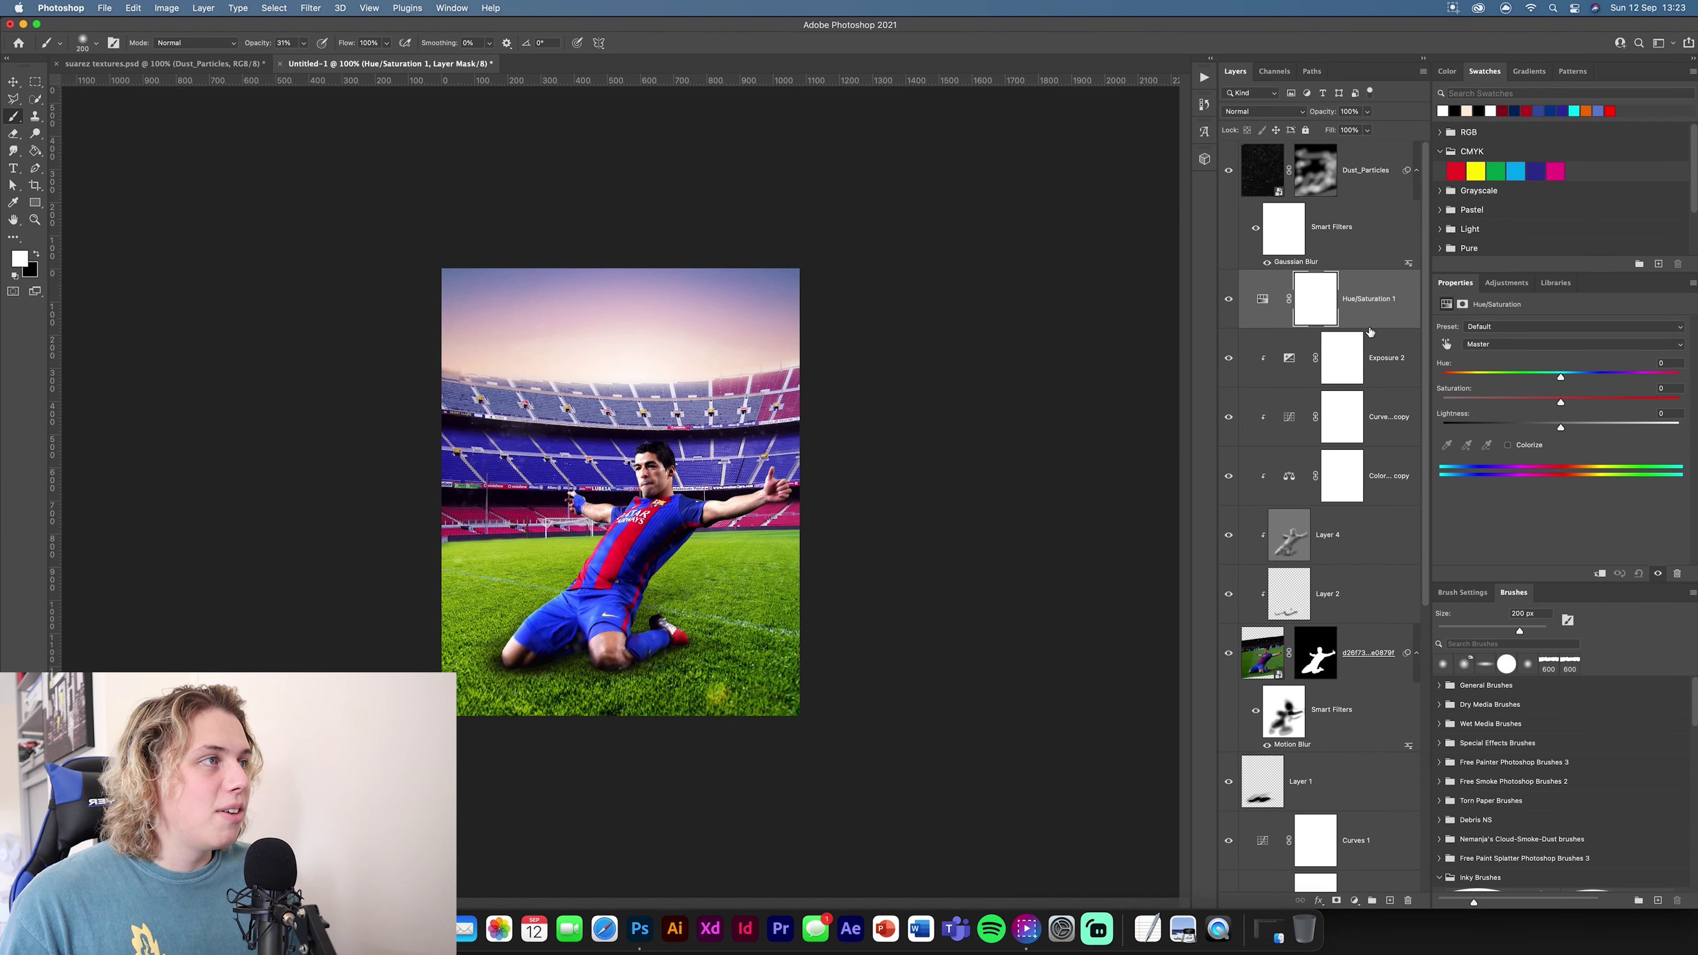
{"action": "left_click", "coordinate": [1370, 324], "text": "alt"}
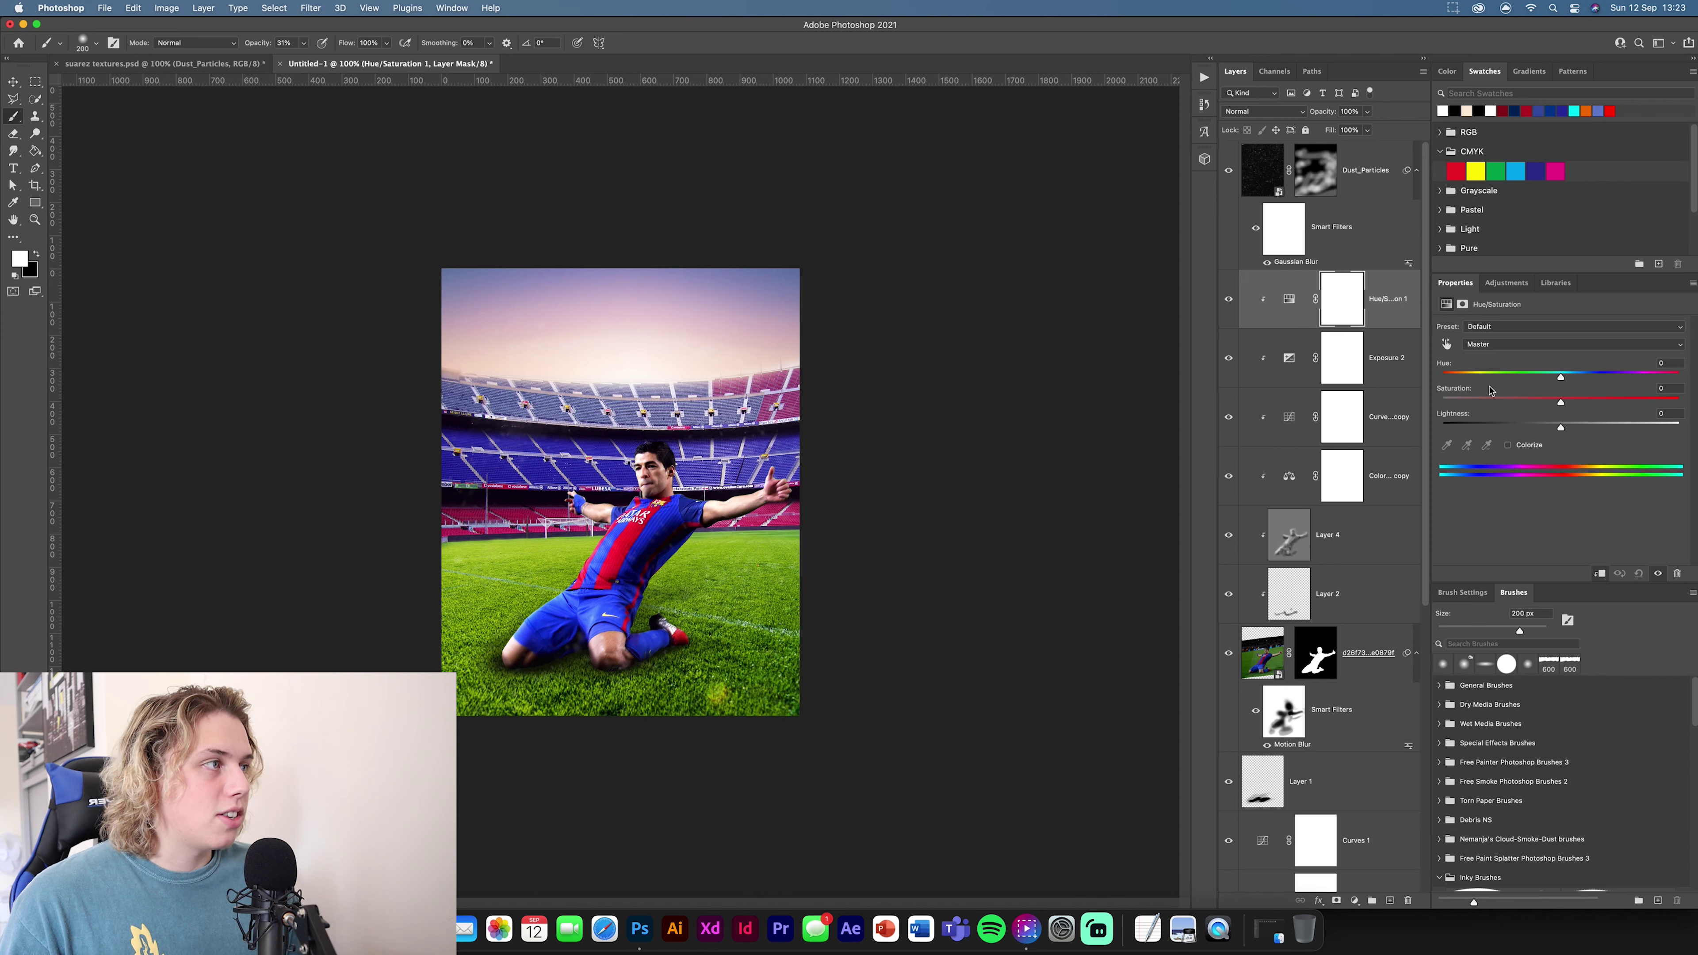
Step: Colorize the clipped Hue/Saturation adjustment with hue 27, saturation 91 and lightness +80
{"action": "left_click", "coordinate": [1509, 445]}
{"action": "left_click_drag", "start_coordinate": [1561, 427], "coordinate": [1656, 427]}
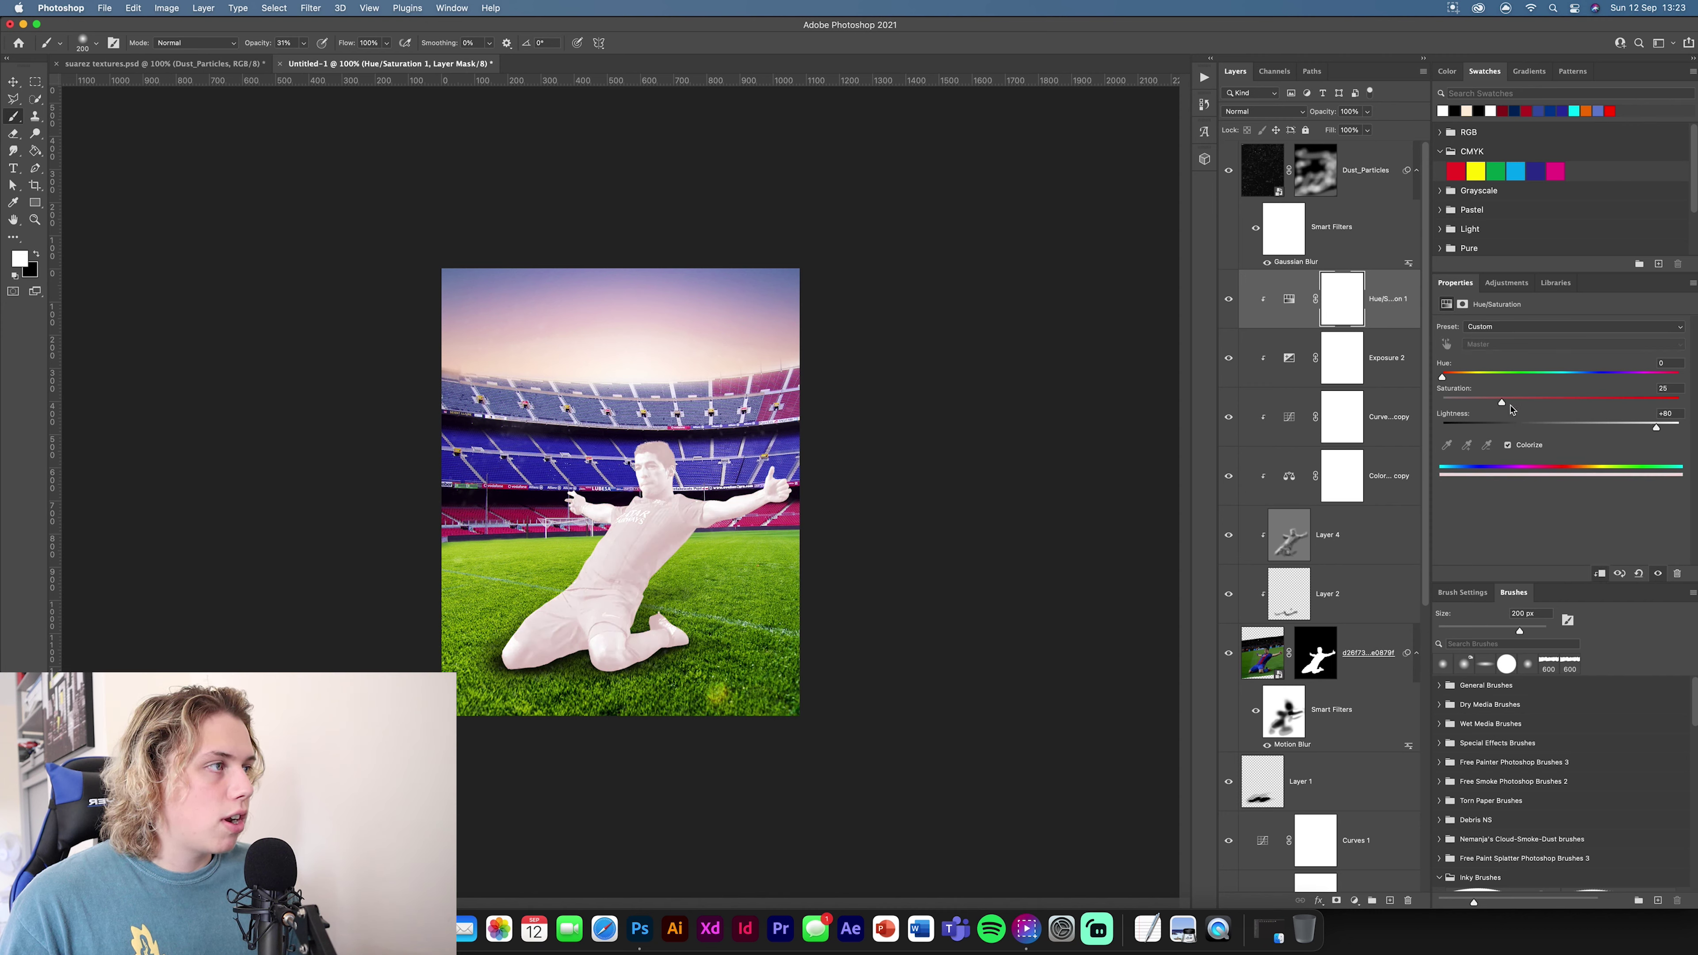
{"action": "left_click_drag", "start_coordinate": [1503, 402], "coordinate": [1661, 405]}
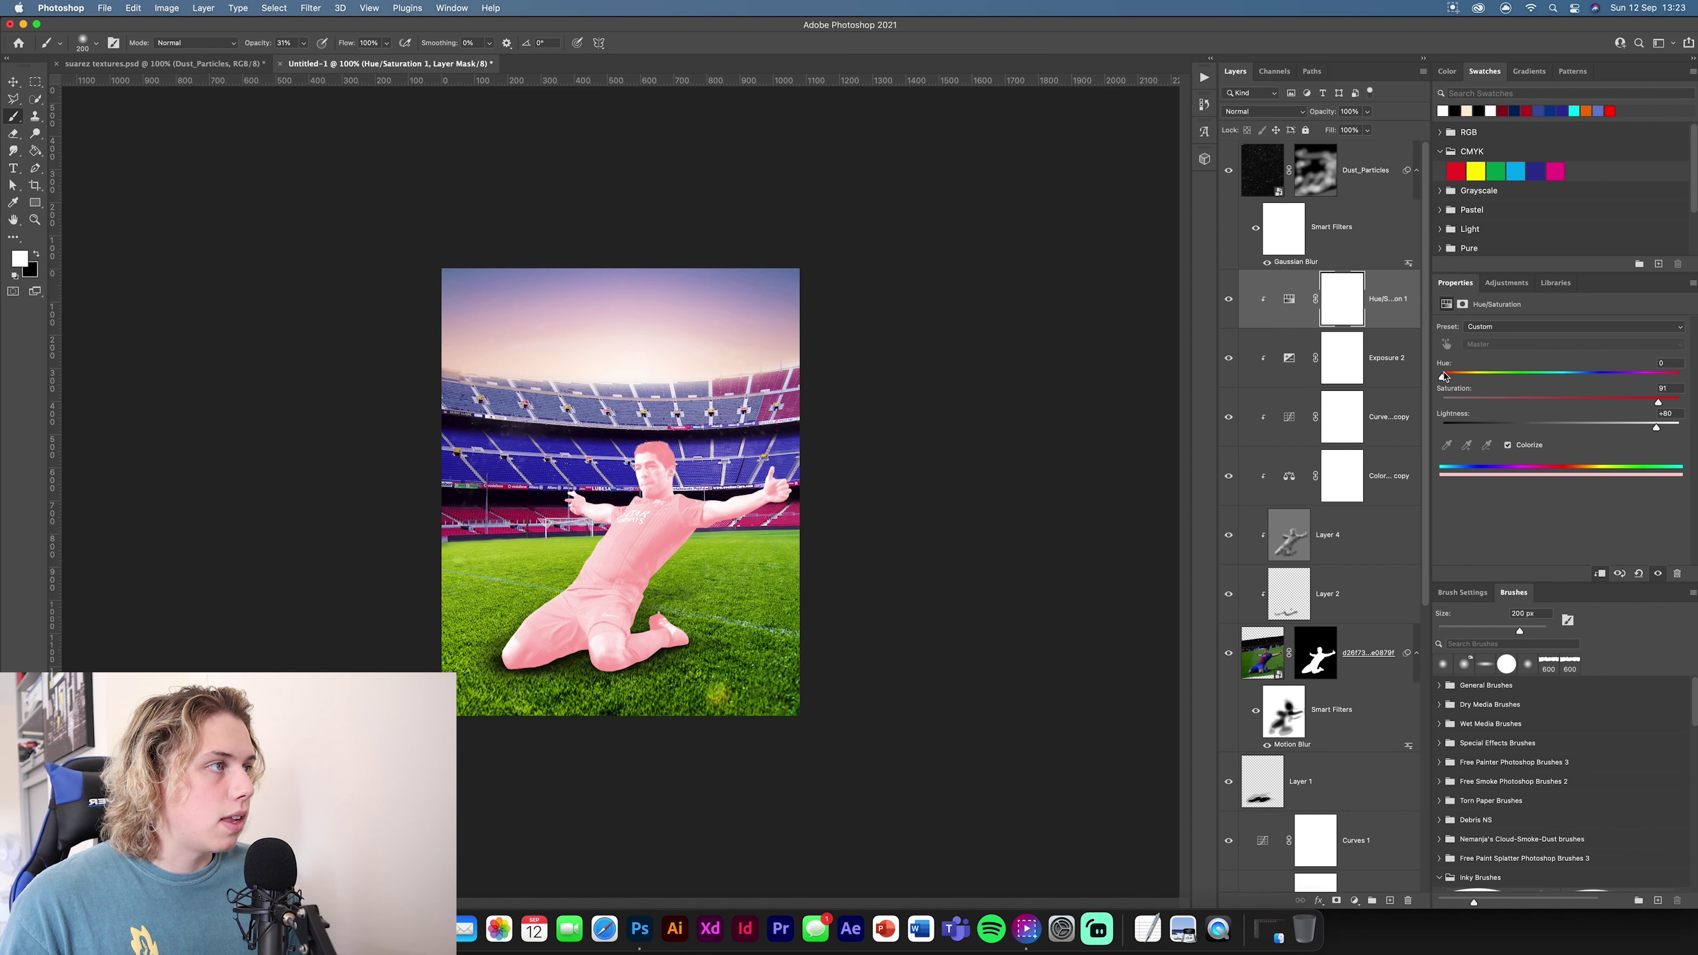
{"action": "left_click_drag", "start_coordinate": [1442, 376], "coordinate": [1461, 376]}
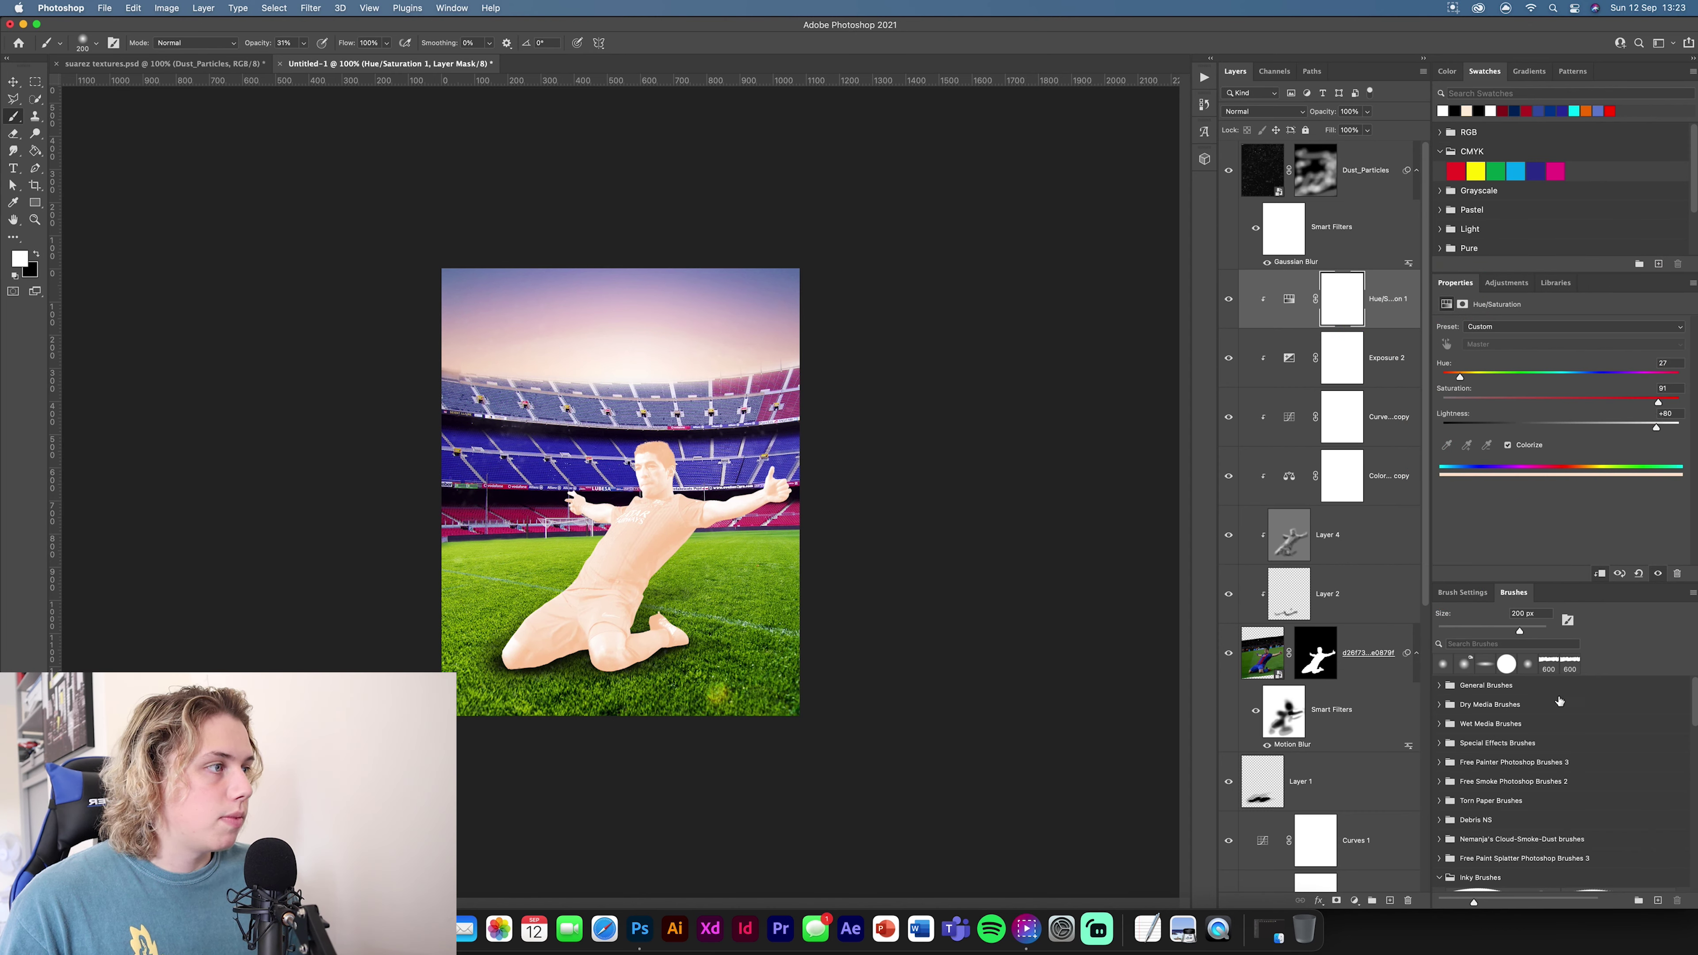
Step: In the Hue/Saturation layer's Blend If options, split the underlying layer's black slider to 0 / 129 and accept the layer style
{"action": "double_click", "coordinate": [1407, 323]}
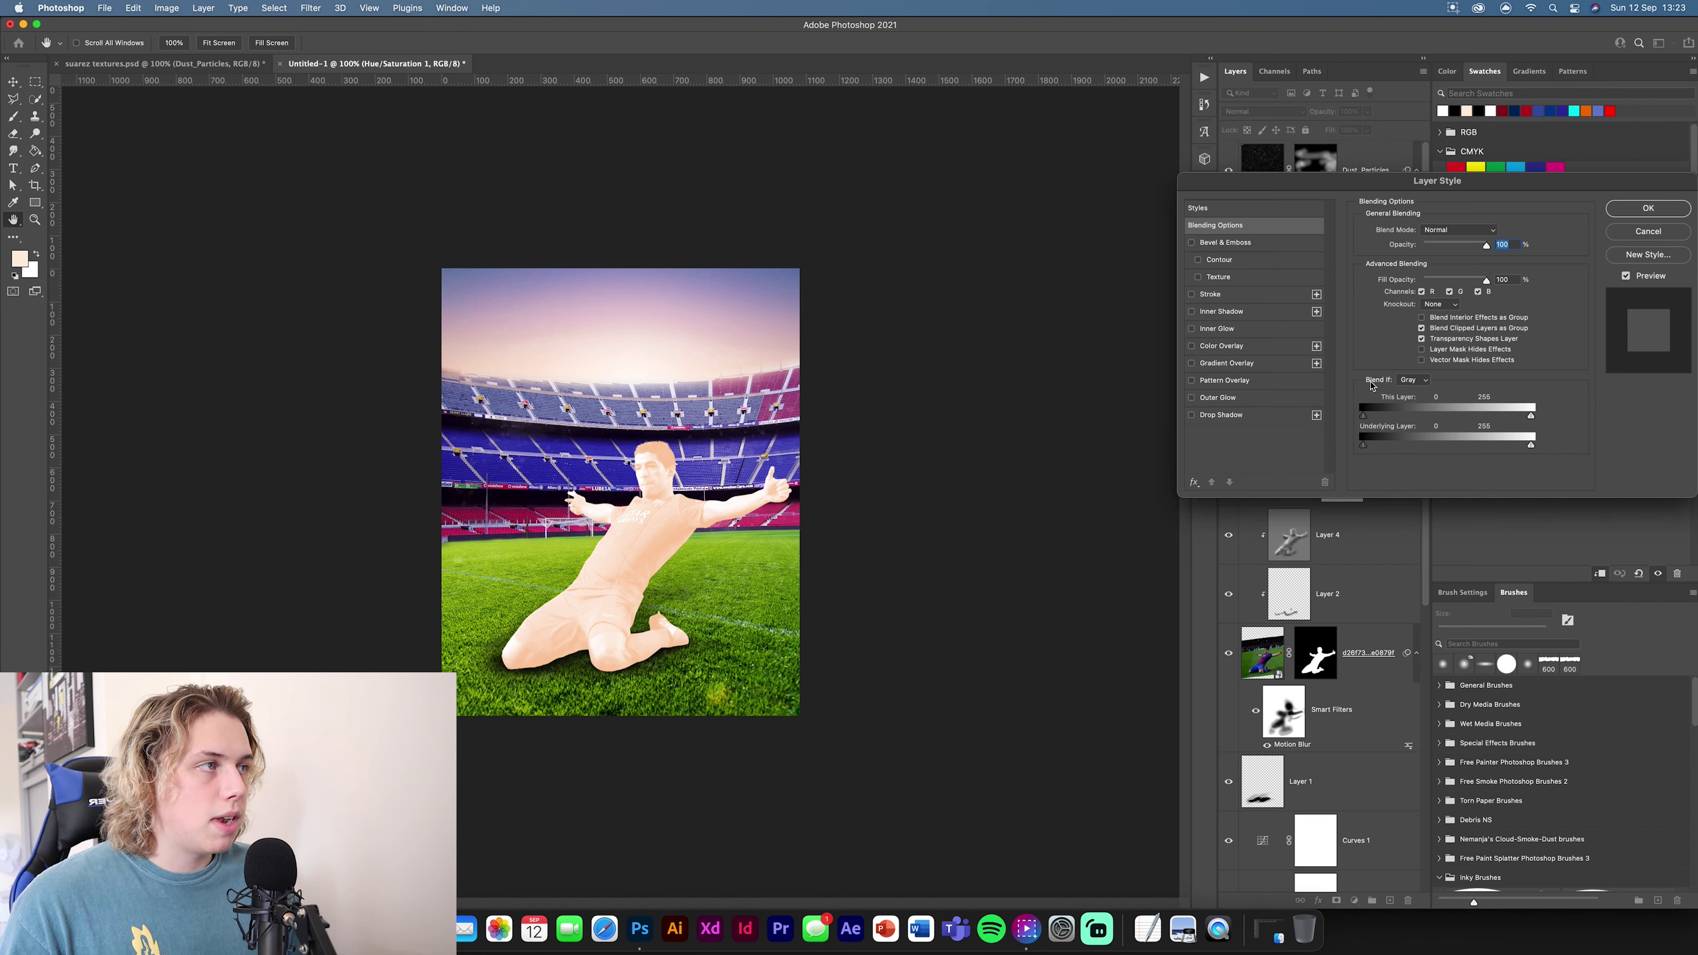
{"action": "key", "text": "alt"}
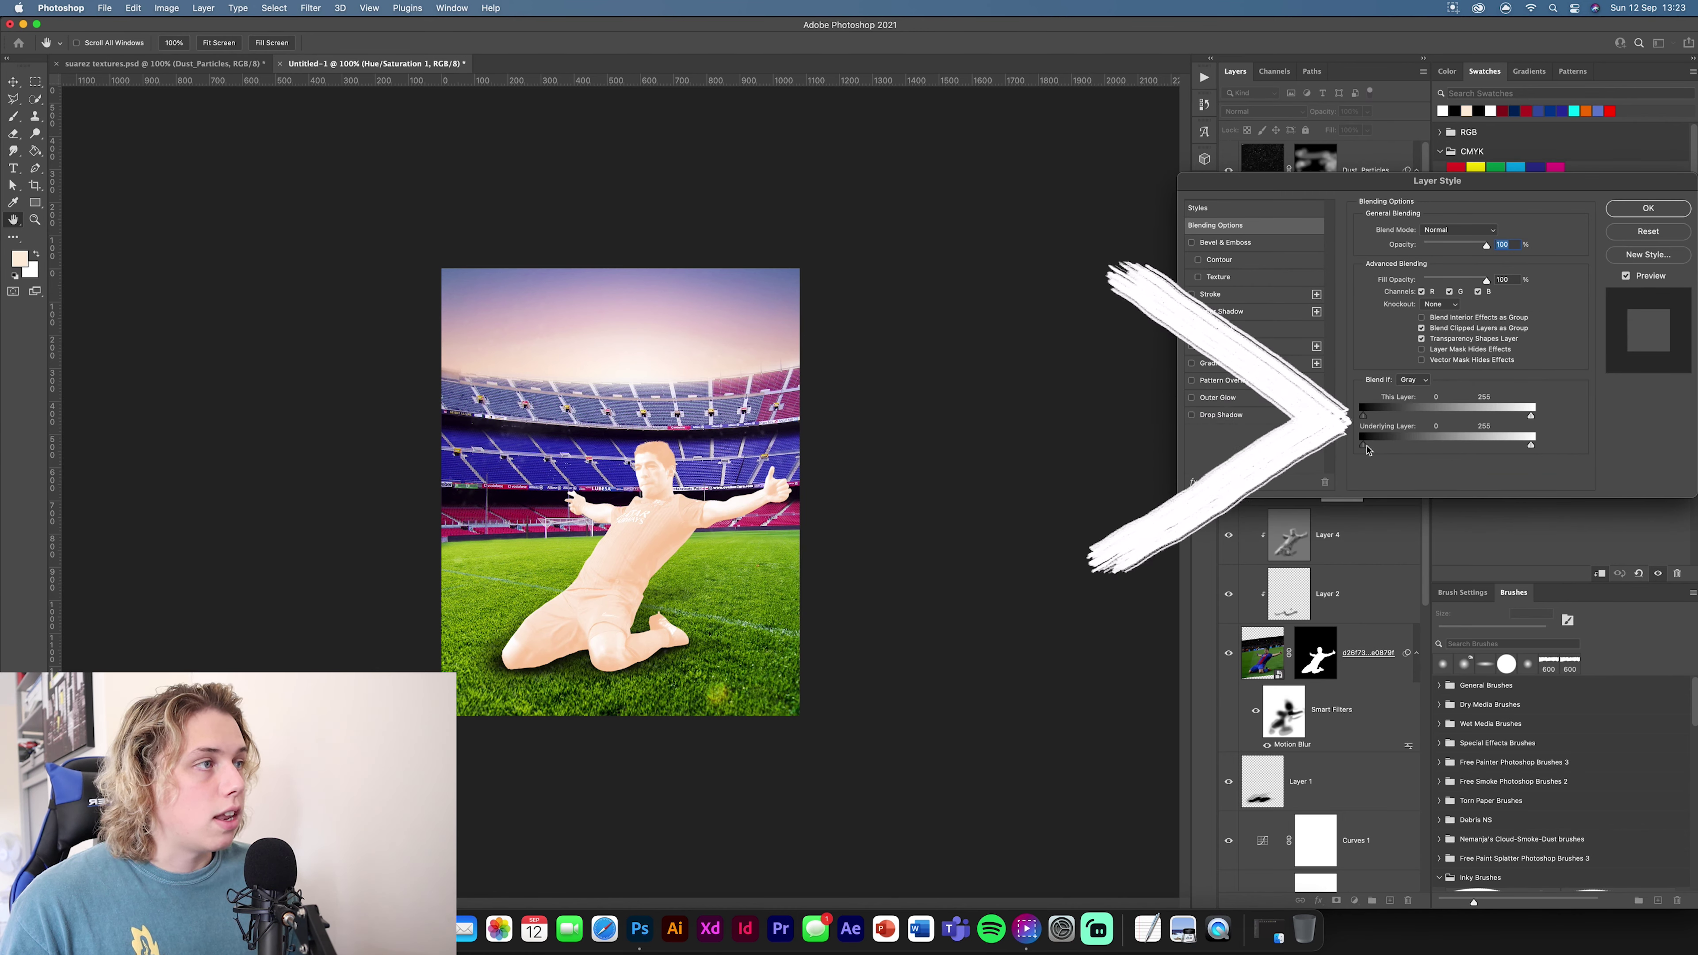
{"action": "left_click_drag", "start_coordinate": [1364, 445], "coordinate": [1450, 445]}
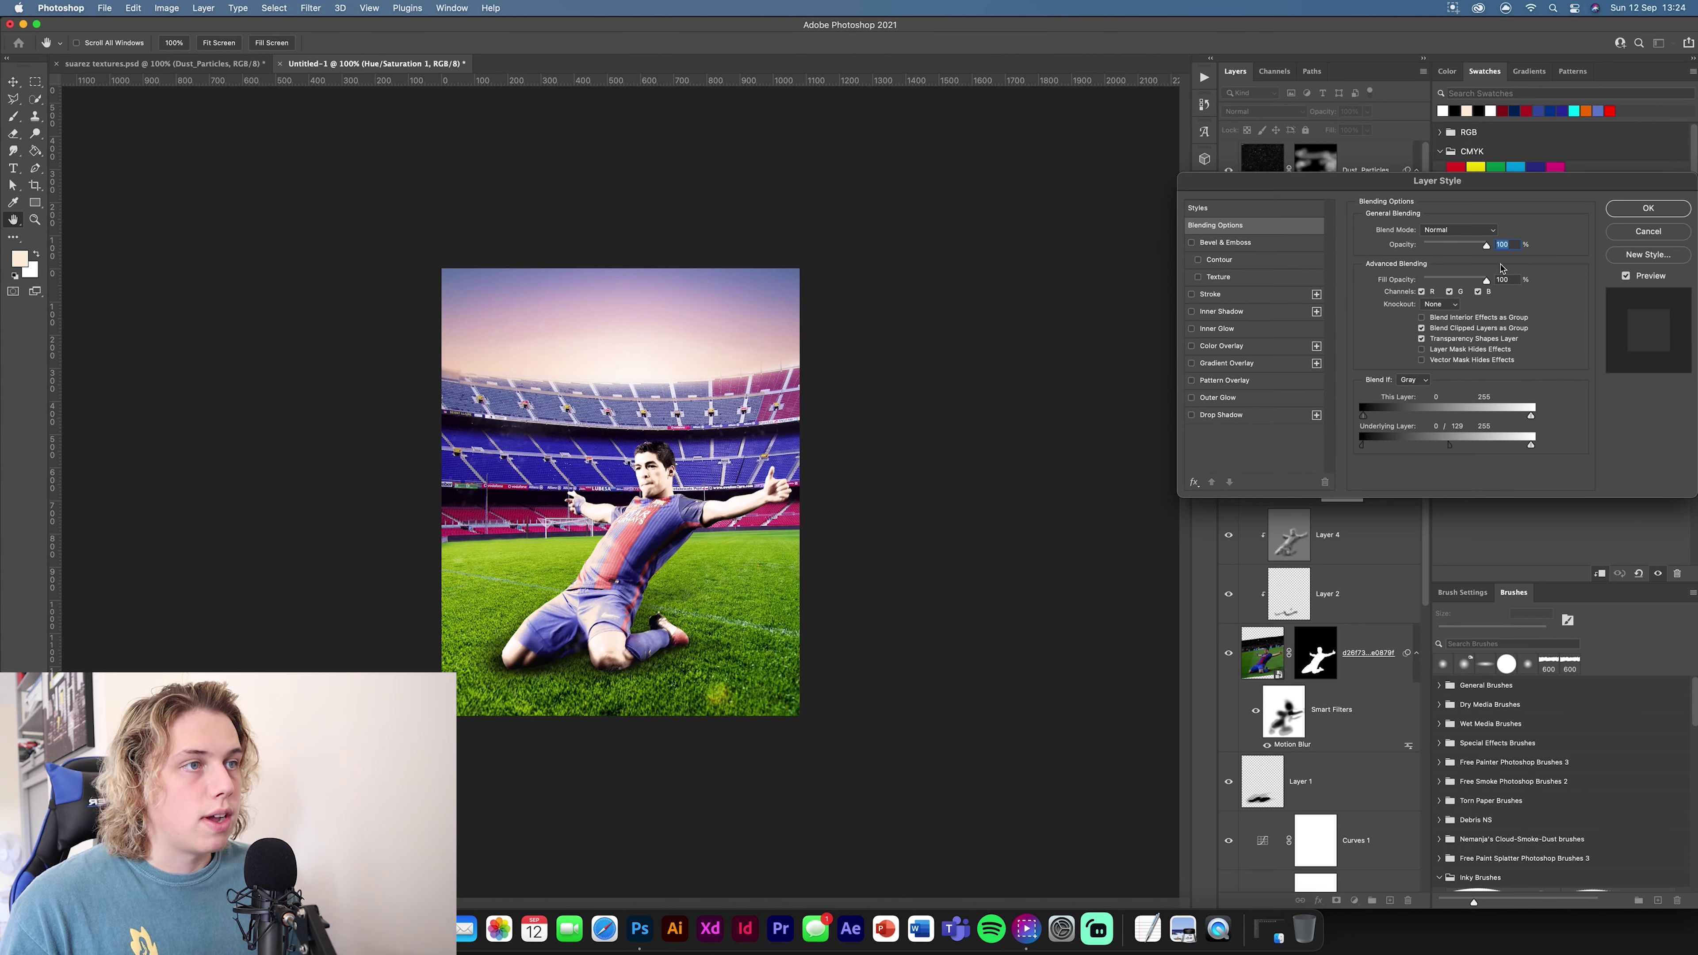
{"action": "left_click_drag", "start_coordinate": [1532, 445], "coordinate": [1493, 452]}
{"action": "left_click", "coordinate": [1649, 207]}
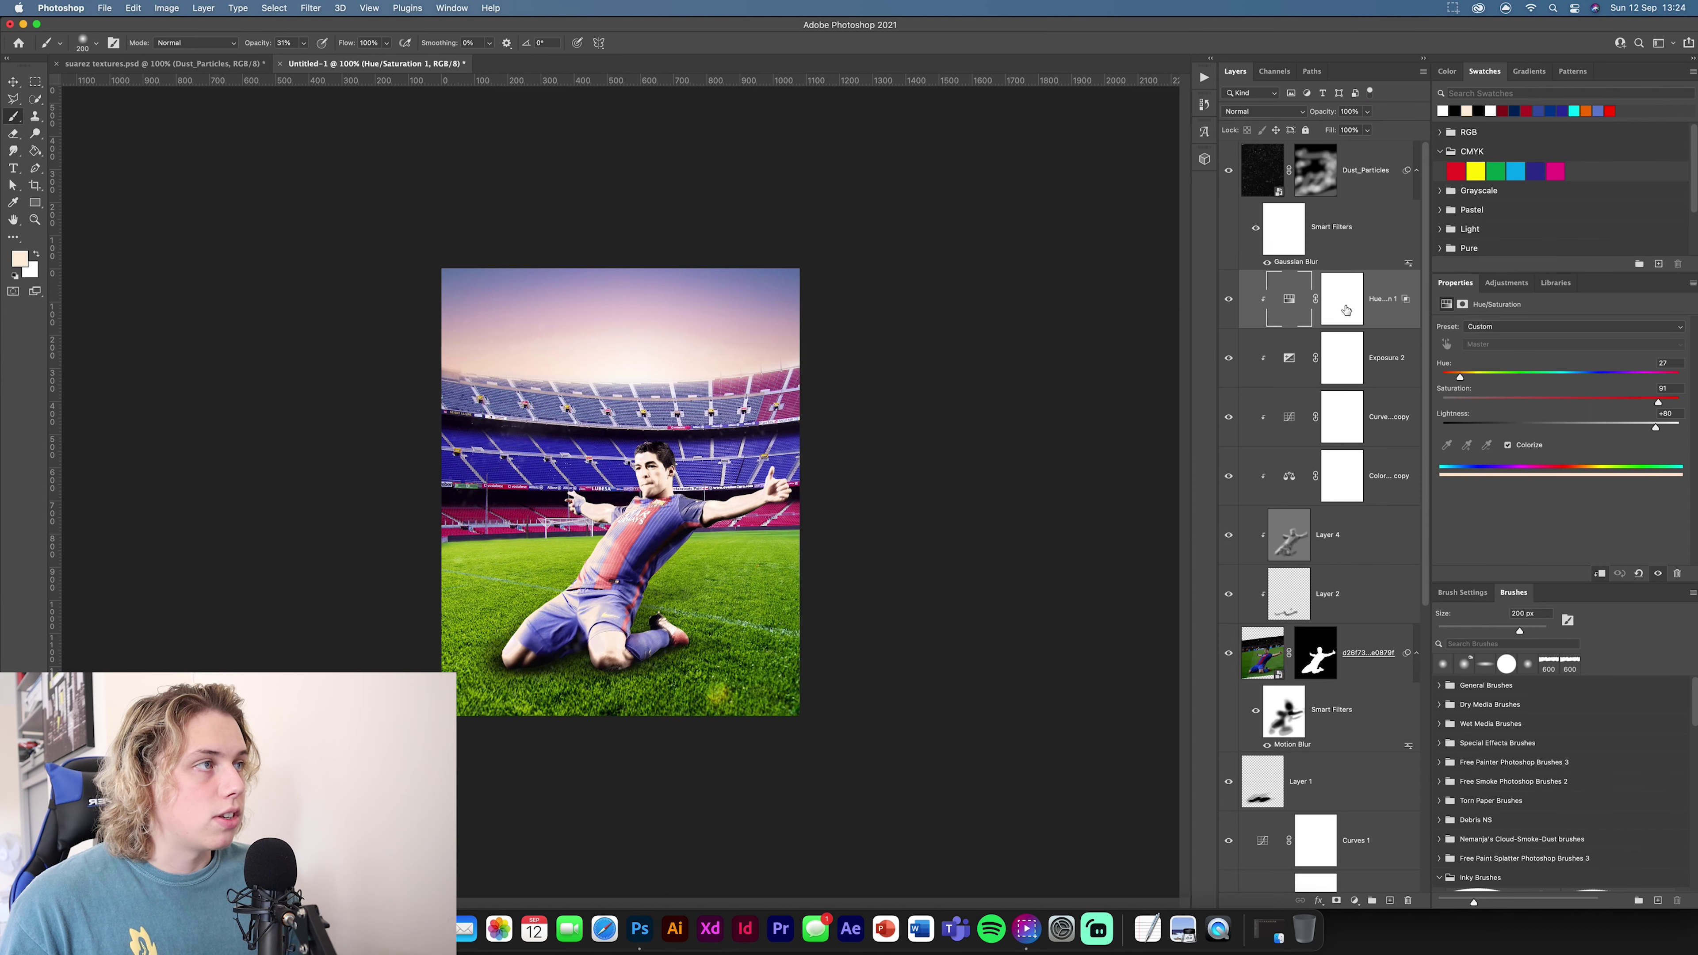
Step: Invert the Hue/Saturation layer's mask to black and set the soft round brush to 51 px
{"action": "left_click", "coordinate": [1345, 306]}
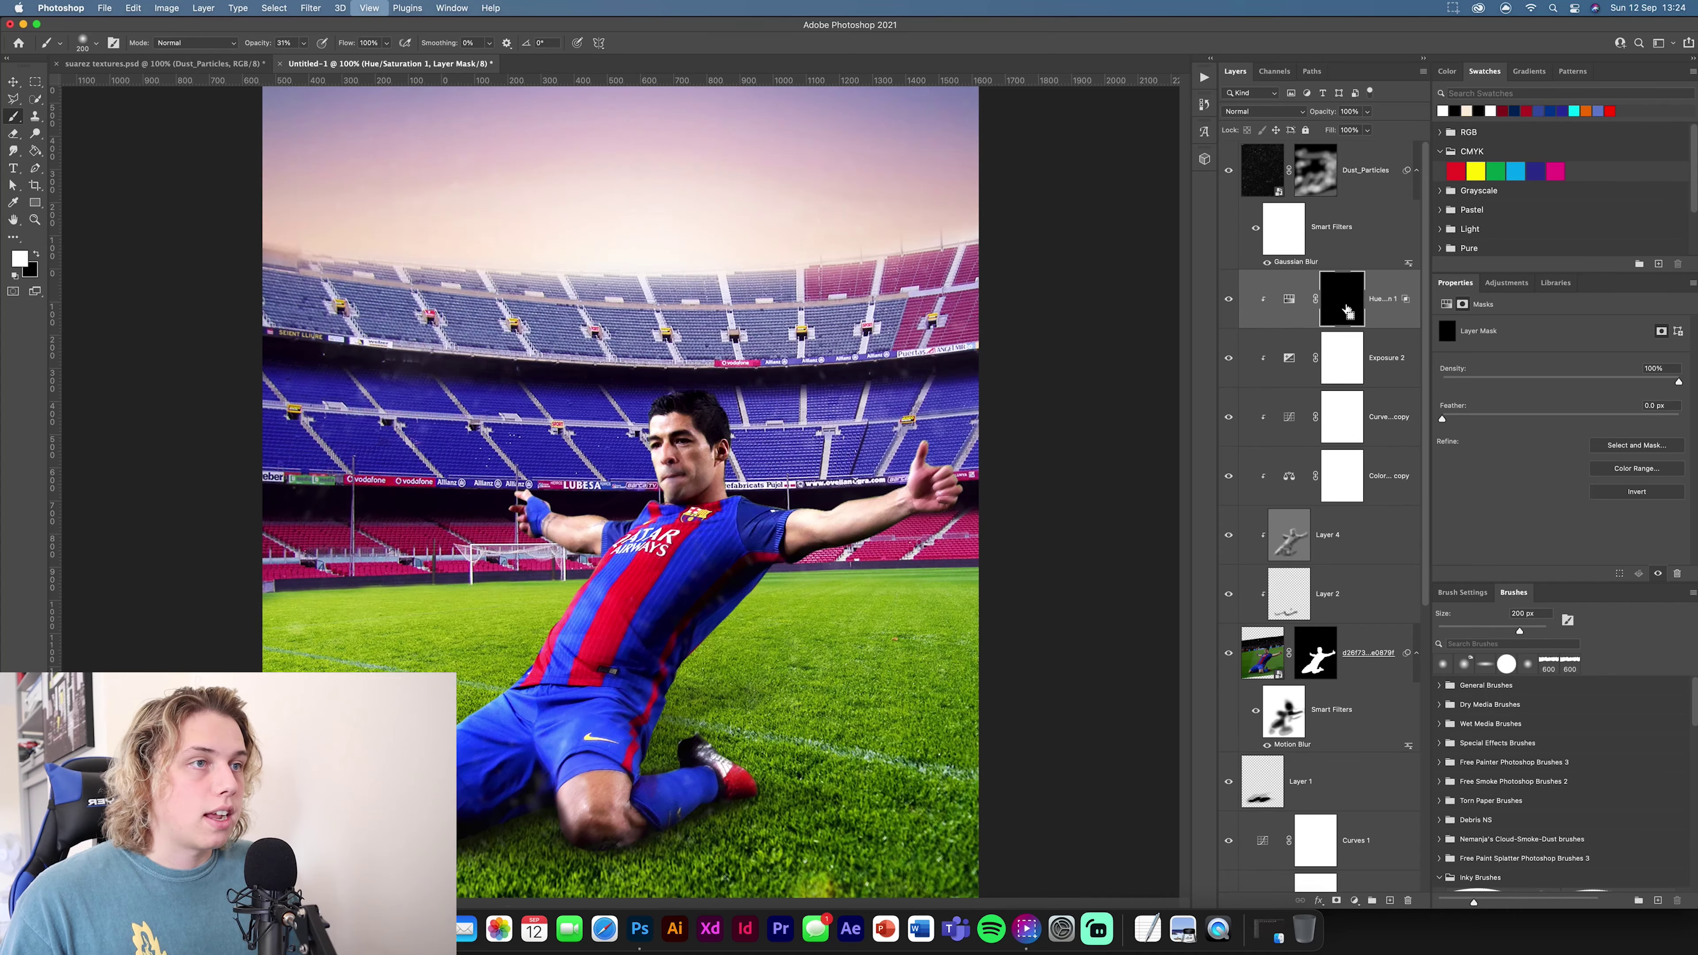
{"action": "key", "text": "super+equal"}
{"action": "key", "text": "super+equal"}
{"action": "key", "text": "super+equal"}
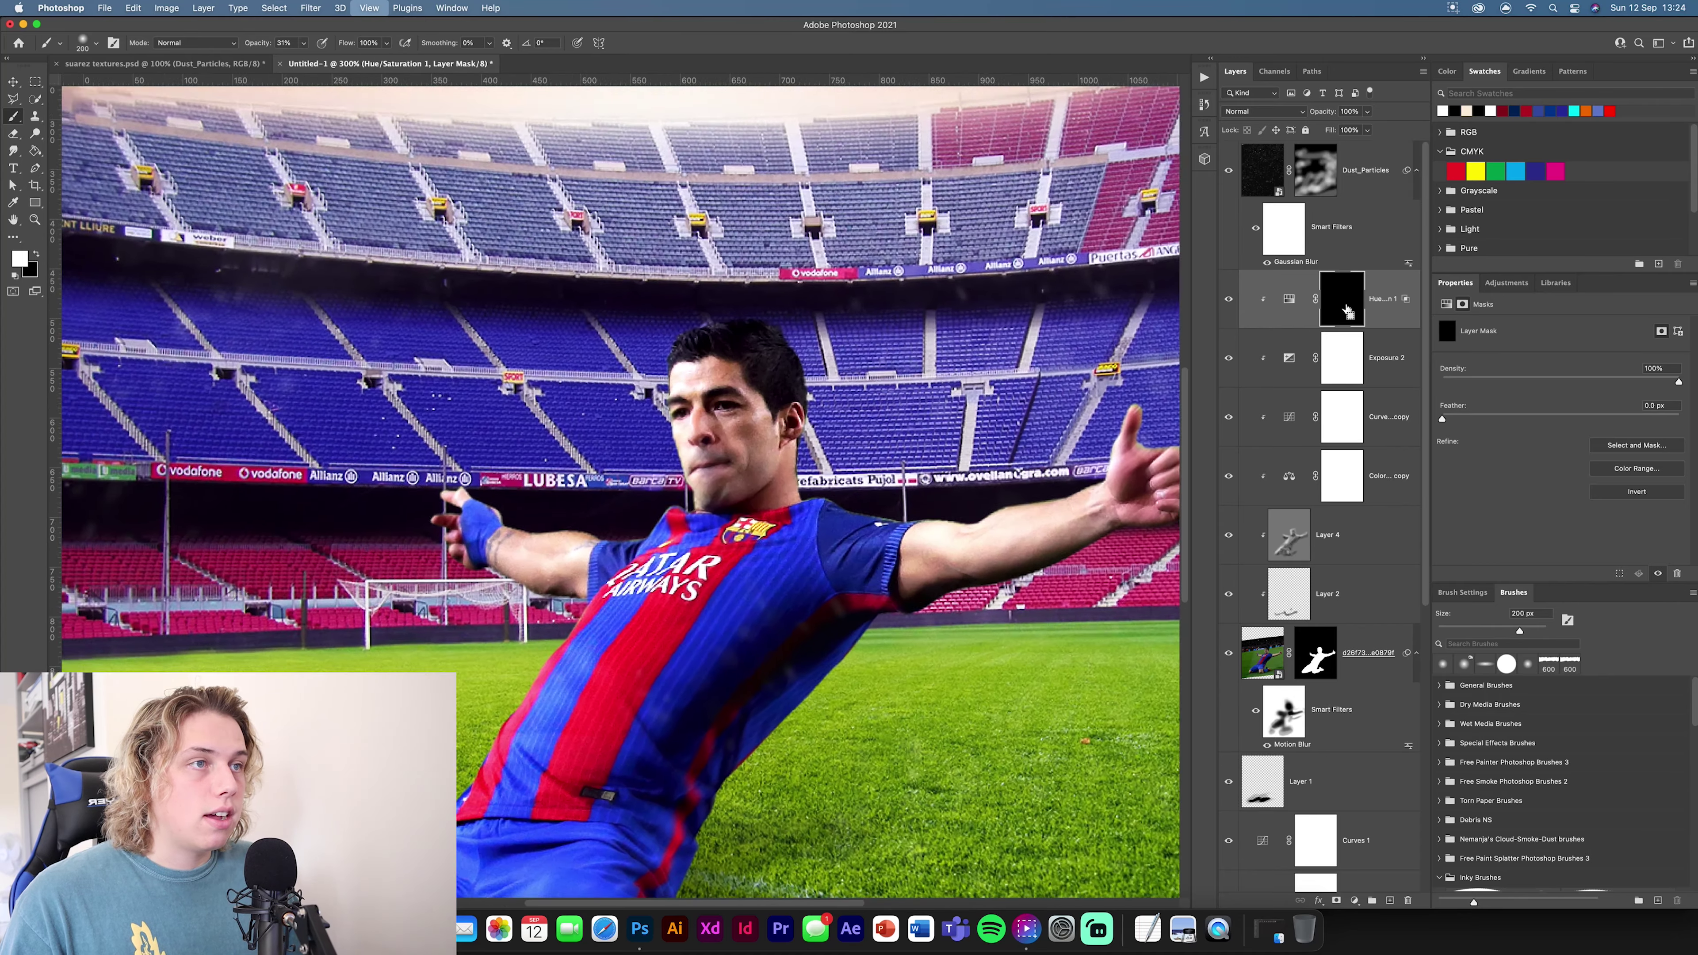
{"action": "left_click", "coordinate": [96, 43]}
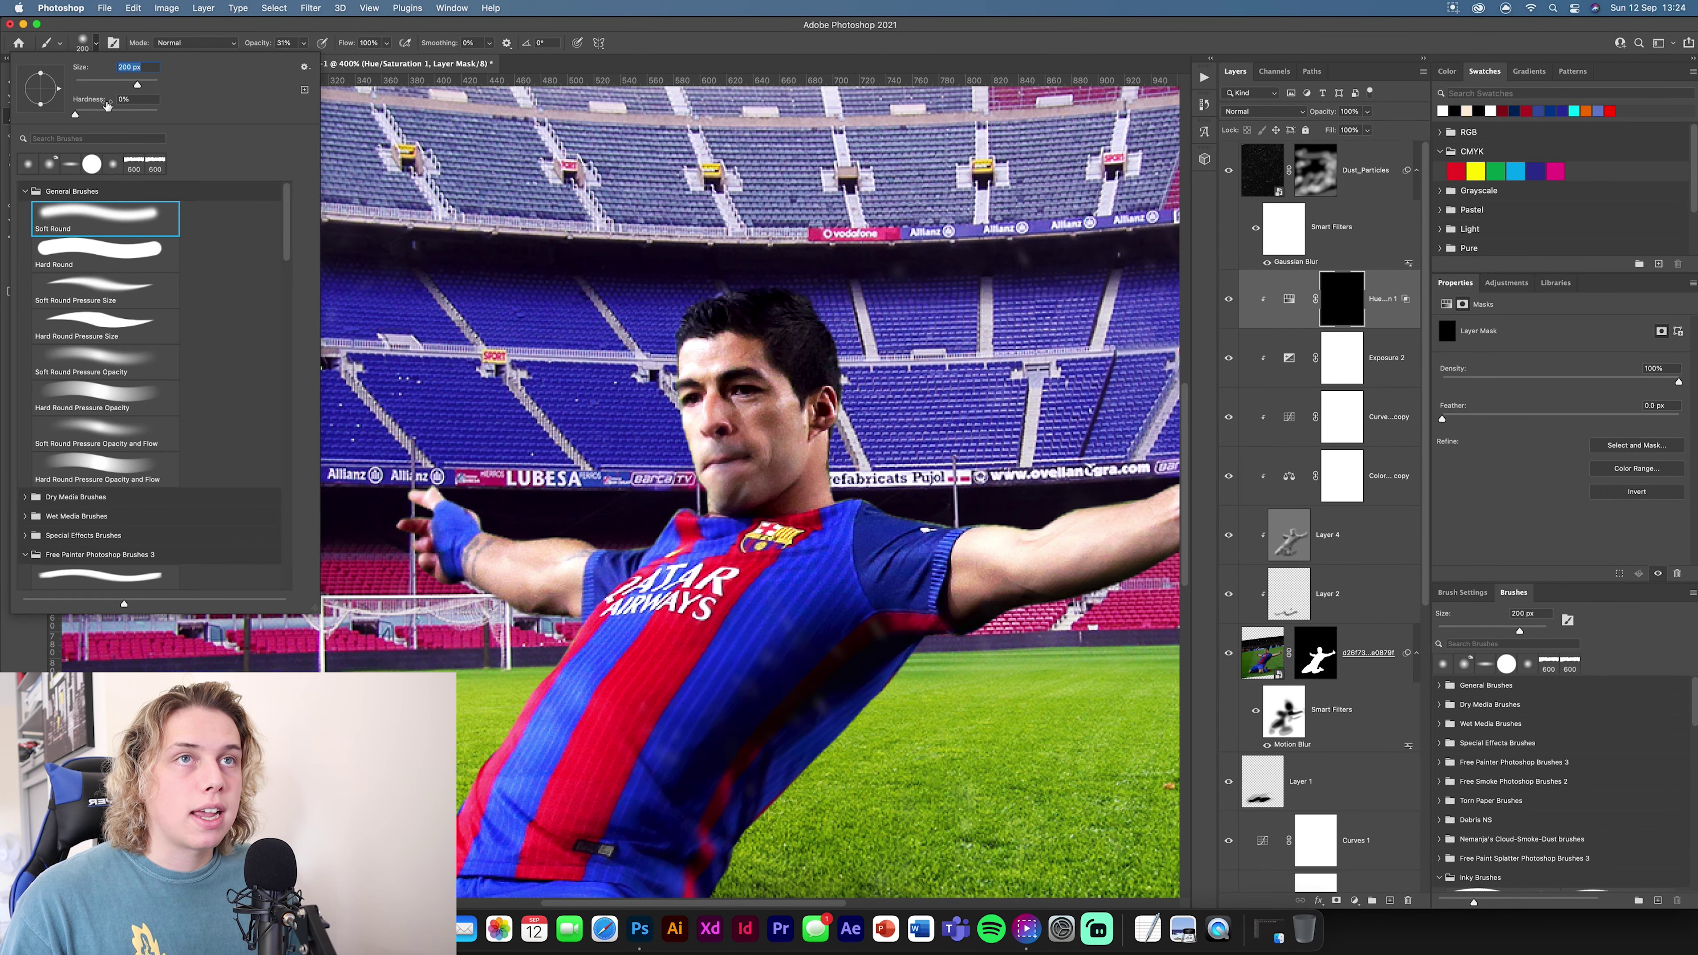
{"action": "left_click", "coordinate": [104, 86]}
Step: Paint white on the Hue/Saturation mask along the player's face, shoulder and thumbs-up arm, with brush opacity set to 28%
{"action": "left_click_drag", "start_coordinate": [699, 395], "coordinate": [701, 455]}
{"action": "left_click_drag", "start_coordinate": [242, 49], "coordinate": [249, 44]}
{"action": "scroll", "coordinate": [590, 533], "scroll_direction": "right", "scroll_amount": 10}
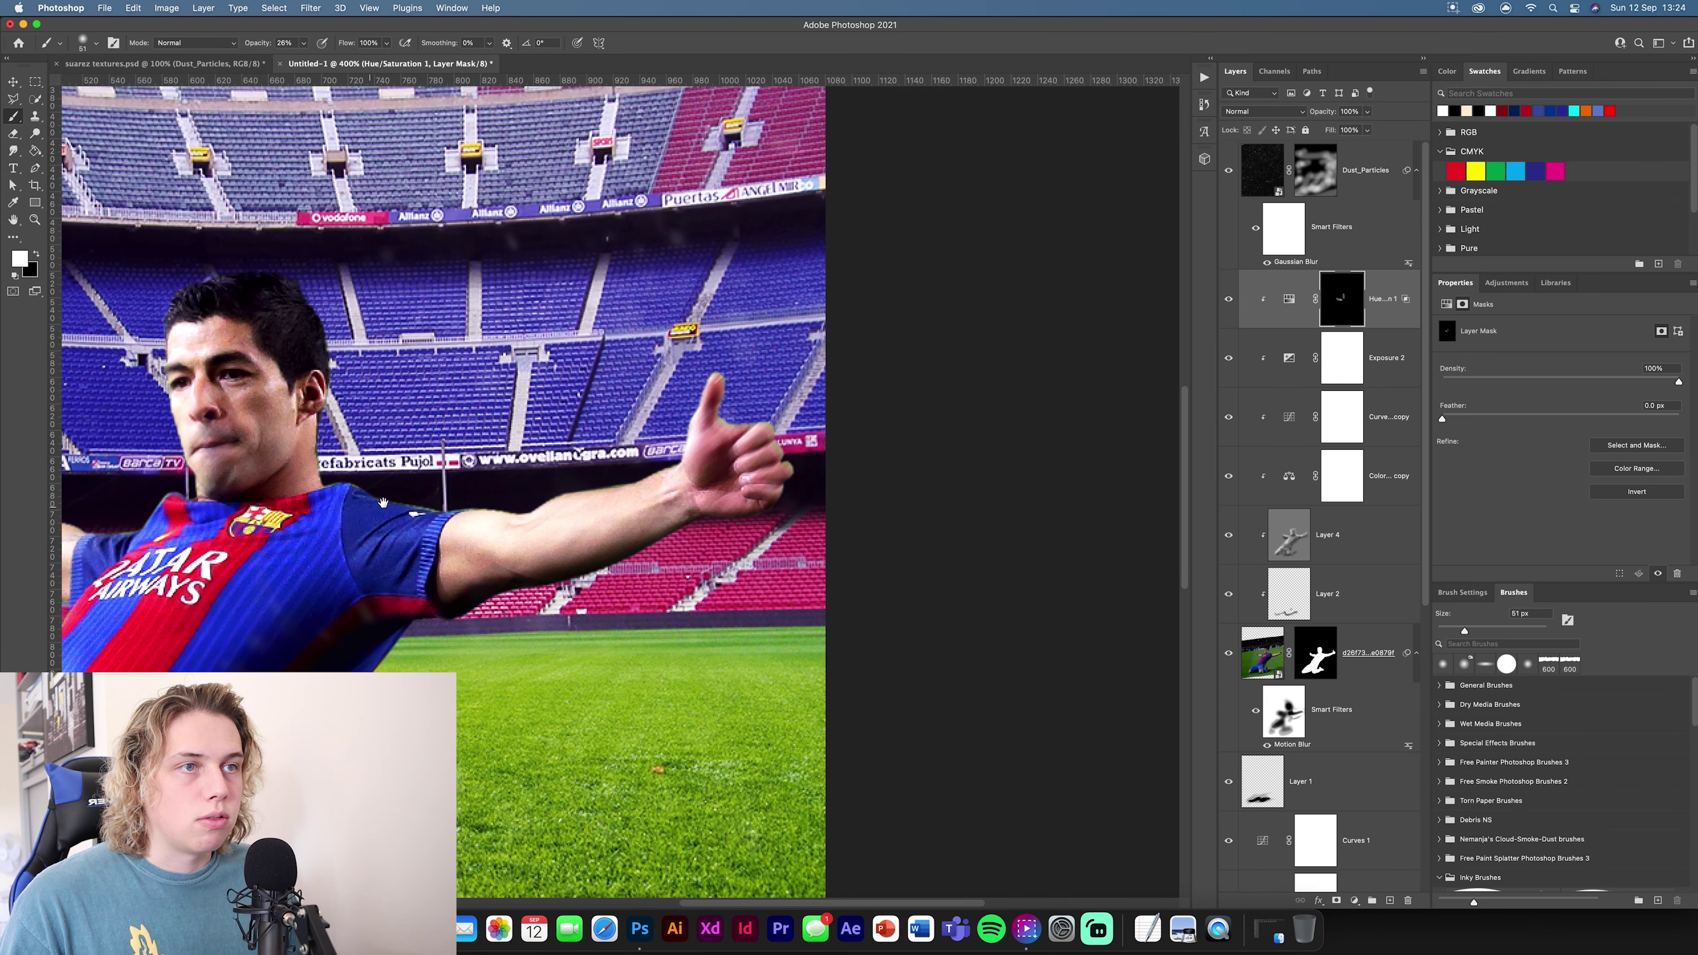
{"action": "left_click_drag", "start_coordinate": [686, 415], "coordinate": [729, 417]}
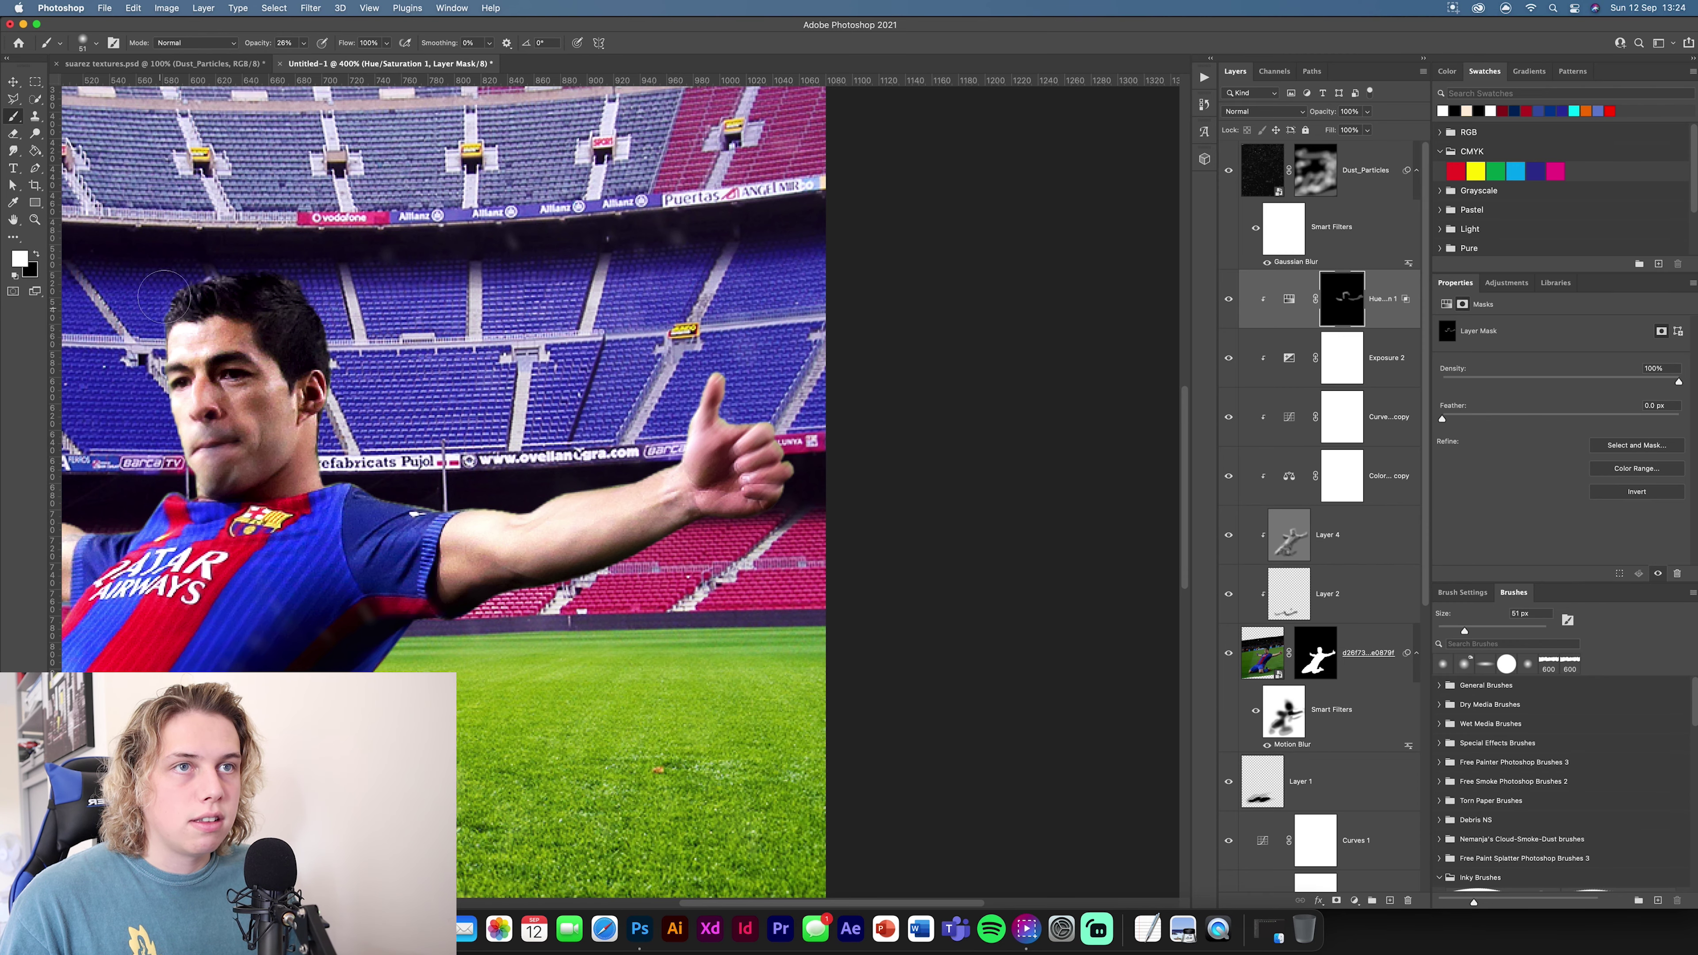
Step: Paint white highlights on the same mask along the player's torso edge, legs and wrist-banded arm
{"action": "scroll", "coordinate": [168, 301], "scroll_direction": "down", "scroll_amount": 8}
{"action": "scroll", "coordinate": [167, 302], "scroll_direction": "left", "scroll_amount": 10}
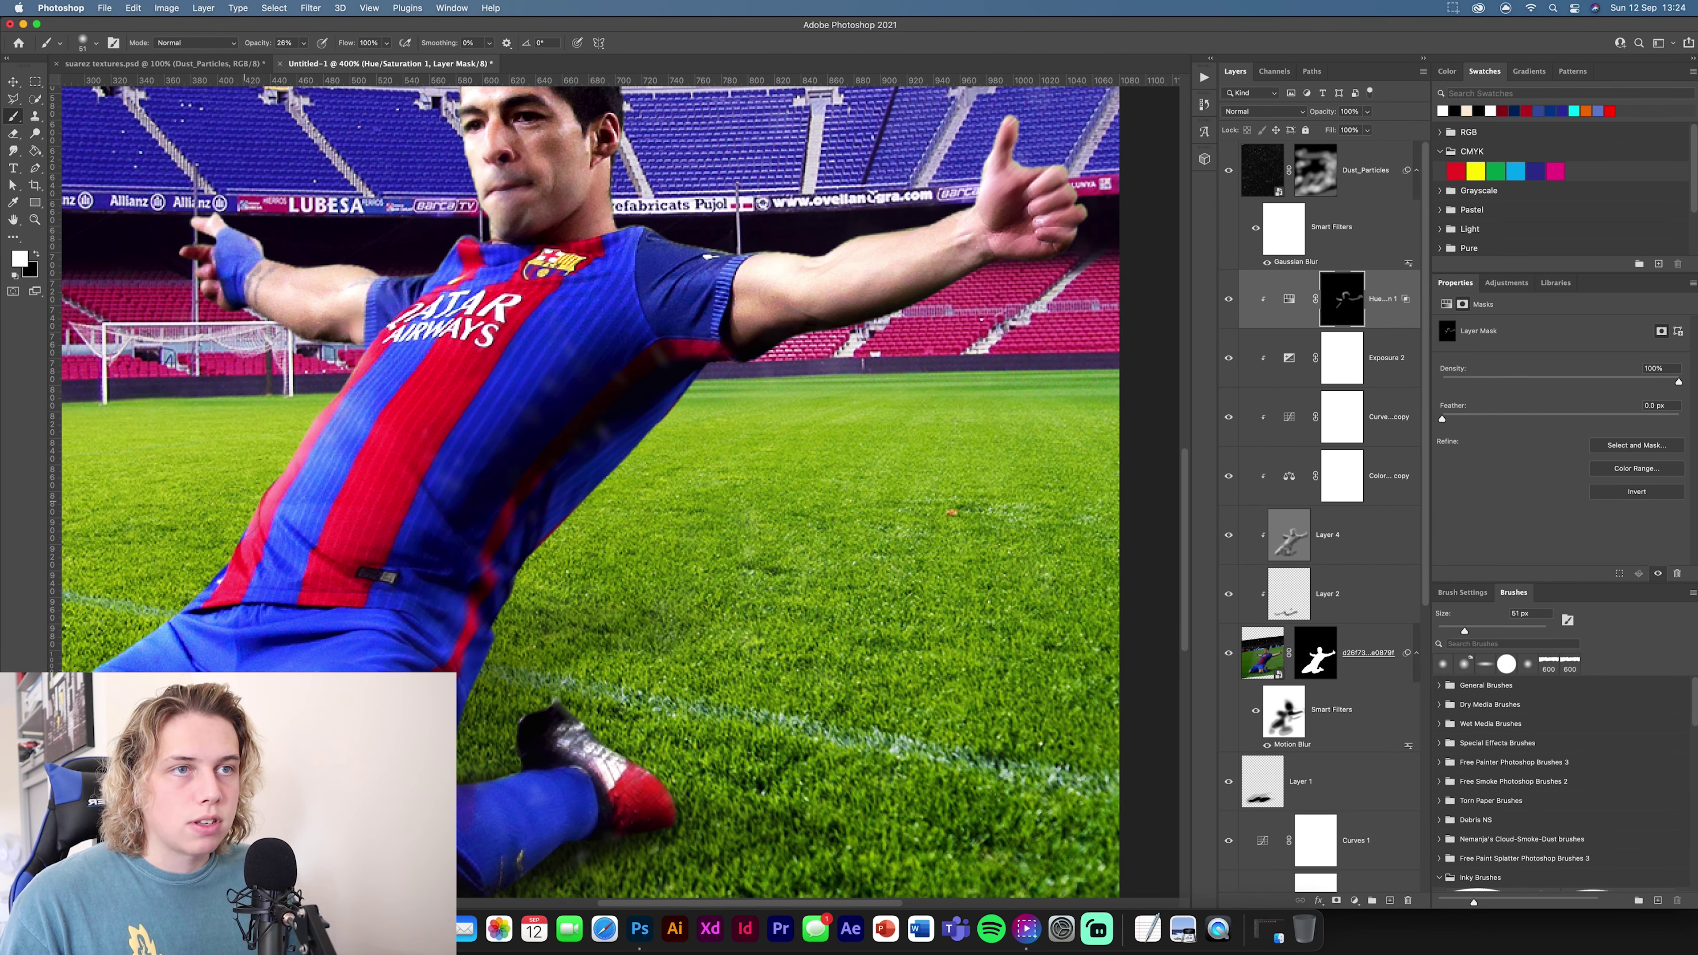
{"action": "scroll", "coordinate": [227, 602], "scroll_direction": "down", "scroll_amount": 6}
{"action": "scroll", "coordinate": [227, 602], "scroll_direction": "left", "scroll_amount": 9}
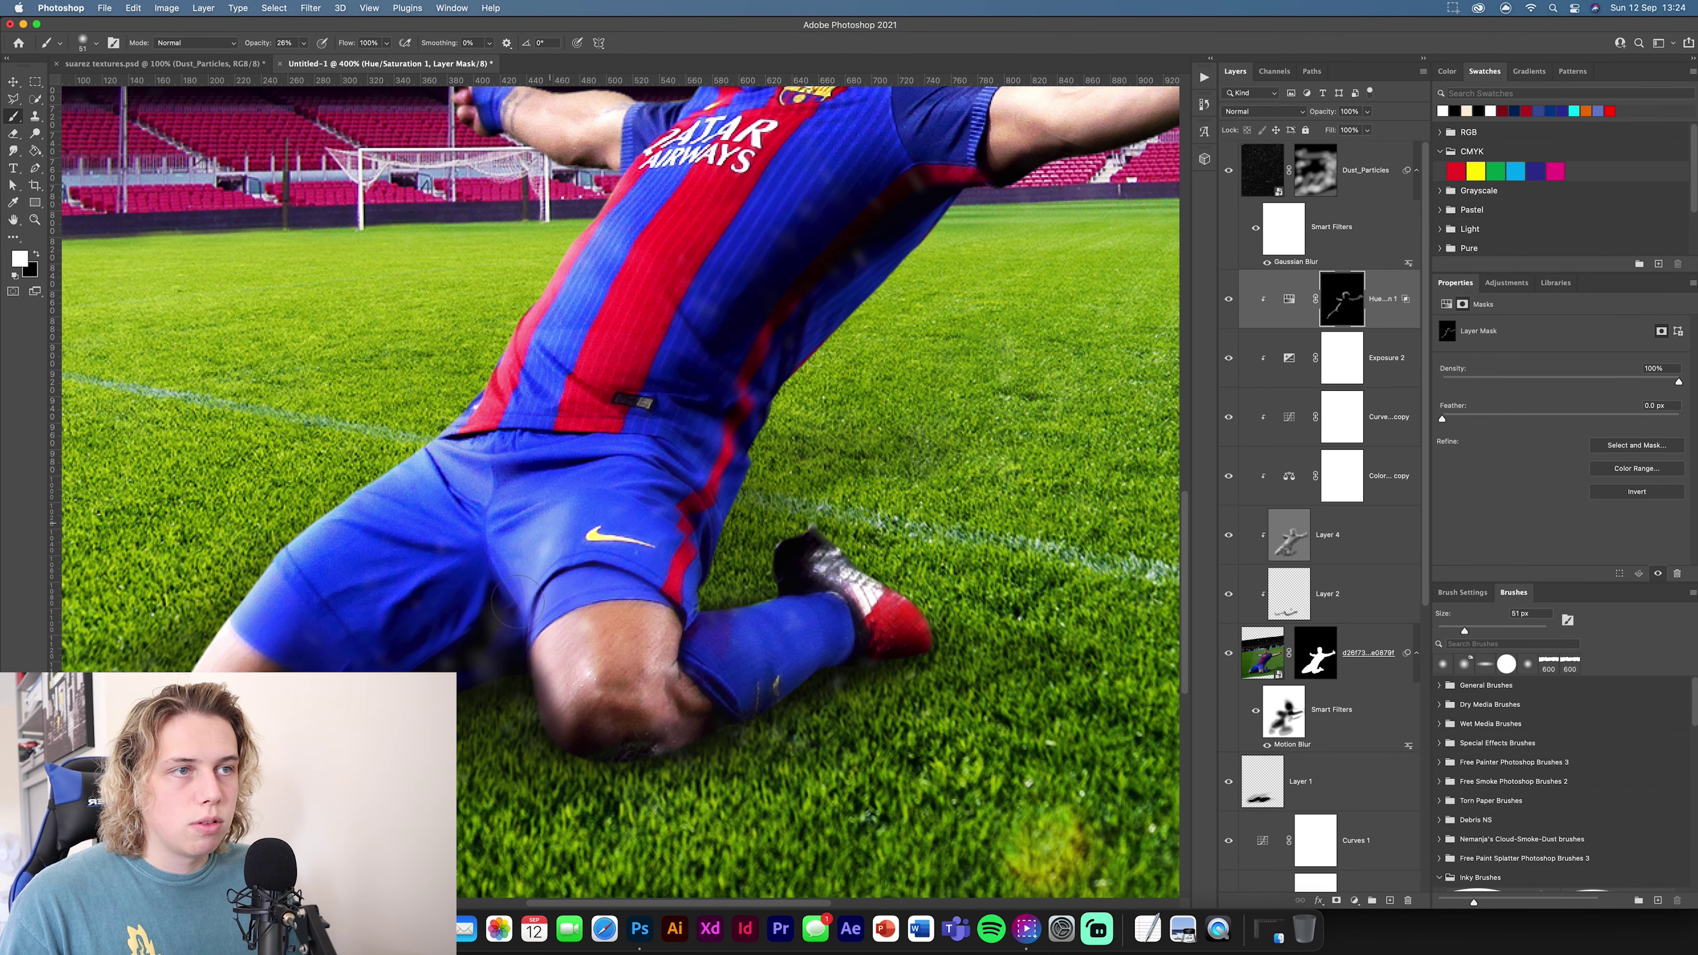
{"action": "scroll", "coordinate": [547, 539], "scroll_direction": "up", "scroll_amount": 11}
{"action": "scroll", "coordinate": [547, 539], "scroll_direction": "left", "scroll_amount": 1}
{"action": "left_click_drag", "start_coordinate": [638, 550], "coordinate": [510, 729]}
{"action": "mouse_move", "coordinate": [771, 345]}
{"action": "left_mouse_down"}
{"action": "mouse_move", "coordinate": [692, 431]}
{"action": "mouse_move", "coordinate": [622, 454]}
{"action": "left_mouse_up"}
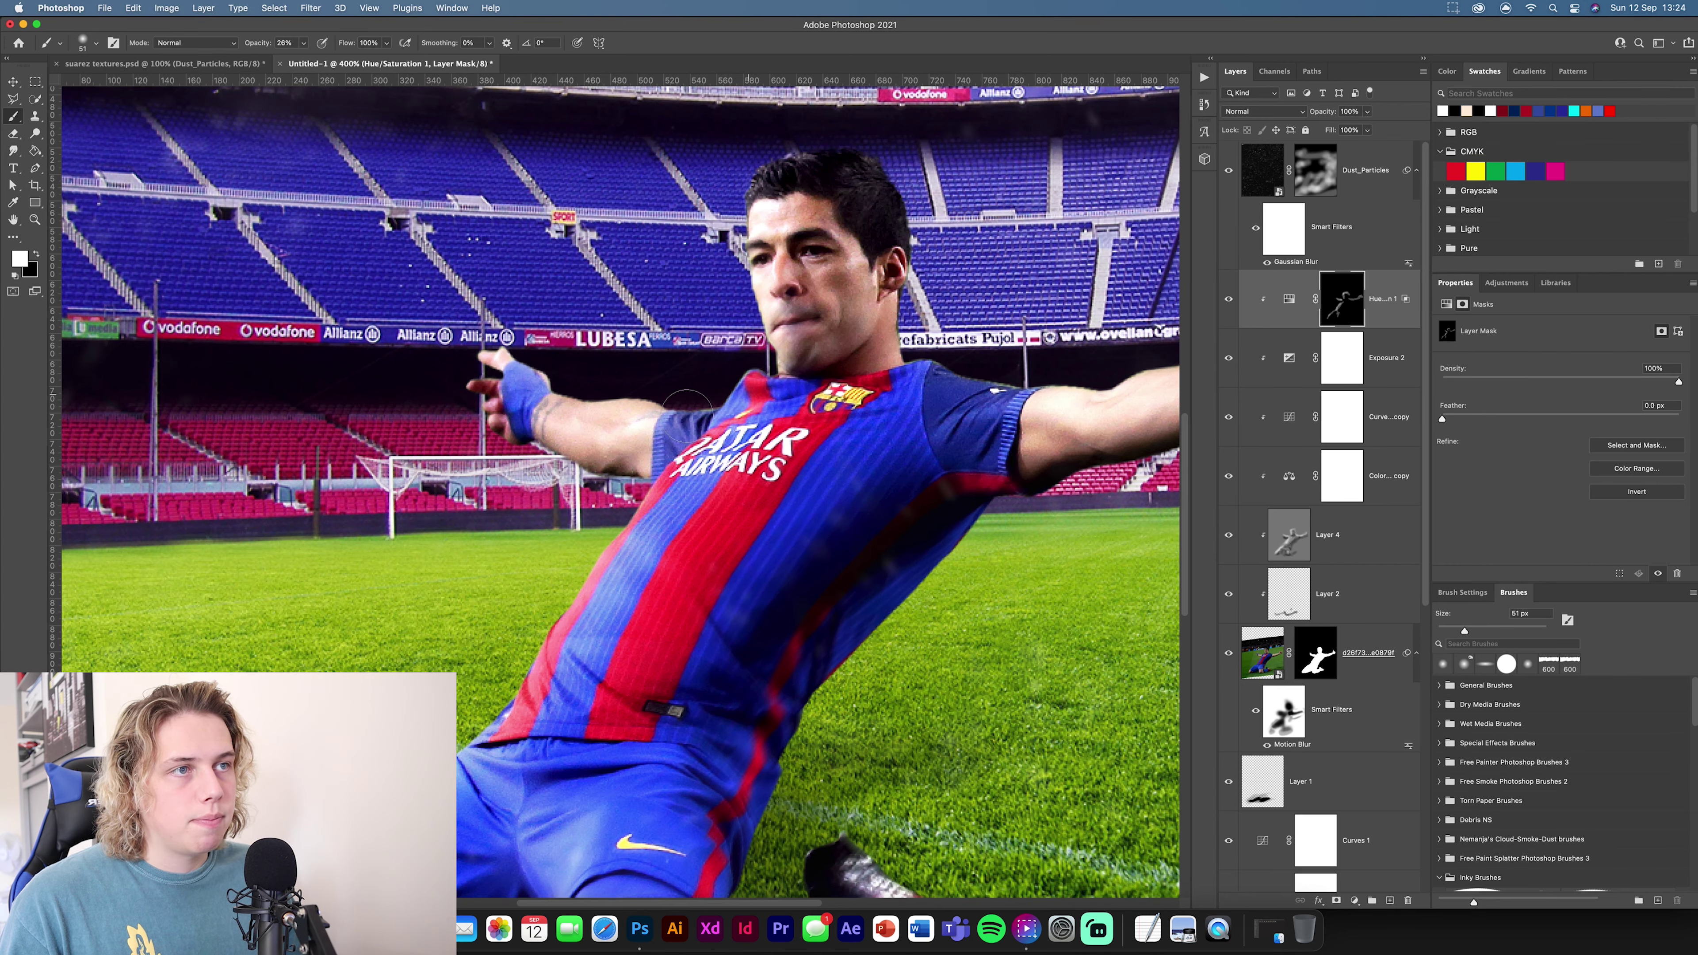
{"action": "key", "text": "super+minus"}
{"action": "key", "text": "super+minus"}
{"action": "key", "text": "super+minus"}
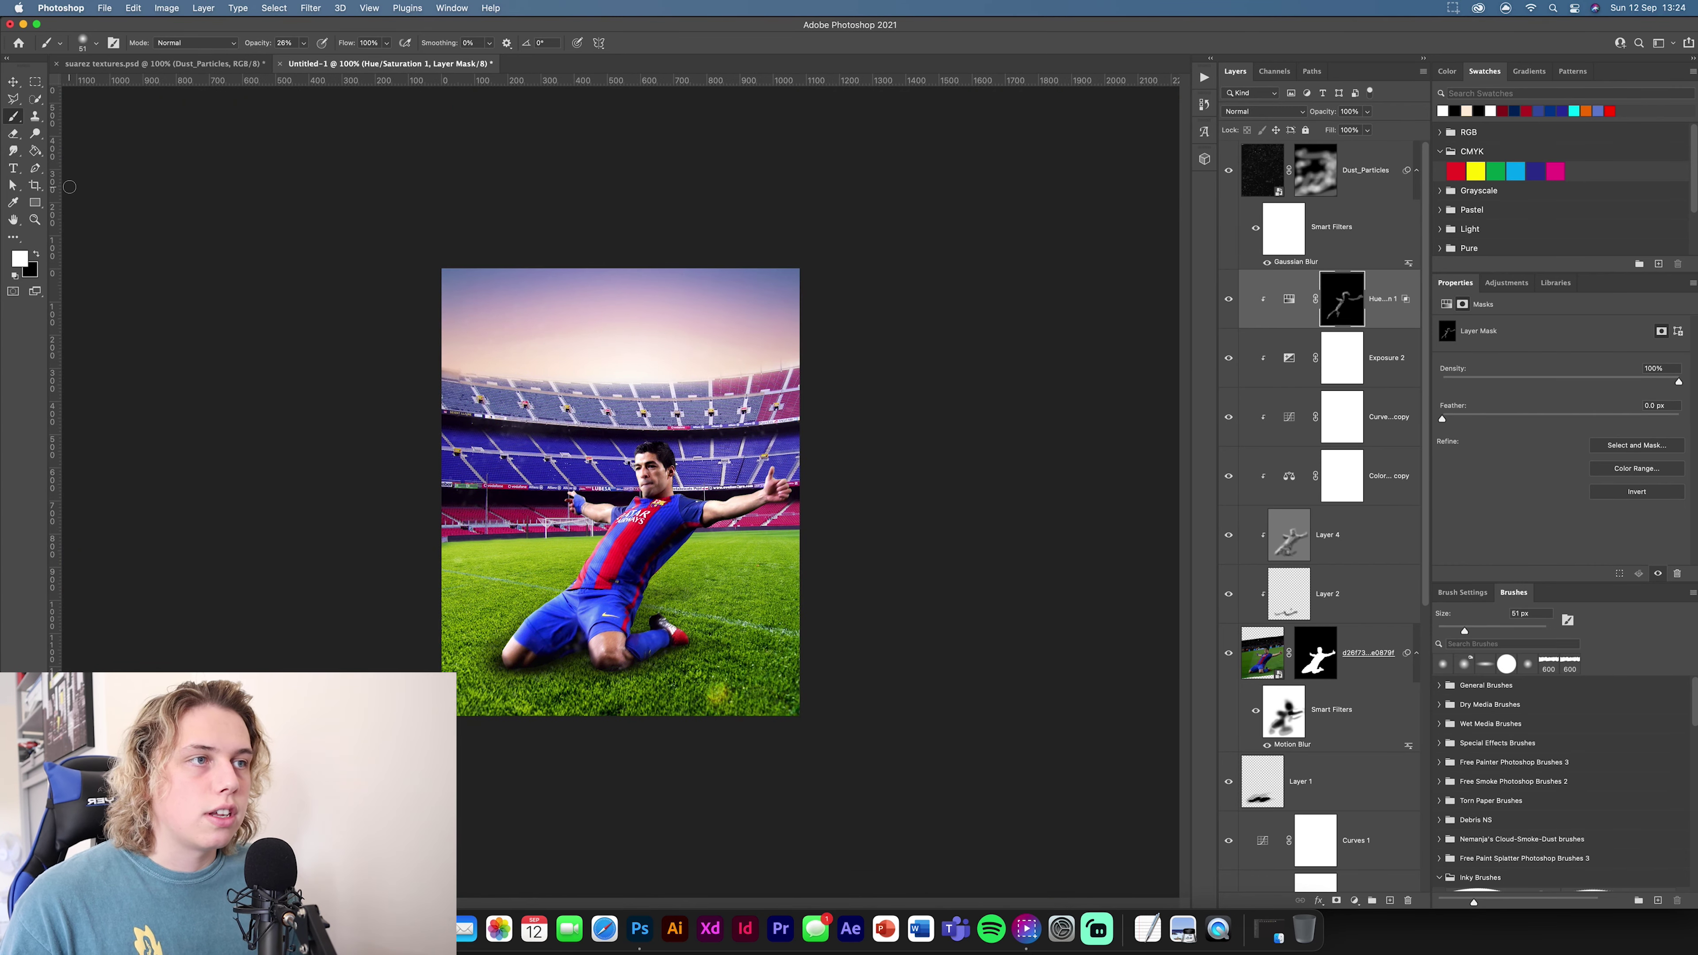
Step: Stamp all visible layers into a new merged layer above Dust_Particles
{"action": "left_click", "coordinate": [13, 81]}
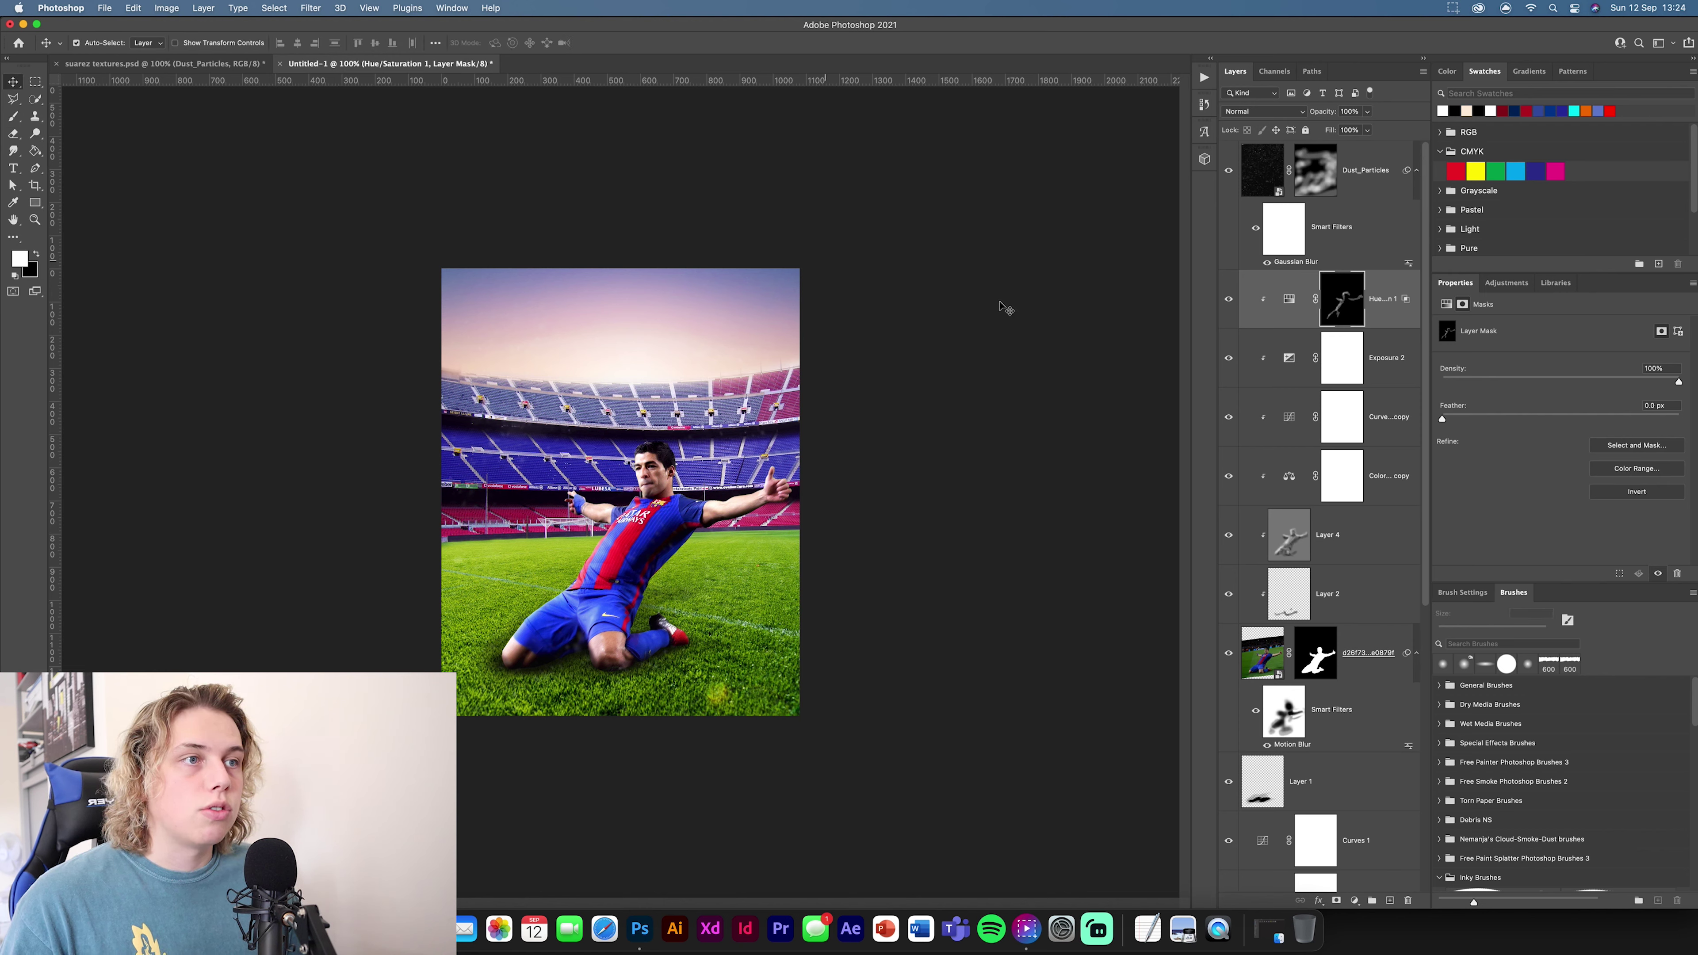
{"action": "left_click", "coordinate": [1364, 198]}
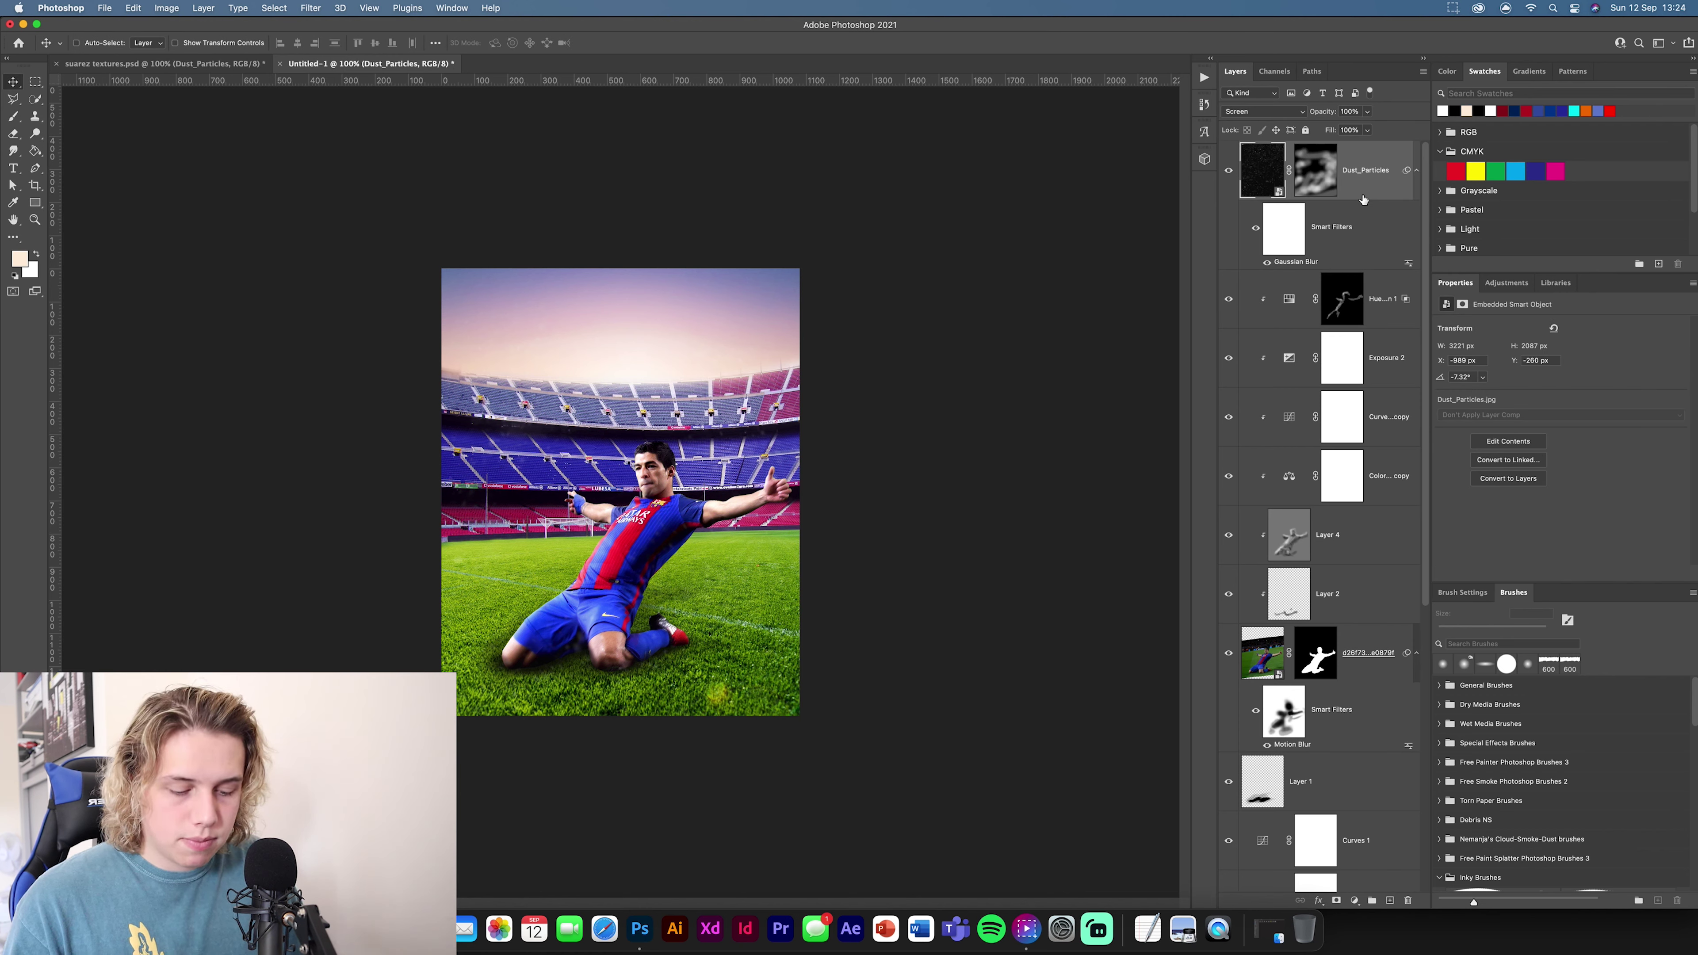
{"action": "key", "text": "super+alt+shift+e"}
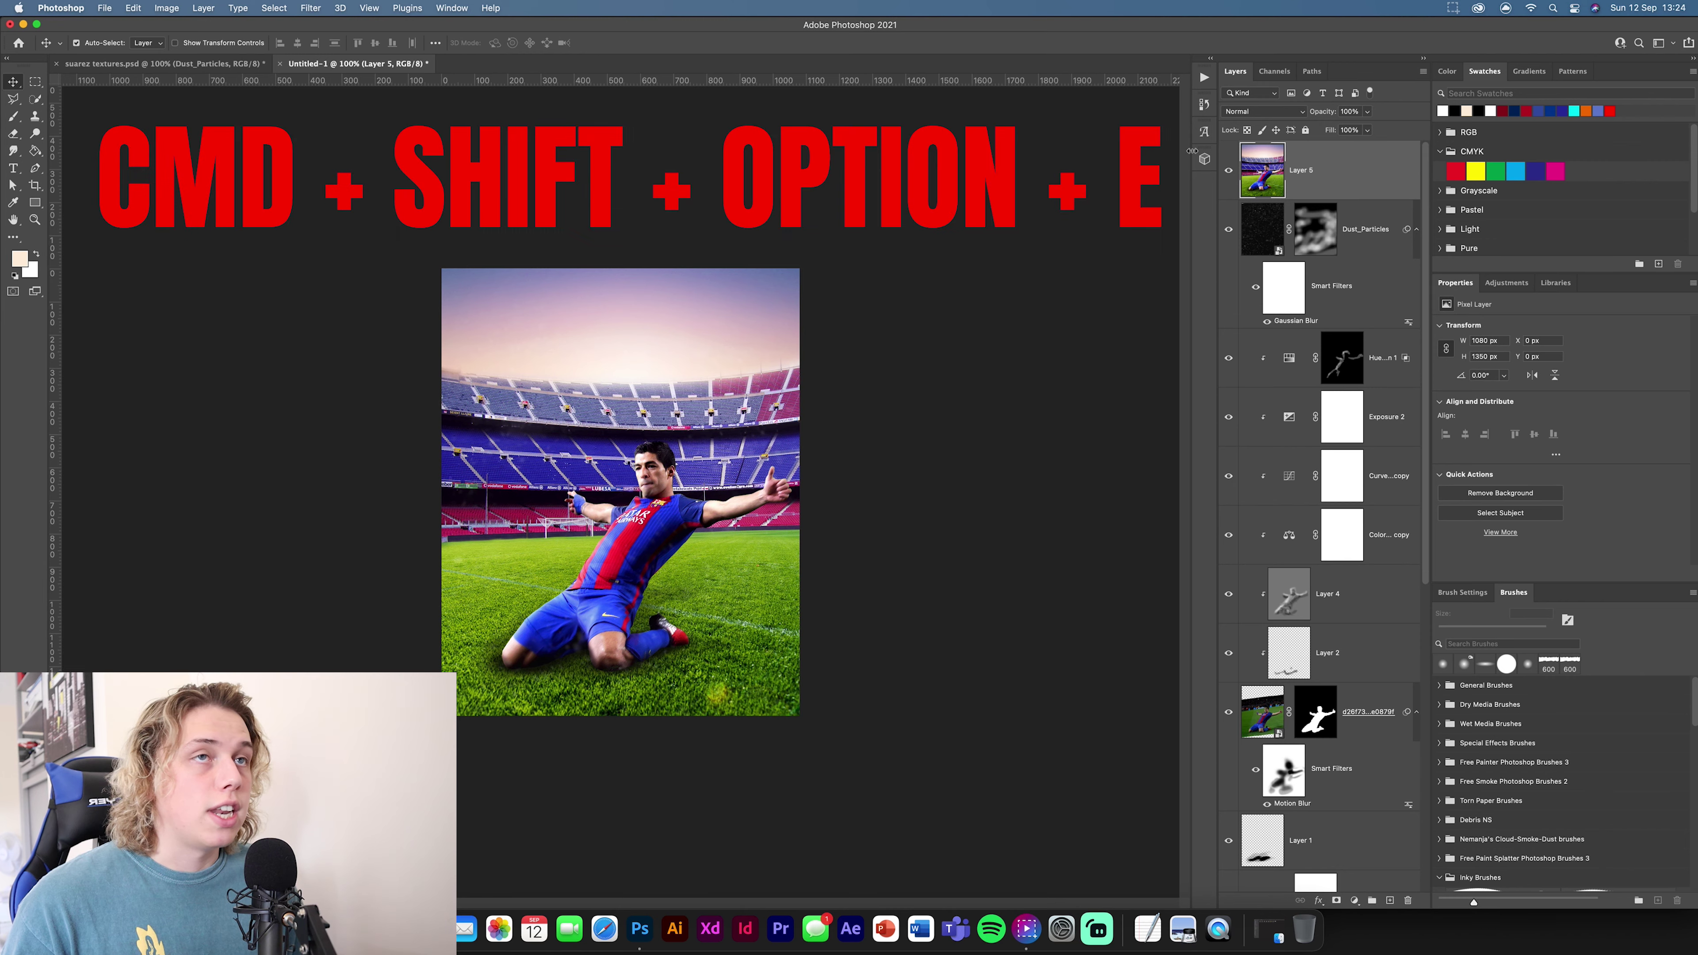
Step: Open the merged layer in the Camera Raw Filter, then raise clarity and adjust the Basic tone and colour sliders for a punchier image
{"action": "left_click", "coordinate": [320, 9]}
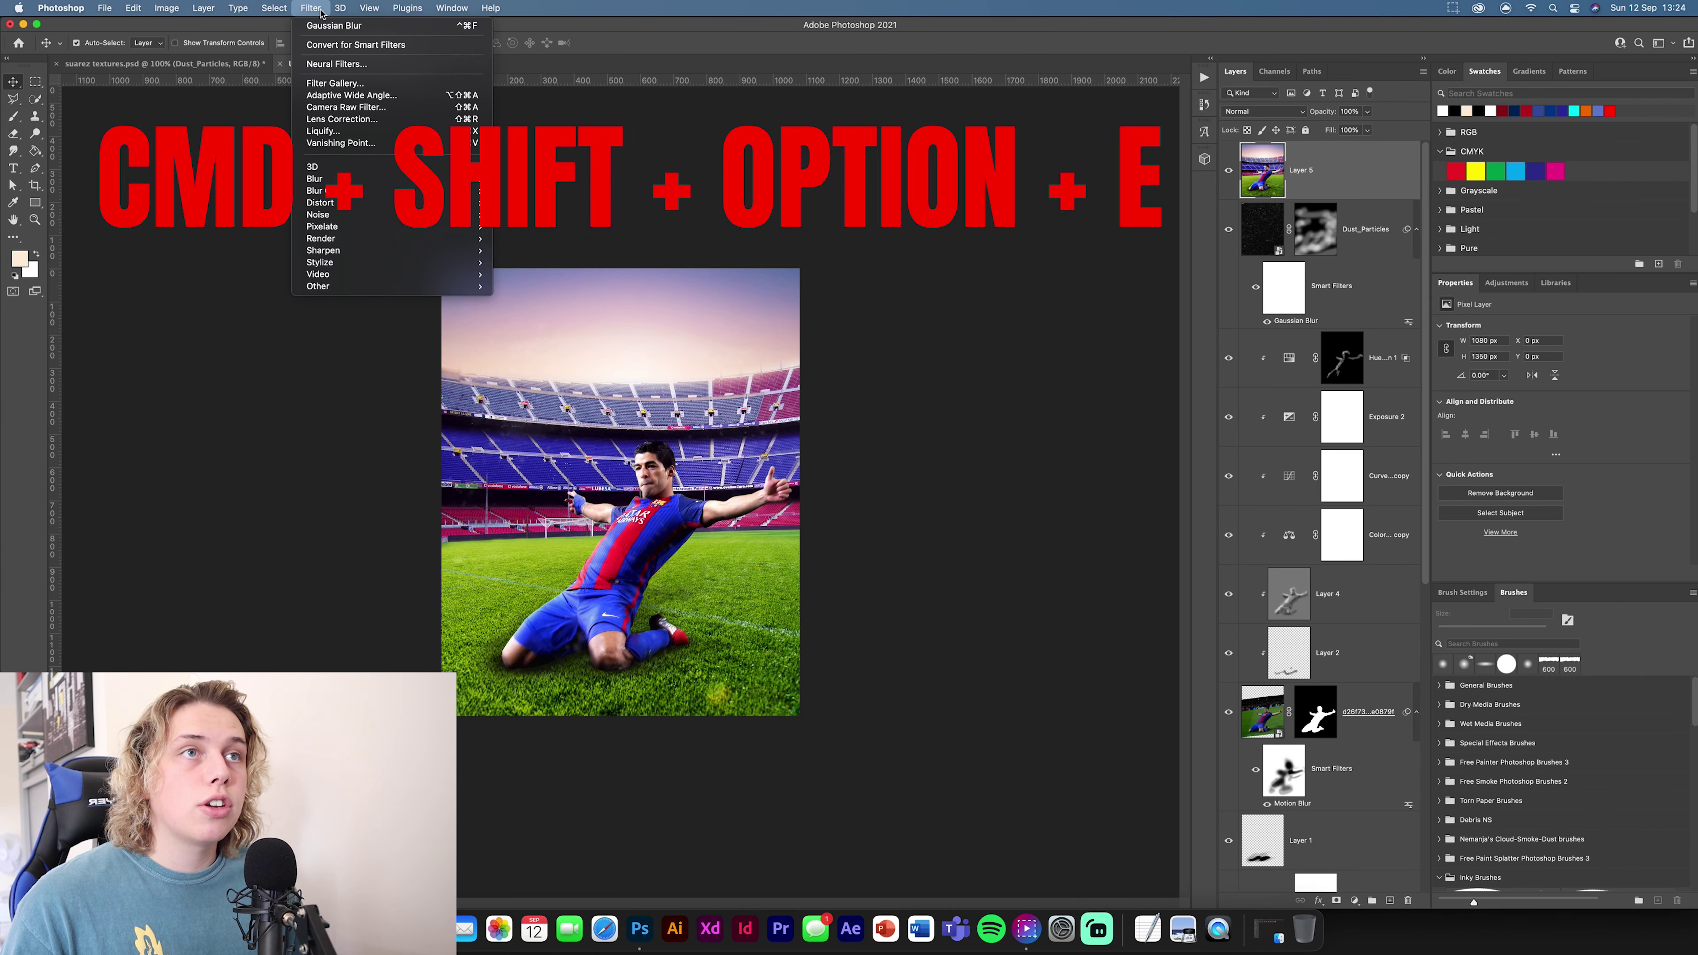
{"action": "left_click", "coordinate": [340, 108]}
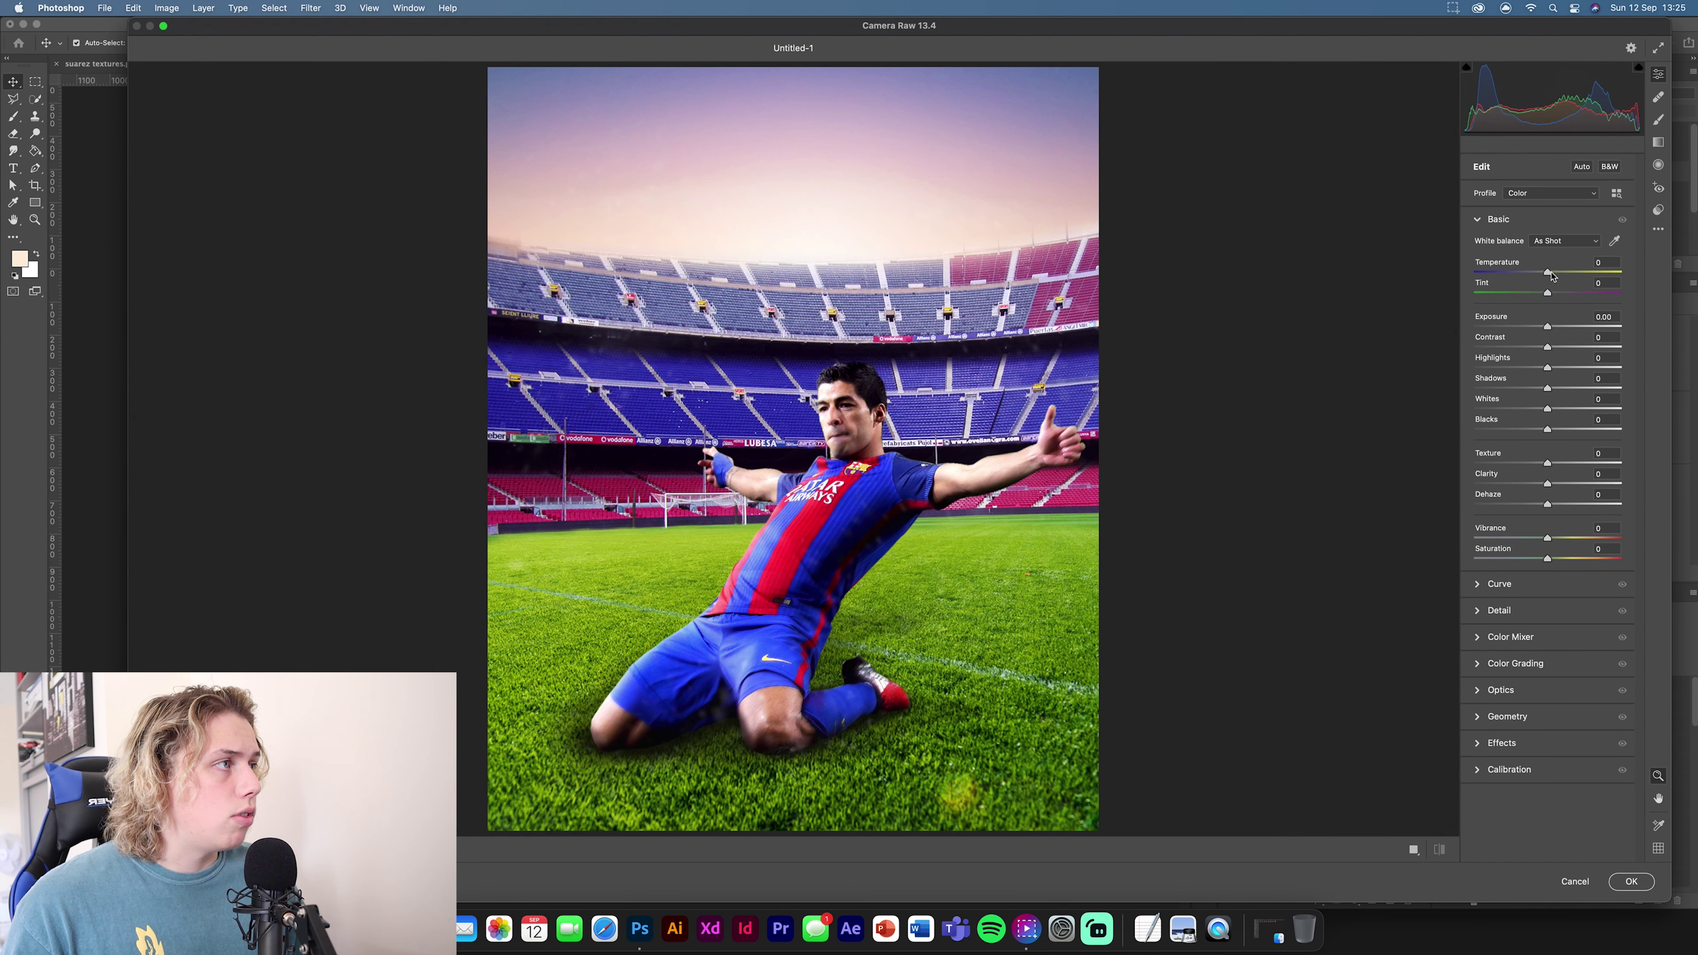
{"action": "mouse_move", "coordinate": [1549, 276]}
{"action": "left_mouse_down"}
{"action": "mouse_move", "coordinate": [1549, 350]}
{"action": "mouse_move", "coordinate": [1570, 348]}
{"action": "mouse_move", "coordinate": [1523, 368]}
{"action": "mouse_move", "coordinate": [1579, 388]}
{"action": "mouse_move", "coordinate": [1518, 408]}
{"action": "mouse_move", "coordinate": [1578, 429]}
{"action": "mouse_move", "coordinate": [1569, 484]}
{"action": "left_mouse_up"}
{"action": "left_click_drag", "start_coordinate": [1548, 504], "coordinate": [1558, 564]}
Step: Shape the Camera Raw curve into a slight S by lowering the darker tones and lifting the highlights
{"action": "left_click", "coordinate": [1512, 584]}
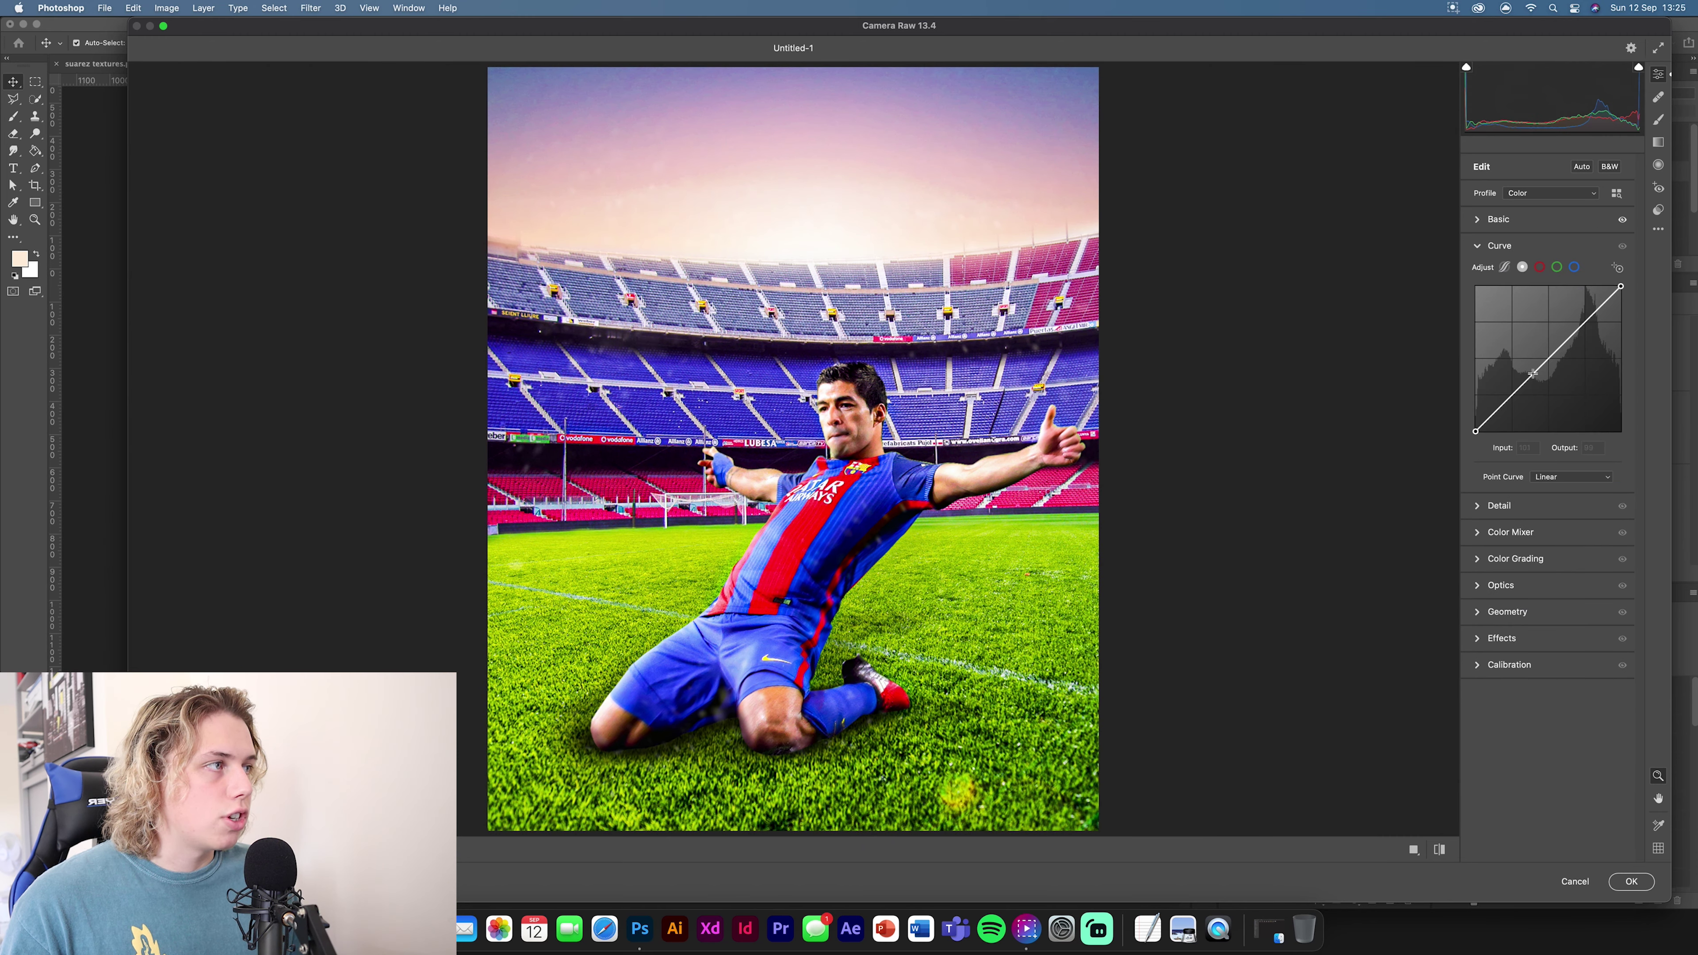
{"action": "left_click_drag", "start_coordinate": [1533, 374], "coordinate": [1536, 378]}
{"action": "left_click_drag", "start_coordinate": [1592, 325], "coordinate": [1590, 315]}
Step: Set Sharpening to 40, Noise Reduction to 16, Color Noise Reduction to 14, and the Color Mixer hues to Oranges -7 and Blues -15
{"action": "left_click", "coordinate": [1500, 506]}
{"action": "left_click_drag", "start_coordinate": [1476, 305], "coordinate": [1501, 359]}
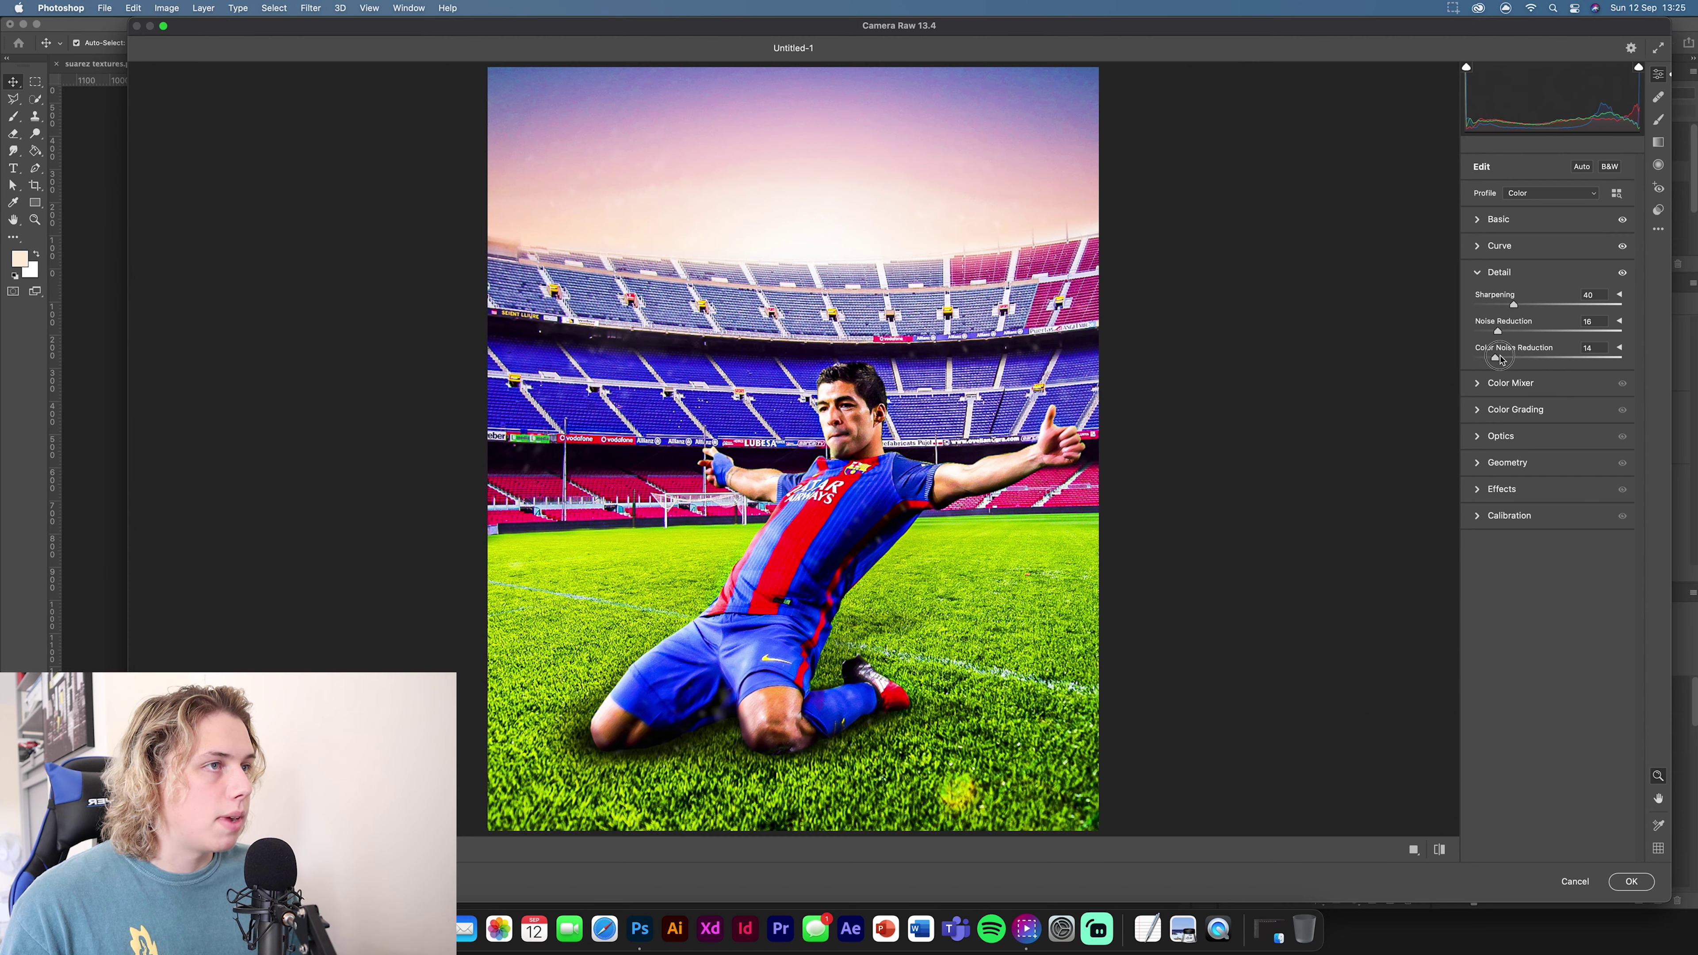
{"action": "left_click", "coordinate": [1511, 383]}
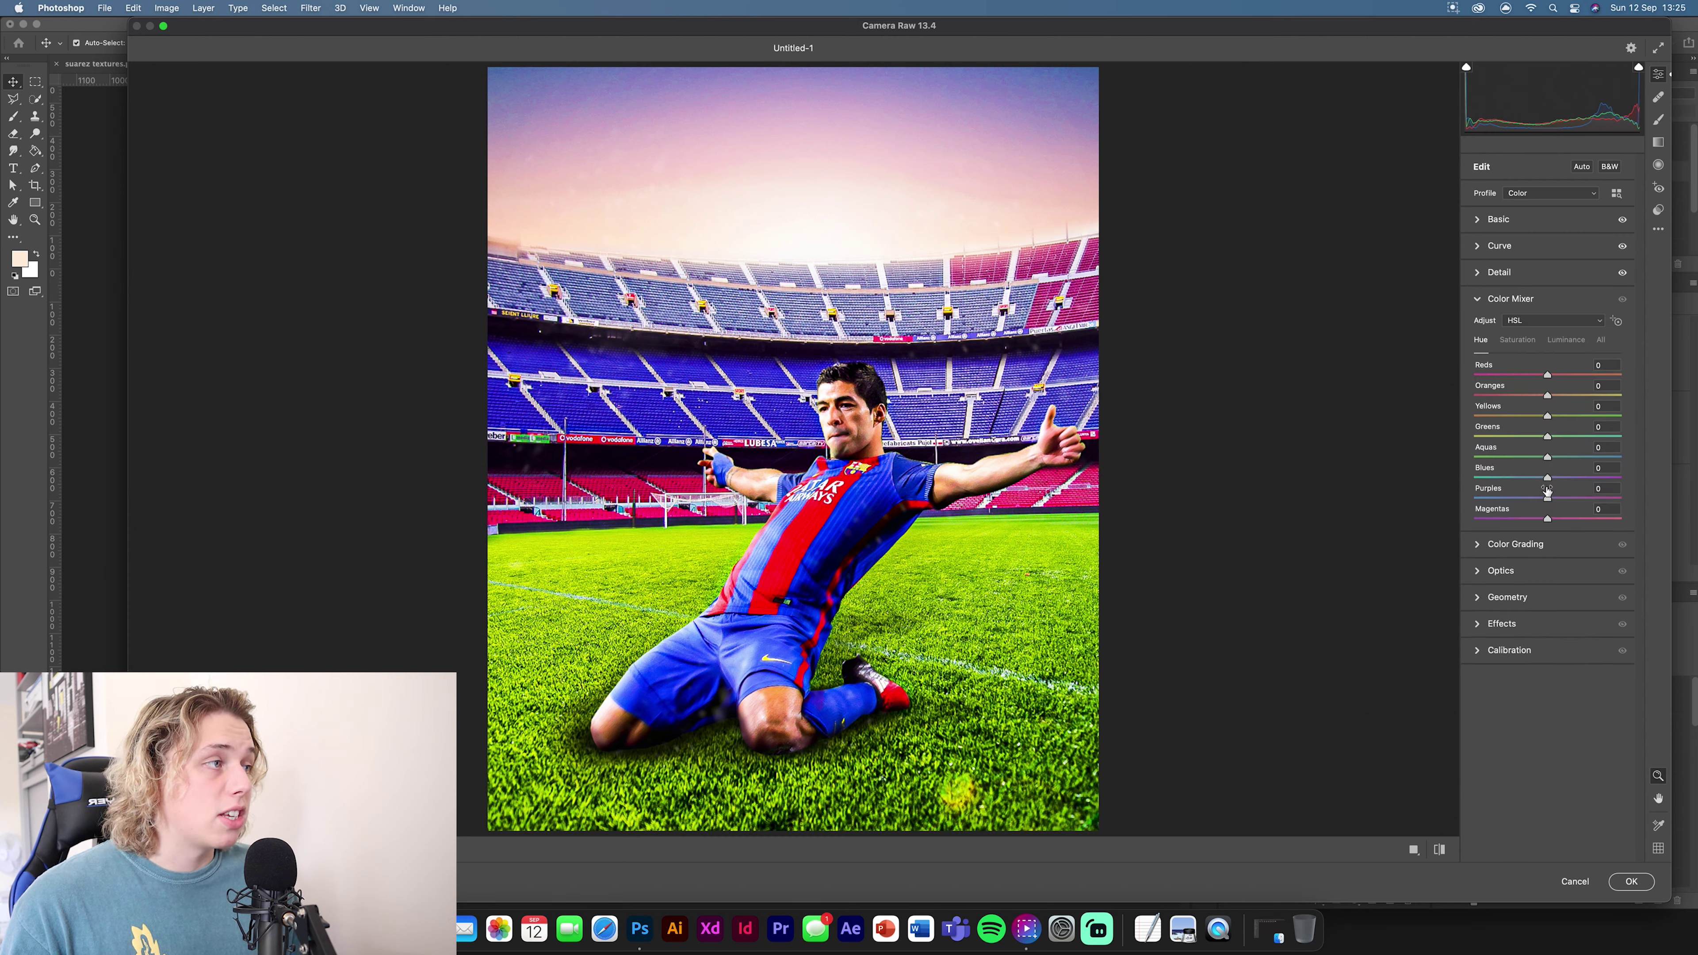
{"action": "left_click_drag", "start_coordinate": [1547, 478], "coordinate": [1538, 473]}
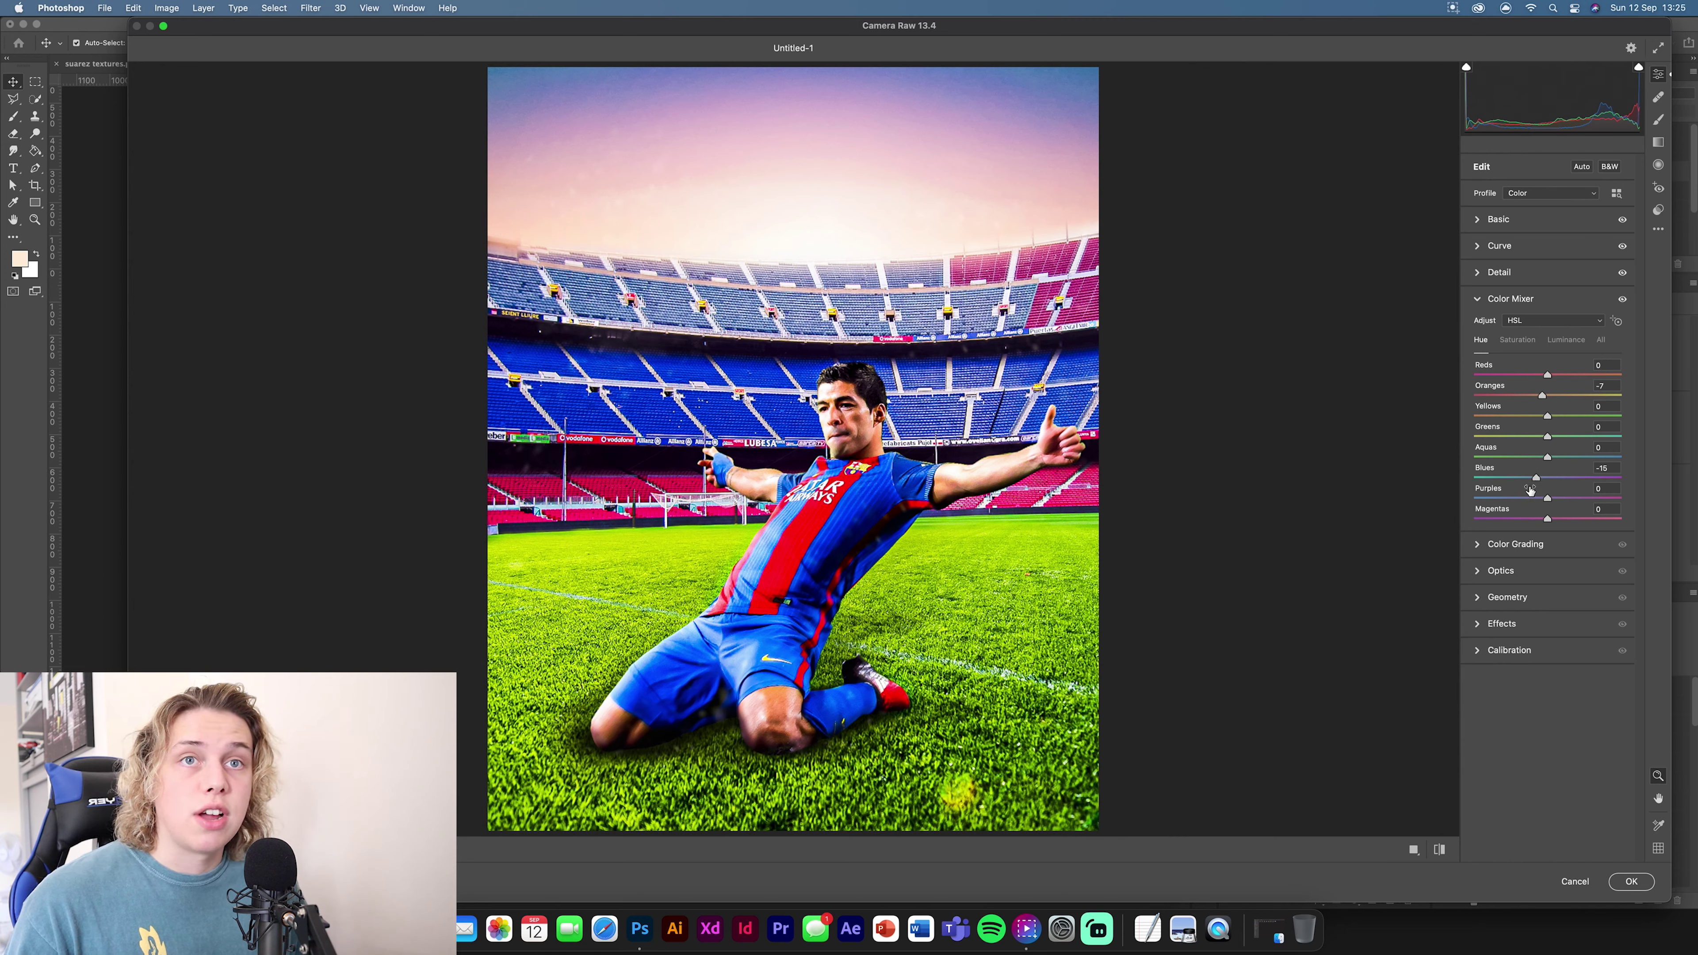
Step: Use Color Grading to tint the shadows slightly orange, the highlights slightly yellow and the midtones slightly warm
{"action": "left_click", "coordinate": [1480, 551]}
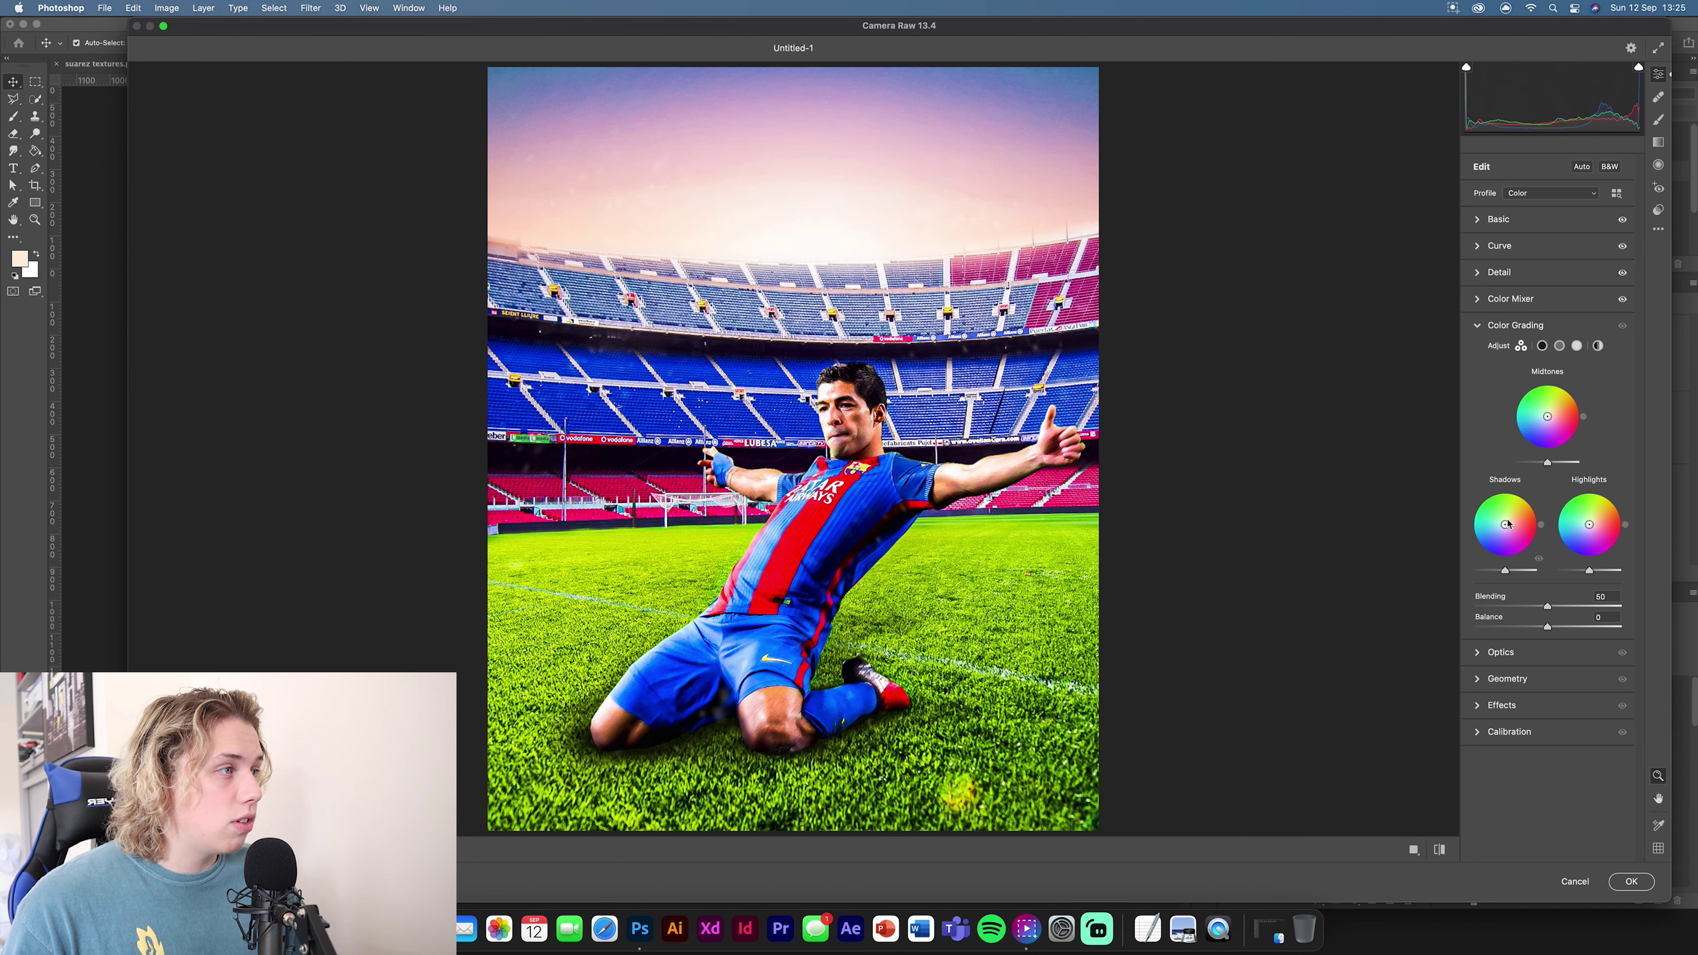
{"action": "left_click_drag", "start_coordinate": [1505, 524], "coordinate": [1593, 521]}
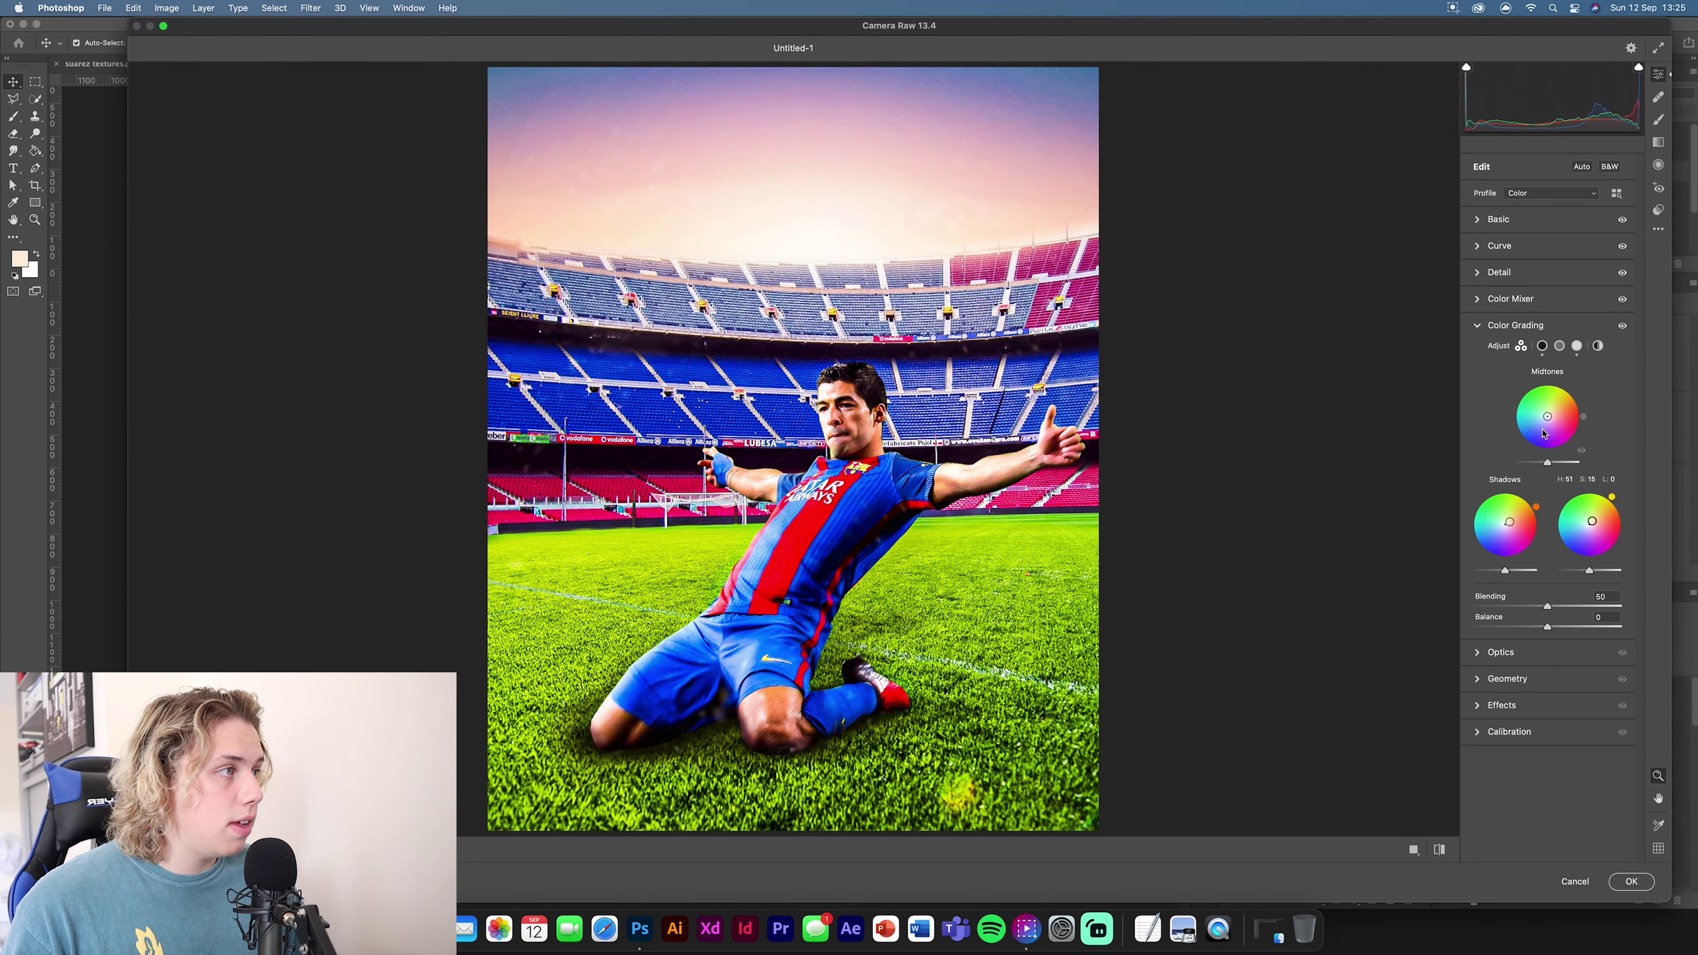
{"action": "left_click_drag", "start_coordinate": [1547, 417], "coordinate": [1551, 414]}
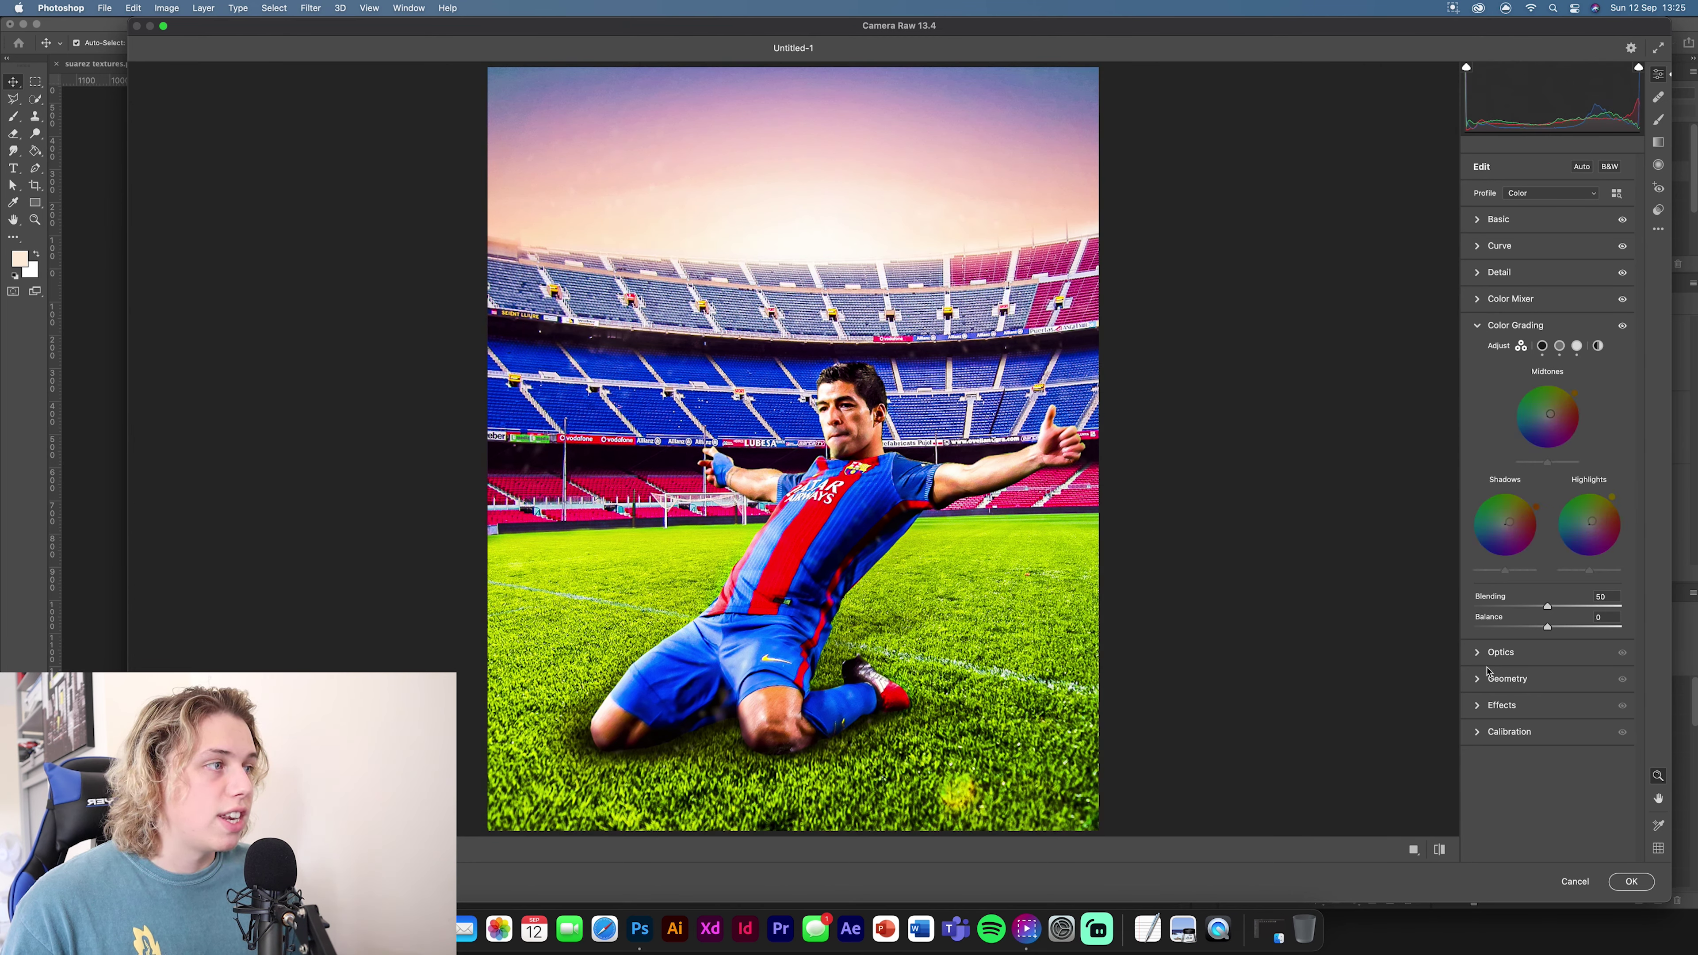
Step: Add Grain 30 and Vignetting -6 under Effects, and compare the image in a side-by-side before/after view
{"action": "left_click", "coordinate": [1474, 707]}
{"action": "left_click_drag", "start_coordinate": [1479, 441], "coordinate": [1519, 439]}
{"action": "left_click_drag", "start_coordinate": [1547, 509], "coordinate": [1544, 510]}
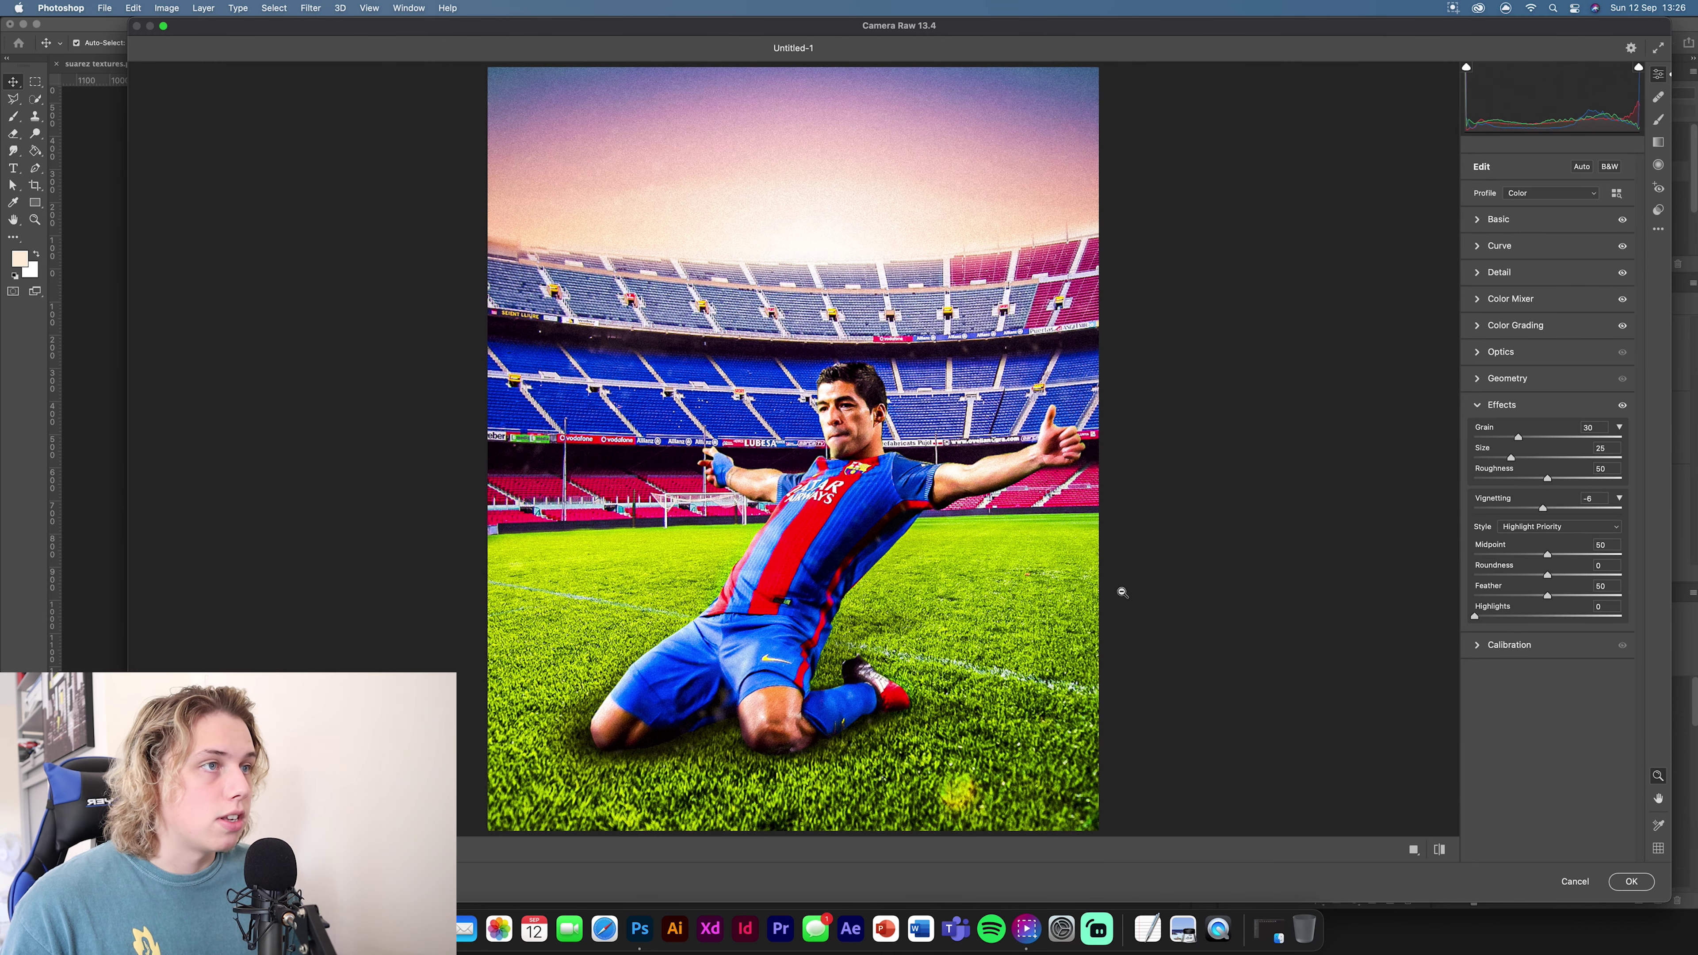
{"action": "left_click", "coordinate": [1416, 848]}
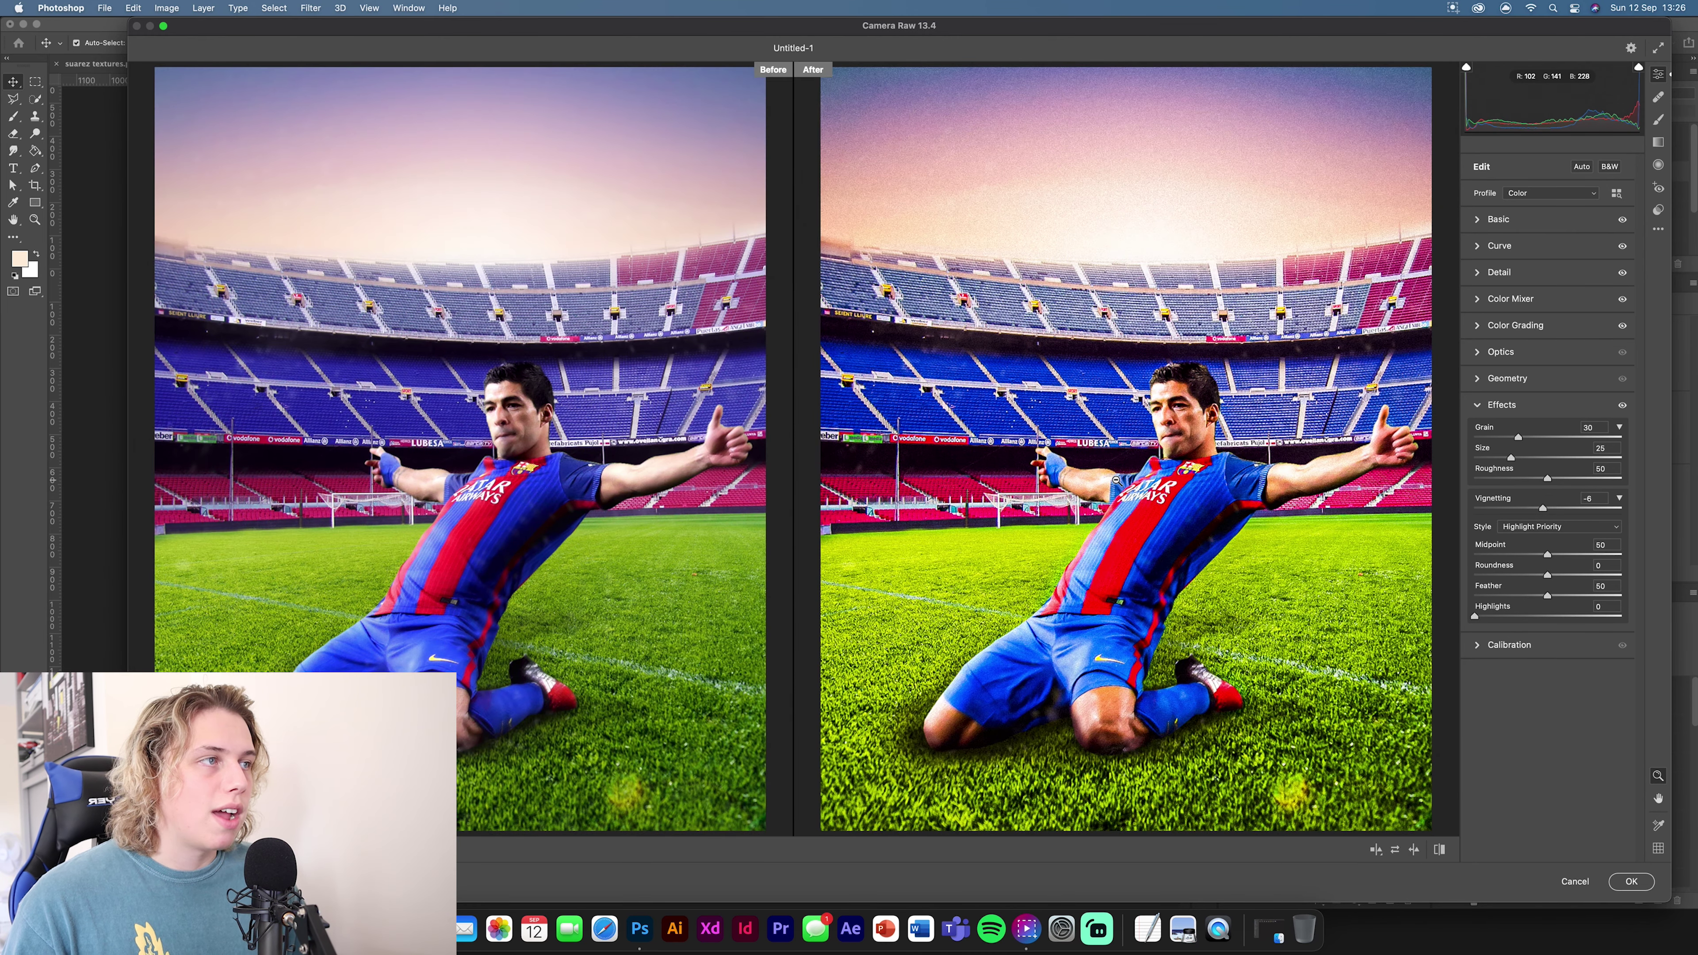